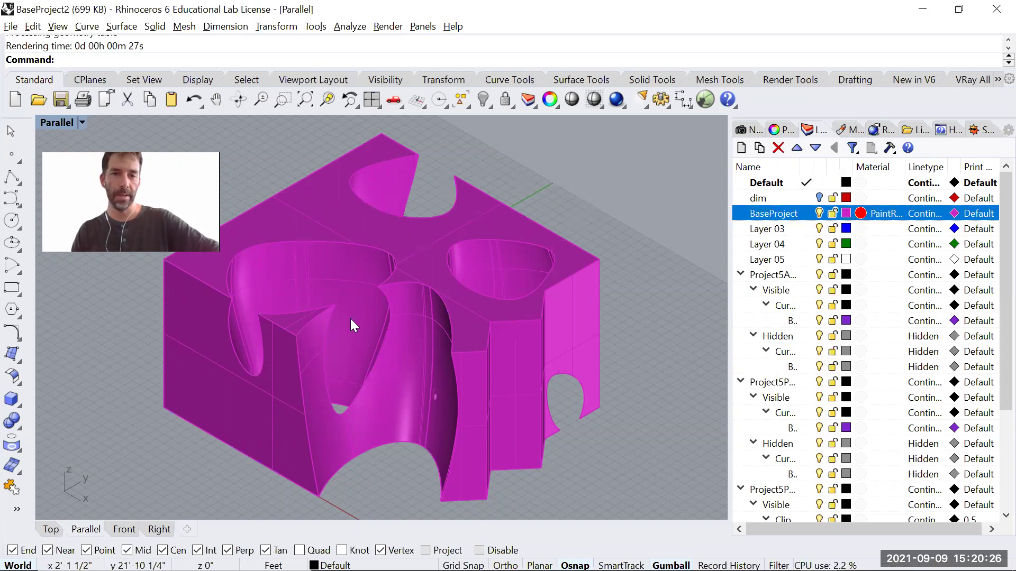
Change the BaseProject layer's material to a blue Plastic with 0% transparency
{"action": "left_click", "coordinate": [861, 214]}
{"action": "left_click", "coordinate": [426, 228]}
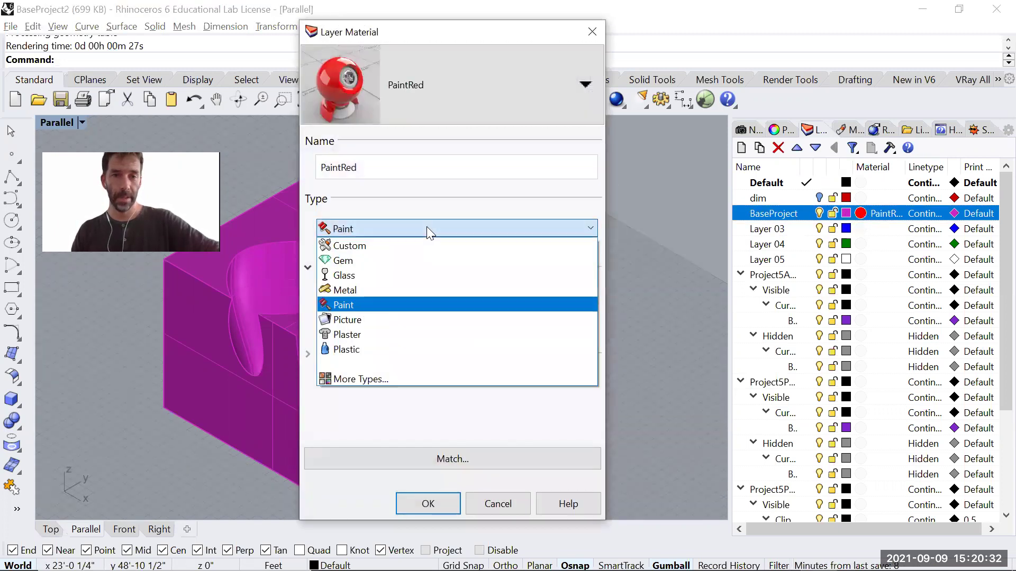
{"action": "left_click", "coordinate": [411, 349]}
{"action": "left_click", "coordinate": [493, 292]}
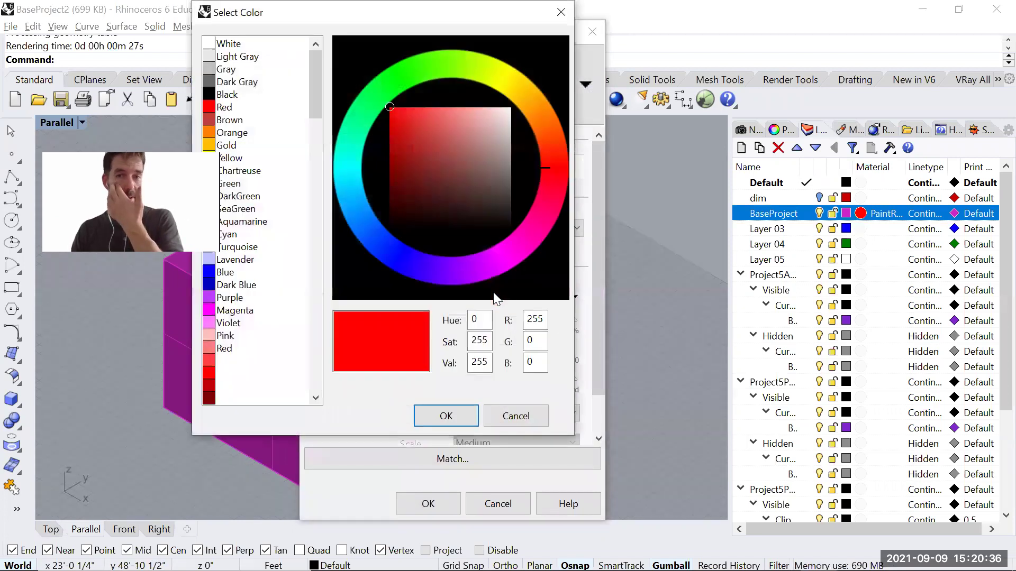
{"action": "left_click", "coordinate": [406, 256]}
{"action": "left_click", "coordinate": [446, 416]}
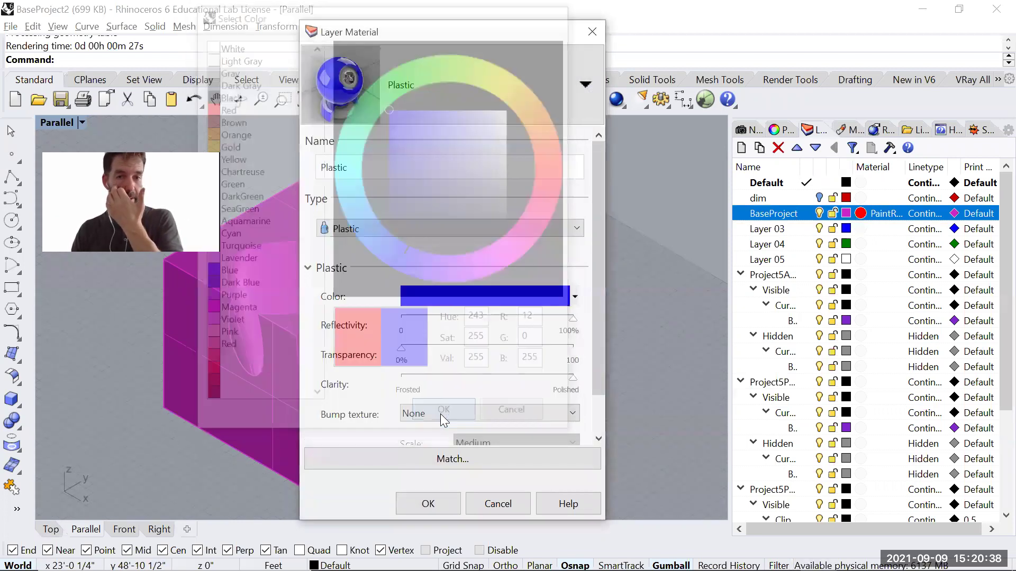
{"action": "left_click_drag", "start_coordinate": [438, 358], "coordinate": [388, 351]}
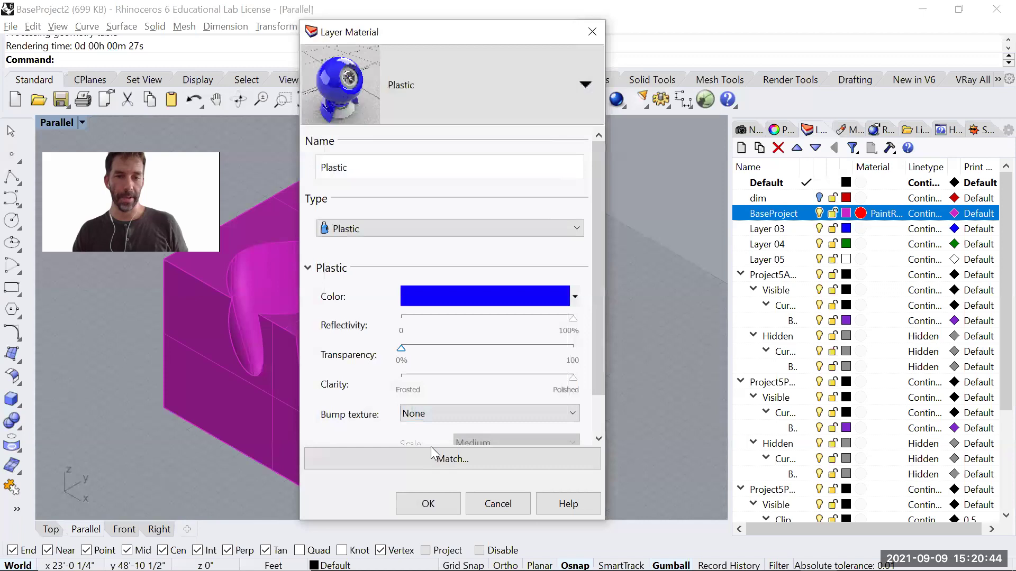
{"action": "left_click", "coordinate": [429, 505]}
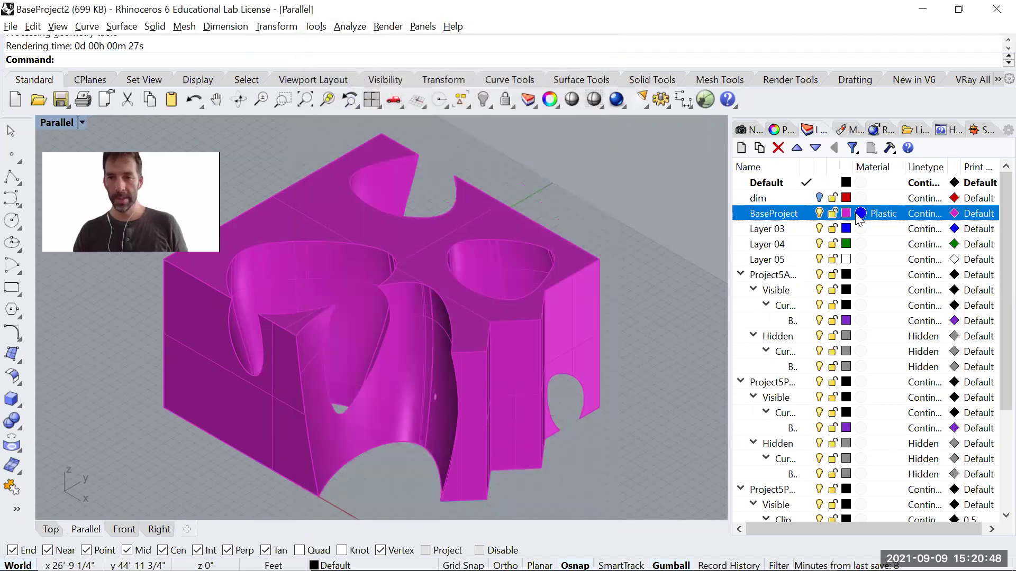
Open the render settings and review the image dimensions, DPI and quality, keeping Good quality selected
{"action": "left_click", "coordinate": [616, 100]}
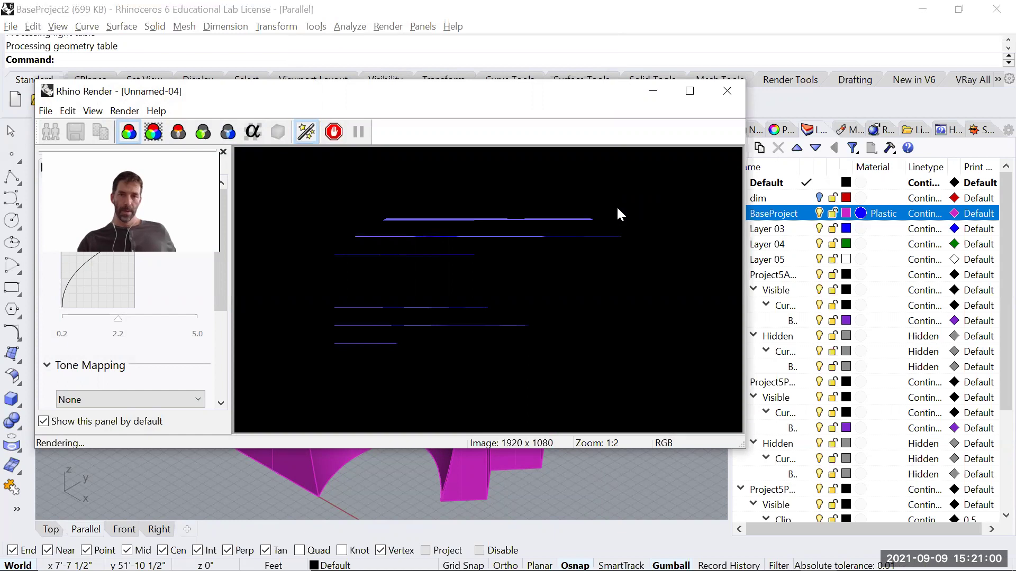
{"action": "left_click", "coordinate": [725, 92]}
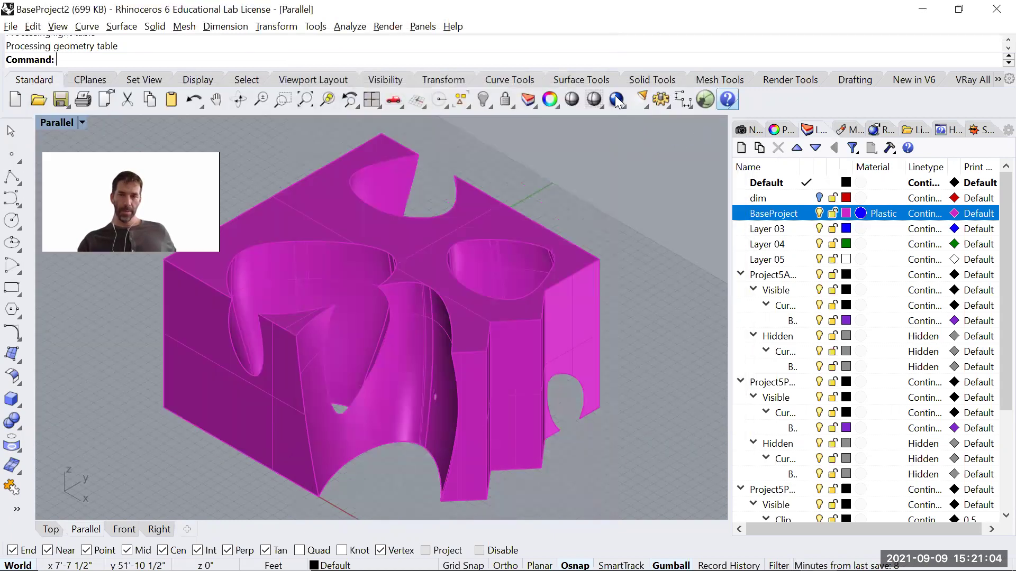
{"action": "right_click", "coordinate": [617, 100]}
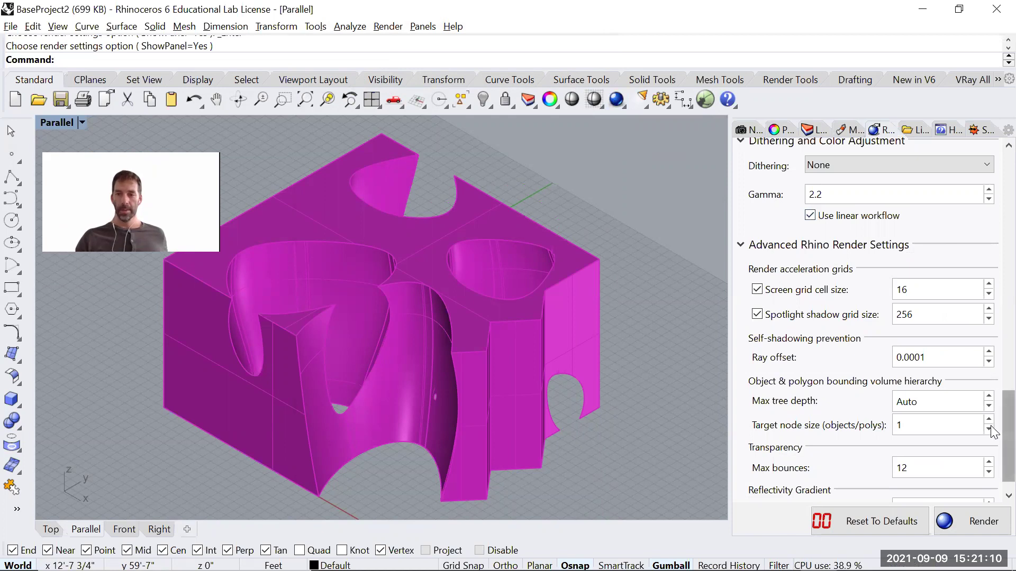
{"action": "scroll", "coordinate": [992, 431], "scroll_direction": "up", "scroll_amount": 15}
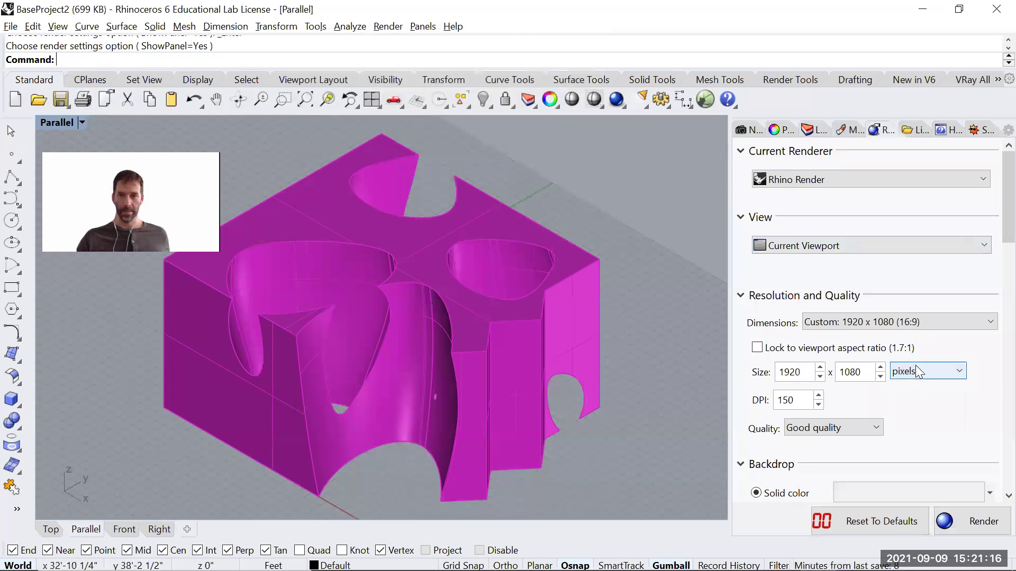
{"action": "left_click", "coordinate": [916, 323]}
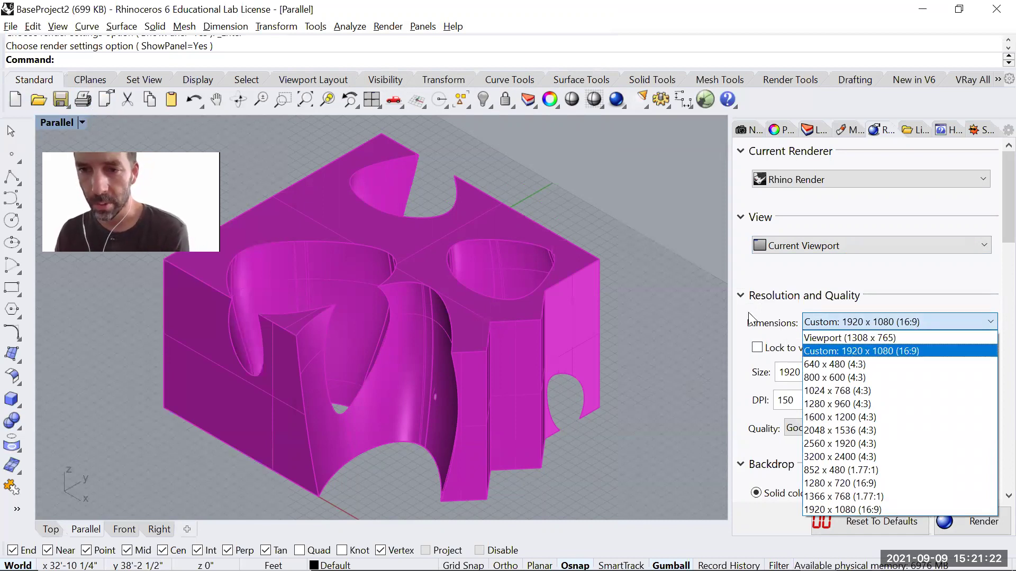
{"action": "left_click", "coordinate": [751, 275]}
{"action": "double_click", "coordinate": [799, 401]}
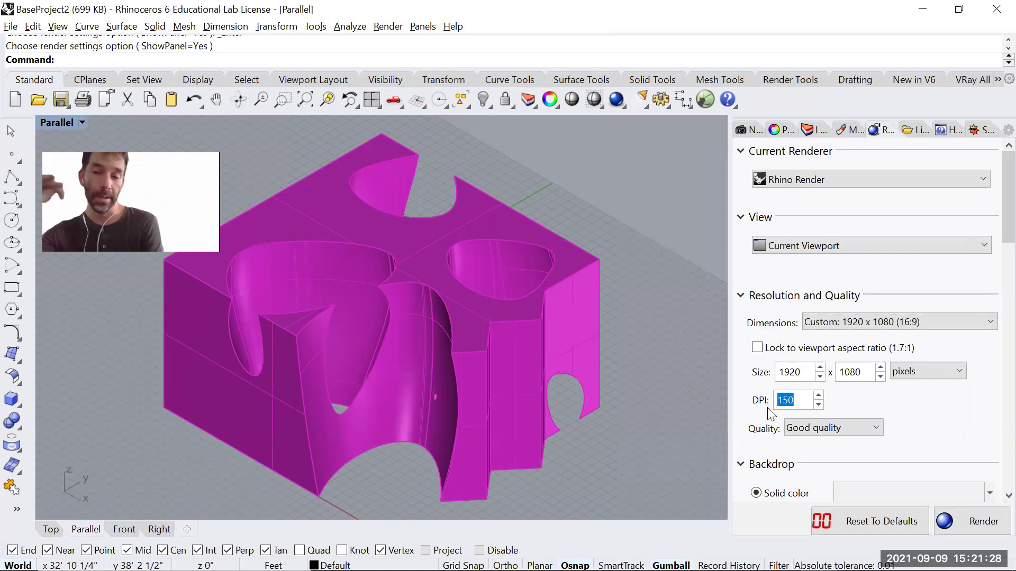
{"action": "left_click", "coordinate": [842, 429]}
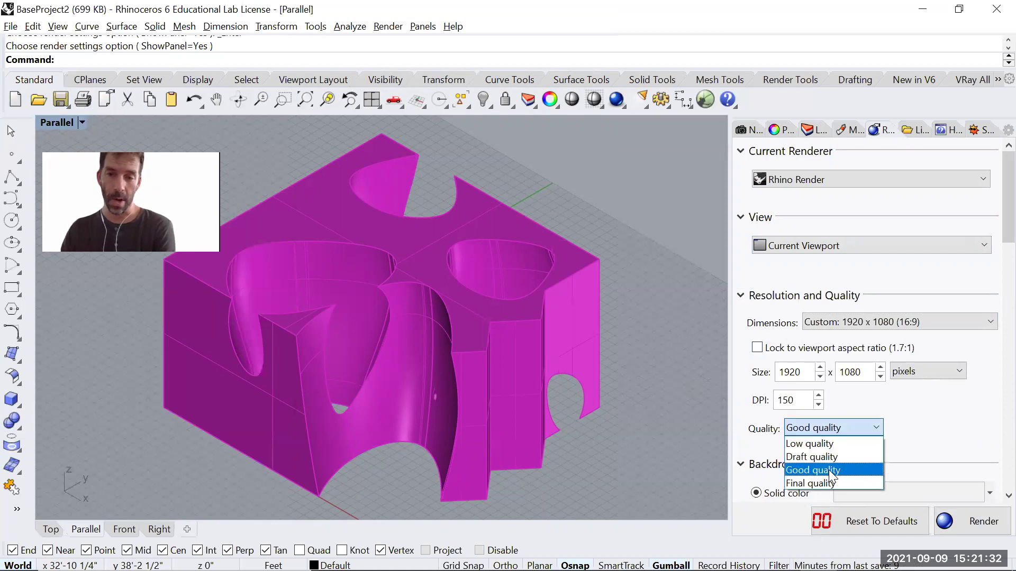
{"action": "left_click", "coordinate": [829, 470]}
Review the backdrop, reflection and lighting settings, and render the current parallel viewport
{"action": "scroll", "coordinate": [937, 440], "scroll_direction": "down", "scroll_amount": 5}
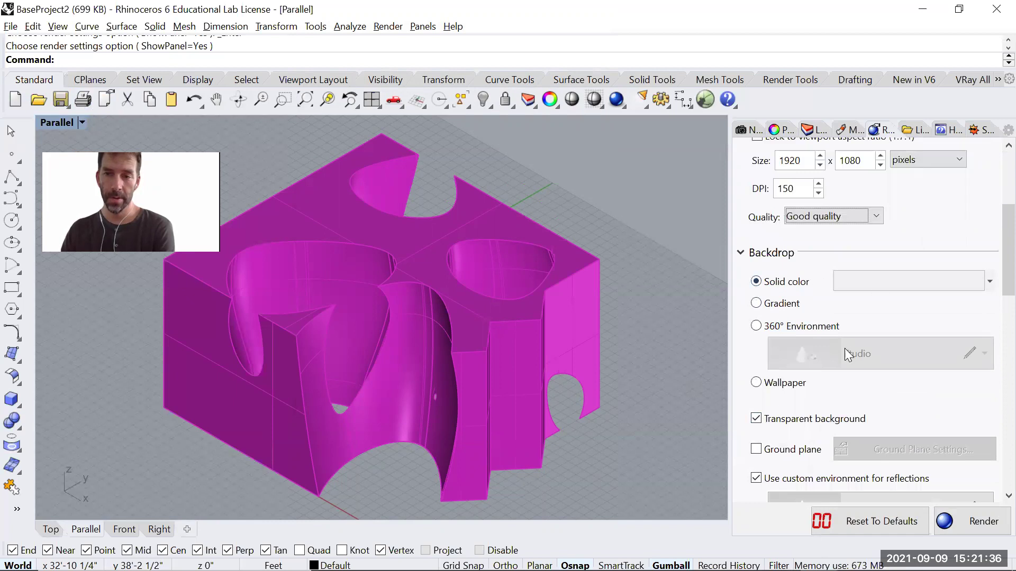
{"action": "scroll", "coordinate": [849, 355], "scroll_direction": "down", "scroll_amount": 1}
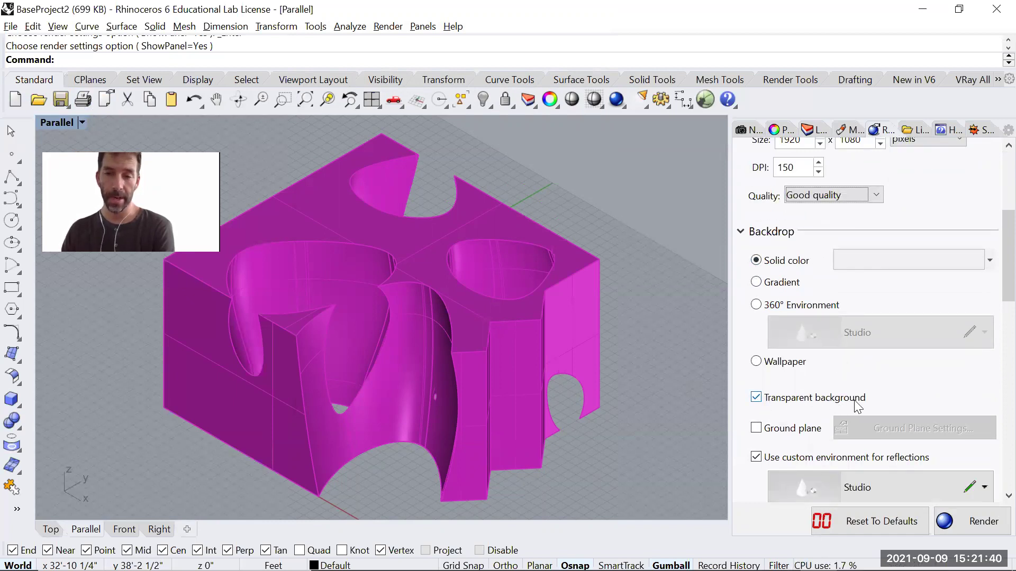
{"action": "scroll", "coordinate": [825, 403], "scroll_direction": "down", "scroll_amount": 1}
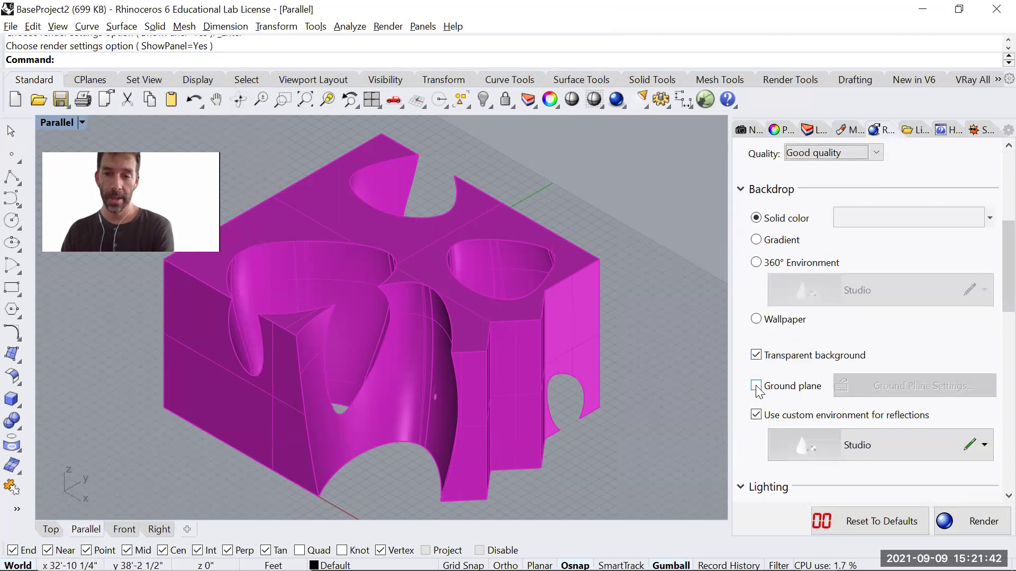
{"action": "scroll", "coordinate": [895, 388], "scroll_direction": "down", "scroll_amount": 2}
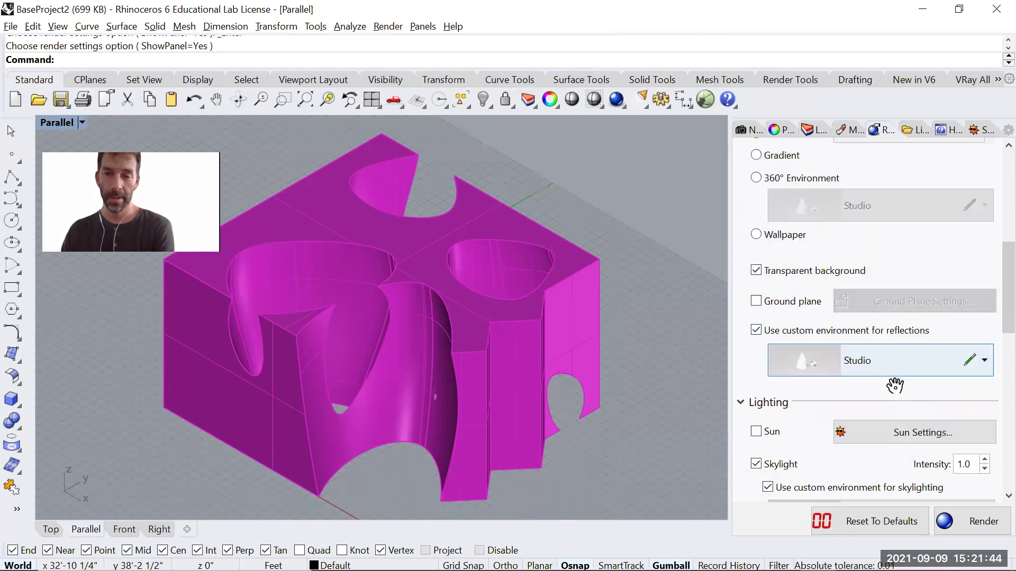
{"action": "scroll", "coordinate": [760, 360], "scroll_direction": "down", "scroll_amount": 6}
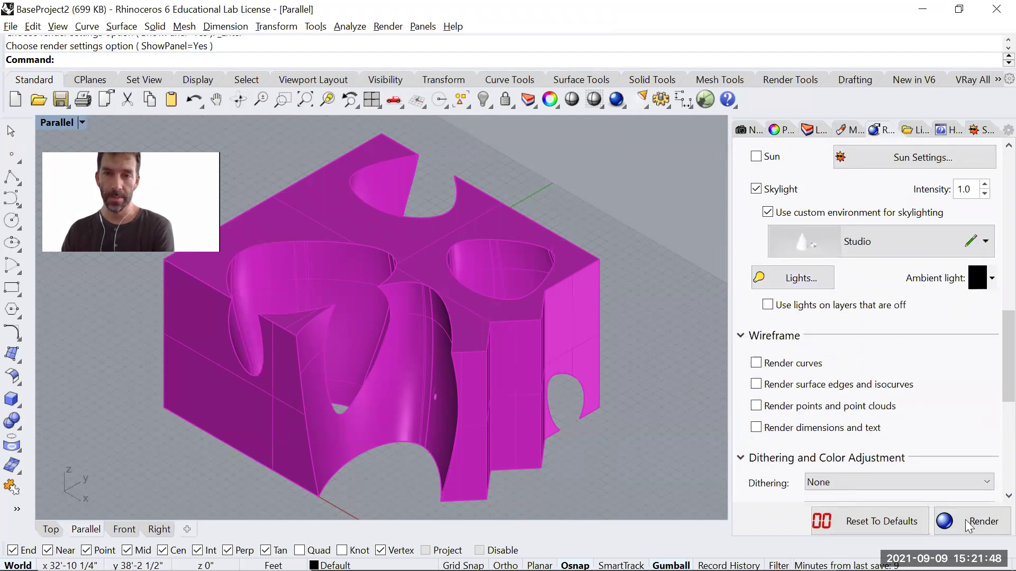
{"action": "left_click", "coordinate": [615, 101]}
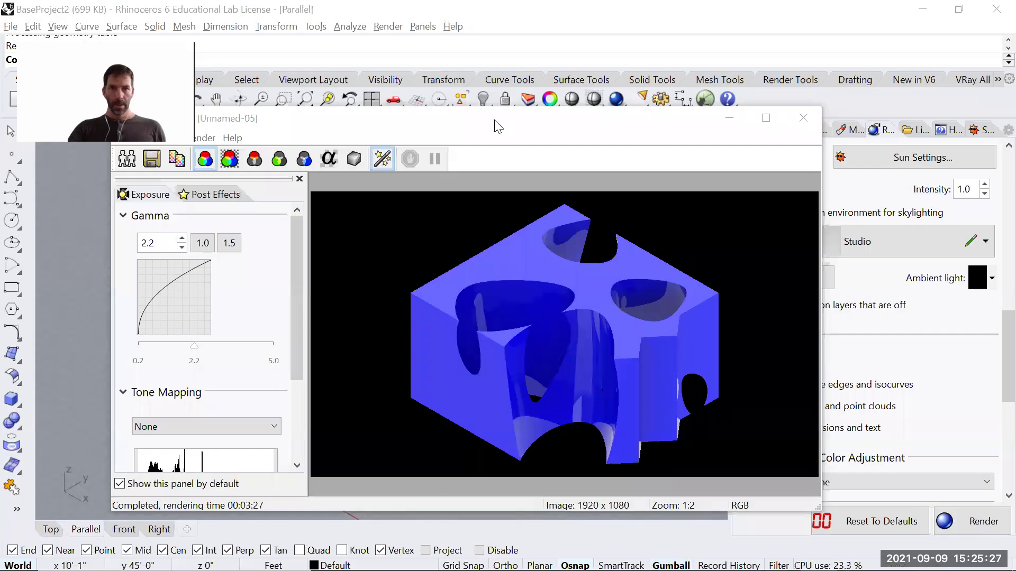
Save the finished rendering as a PNG named Project2IsoRender in the ClassWork folder and close the render window
{"action": "left_click_drag", "start_coordinate": [497, 127], "coordinate": [554, 129]}
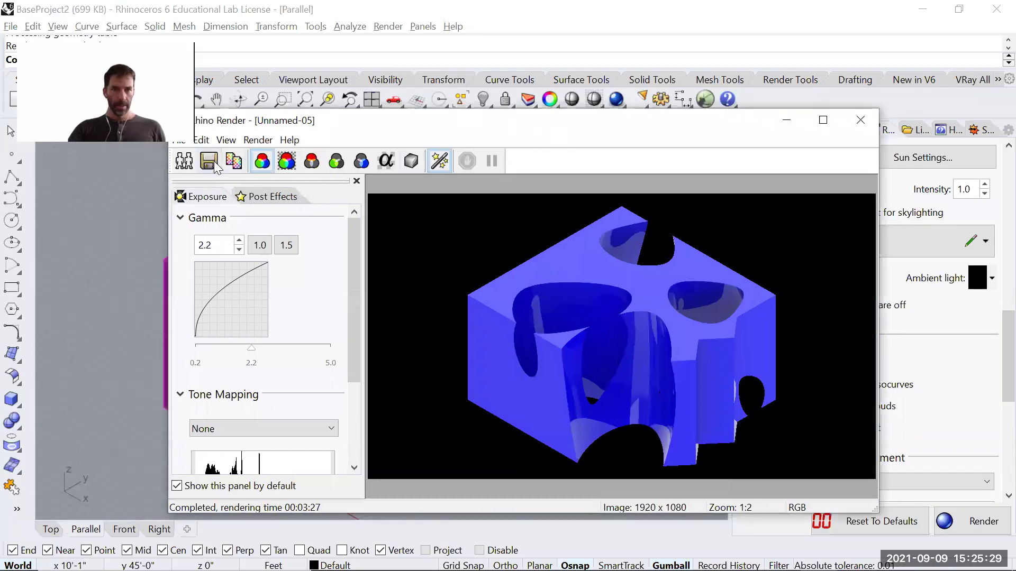
{"action": "key", "text": "ctrl+s"}
{"action": "left_click", "coordinate": [363, 505]}
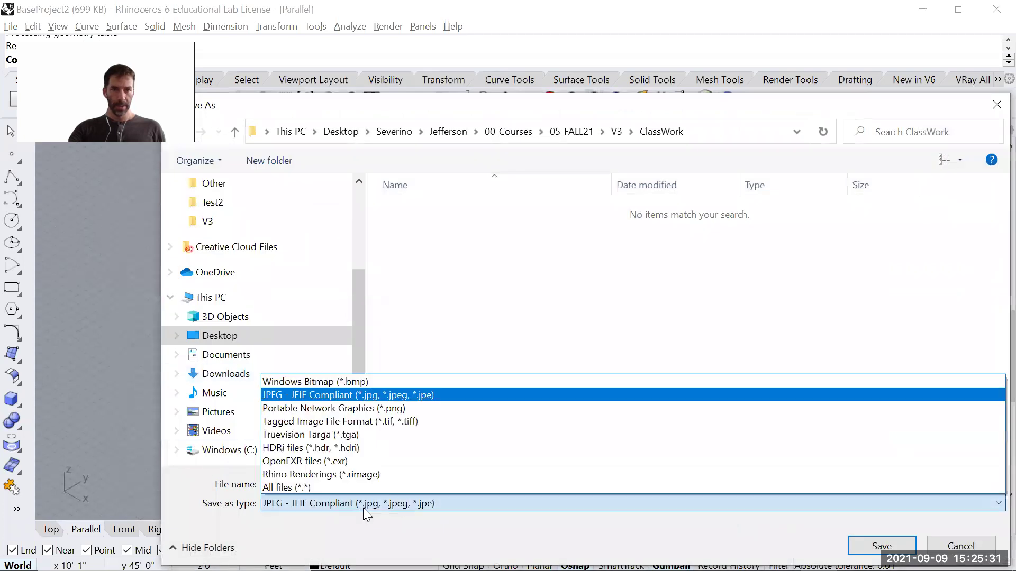
{"action": "left_click", "coordinate": [365, 408]}
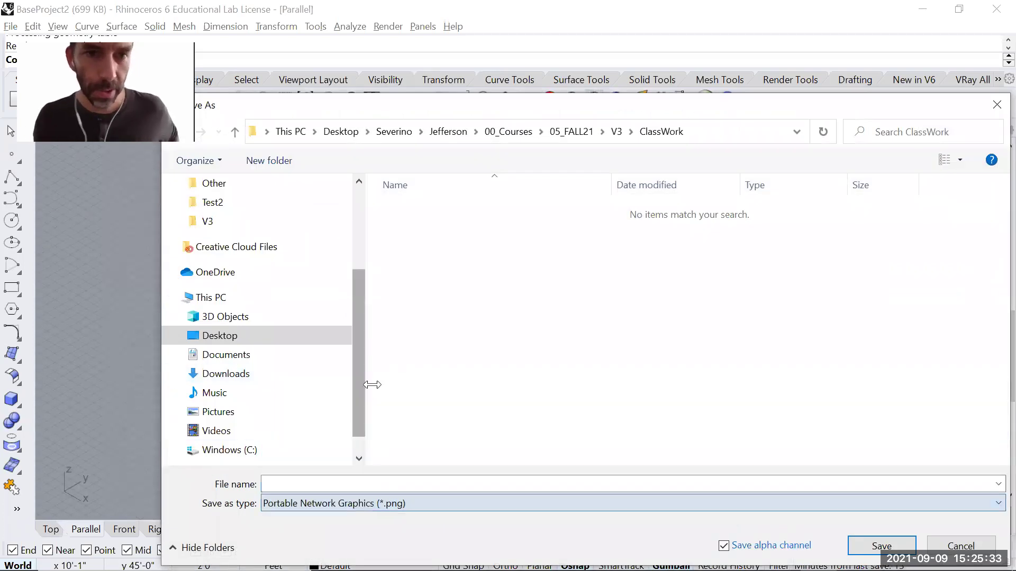
{"action": "left_click", "coordinate": [377, 483]}
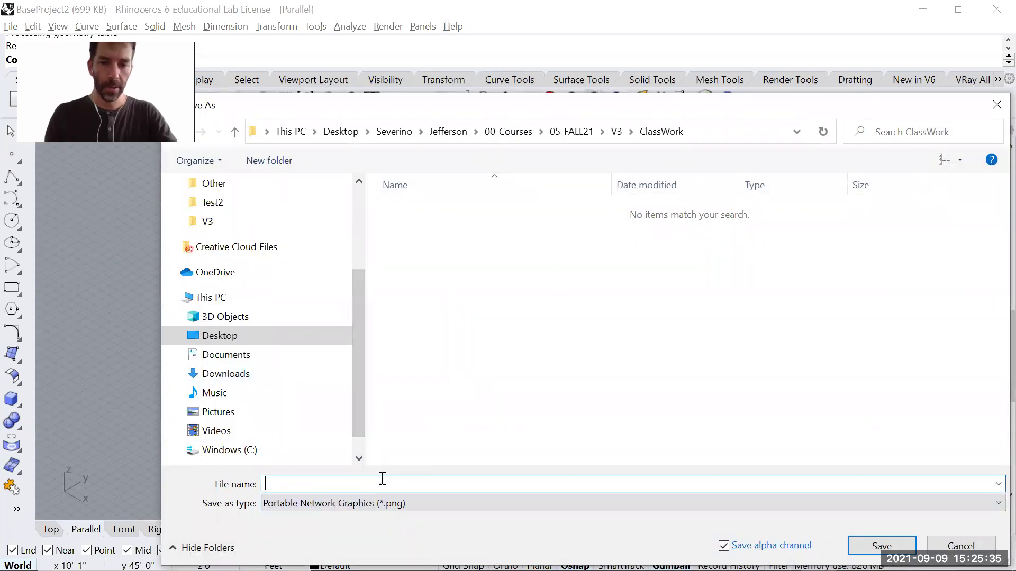
{"action": "type", "text": "Project"}
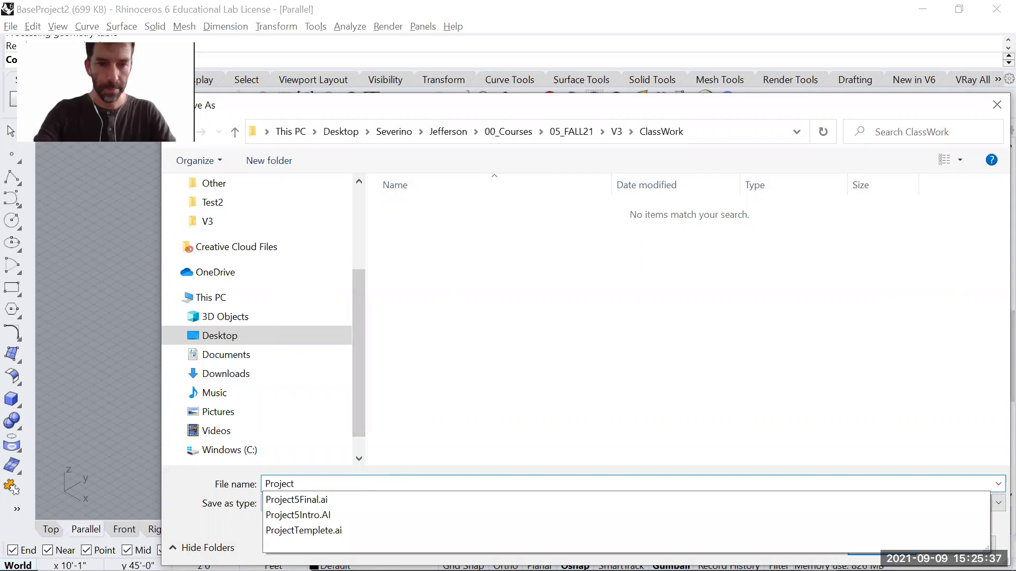
{"action": "type", "text": "2"}
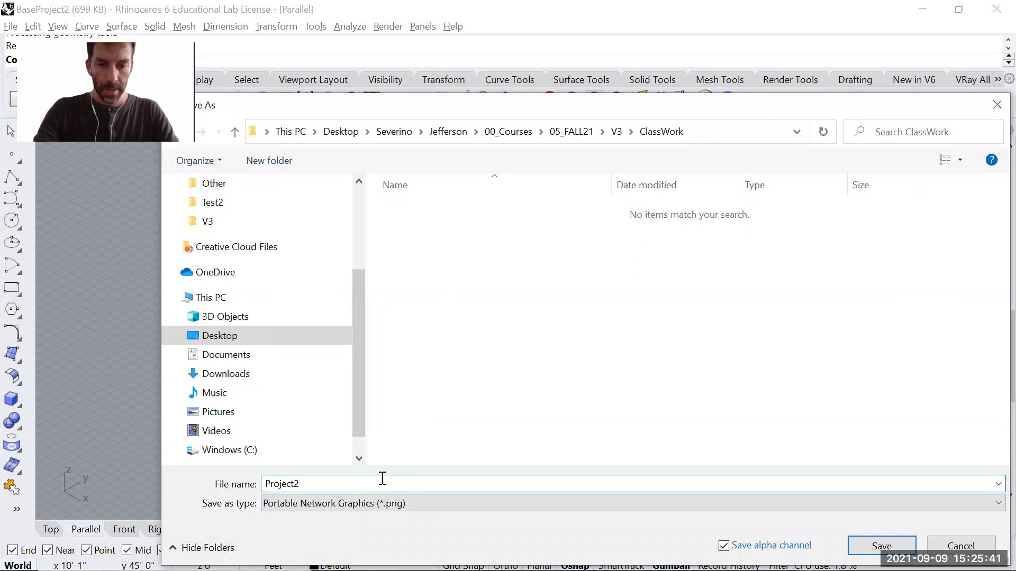
{"action": "type", "text": "Iso"}
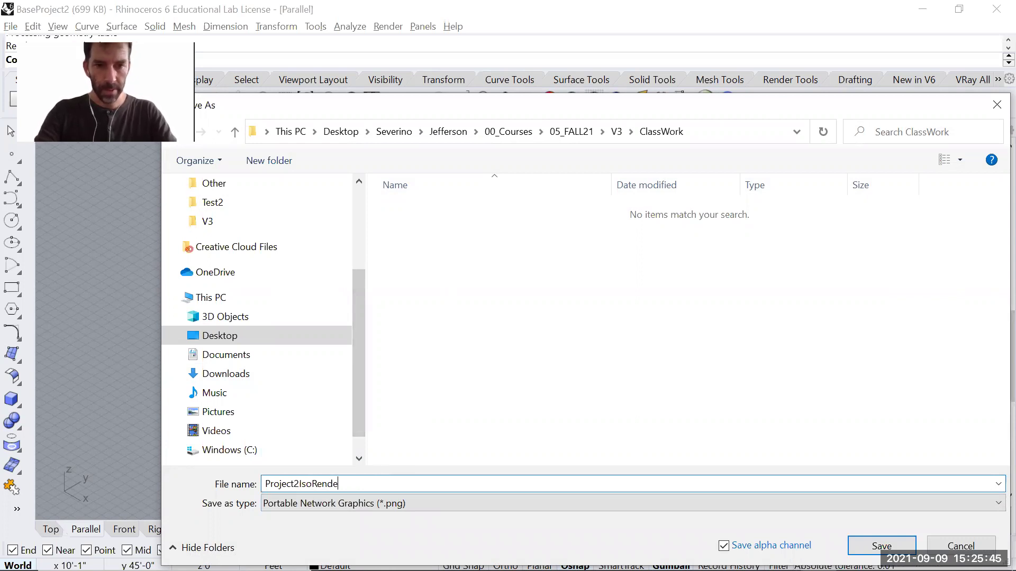
{"action": "type", "text": "Rend"}
{"action": "key", "text": "Return"}
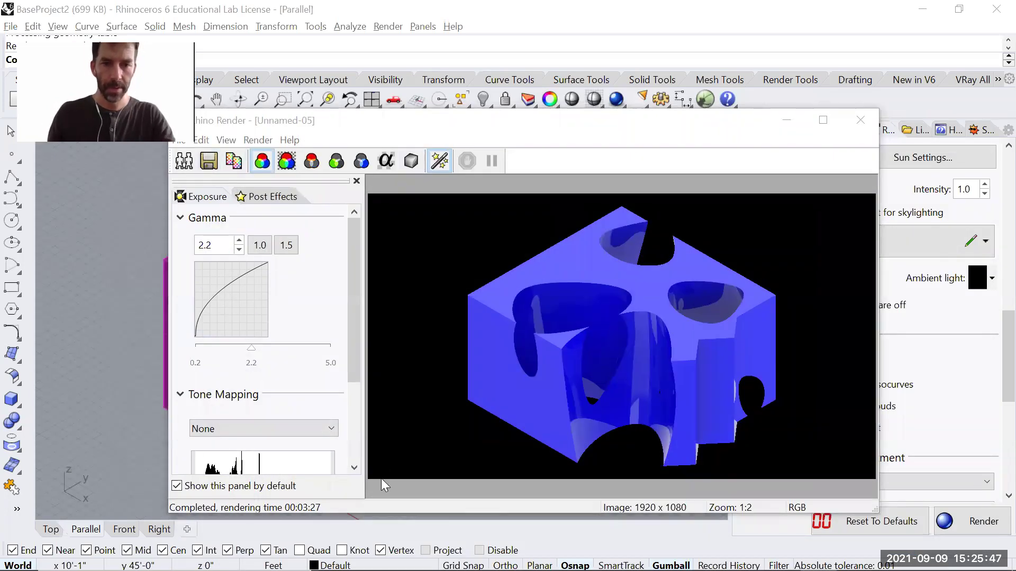
{"action": "left_click", "coordinate": [859, 121]}
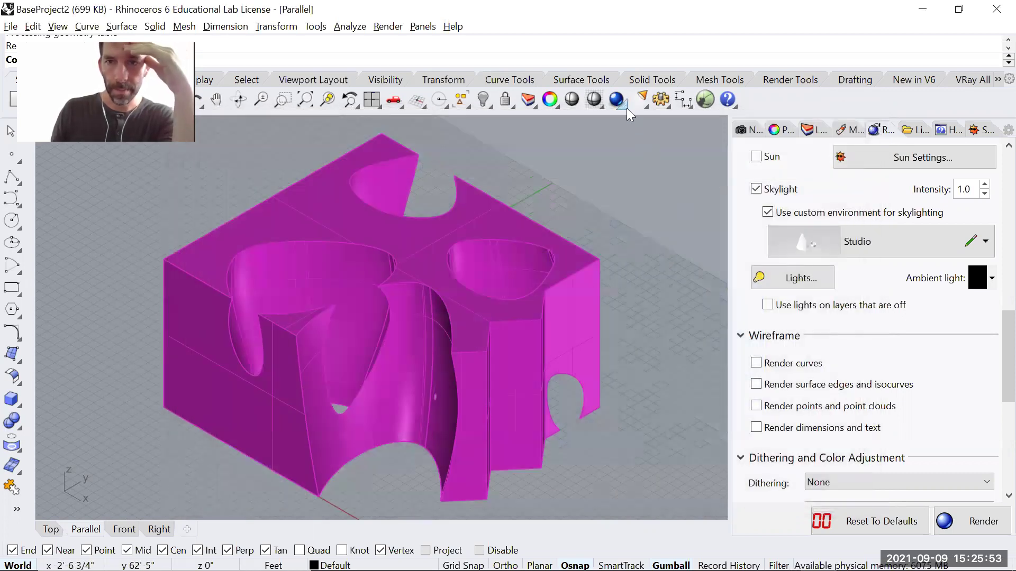
Look over the render settings again and examine which renderers can be chosen as the current renderer
{"action": "left_click", "coordinate": [625, 105]}
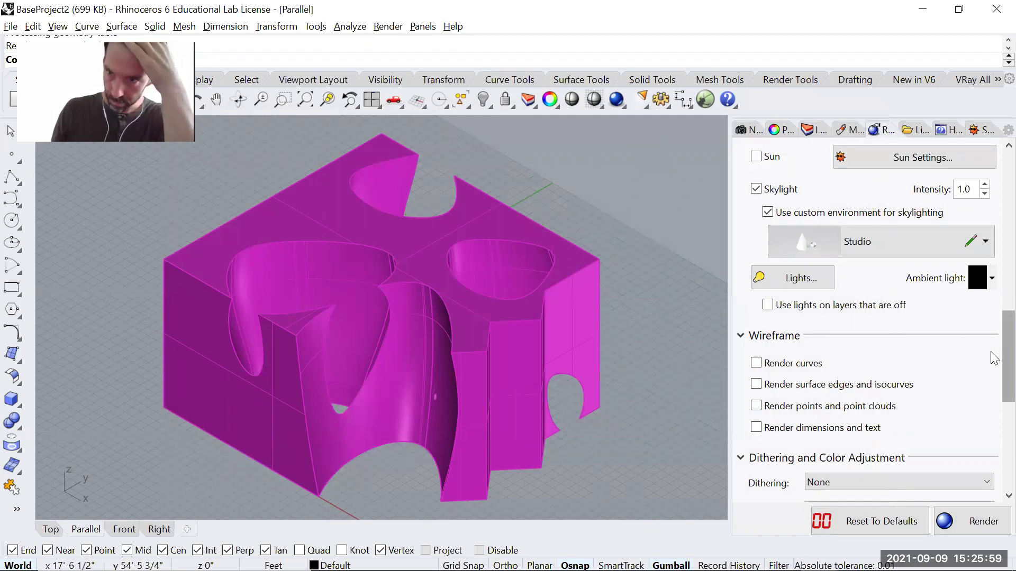
{"action": "scroll", "coordinate": [991, 371], "scroll_direction": "down", "scroll_amount": 6}
{"action": "scroll", "coordinate": [992, 370], "scroll_direction": "up", "scroll_amount": 15}
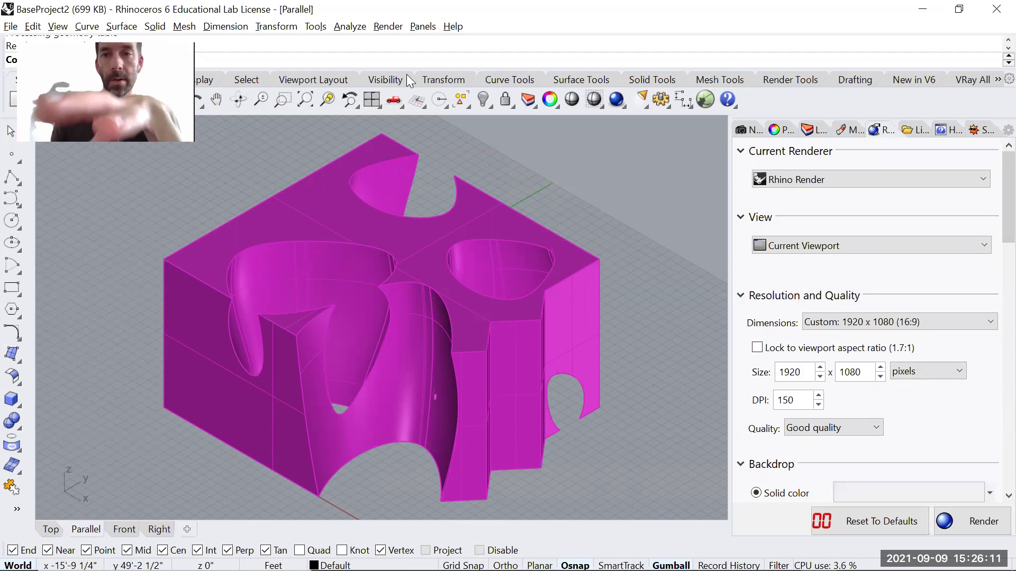
{"action": "left_click", "coordinate": [388, 26]}
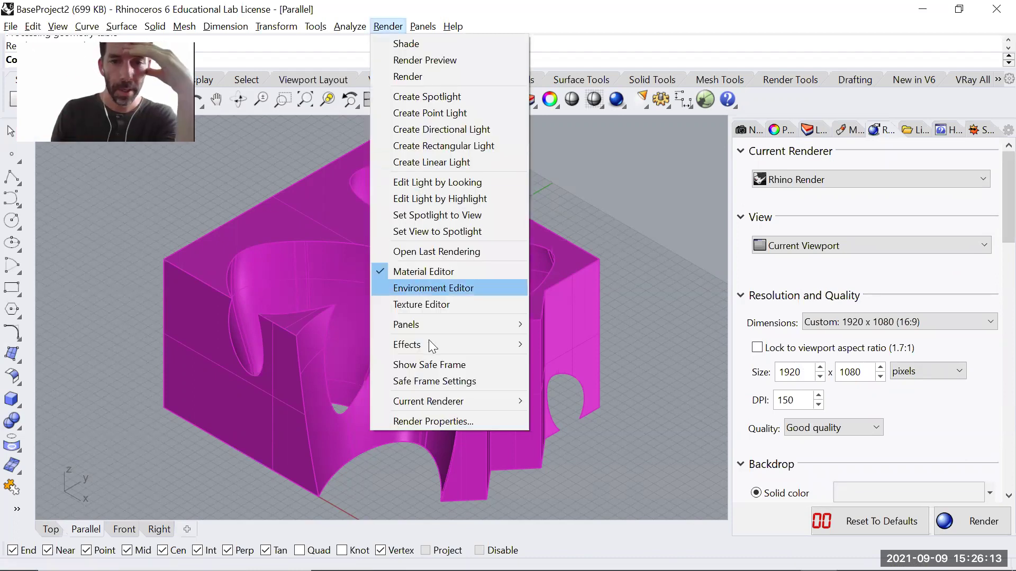
{"action": "mouse_move", "coordinate": [522, 402]}
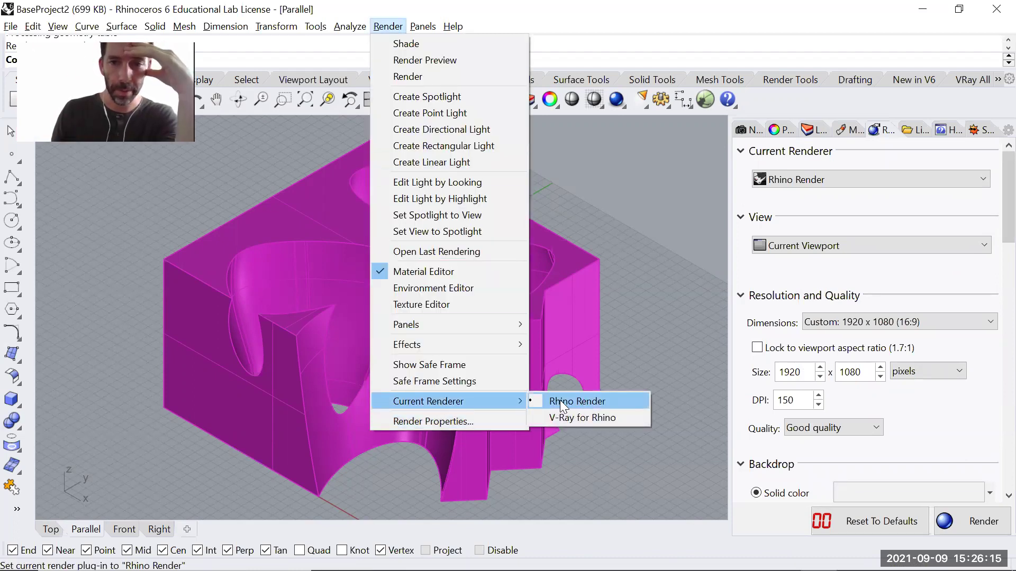
{"action": "left_click", "coordinate": [427, 87]}
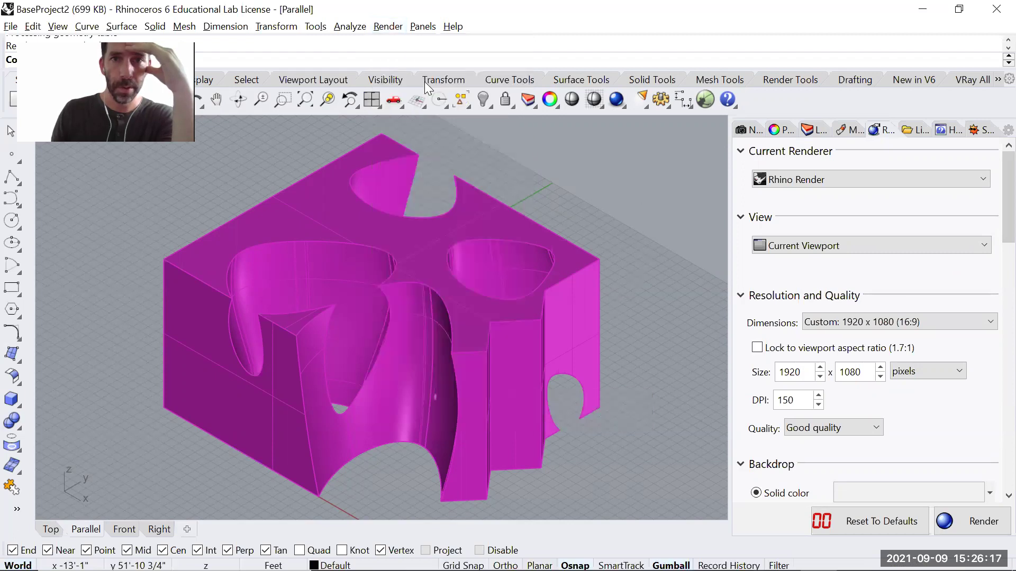
{"action": "left_click", "coordinate": [388, 26]}
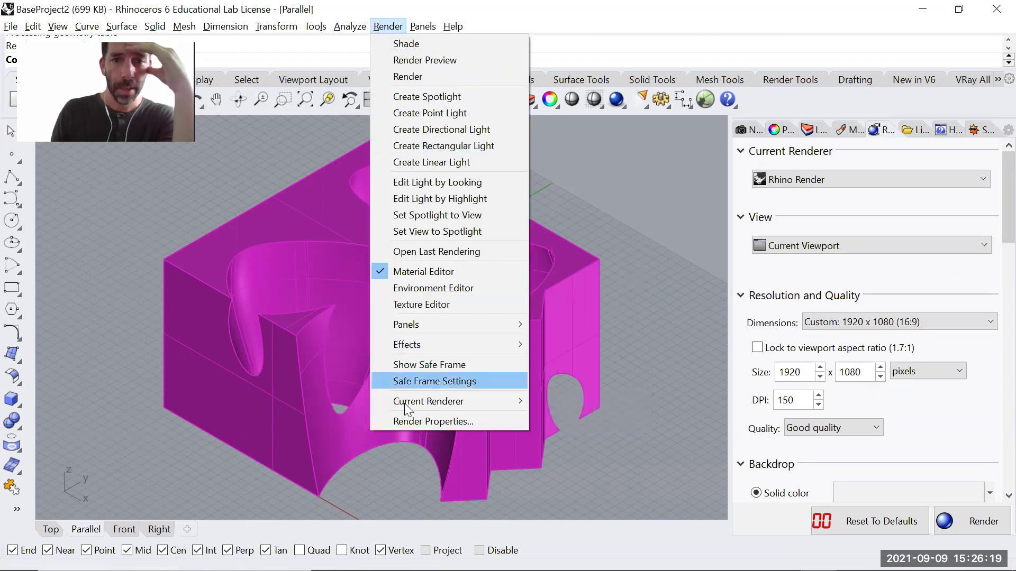
{"action": "mouse_move", "coordinate": [494, 404]}
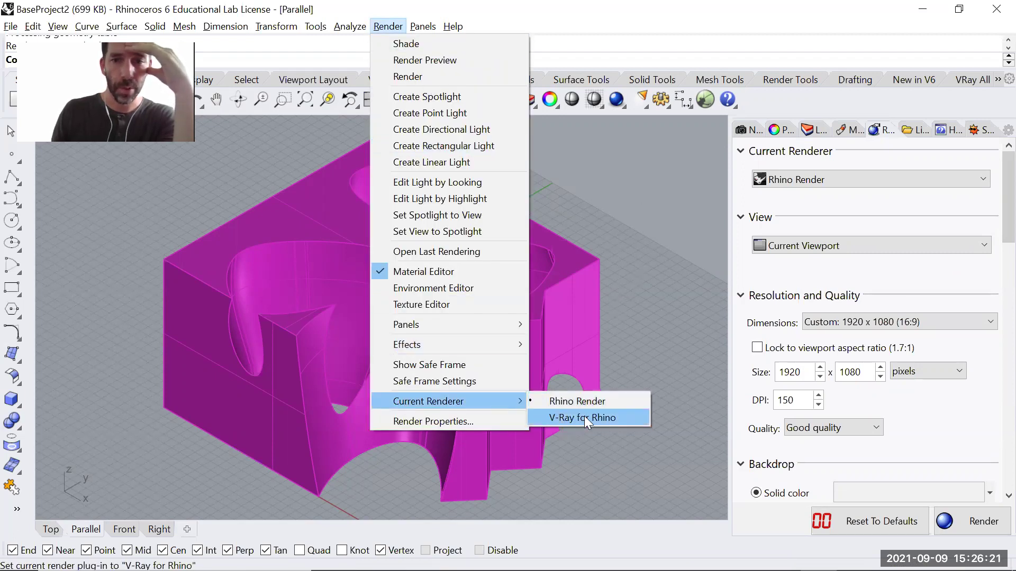
{"action": "left_click", "coordinate": [635, 181]}
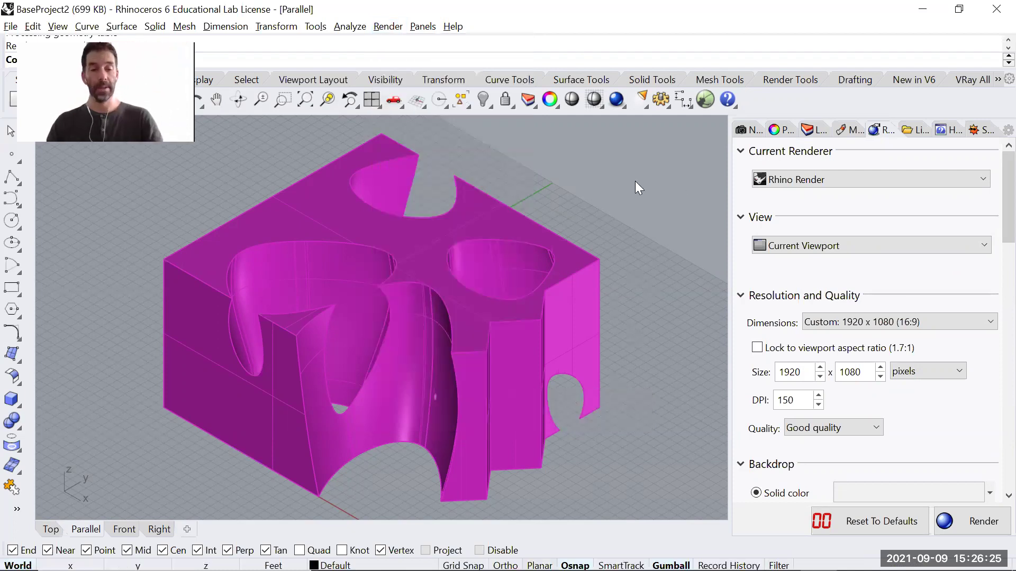
Switch to Illustrator and place the linked image Project2IsoRender over the large upper line drawing in Project5Final
{"action": "key", "text": "alt+Tab"}
{"action": "key", "text": "alt+Tab"}
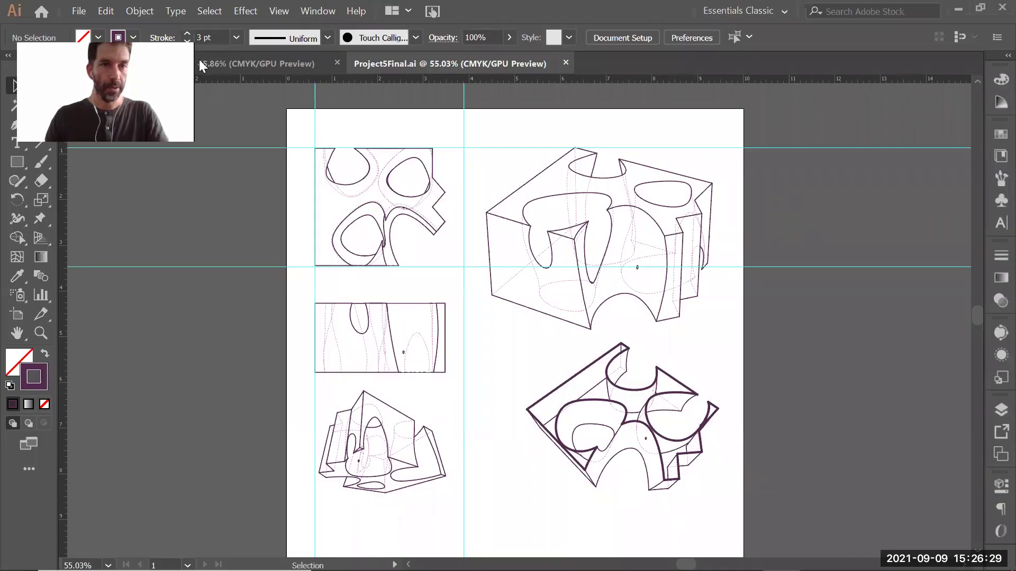
{"action": "left_click", "coordinate": [78, 11]}
{"action": "left_click", "coordinate": [124, 252]}
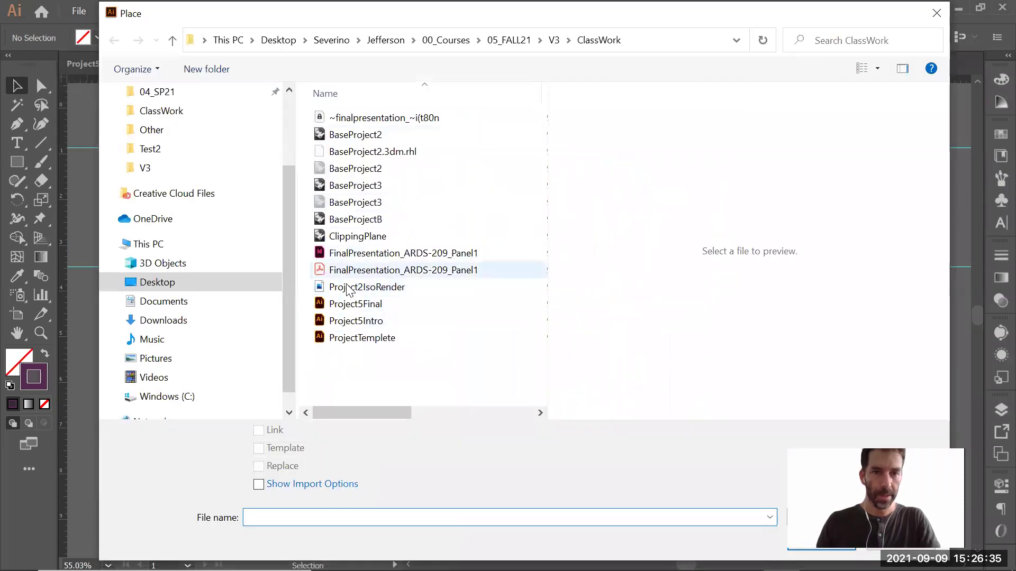
{"action": "left_click", "coordinate": [348, 287]}
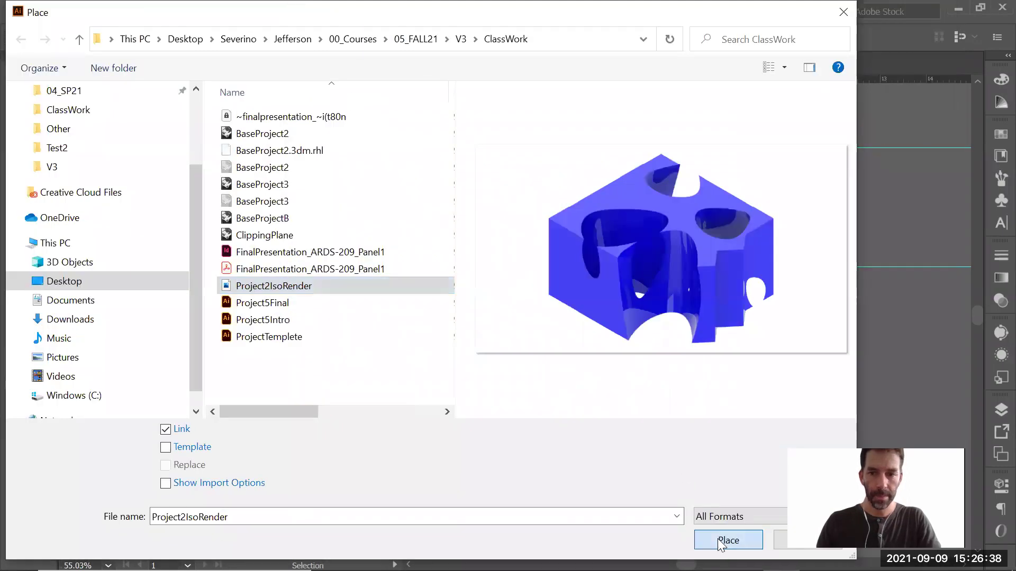
{"action": "left_click", "coordinate": [730, 537]}
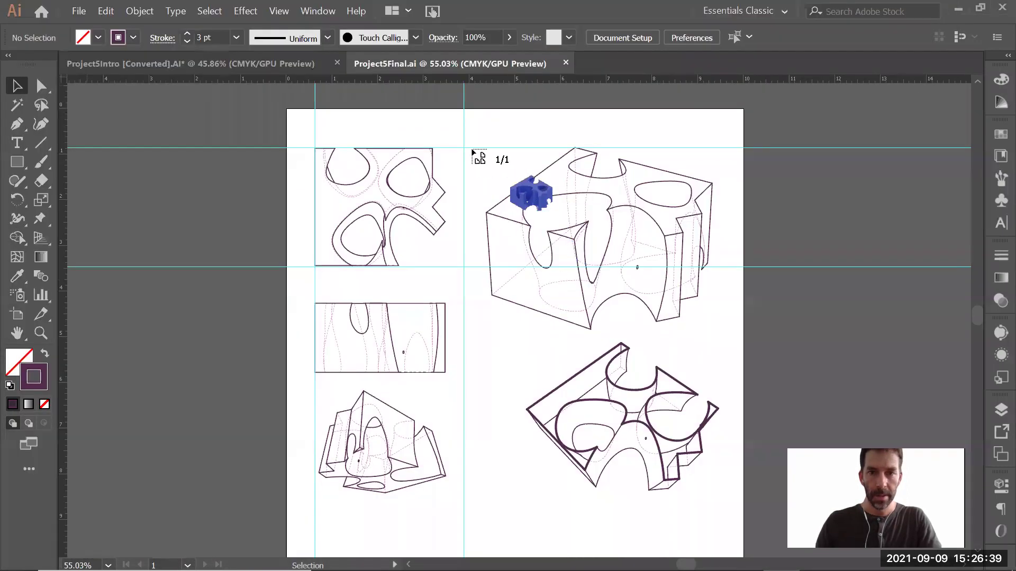
{"action": "left_click", "coordinate": [379, 109]}
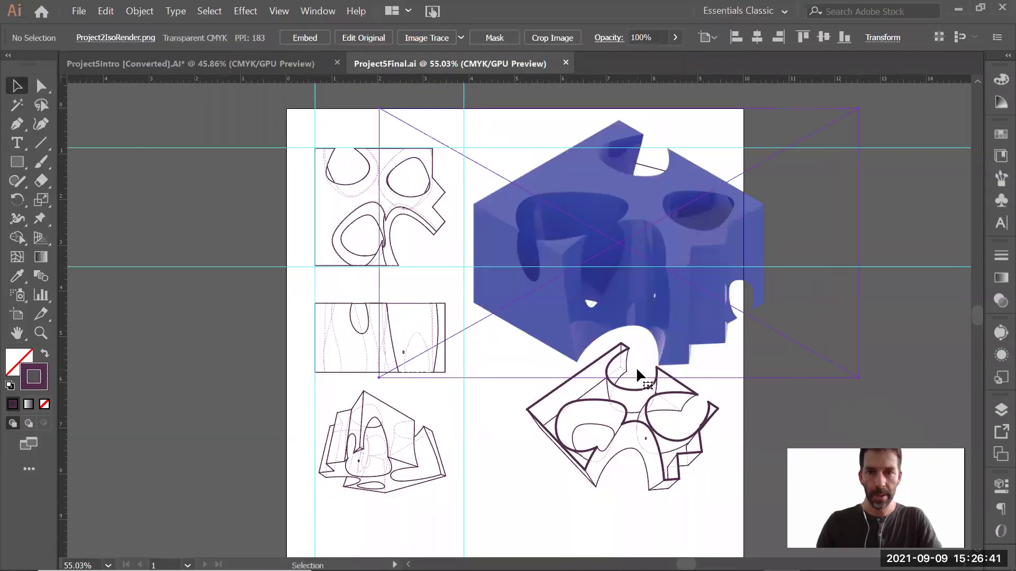
Create a new layer named Render and move the placed image onto it
{"action": "scroll", "coordinate": [736, 424], "scroll_direction": "right", "scroll_amount": 5}
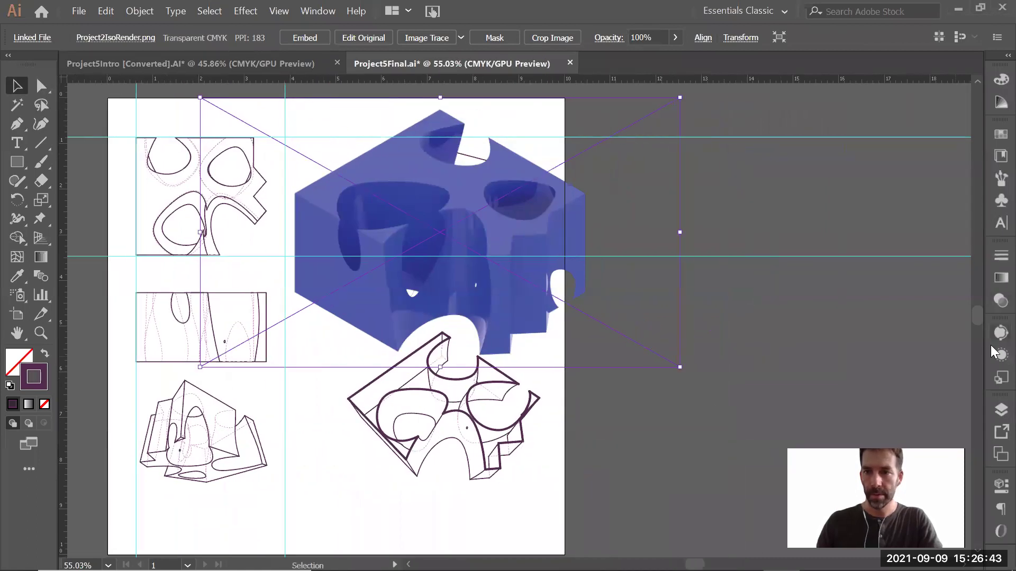
{"action": "left_click", "coordinate": [1001, 409]}
{"action": "left_click", "coordinate": [975, 202]}
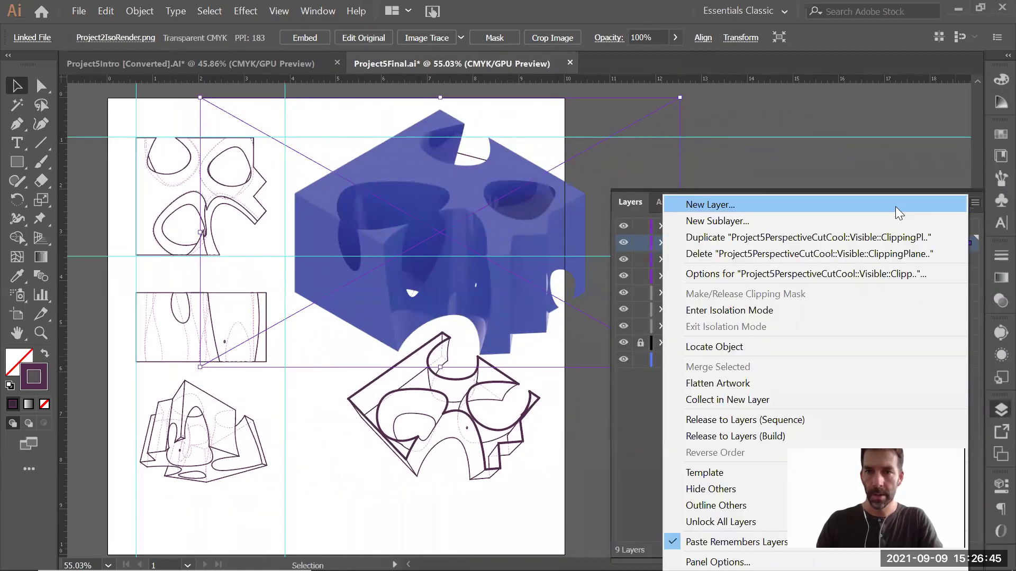
{"action": "left_click", "coordinate": [899, 213]}
{"action": "type", "text": "Render"}
{"action": "key", "text": "Return"}
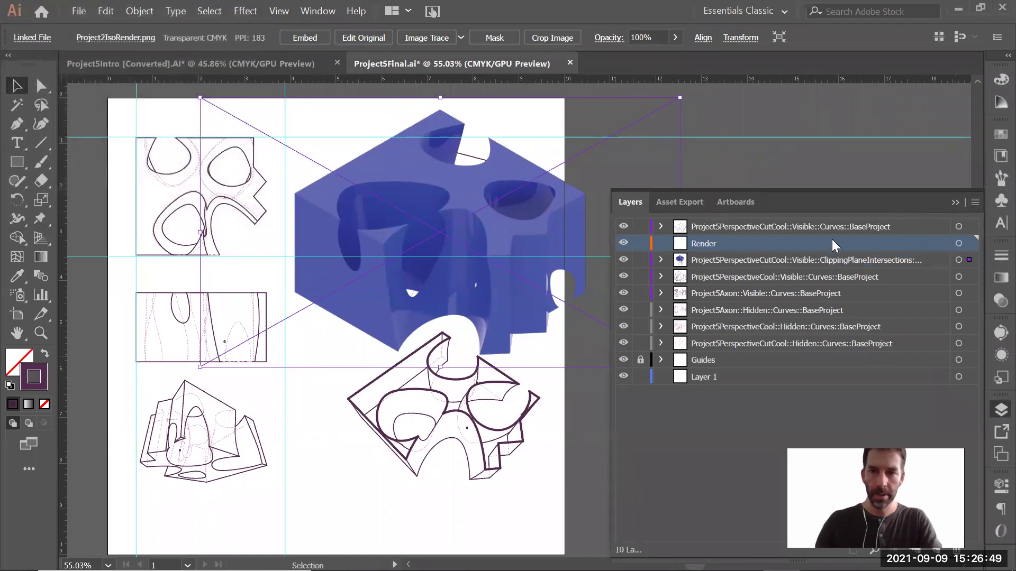
{"action": "left_click_drag", "start_coordinate": [969, 261], "coordinate": [970, 245]}
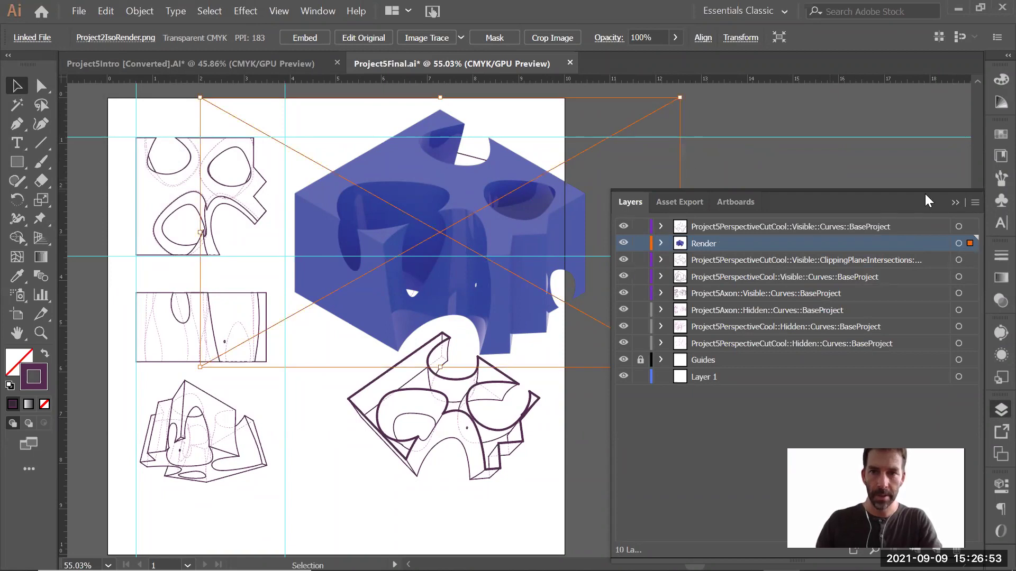
{"action": "left_click", "coordinate": [955, 203]}
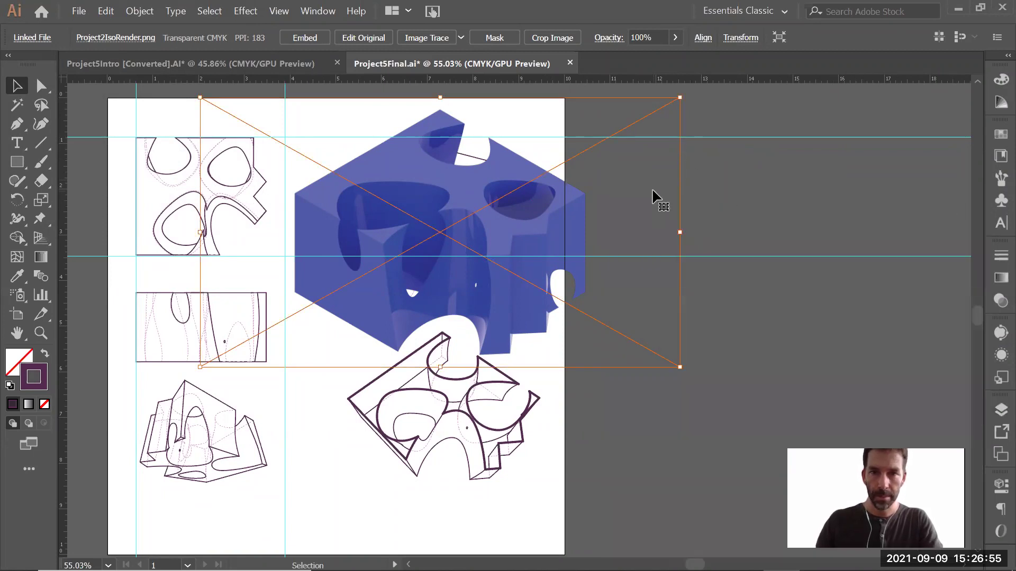
Move the Render layer beneath the visible and hidden linework layers and deselect the image
{"action": "left_click", "coordinate": [1001, 409]}
{"action": "left_click_drag", "start_coordinate": [701, 254], "coordinate": [715, 354]}
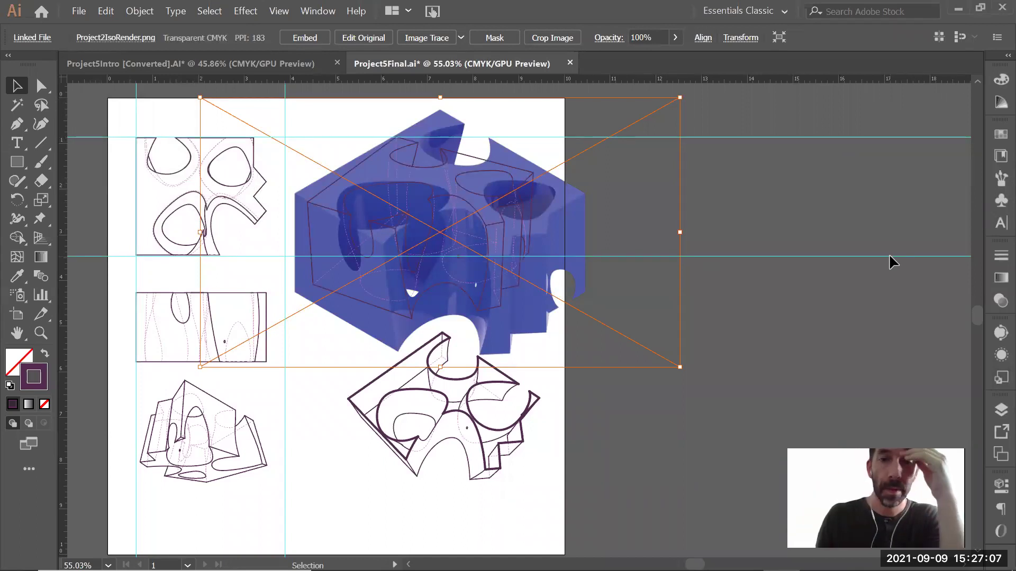
{"action": "left_click", "coordinate": [833, 311]}
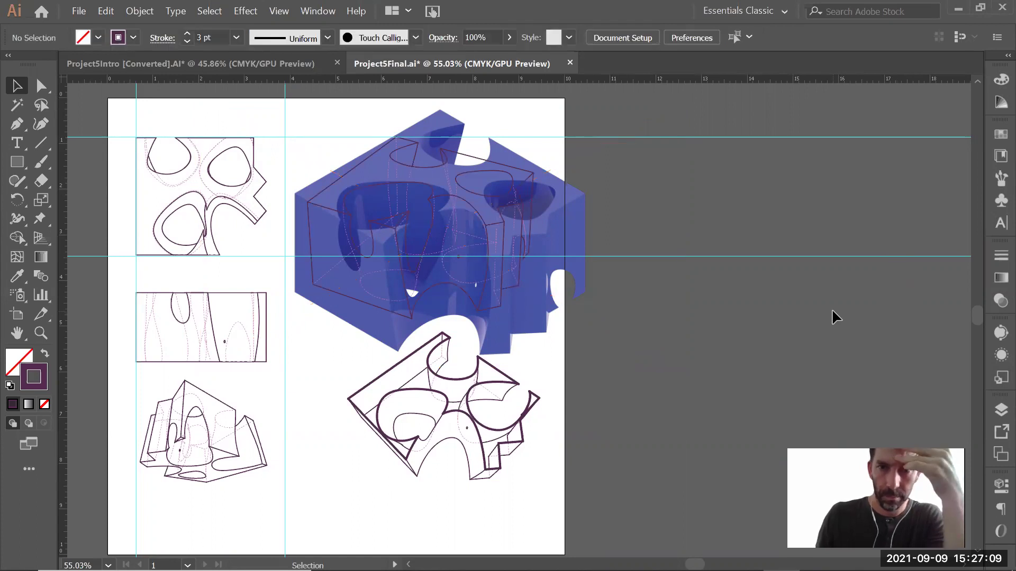
Try to align the placed render with the upper line drawing by moving and scaling it down, and delete the image
{"action": "left_click", "coordinate": [612, 278]}
{"action": "key", "text": "shift+Left"}
{"action": "key", "text": "shift+Left"}
{"action": "key", "text": "shift+Left"}
{"action": "key", "text": "shift+Left"}
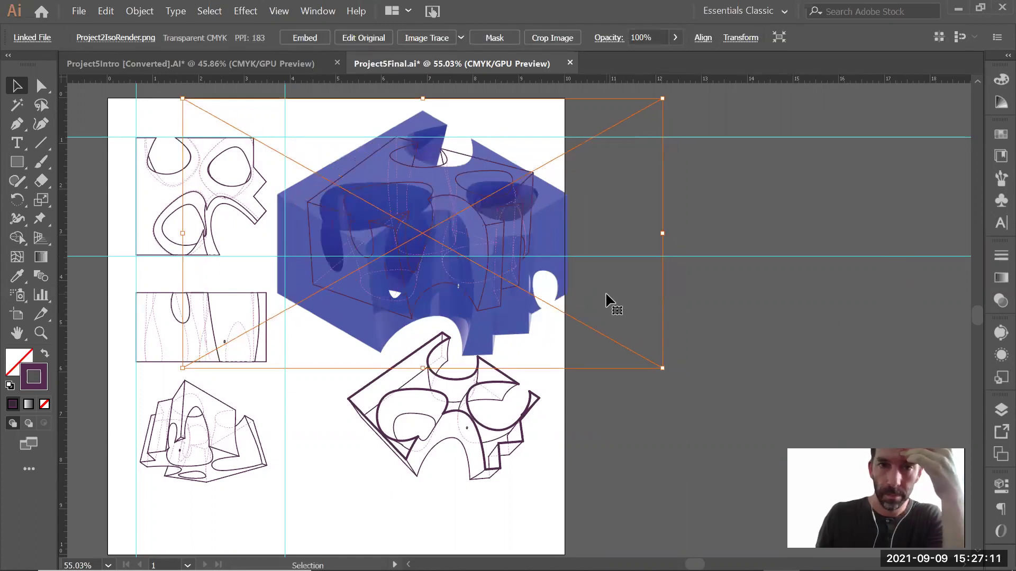
{"action": "left_click_drag", "start_coordinate": [597, 303], "coordinate": [590, 298]}
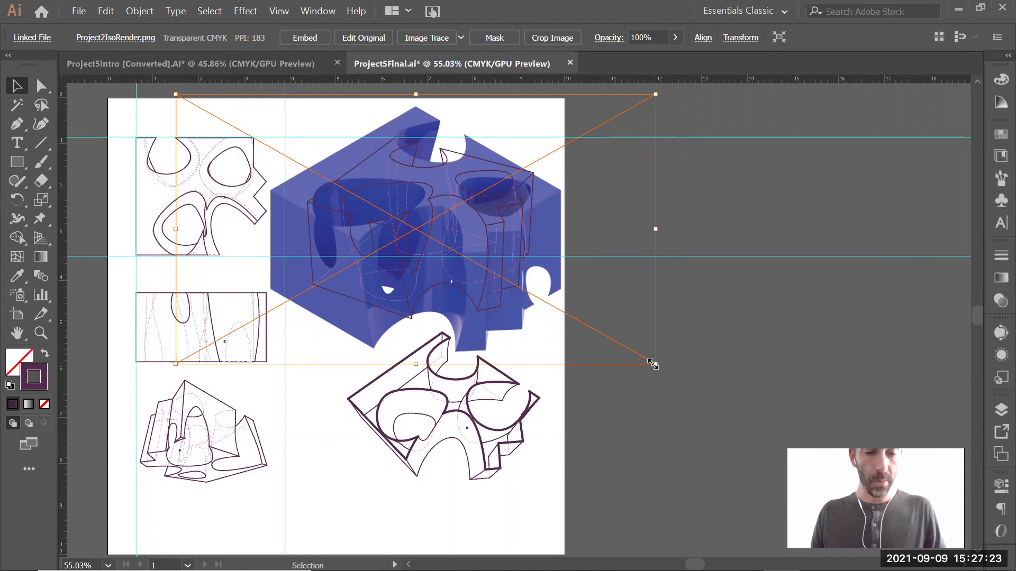
{"action": "left_click_drag", "start_coordinate": [654, 365], "coordinate": [602, 334]}
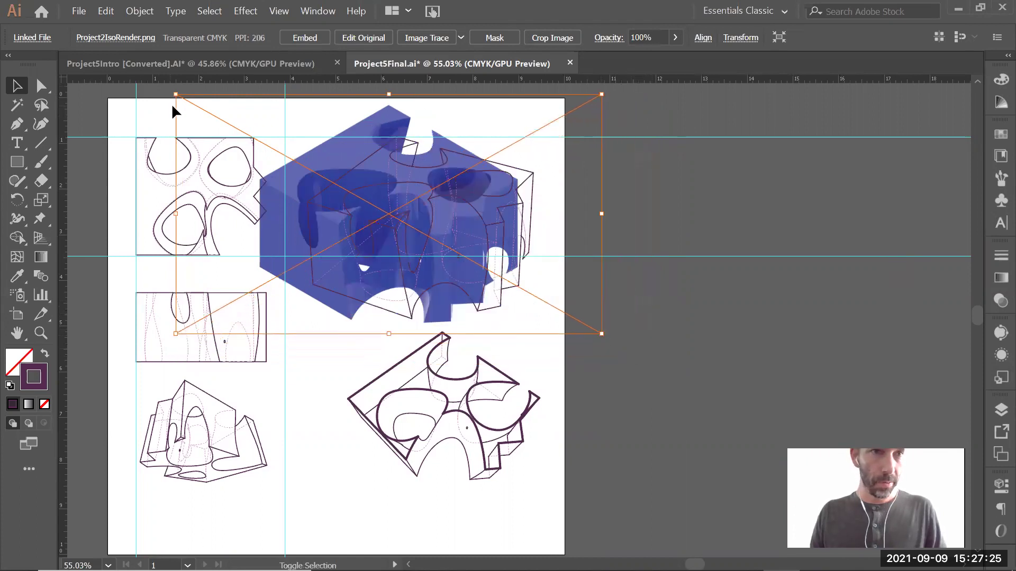
{"action": "left_click_drag", "start_coordinate": [175, 95], "coordinate": [233, 126]}
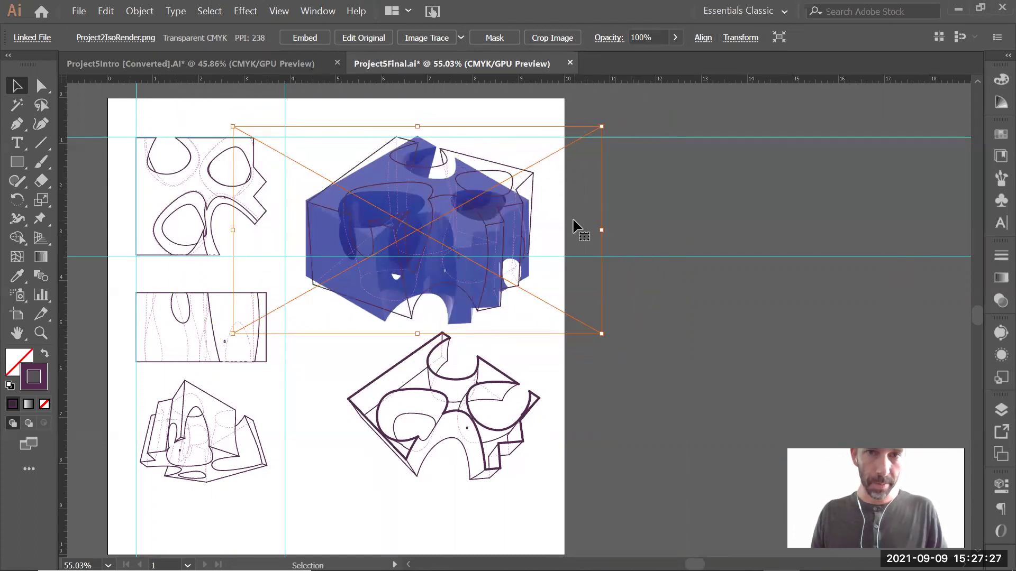
{"action": "left_click_drag", "start_coordinate": [577, 200], "coordinate": [578, 206]}
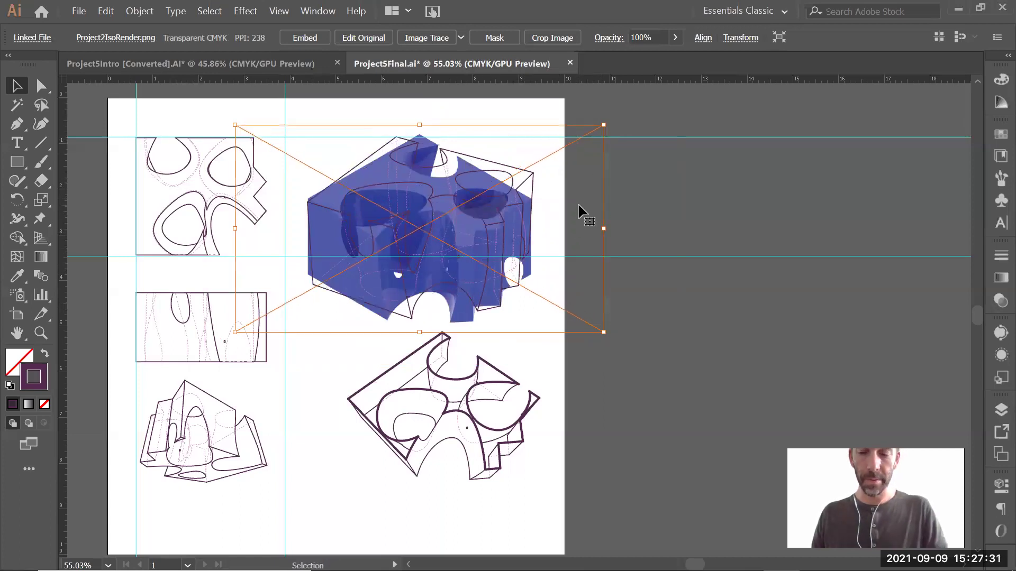
{"action": "key", "text": "Delete"}
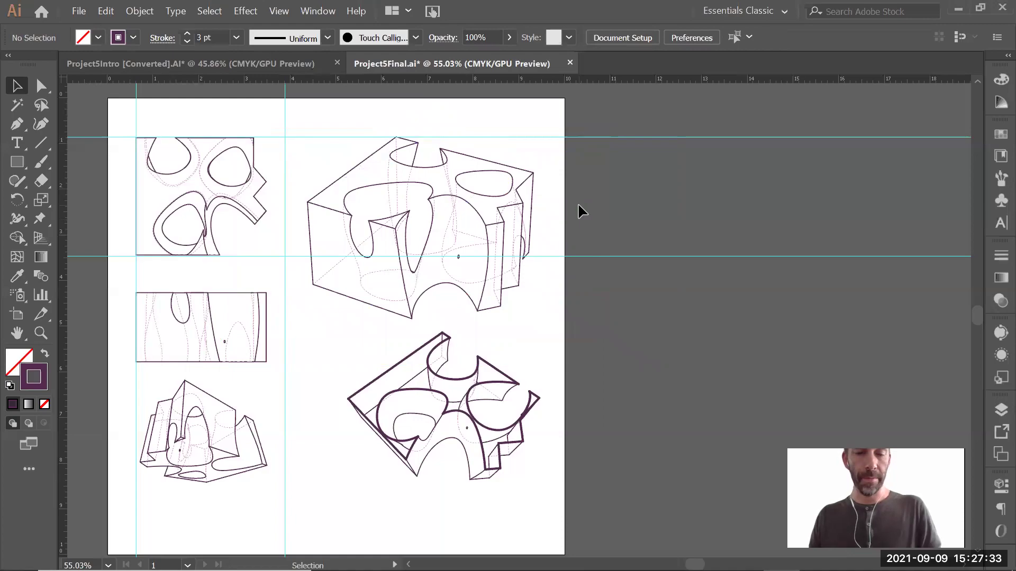
Switch to Rhino, open the named views, and set the Parallel viewport to the SE isometric view
{"action": "key", "text": "alt+Tab"}
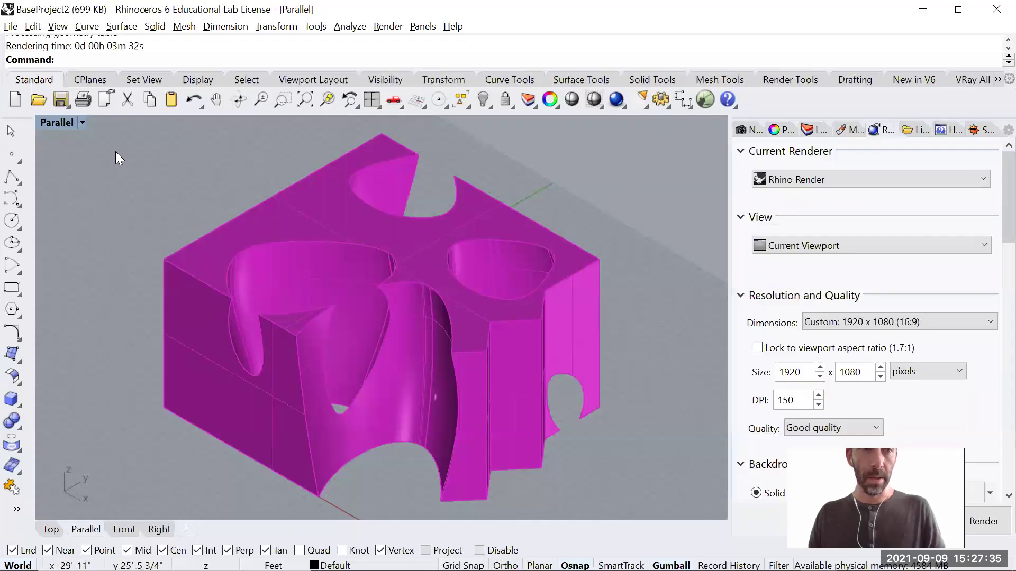
{"action": "left_click", "coordinate": [81, 122]}
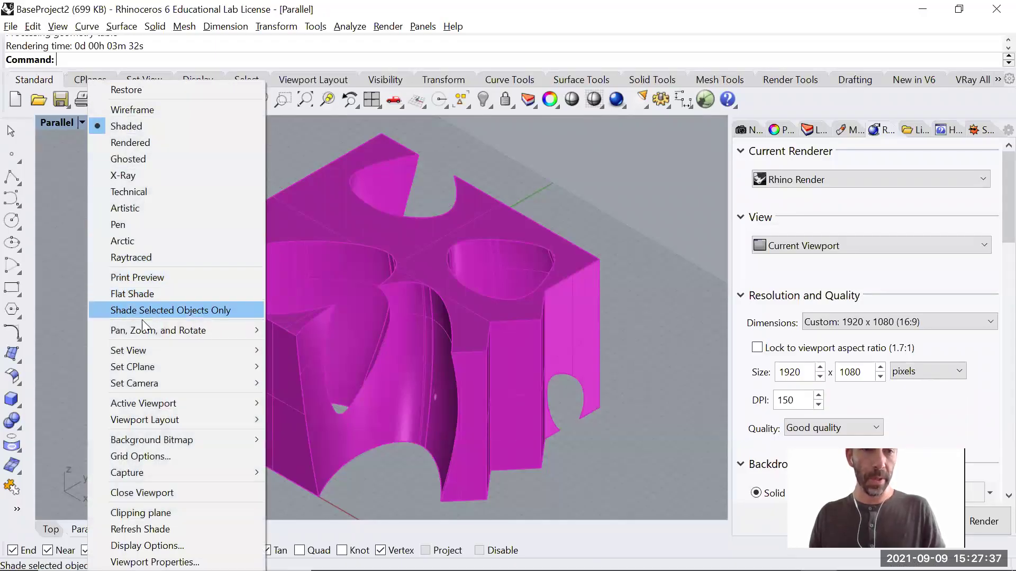
{"action": "mouse_move", "coordinate": [141, 351]}
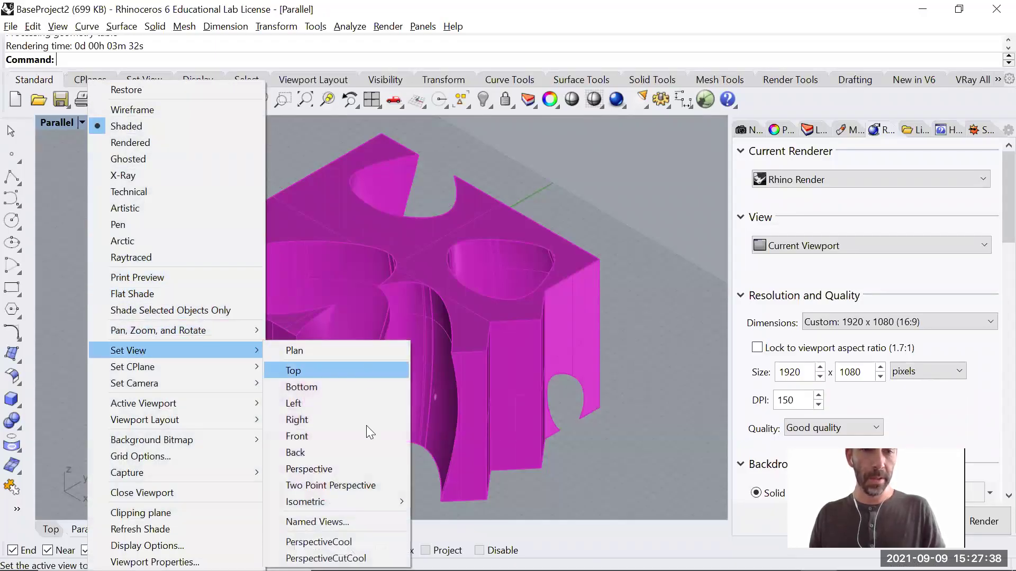
{"action": "left_click", "coordinate": [333, 524]}
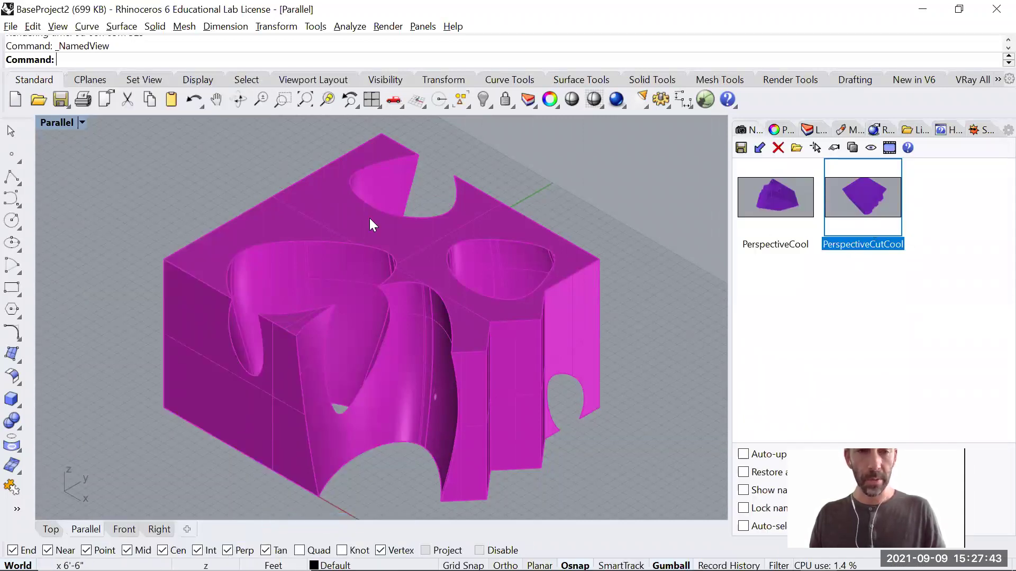
{"action": "left_click", "coordinate": [80, 123]}
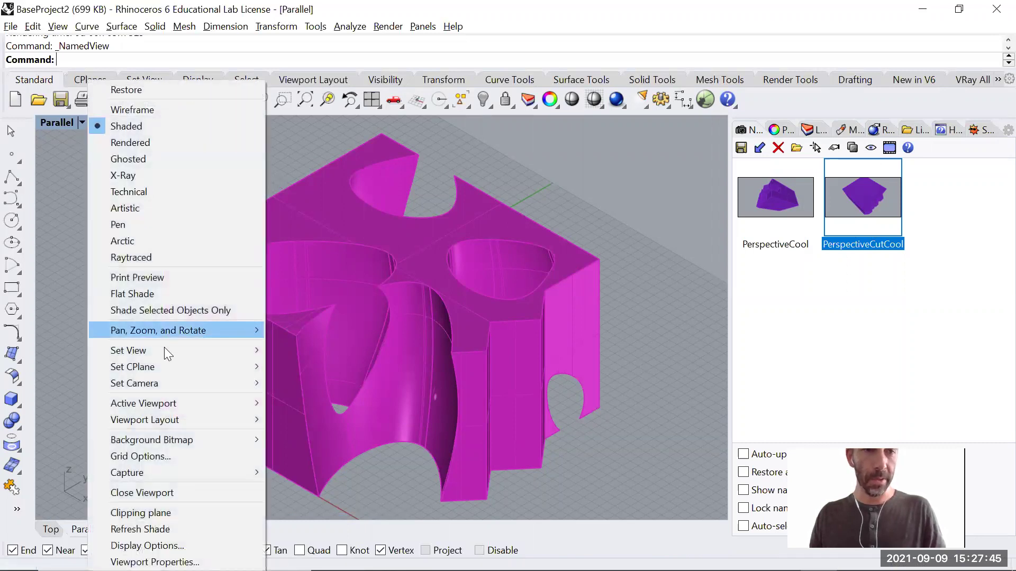
{"action": "mouse_move", "coordinate": [169, 349]}
{"action": "mouse_move", "coordinate": [394, 502]}
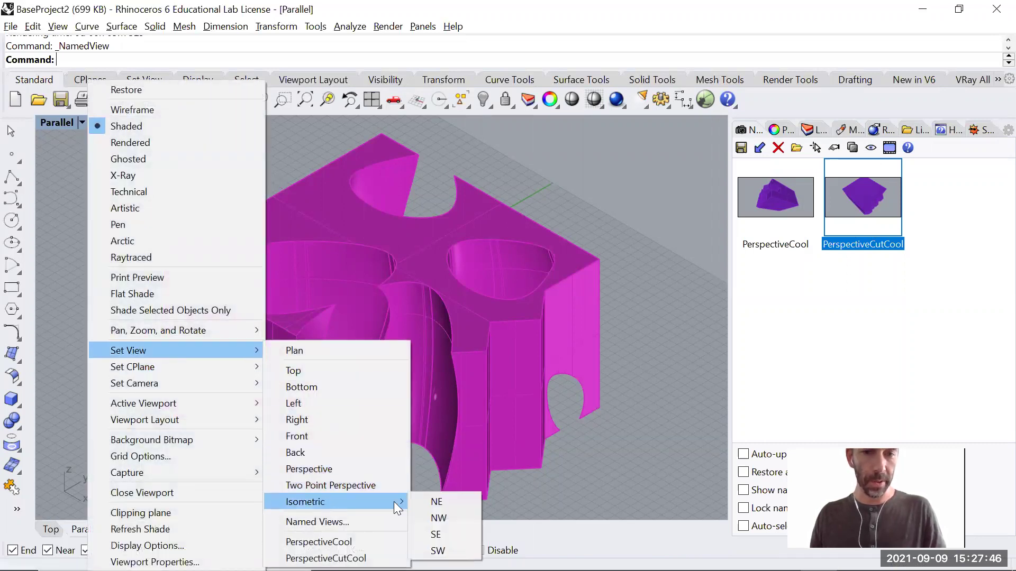
{"action": "left_click", "coordinate": [449, 536]}
Switch to Illustrator and delete the large upper line drawing with its hidden lines
{"action": "key", "text": "alt+Tab"}
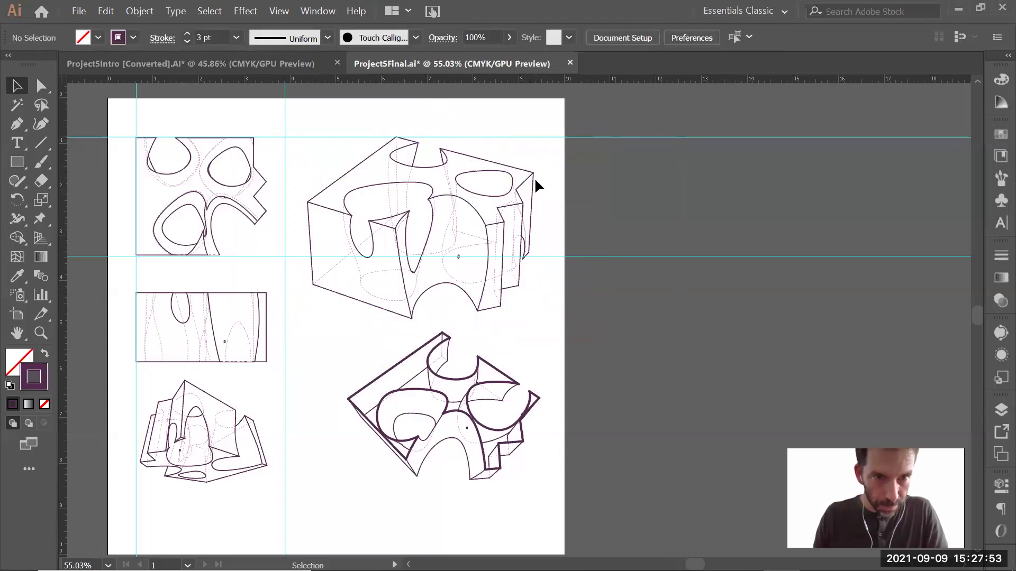
{"action": "mouse_move", "coordinate": [300, 109]}
{"action": "left_mouse_down"}
{"action": "mouse_move", "coordinate": [372, 247]}
{"action": "mouse_move", "coordinate": [543, 322]}
{"action": "mouse_move", "coordinate": [558, 341]}
{"action": "left_mouse_up"}
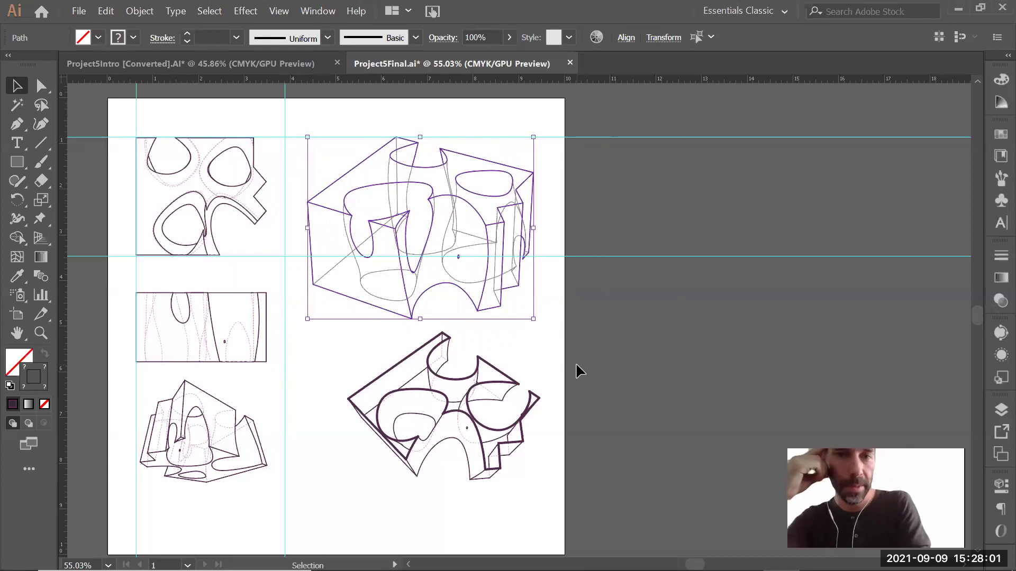
{"action": "key", "text": "Delete"}
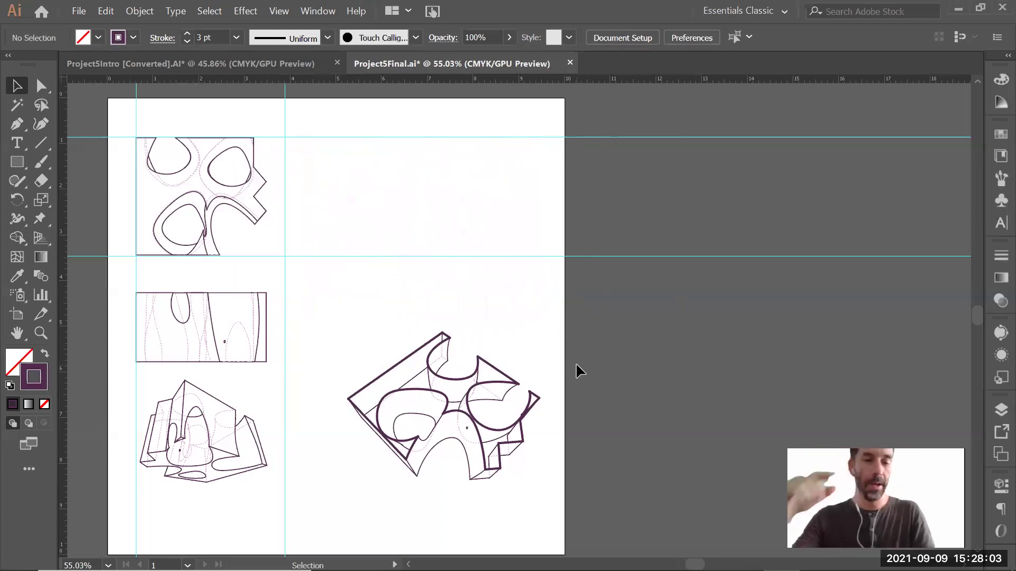
Return to Rhino and reapply the SE isometric view to the Parallel viewport
{"action": "key", "text": "alt+Tab"}
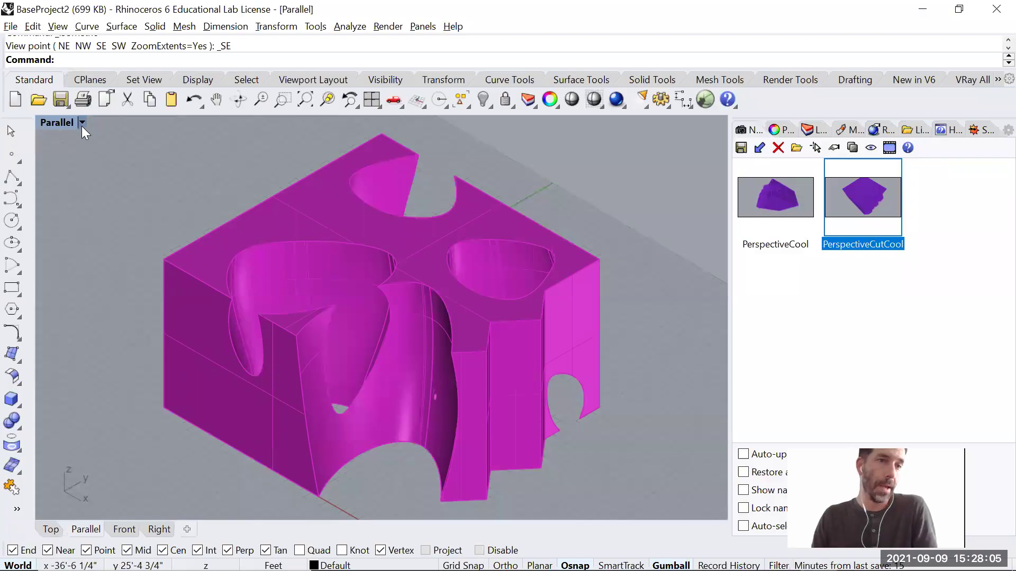
{"action": "left_click", "coordinate": [81, 126]}
{"action": "mouse_move", "coordinate": [141, 353]}
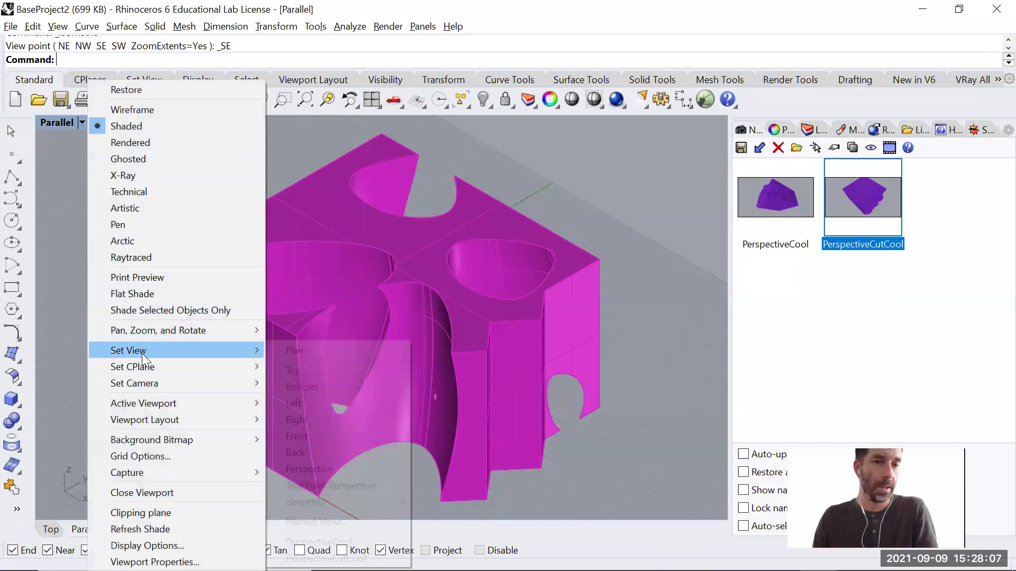
{"action": "mouse_move", "coordinate": [356, 501]}
{"action": "left_click", "coordinate": [440, 536]}
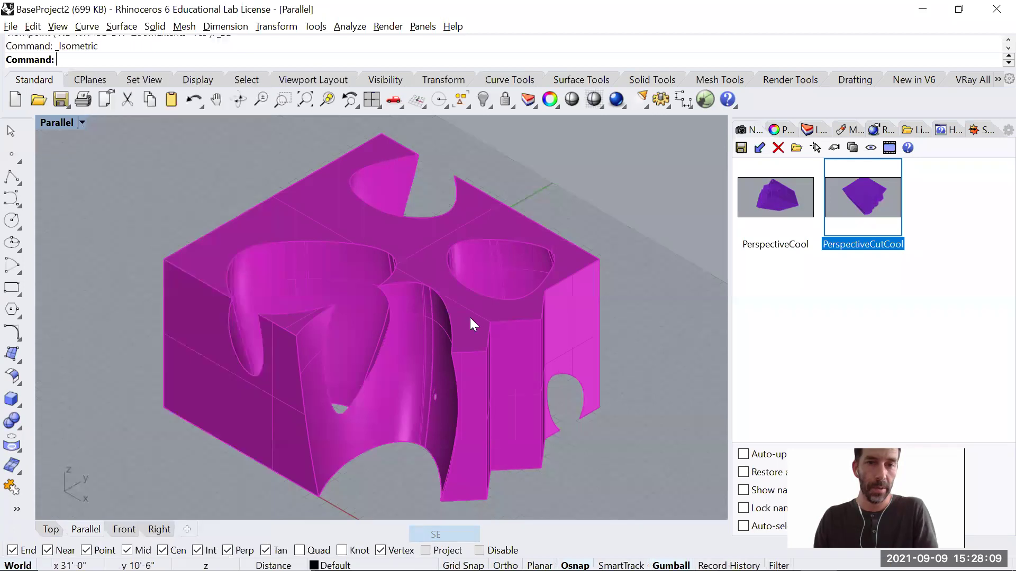
Run Make2D on the model from the Parallel view with hidden lines kept and clipping plane intersections turned off
{"action": "left_click", "coordinate": [526, 344]}
{"action": "type", "text": "Make2D"}
{"action": "key", "text": "Return"}
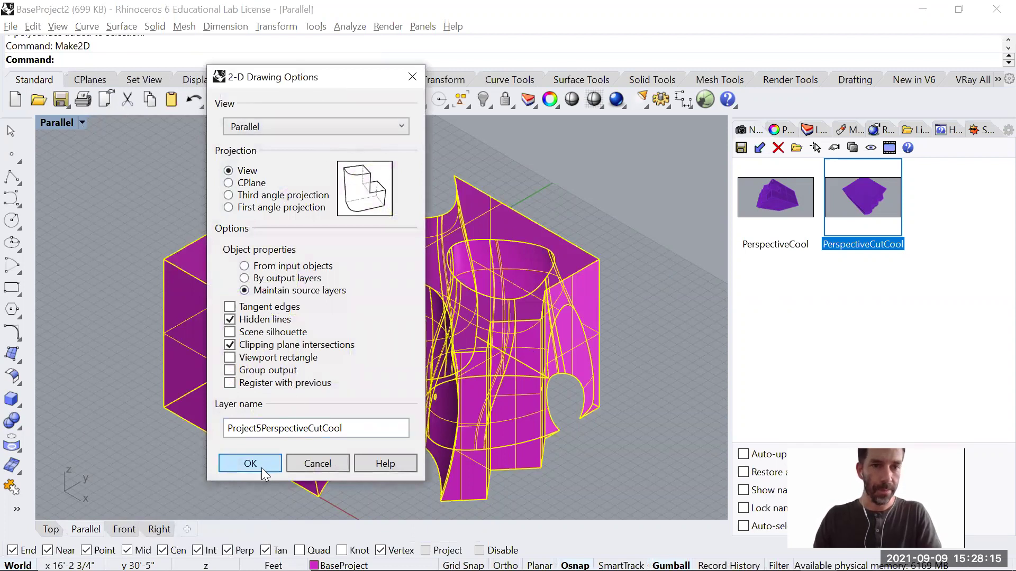
{"action": "left_click", "coordinate": [229, 345]}
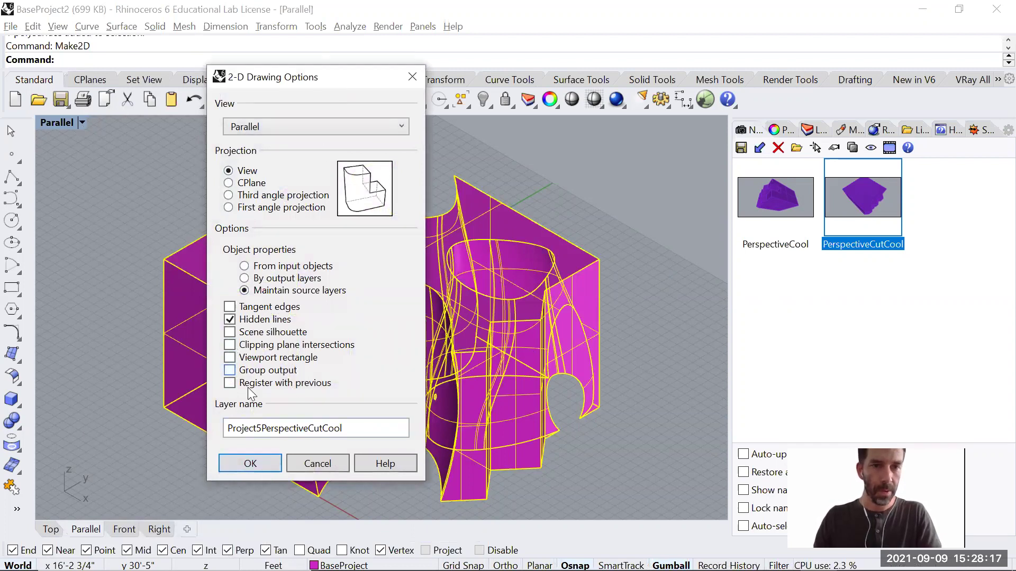
{"action": "left_click", "coordinate": [269, 465]}
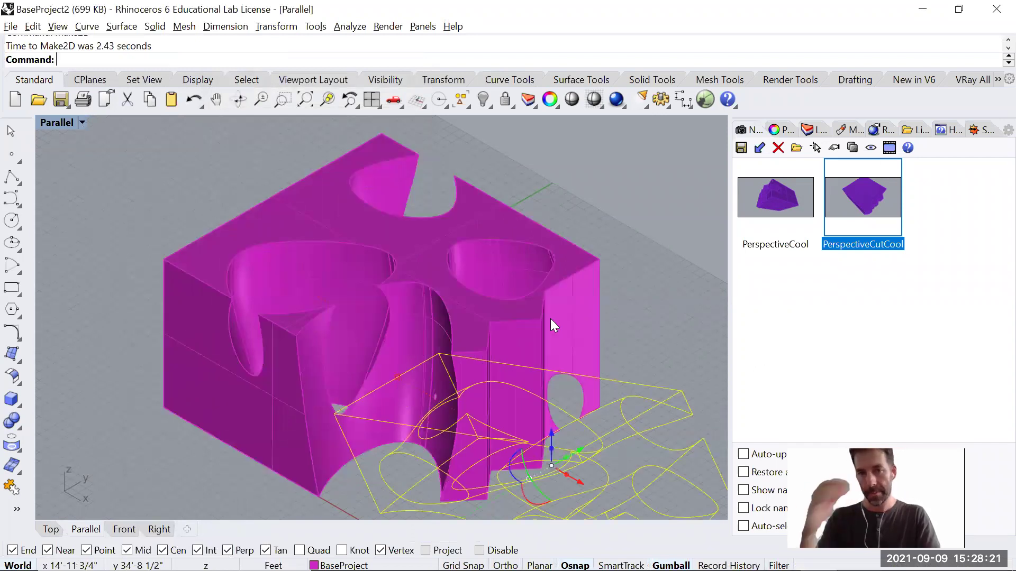
Look through the Front and Top views of the model and examine the new Make2D linework in Top view
{"action": "key", "text": "ctrl+F2"}
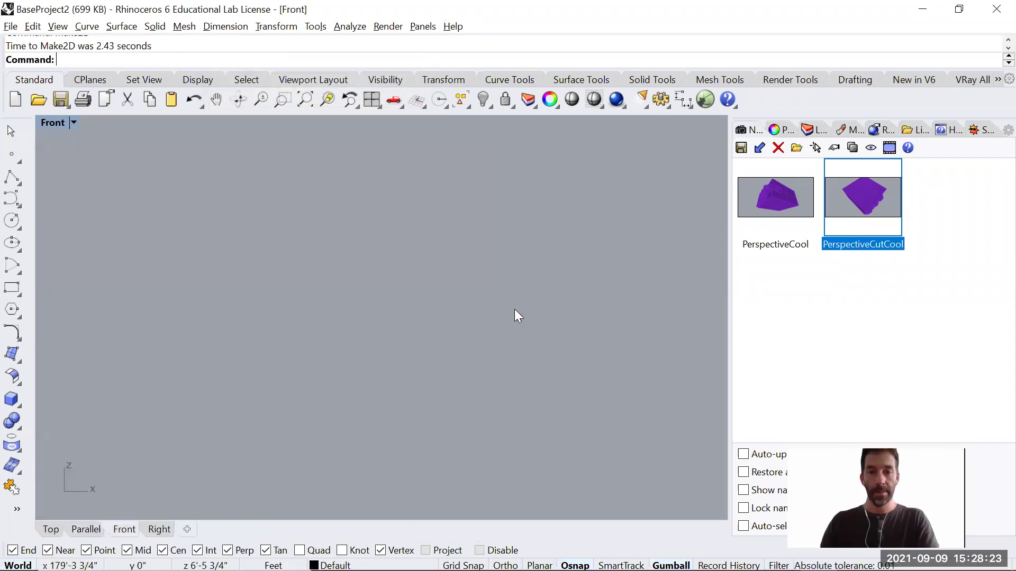
{"action": "type", "text": "z"}
{"action": "key", "text": "Return"}
{"action": "type", "text": "e"}
{"action": "key", "text": "Return"}
{"action": "scroll", "coordinate": [512, 308], "scroll_direction": "down", "scroll_amount": 5}
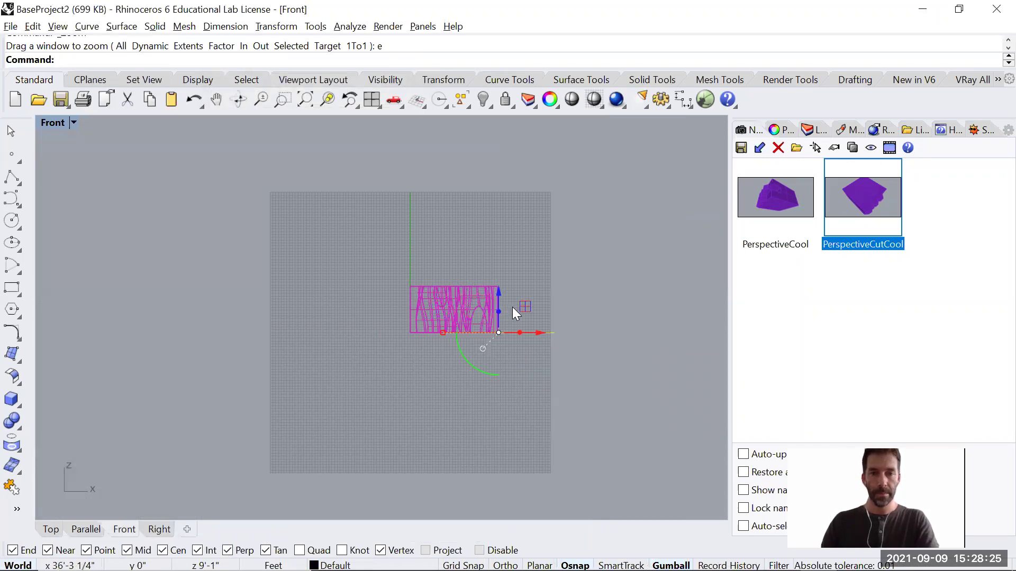
{"action": "key", "text": "ctrl+F3"}
{"action": "key", "text": "ctrl+F1"}
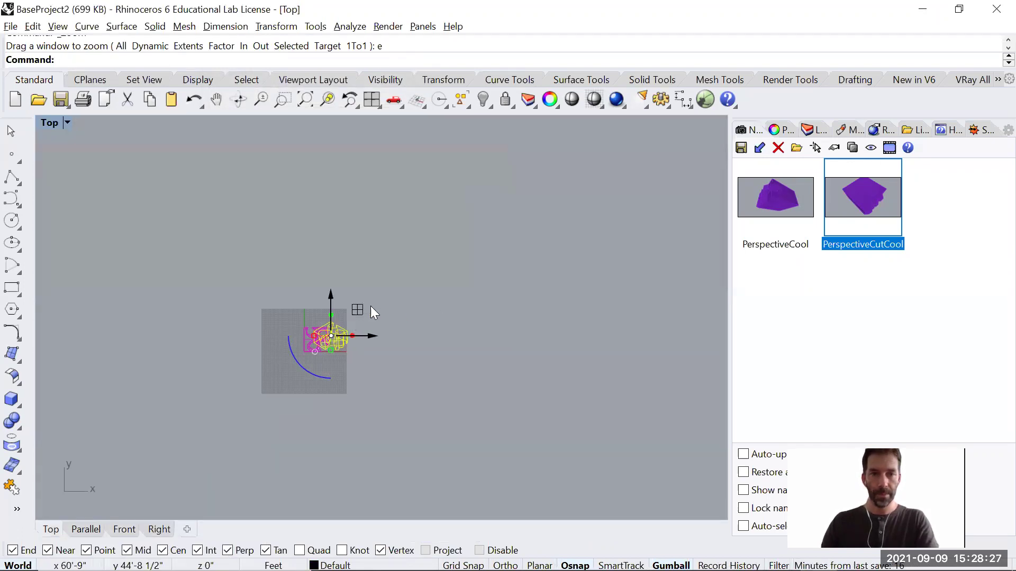
{"action": "key", "text": "Escape"}
{"action": "scroll", "coordinate": [343, 360], "scroll_direction": "up", "scroll_amount": 4}
{"action": "scroll", "coordinate": [346, 366], "scroll_direction": "up", "scroll_amount": 1}
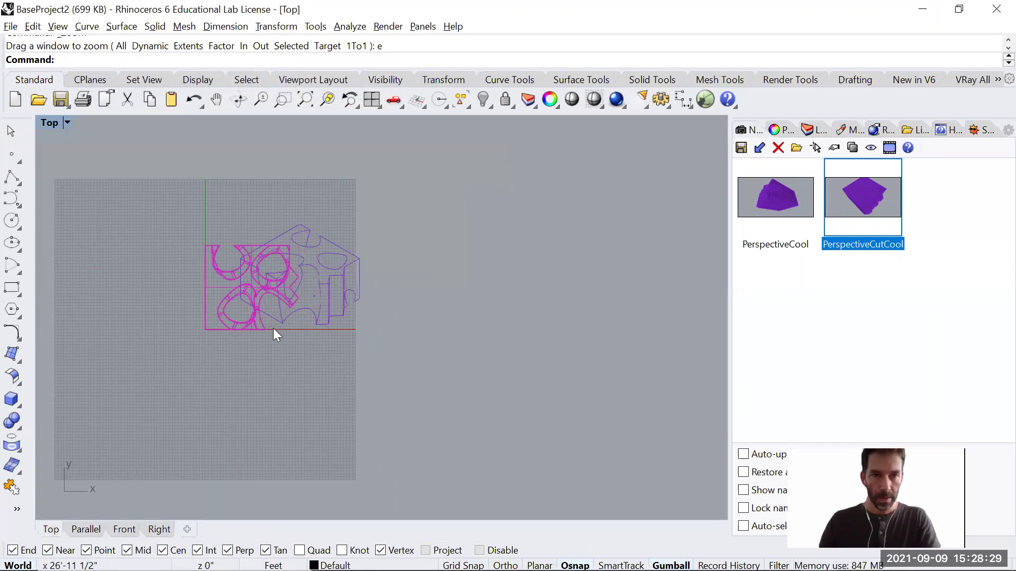
Move the 3D model clear of the overlapping Make2D linework in Top view and select all the linework curves
{"action": "left_click", "coordinate": [222, 300]}
{"action": "left_click_drag", "start_coordinate": [284, 282], "coordinate": [224, 233]}
{"action": "left_click", "coordinate": [354, 345]}
{"action": "left_click_drag", "start_coordinate": [222, 183], "coordinate": [410, 370]}
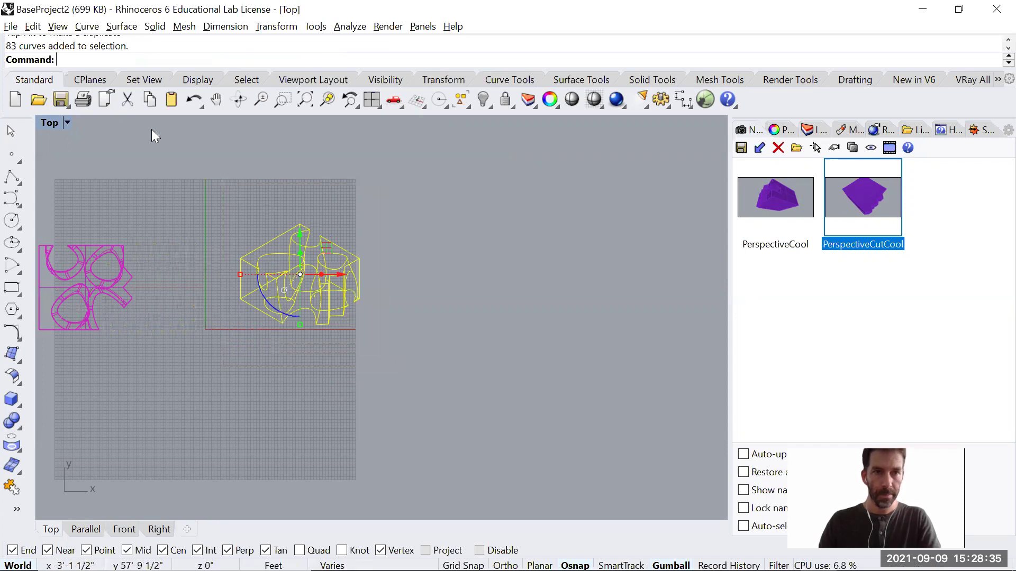
Export the selected isometric linework as a Rhino 6 3D model named BaseProject2_Iso in the ClassWork folder
{"action": "left_click", "coordinate": [10, 26]}
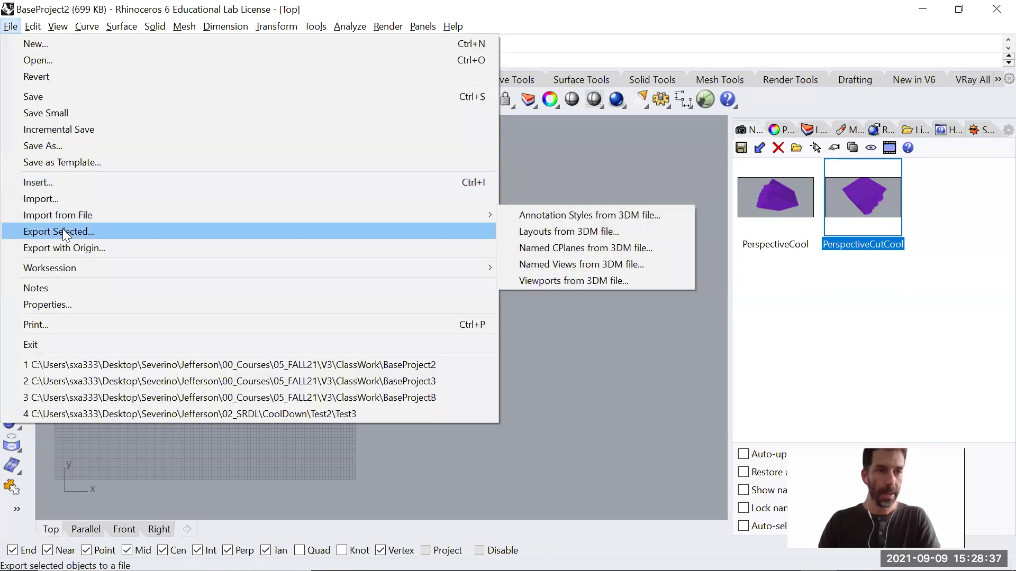
{"action": "left_click", "coordinate": [62, 231]}
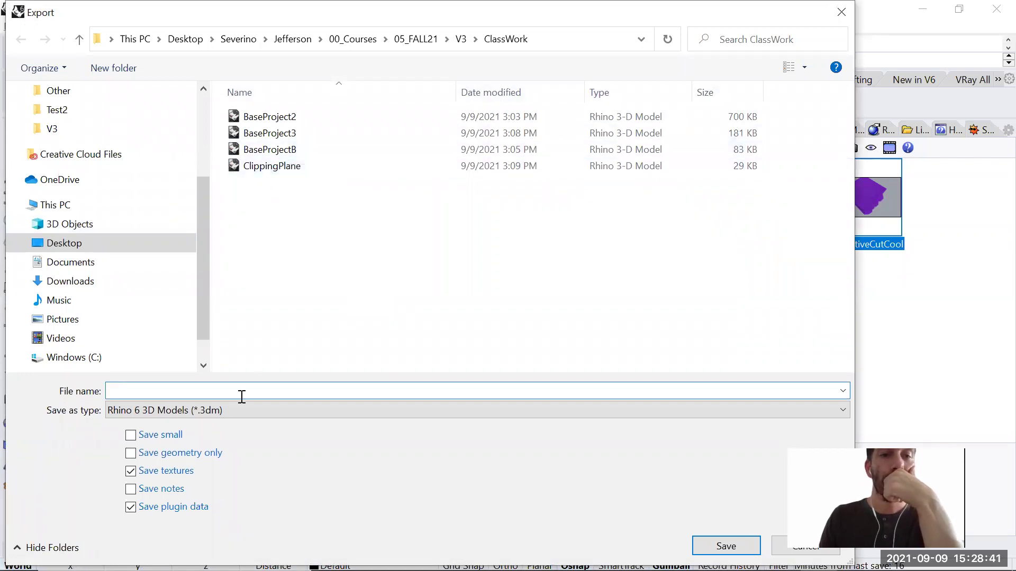
{"action": "left_click", "coordinate": [270, 117]}
{"action": "left_click", "coordinate": [210, 390]}
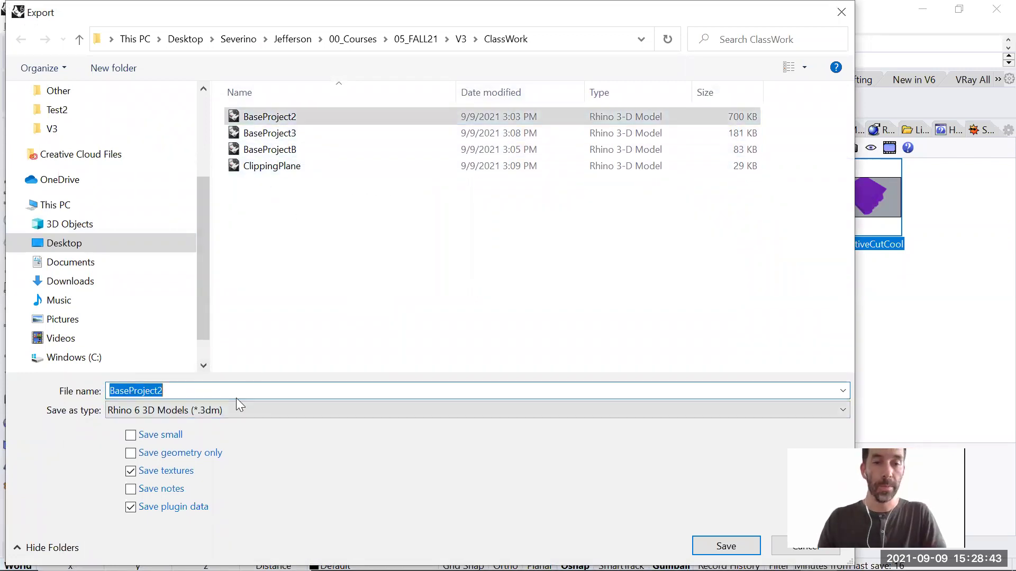
{"action": "left_click", "coordinate": [259, 387]}
{"action": "type", "text": "_Iso"}
{"action": "key", "text": "Return"}
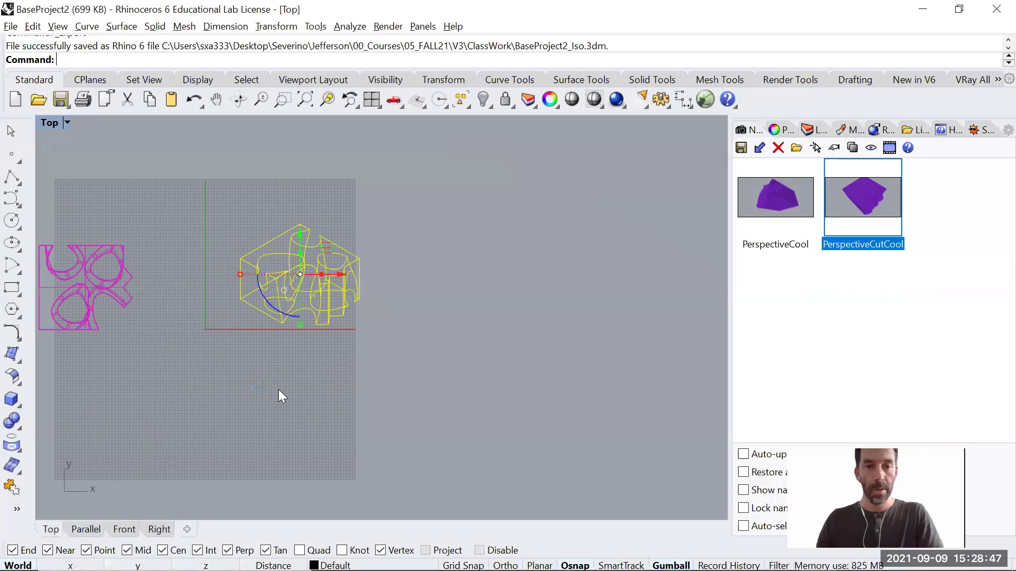
Undo the model move and the Make2D drawing
{"action": "key", "text": "ctrl+z"}
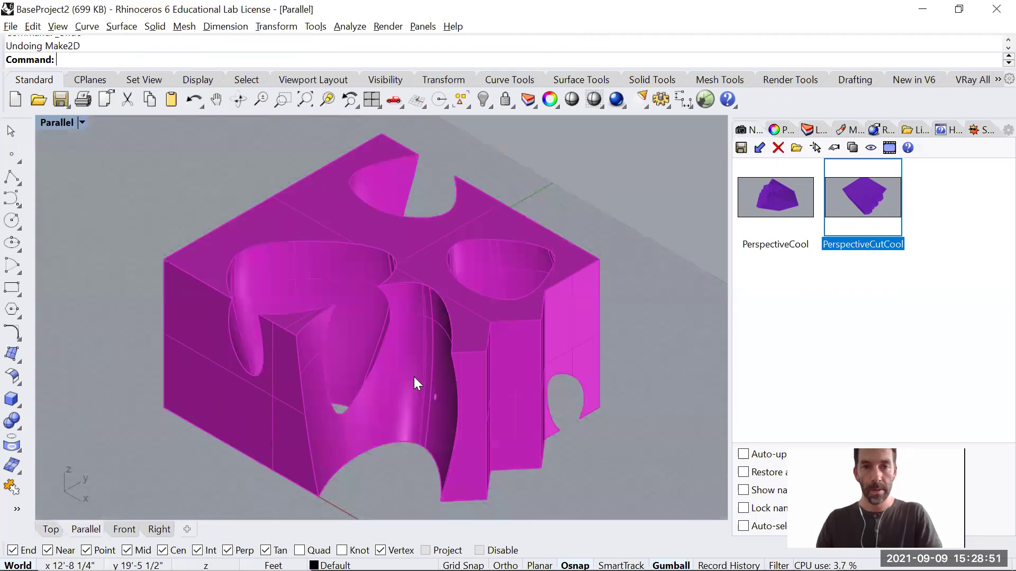
Switch to Illustrator, look through the ClassWork folder for the exported drawing, and return to Rhino
{"action": "key", "text": "alt+Tab"}
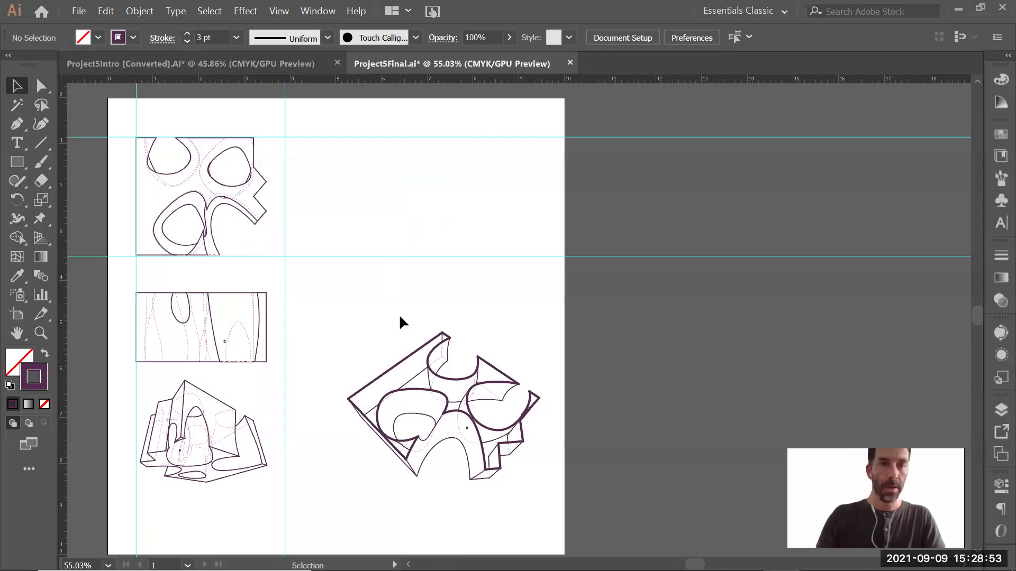
{"action": "left_click", "coordinate": [79, 10]}
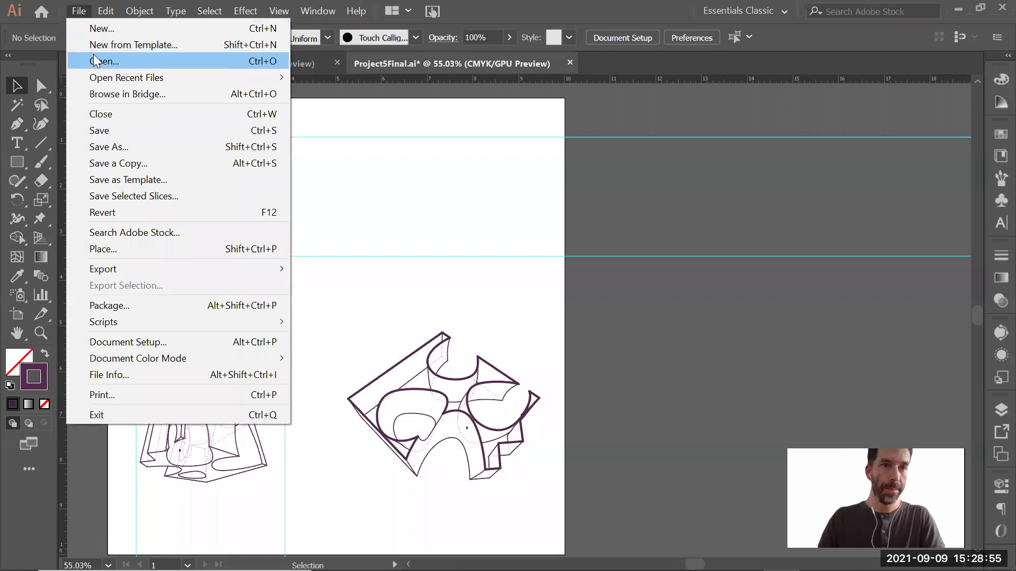
{"action": "left_click", "coordinate": [94, 54]}
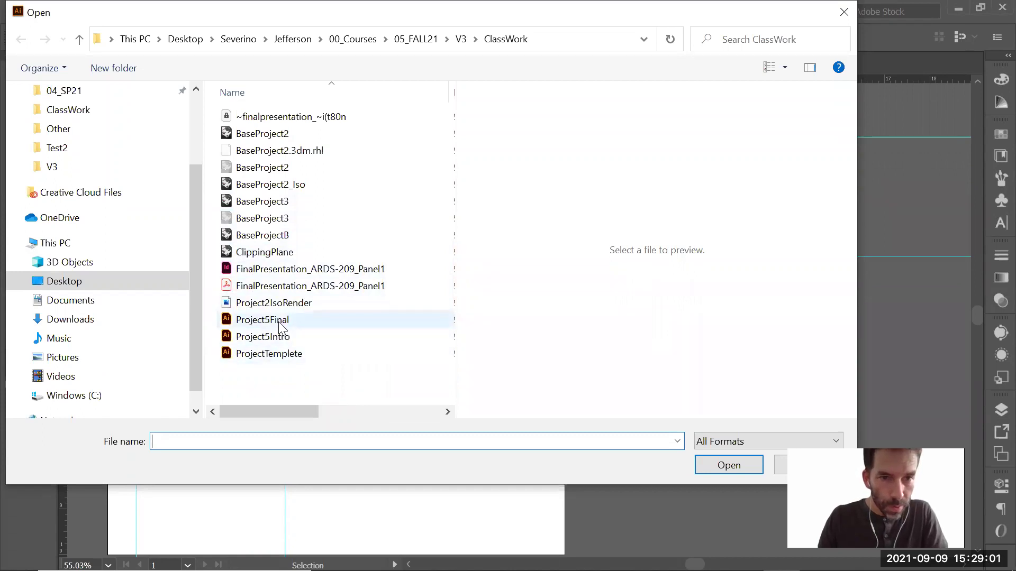
{"action": "key", "text": "alt+Tab"}
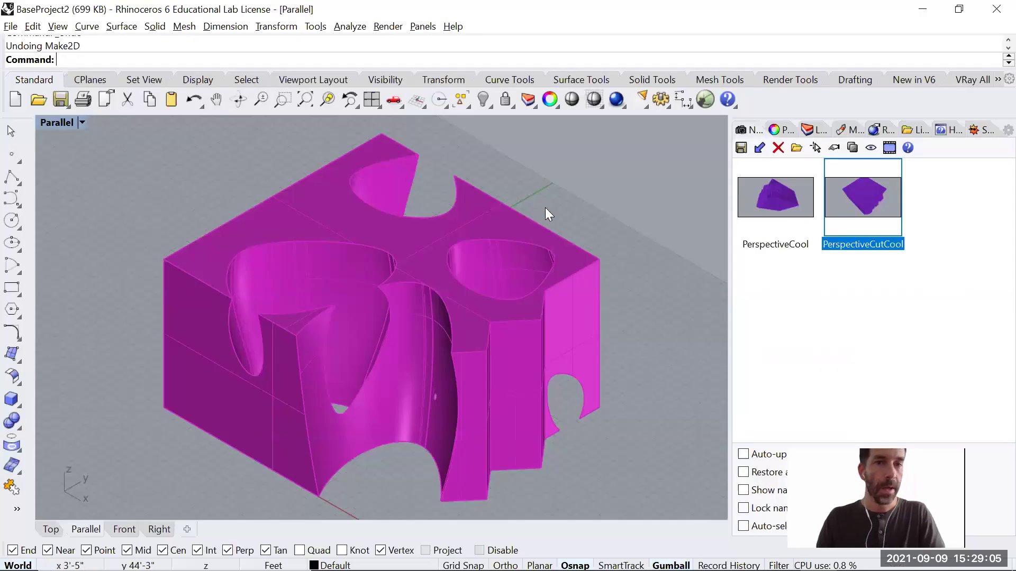
Run Make2D on the polysurface from the Parallel view with hidden lines, using Project5Iso as the output layer name
{"action": "left_click", "coordinate": [502, 277]}
{"action": "type", "text": "Make2D"}
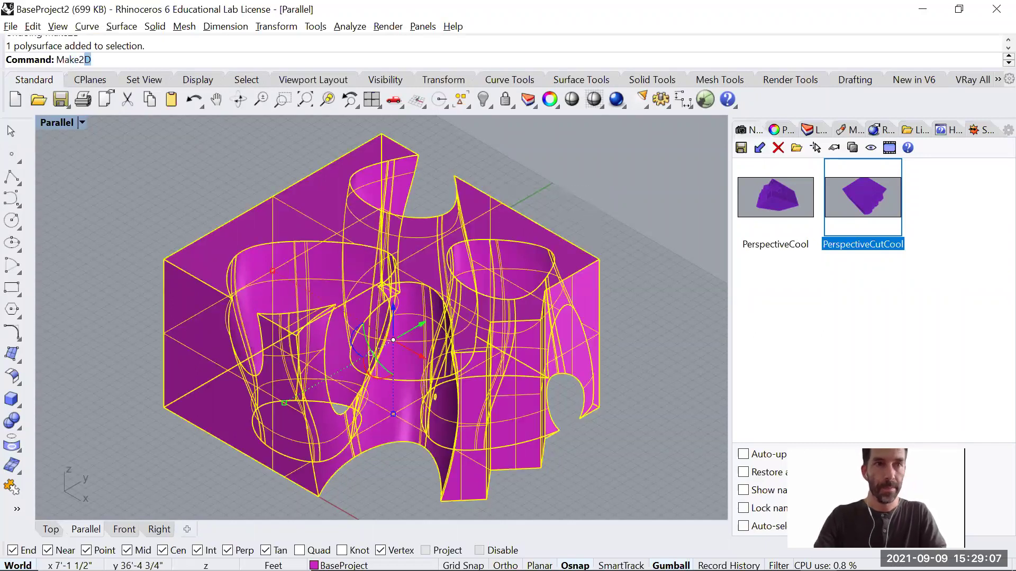
{"action": "key", "text": "Return"}
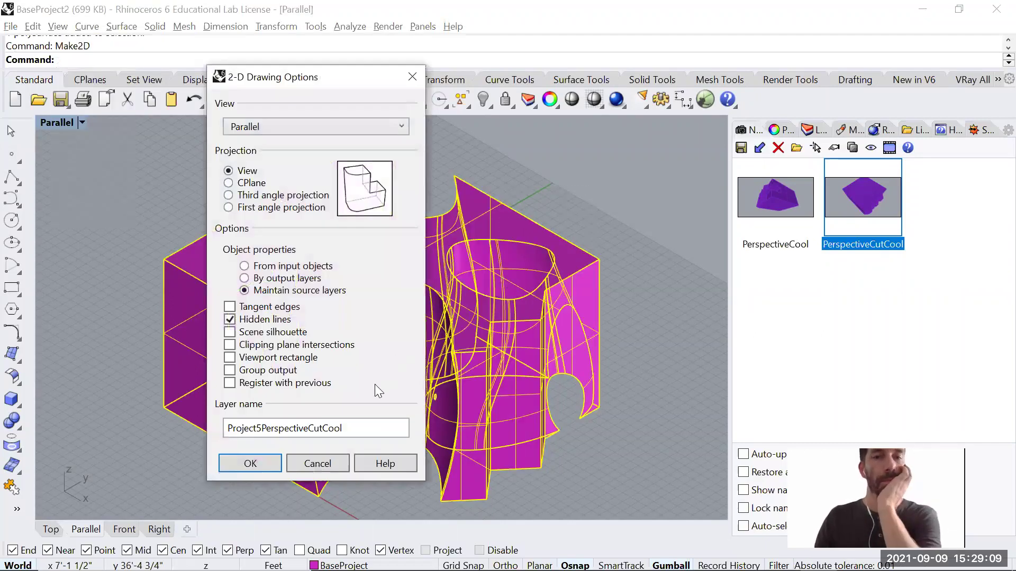
{"action": "left_click_drag", "start_coordinate": [344, 428], "coordinate": [263, 427]}
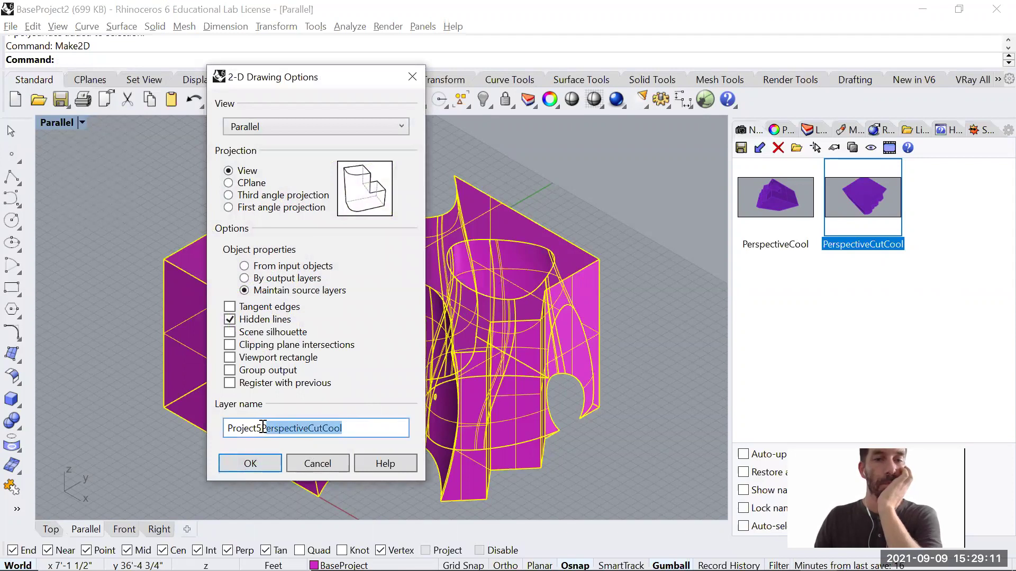
{"action": "type", "text": "l"}
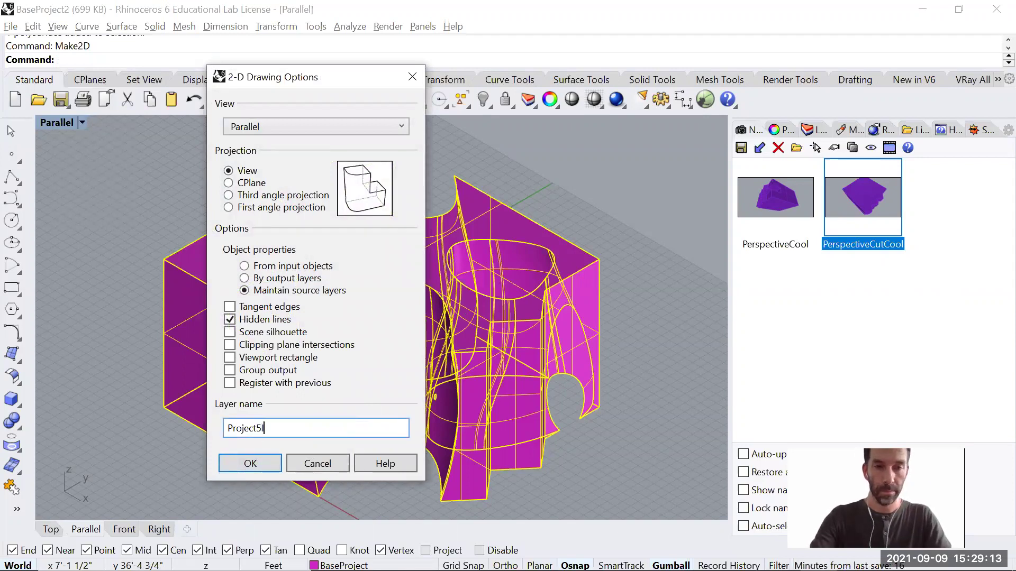
{"action": "type", "text": "so"}
{"action": "key", "text": "Return"}
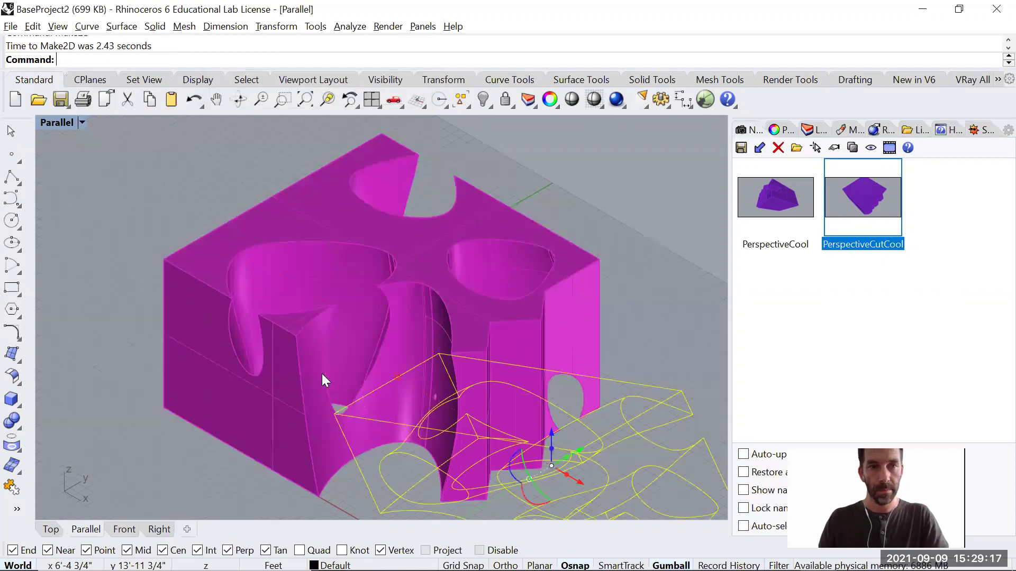
Show the Top view and move the Make2D linework up and to the right, clear of the model
{"action": "key", "text": "ctrl+Tab"}
{"action": "key", "text": "ctrl+Tab"}
{"action": "key", "text": "ctrl+Tab"}
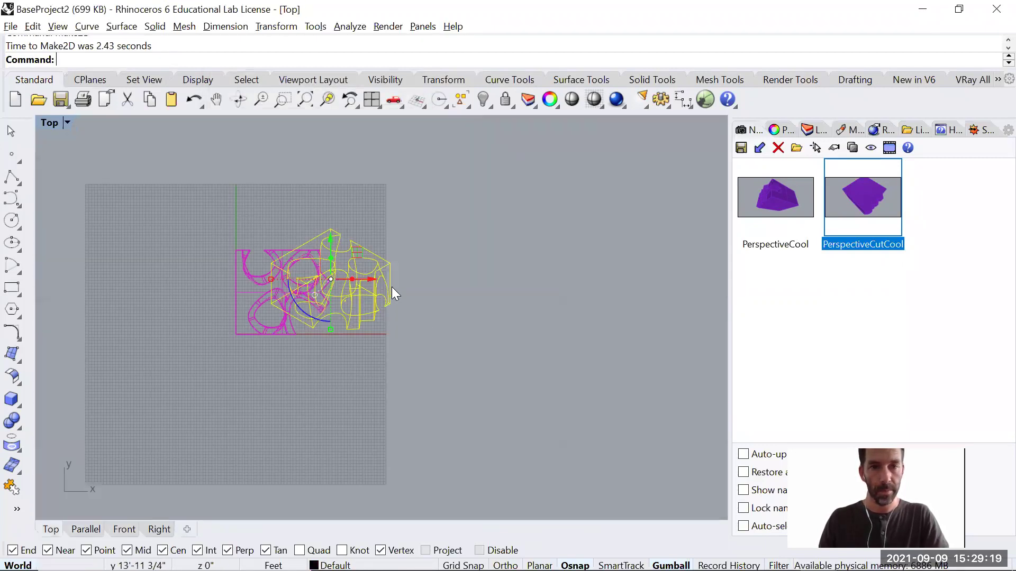
{"action": "left_click_drag", "start_coordinate": [356, 253], "coordinate": [491, 181]}
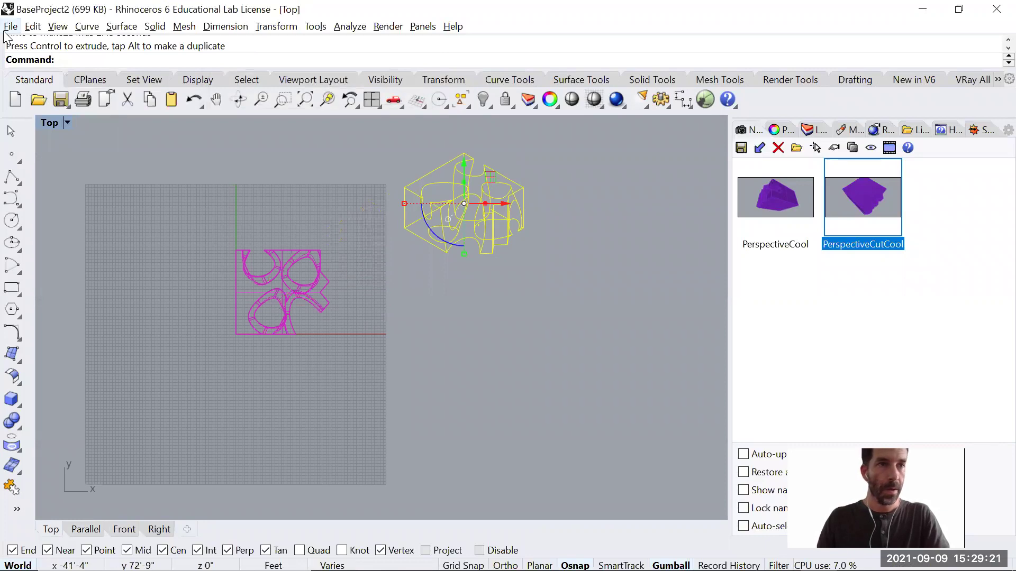
Export the selected linework as an Adobe Illustrator file named Project5Iso, preserving model scale at 1 foot = 1 mm in CMYK
{"action": "left_click", "coordinate": [11, 26]}
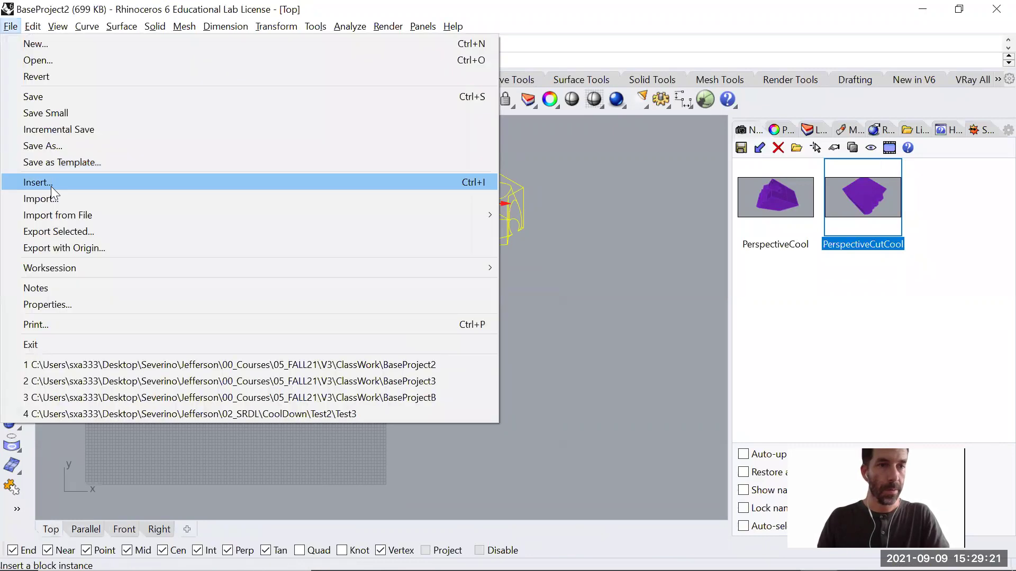
{"action": "left_click", "coordinate": [52, 231]}
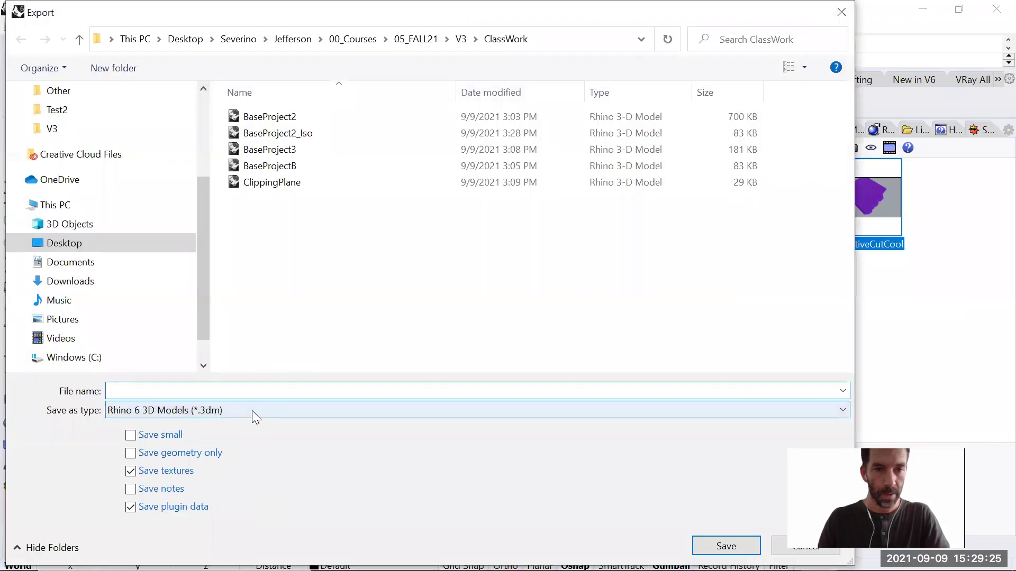
{"action": "left_click", "coordinate": [251, 410]}
{"action": "left_click", "coordinate": [212, 110]}
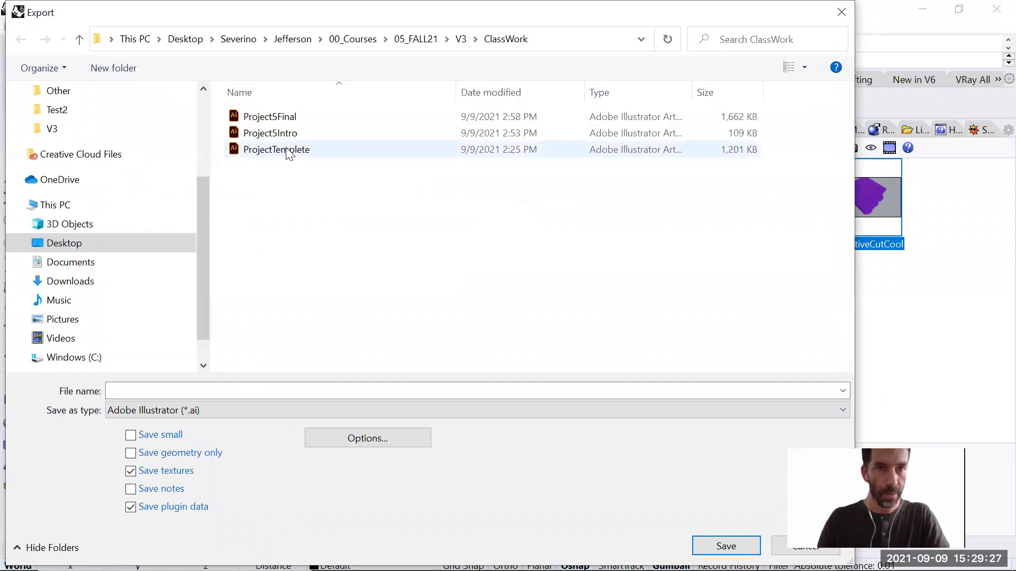
{"action": "left_click", "coordinate": [270, 117]}
{"action": "left_click", "coordinate": [218, 391]}
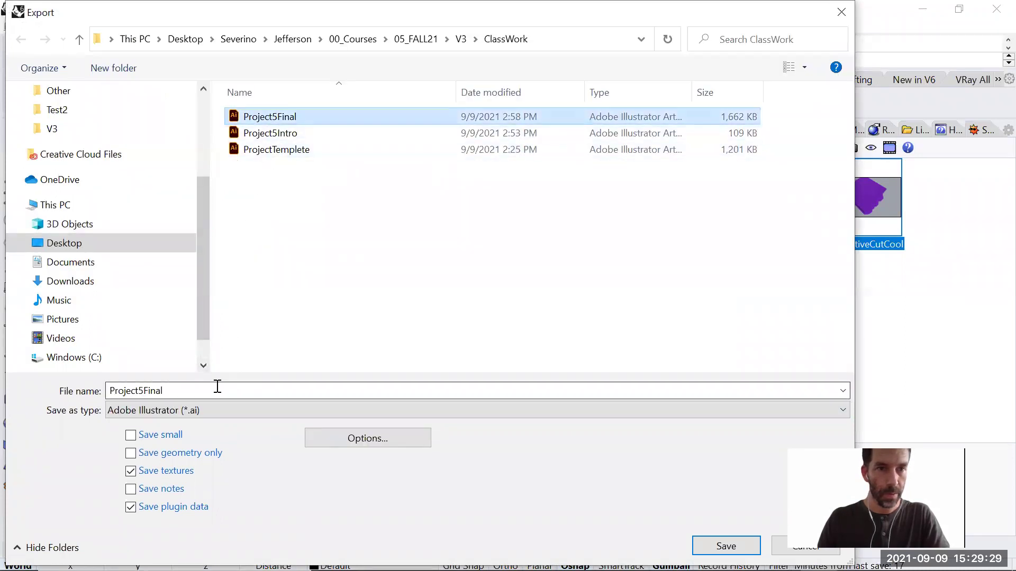
{"action": "key", "text": "BackSpace"}
{"action": "key", "text": "BackSpace"}
{"action": "type", "text": "Cut"}
{"action": "key", "text": "Return"}
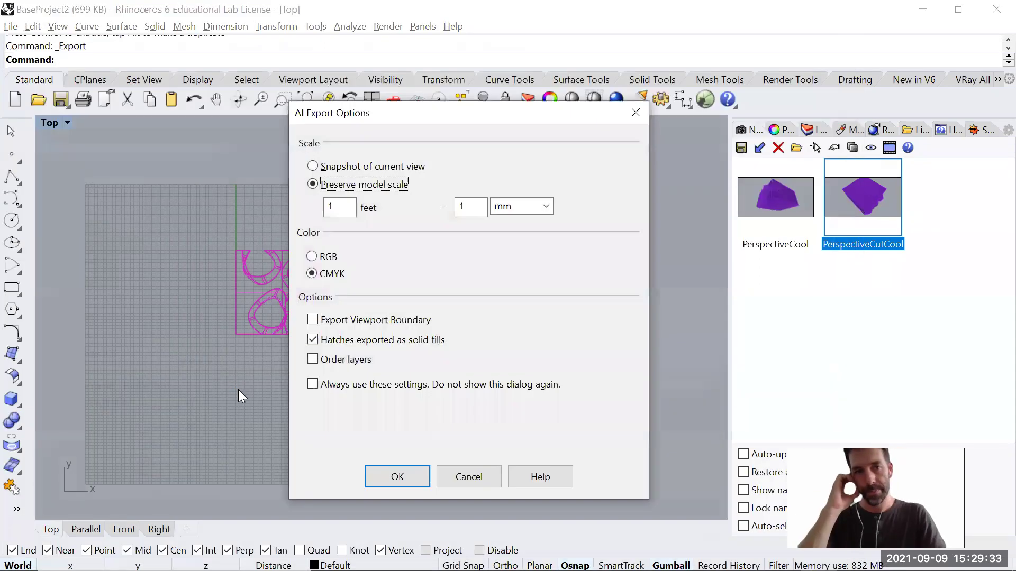
{"action": "left_click", "coordinate": [379, 480]}
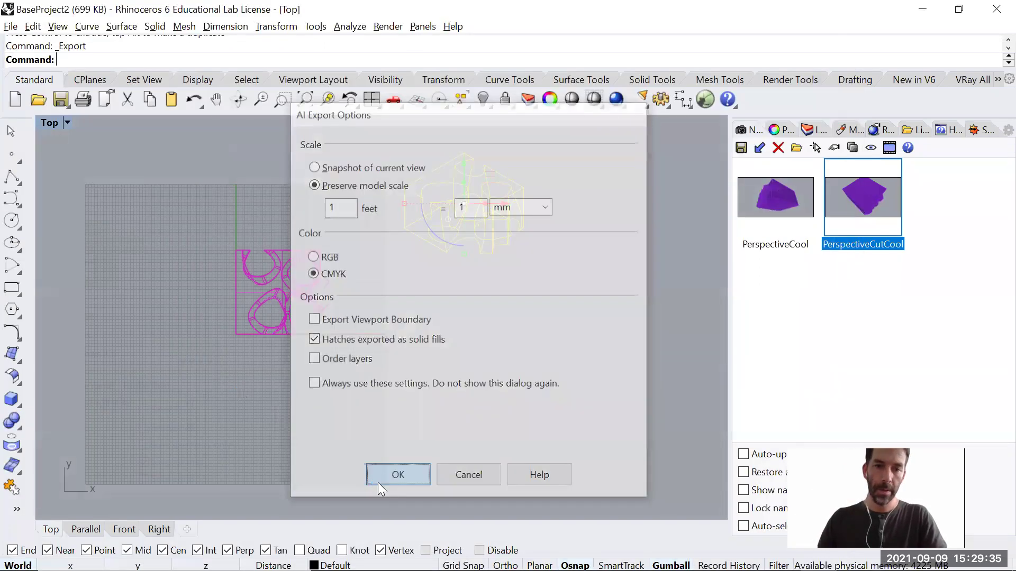
Switch to Illustrator and open the Project5Iso file from the ClassWork folder
{"action": "key", "text": "alt+Tab"}
{"action": "key", "text": "ctrl+o"}
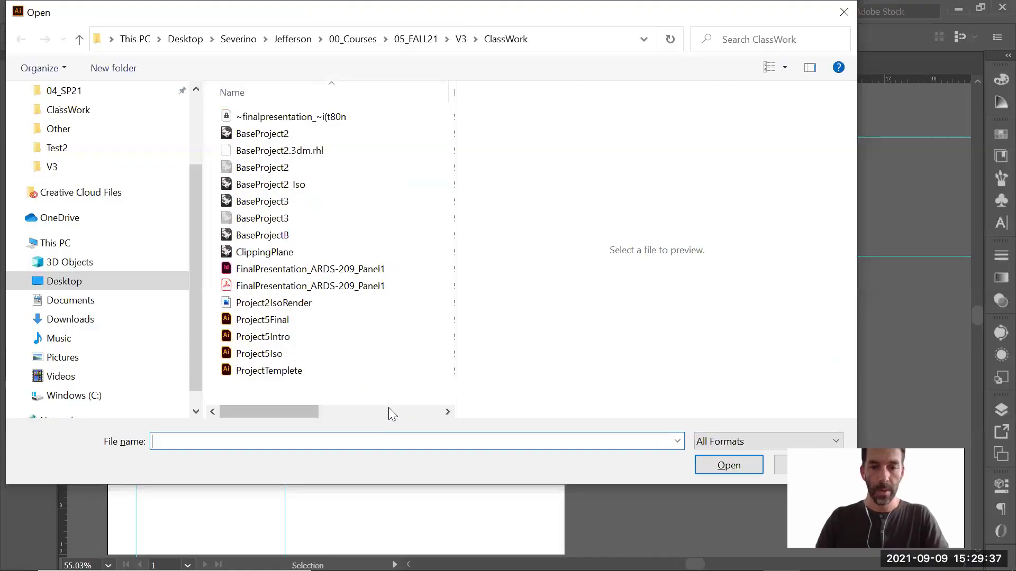
{"action": "left_click", "coordinate": [260, 353]}
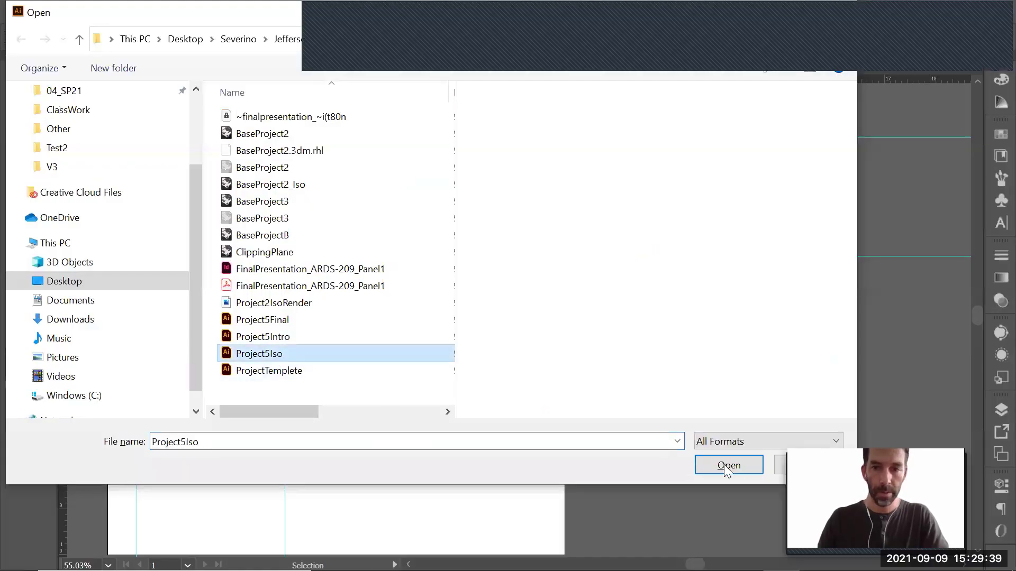
{"action": "left_click", "coordinate": [724, 464]}
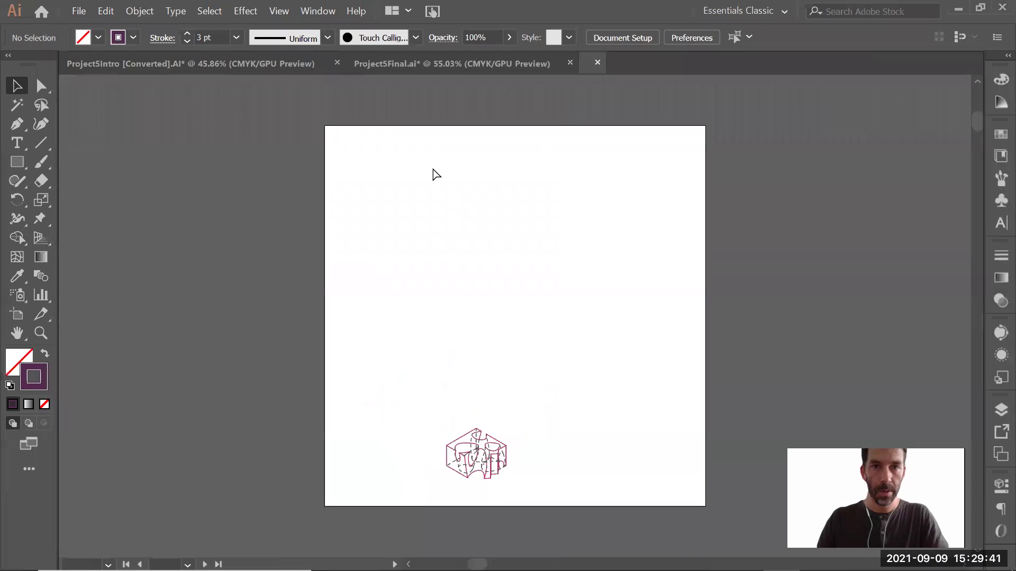
Copy all the isometric linework into Project5Final, enlarge it above the cut perspective drawing, and align its top with the upper guide
{"action": "key", "text": "ctrl+a"}
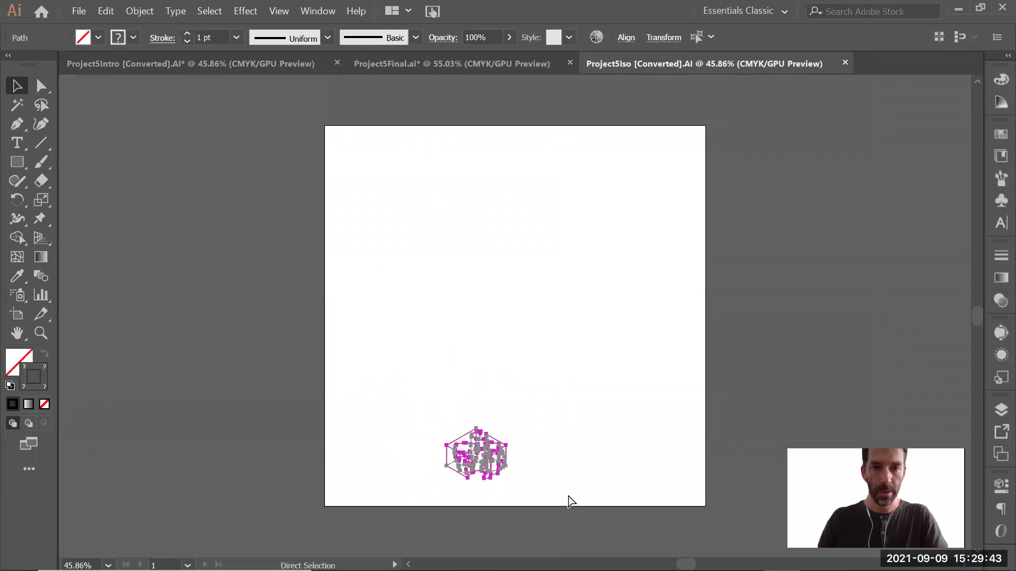
{"action": "key", "text": "ctrl+Tab"}
{"action": "key", "text": "ctrl+Tab"}
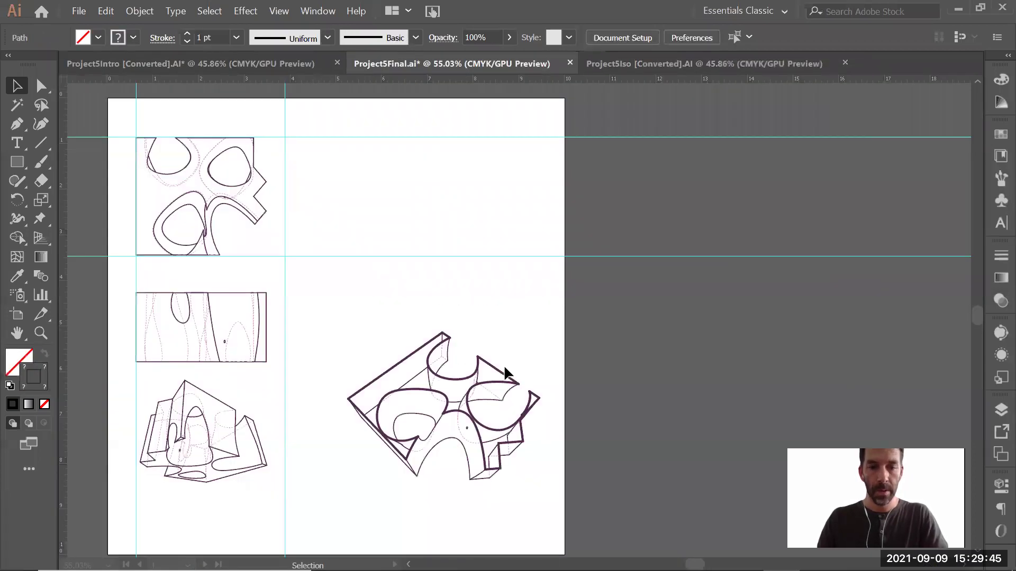
{"action": "key", "text": "ctrl+v"}
{"action": "left_click_drag", "start_coordinate": [513, 313], "coordinate": [375, 167]}
{"action": "left_click_drag", "start_coordinate": [412, 198], "coordinate": [543, 304]}
{"action": "left_click_drag", "start_coordinate": [341, 299], "coordinate": [332, 309]}
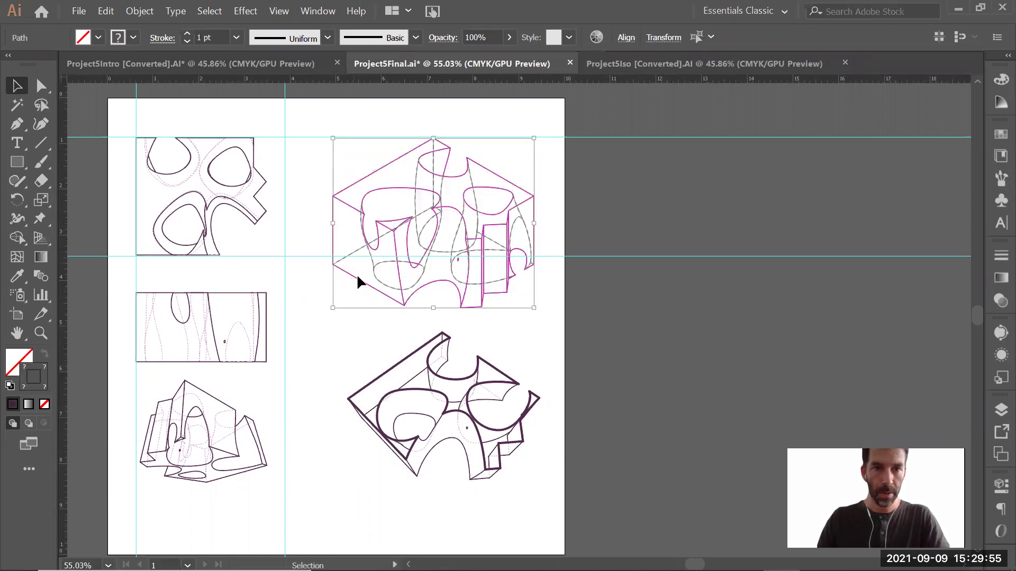
Match all visible isometric curves on their layer to the solid purple line style of the elevation's outline with the Eyedropper
{"action": "left_click", "coordinate": [599, 343]}
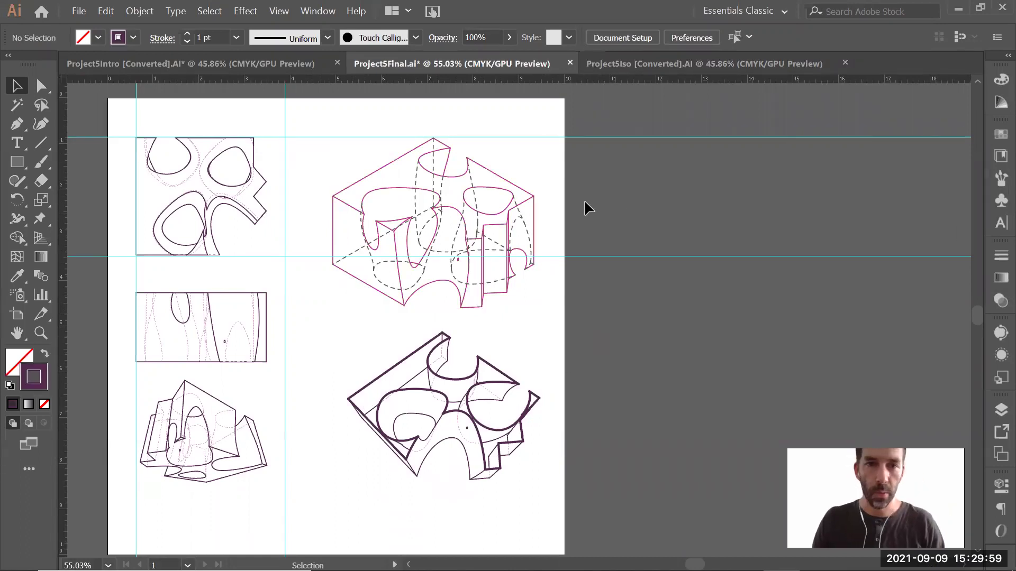
{"action": "left_click", "coordinate": [993, 255]}
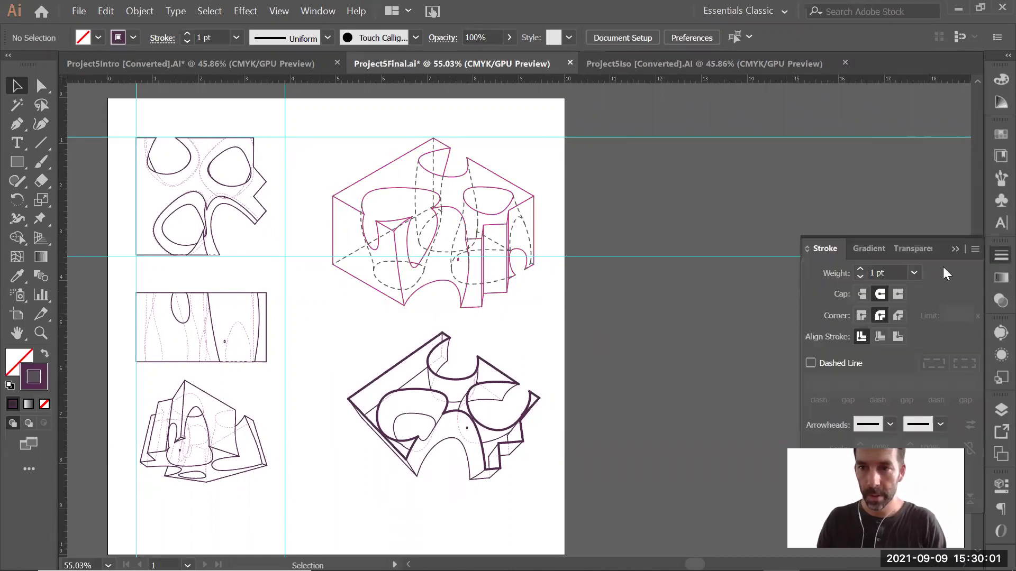
{"action": "left_click", "coordinate": [992, 408]}
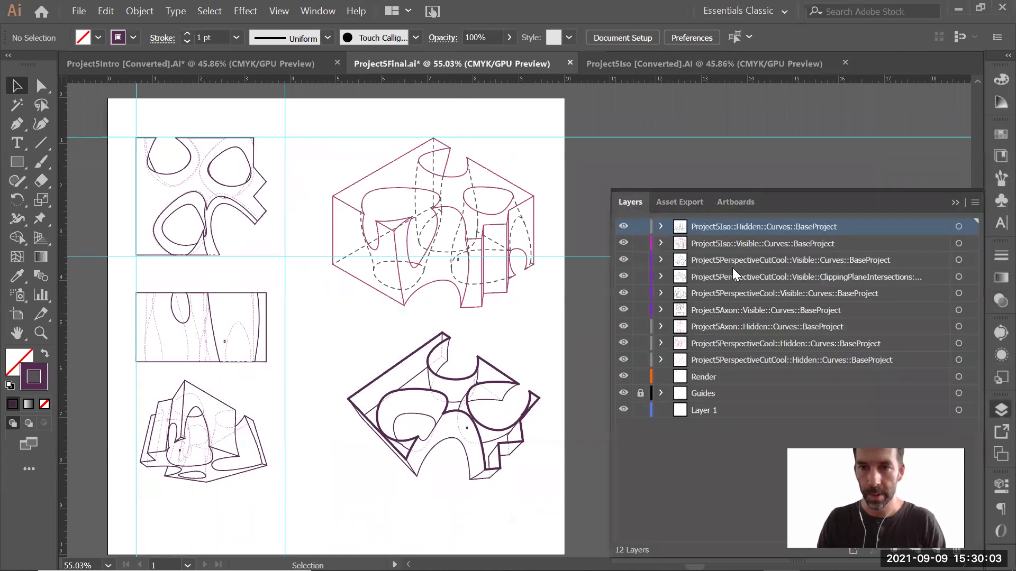
{"action": "left_click", "coordinate": [514, 187]}
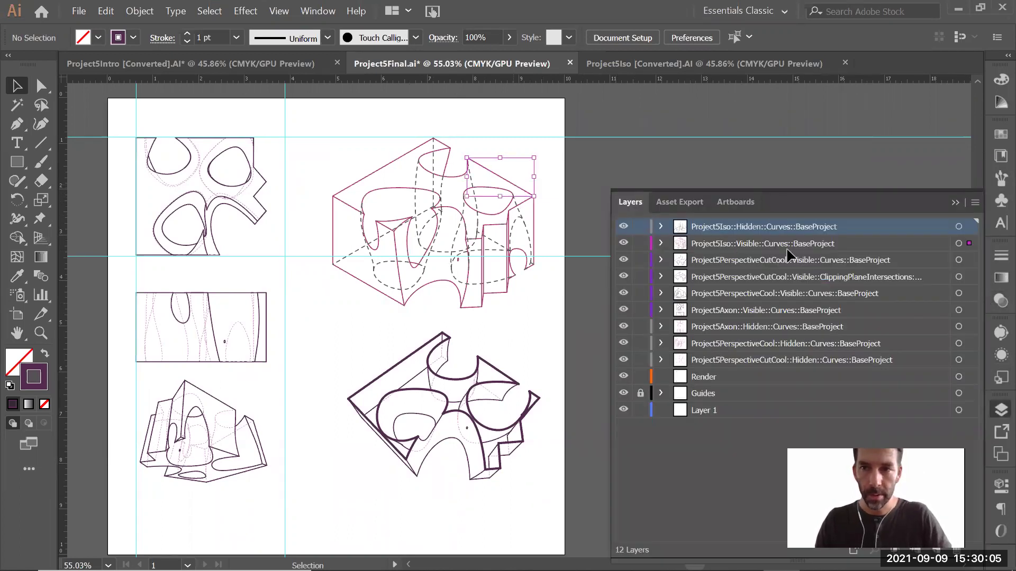
{"action": "left_click", "coordinate": [958, 244]}
{"action": "key", "text": "i"}
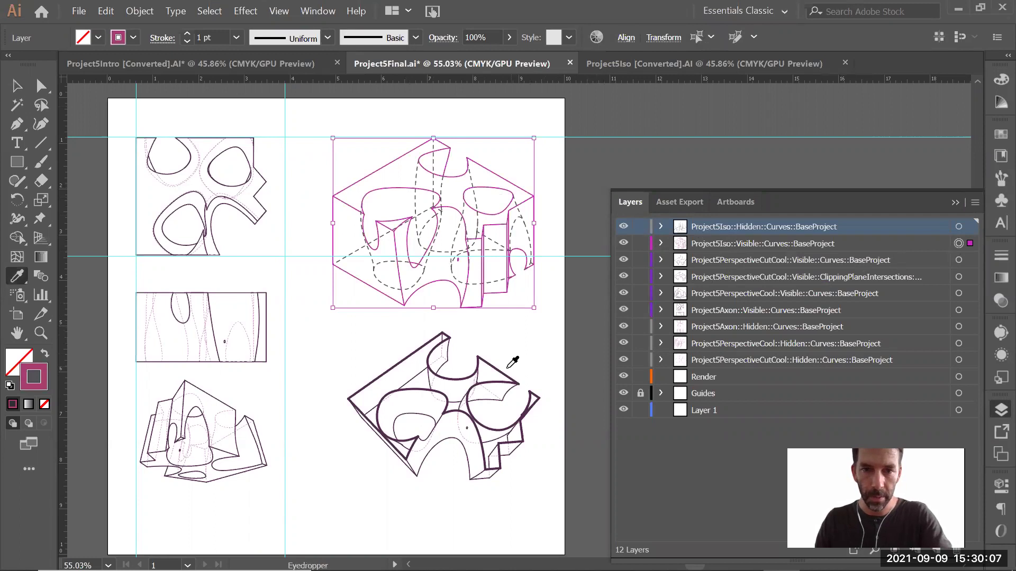
{"action": "left_click", "coordinate": [267, 337]}
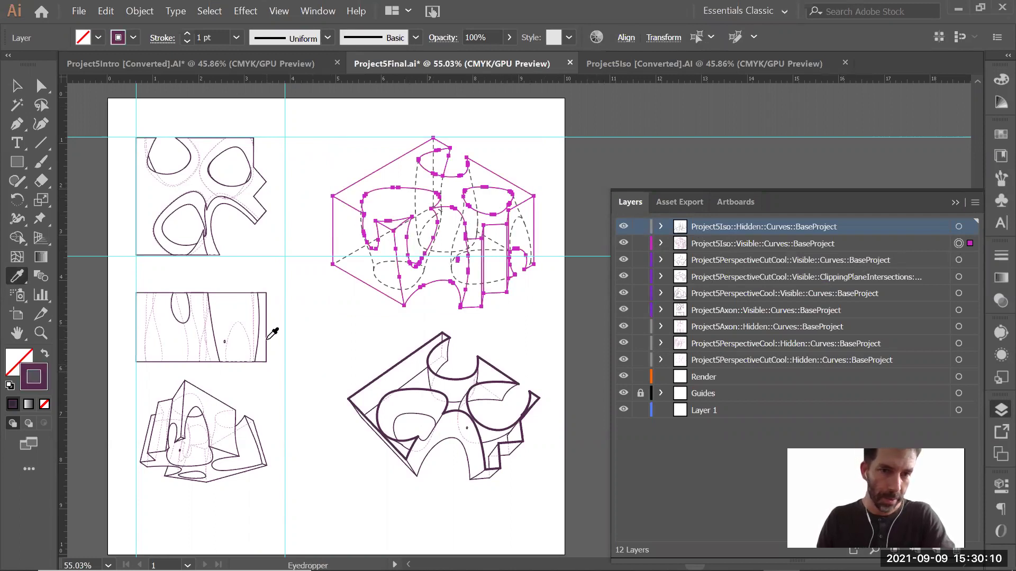
{"action": "key", "text": "v"}
{"action": "left_click", "coordinate": [340, 344]}
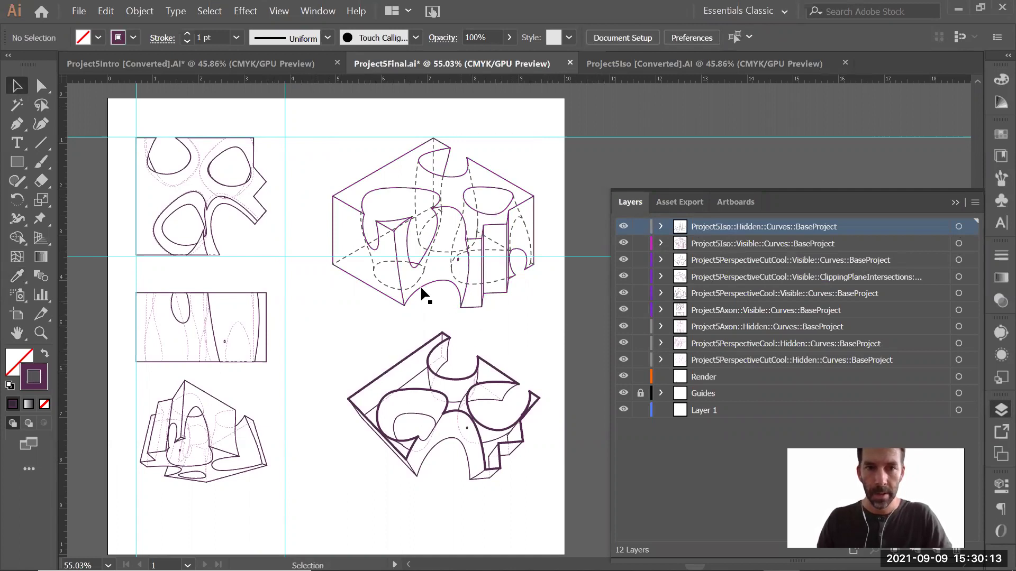
Give all hidden isometric curves on their layer the thin dashed pink style sampled from the plan's hidden lines
{"action": "left_click", "coordinate": [388, 288]}
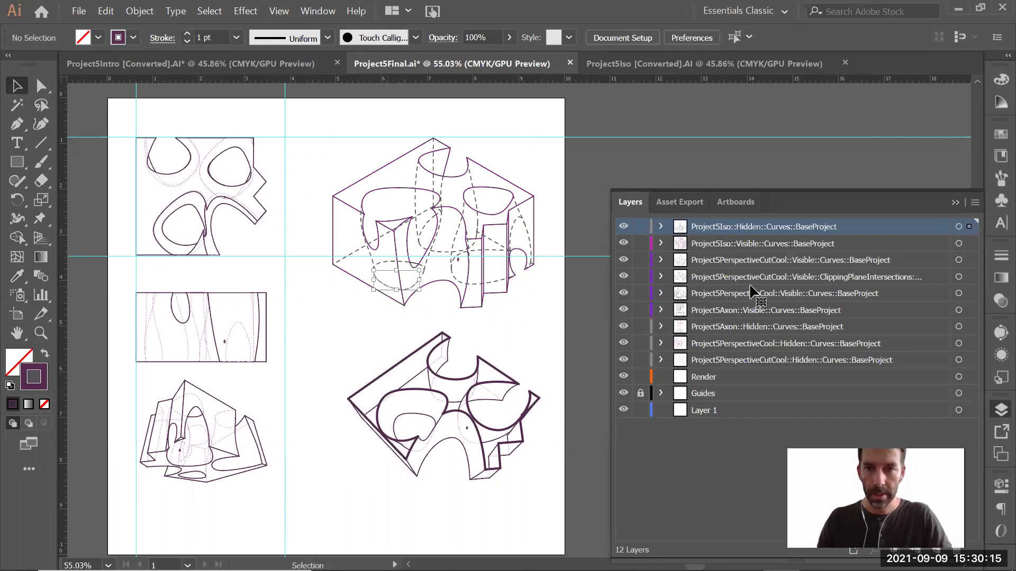
{"action": "left_click", "coordinate": [958, 228]}
{"action": "key", "text": "i"}
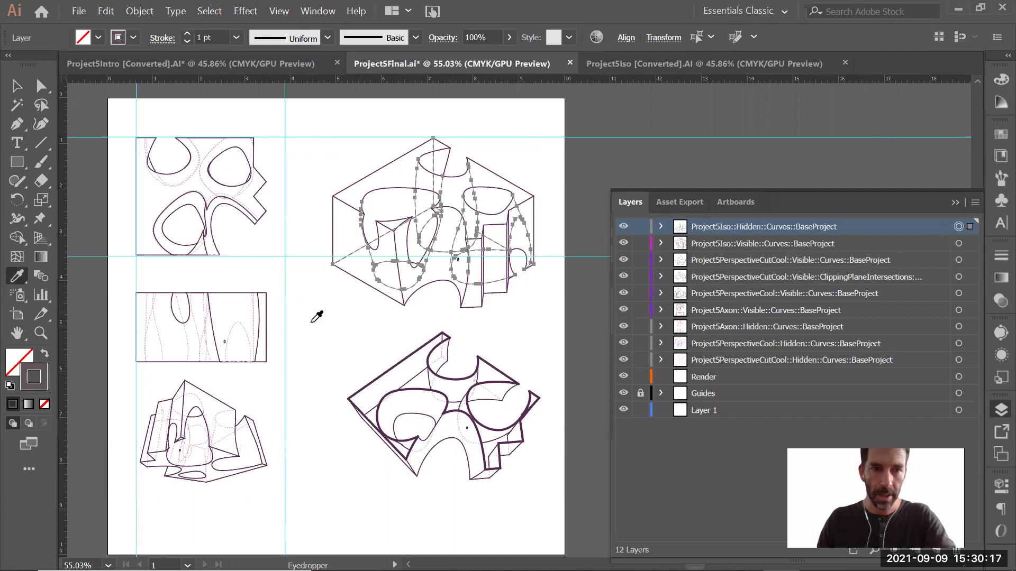
{"action": "left_click", "coordinate": [201, 172]}
{"action": "key", "text": "ctrl+shift+a"}
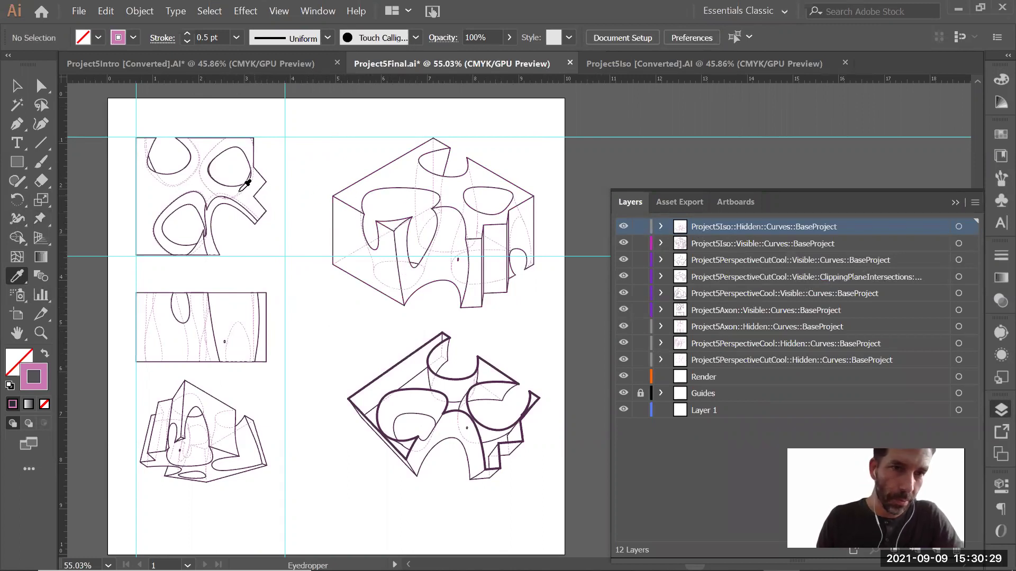
{"action": "key", "text": "v"}
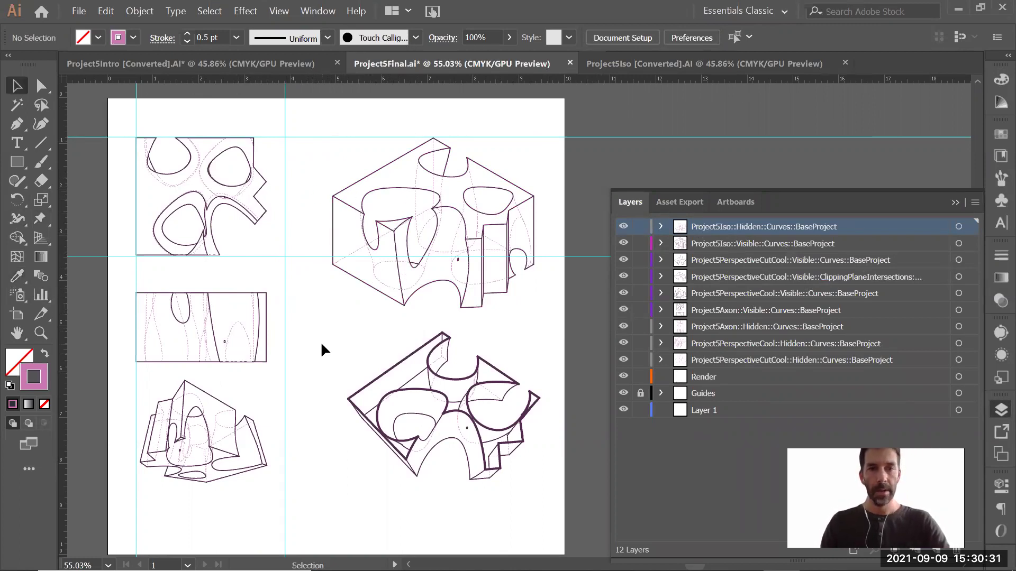
{"action": "left_click", "coordinate": [838, 209]}
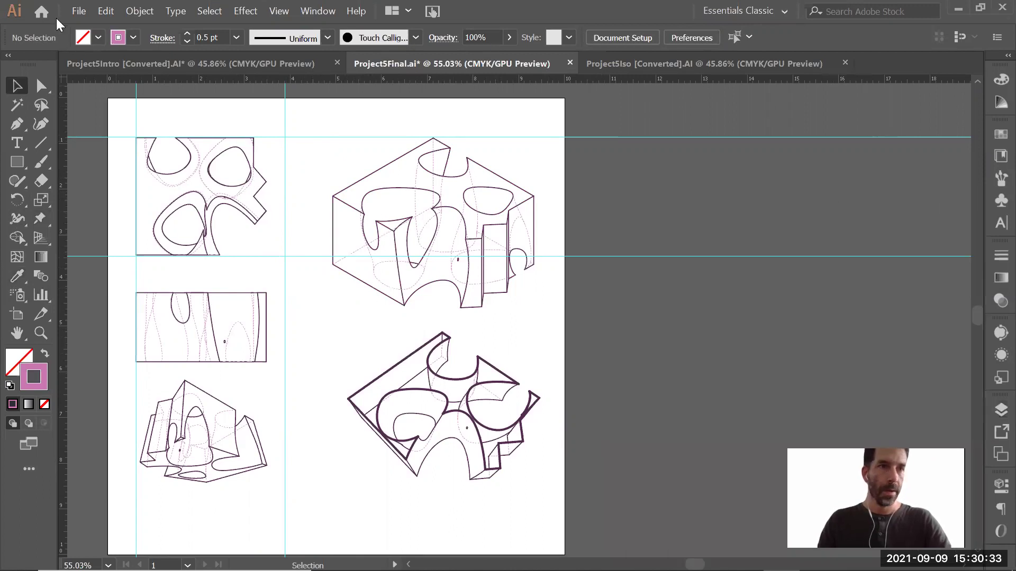
Place Project2IsoRender from the ClassWork folder as a linked image over the isometric line drawing
{"action": "left_click", "coordinate": [79, 11]}
{"action": "left_click", "coordinate": [120, 244]}
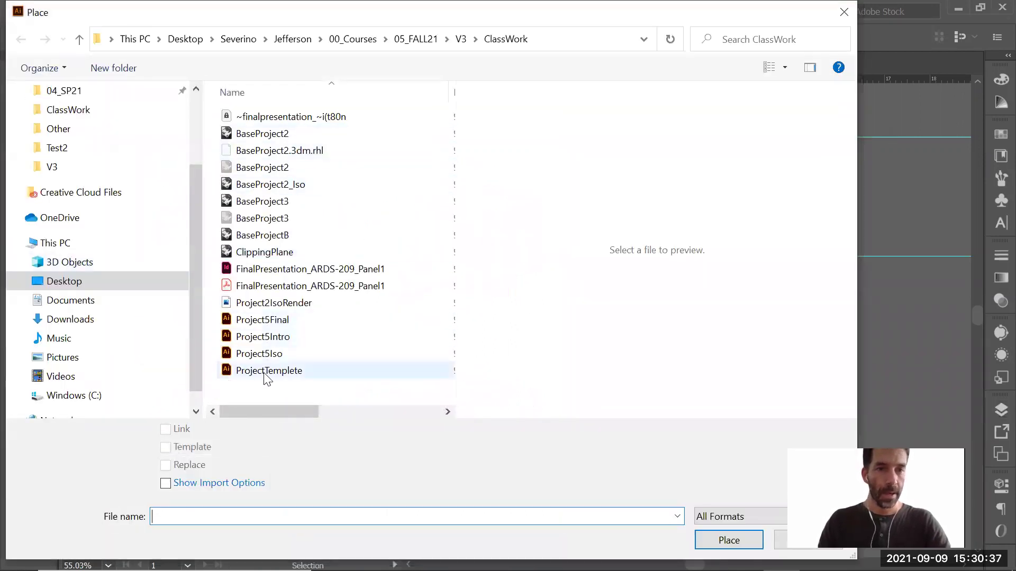
{"action": "left_click", "coordinate": [273, 302]}
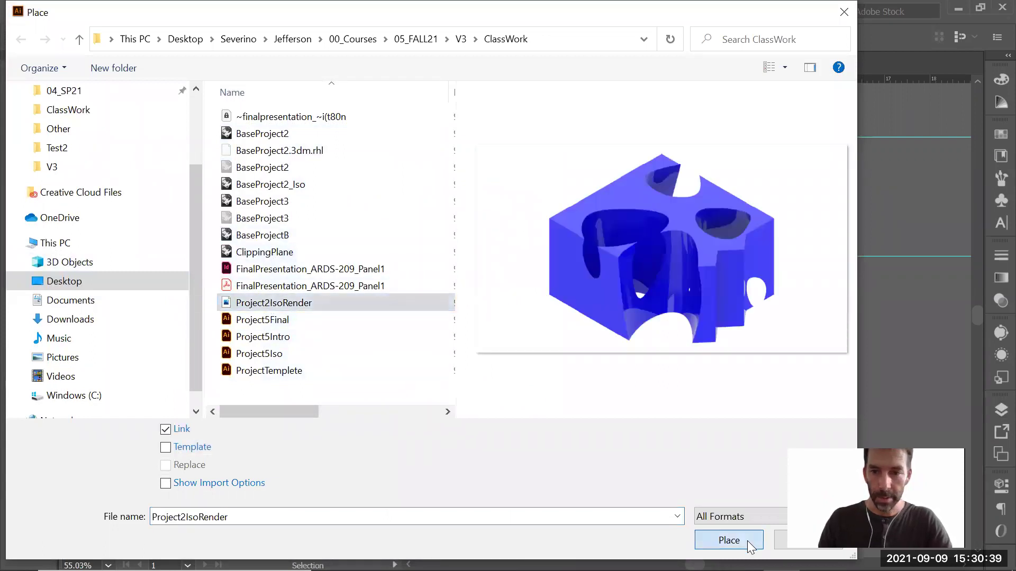
{"action": "left_click", "coordinate": [728, 540]}
{"action": "left_click_drag", "start_coordinate": [265, 102], "coordinate": [658, 322]}
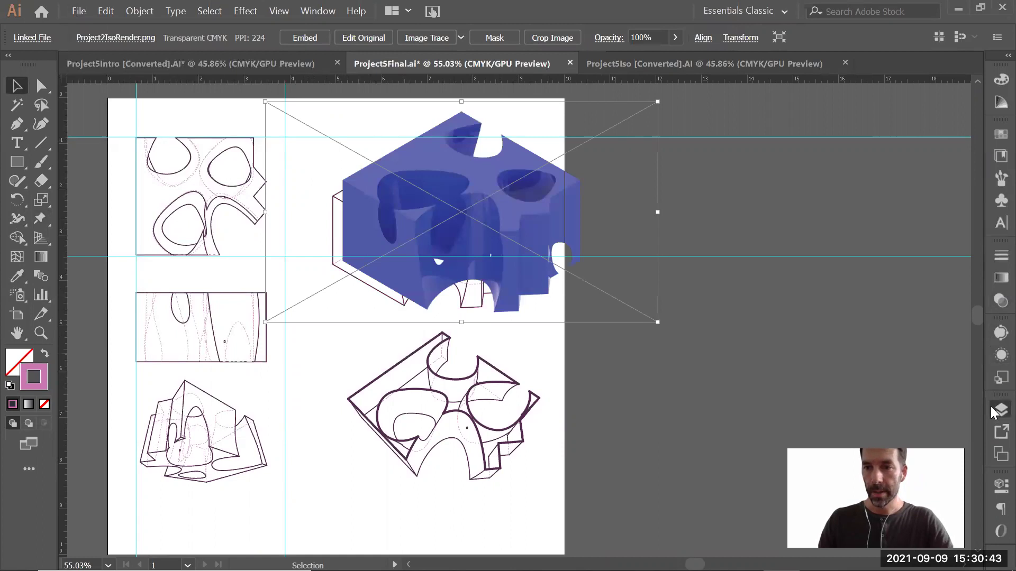
Move the placed isometric render onto the Render layer so it sits beneath the linework
{"action": "left_click", "coordinate": [994, 412]}
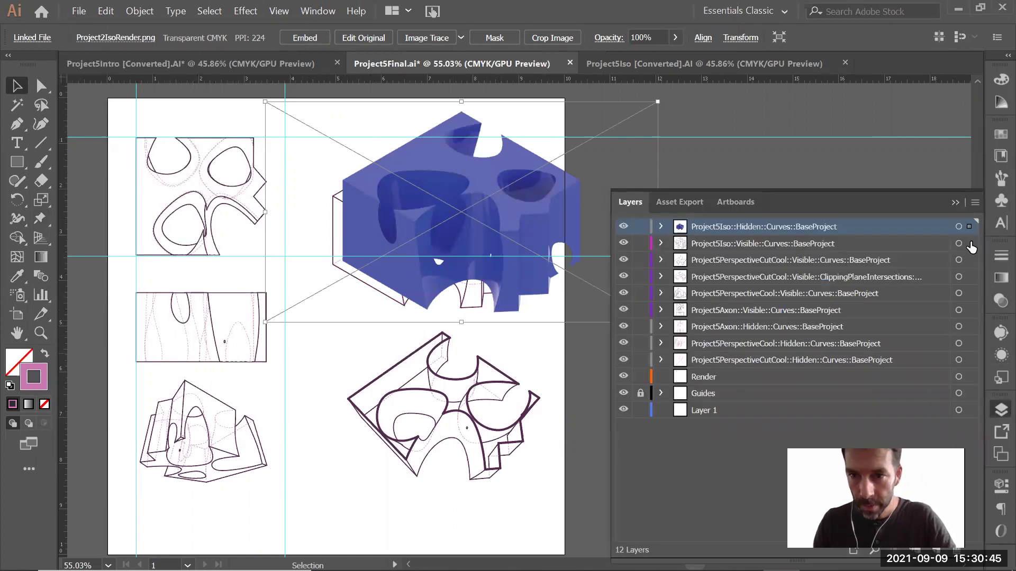
{"action": "left_click_drag", "start_coordinate": [934, 404], "coordinate": [947, 377]}
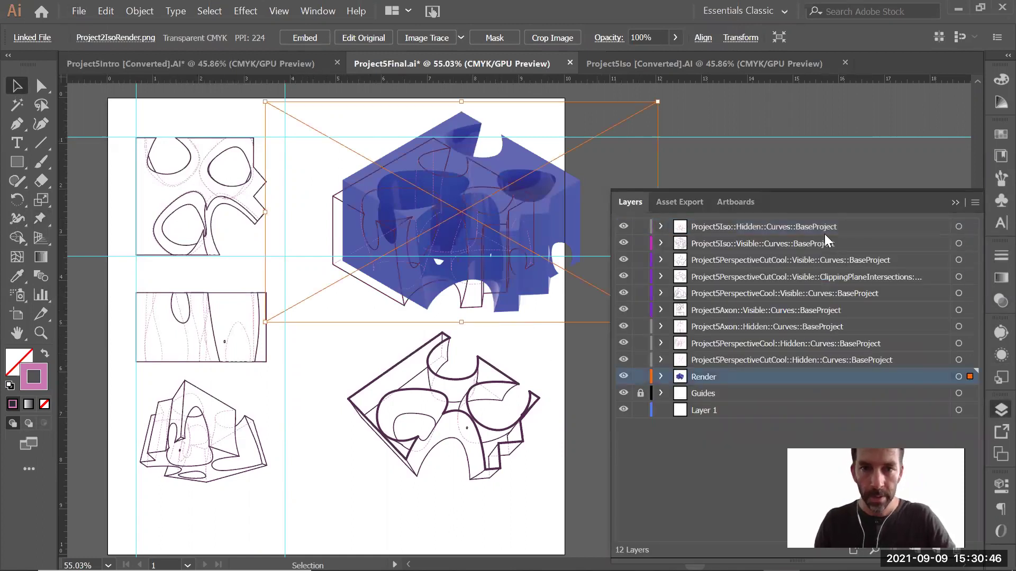
{"action": "left_click", "coordinate": [956, 203]}
Shift the render over the isometric linework and scale it down to roughly the drawing's size
{"action": "left_click_drag", "start_coordinate": [593, 185], "coordinate": [572, 203]}
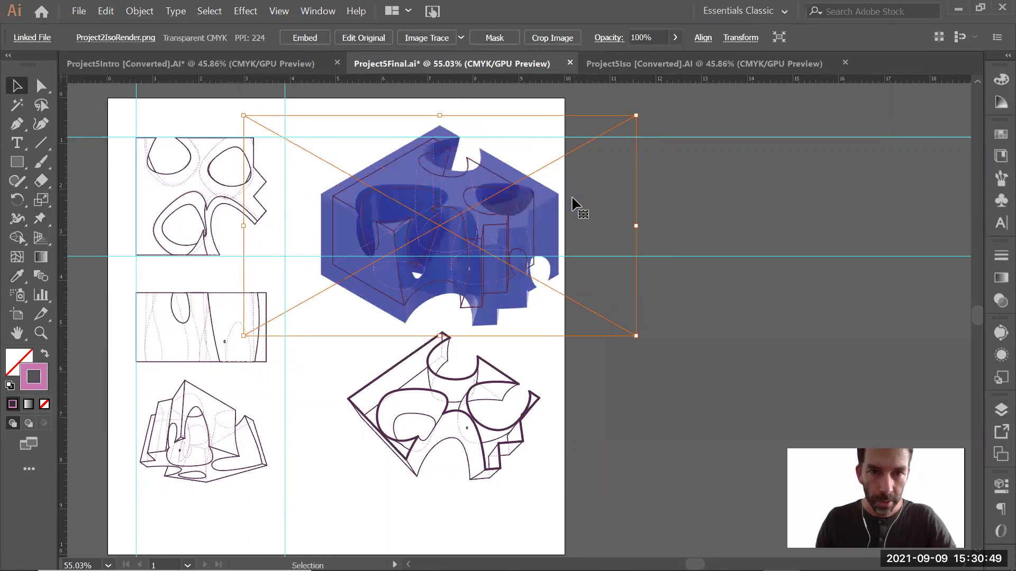
{"action": "left_click_drag", "start_coordinate": [636, 115], "coordinate": [618, 126]}
{"action": "left_click_drag", "start_coordinate": [243, 339], "coordinate": [268, 322]}
Nudge the render's top corner onto the linework's and scale it proportionally to about 7.28 by 4.1 in so the outlines match
{"action": "key", "text": "Left"}
{"action": "key", "text": "Left"}
{"action": "key", "text": "Left"}
{"action": "key", "text": "Left"}
{"action": "key", "text": "Left"}
{"action": "key", "text": "Left"}
{"action": "key", "text": "Left"}
{"action": "key", "text": "Left"}
{"action": "key", "text": "Left"}
{"action": "key", "text": "Left"}
{"action": "key", "text": "Left"}
{"action": "key", "text": "Left"}
{"action": "key", "text": "Left"}
{"action": "key", "text": "Left"}
{"action": "key", "text": "Left"}
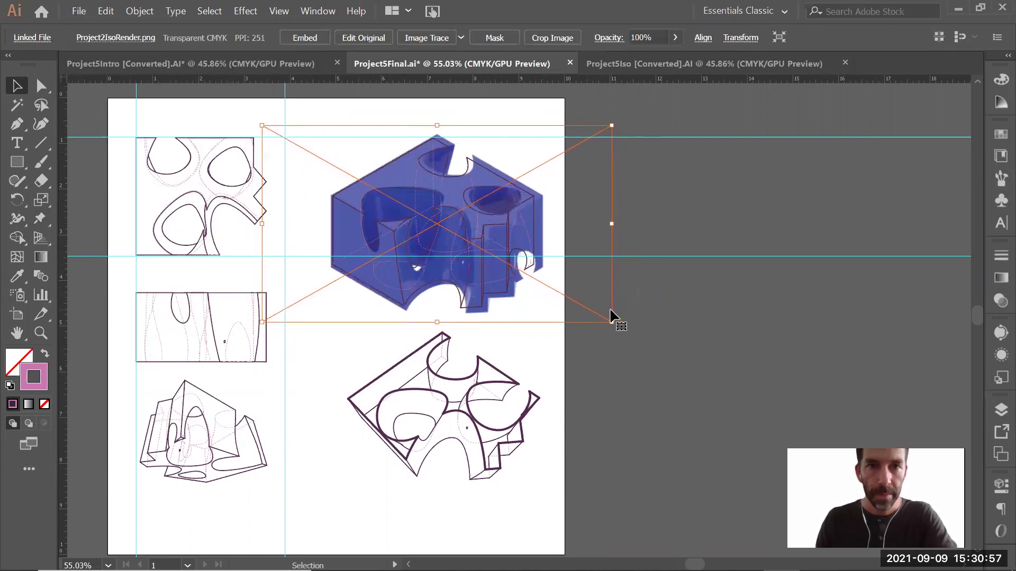
{"action": "key", "text": "Down"}
{"action": "key", "text": "Down"}
{"action": "key", "text": "Down"}
{"action": "key", "text": "Down"}
{"action": "key", "text": "Down"}
{"action": "key", "text": "Down"}
{"action": "key", "text": "Left"}
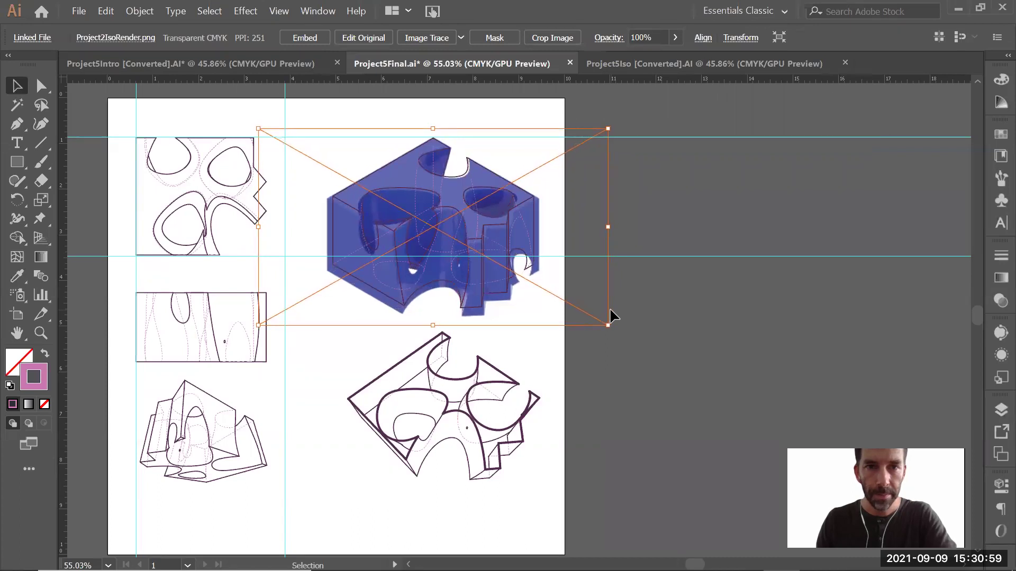
{"action": "left_click_drag", "start_coordinate": [437, 326], "coordinate": [436, 317], "text": "shift"}
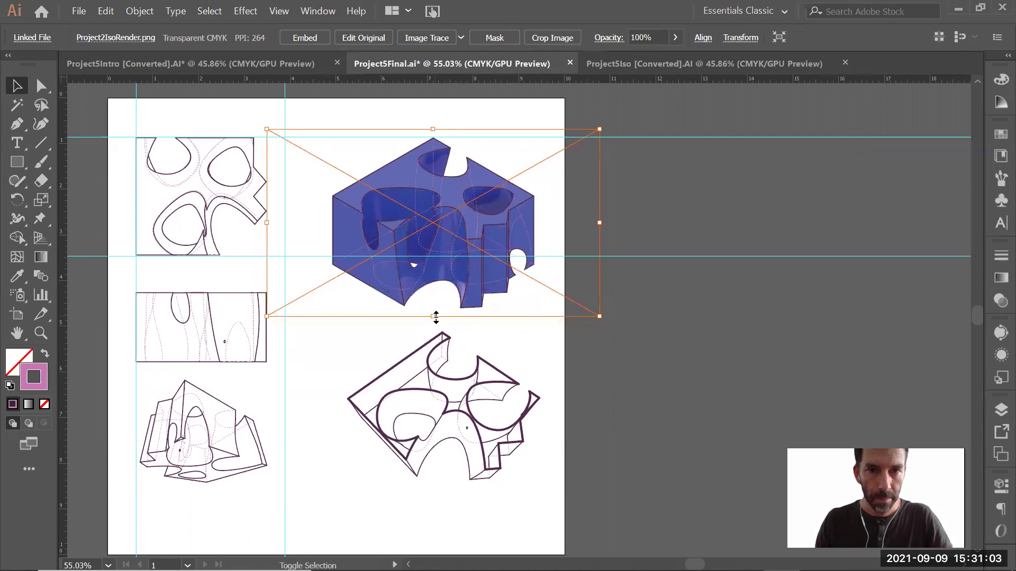
{"action": "left_click", "coordinate": [616, 399]}
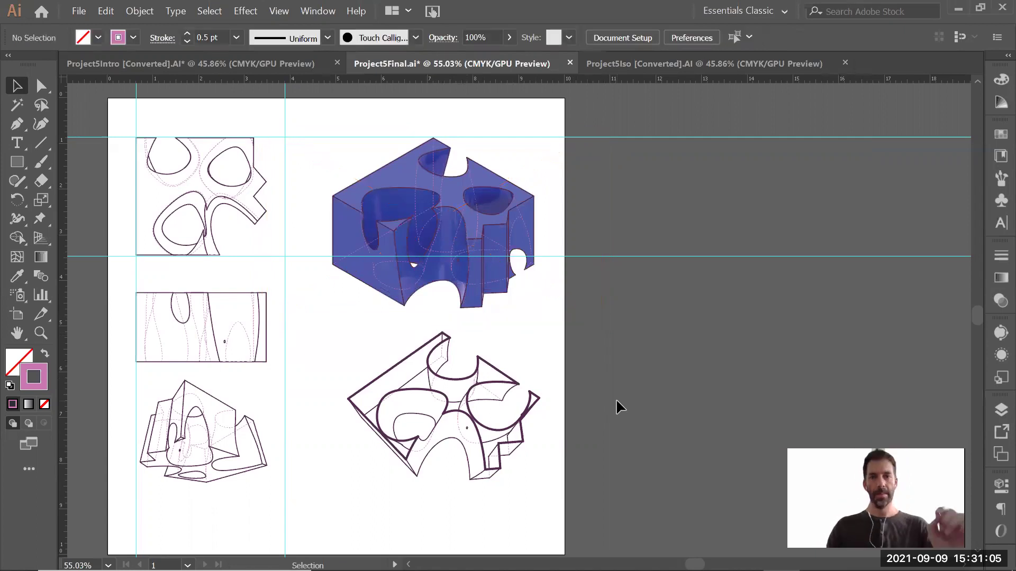
Fine-tune the render's position at high magnification so its top corner lies exactly under the isometric linework
{"action": "key", "text": "z"}
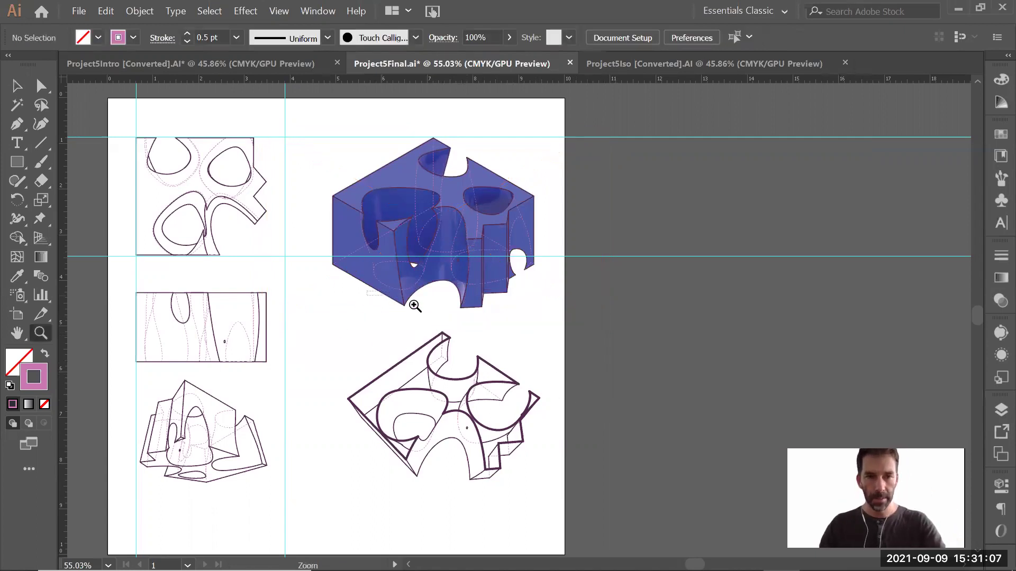
{"action": "left_click_drag", "start_coordinate": [414, 306], "coordinate": [458, 328]}
{"action": "scroll", "coordinate": [478, 288], "scroll_direction": "down", "scroll_amount": 6, "text": "alt"}
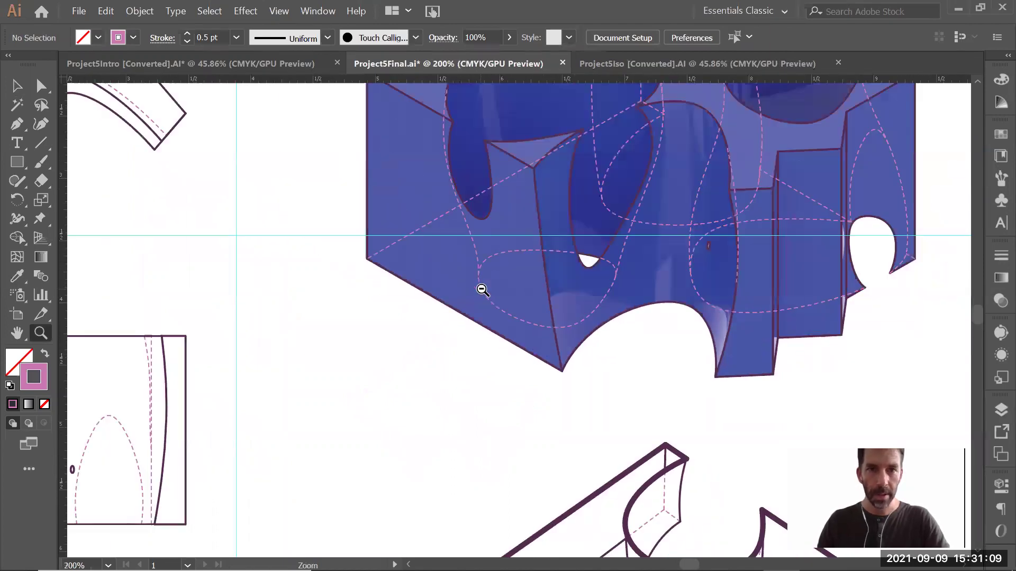
{"action": "left_click_drag", "start_coordinate": [582, 162], "coordinate": [622, 182]}
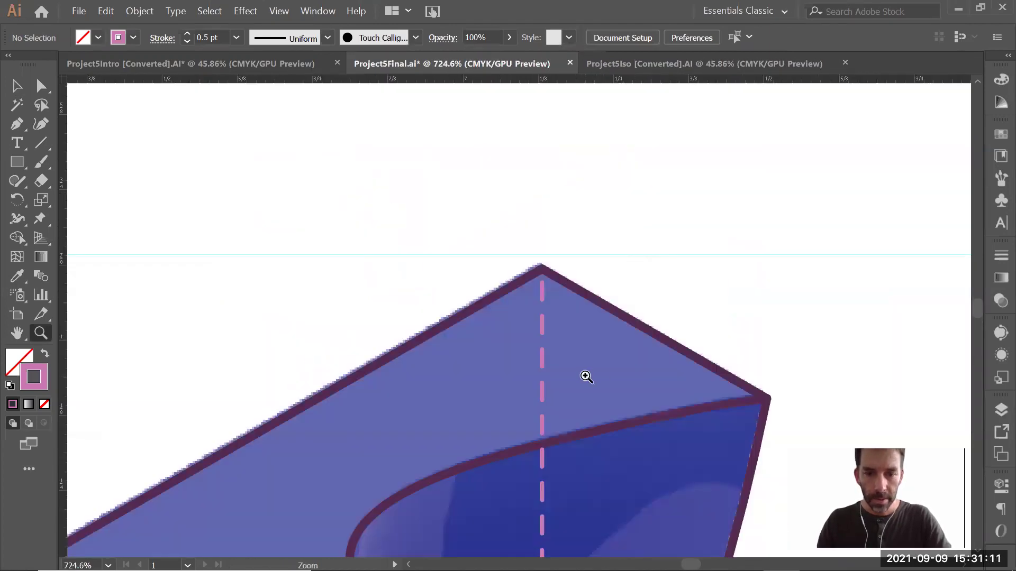
{"action": "key", "text": "v"}
{"action": "left_click", "coordinate": [586, 369]}
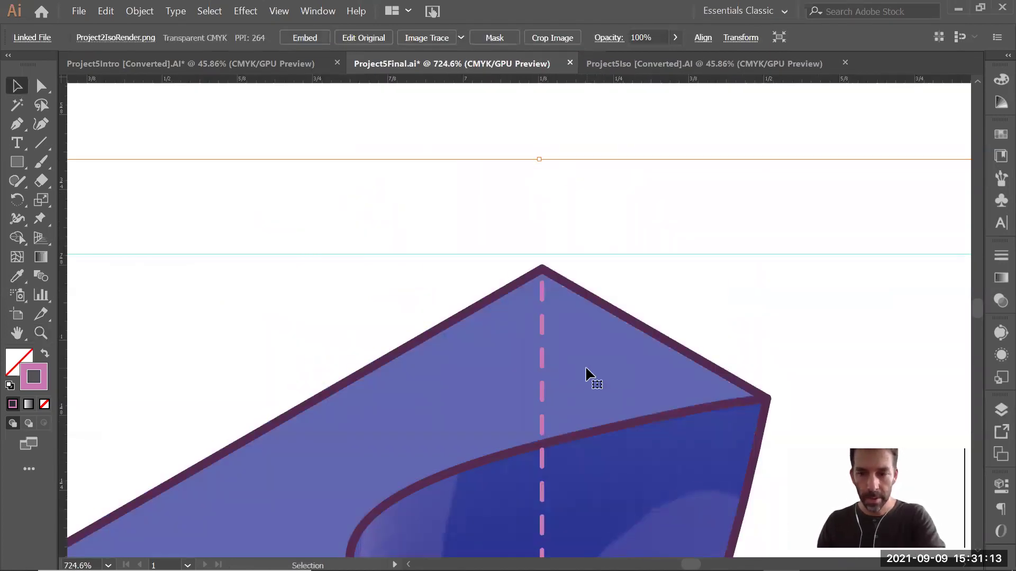
{"action": "key", "text": "Right"}
{"action": "key", "text": "Right"}
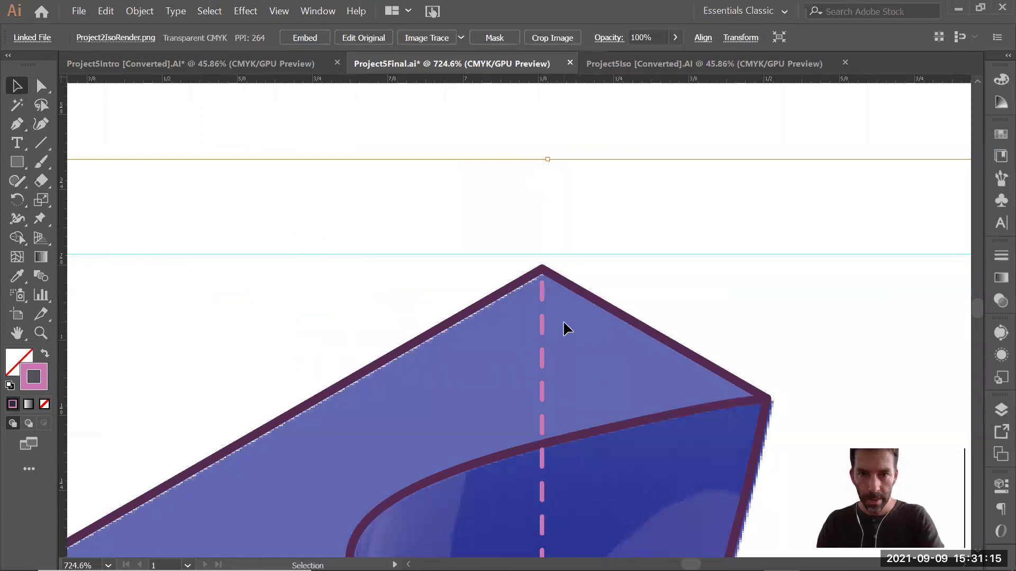
{"action": "key", "text": "Up"}
{"action": "key", "text": "Left"}
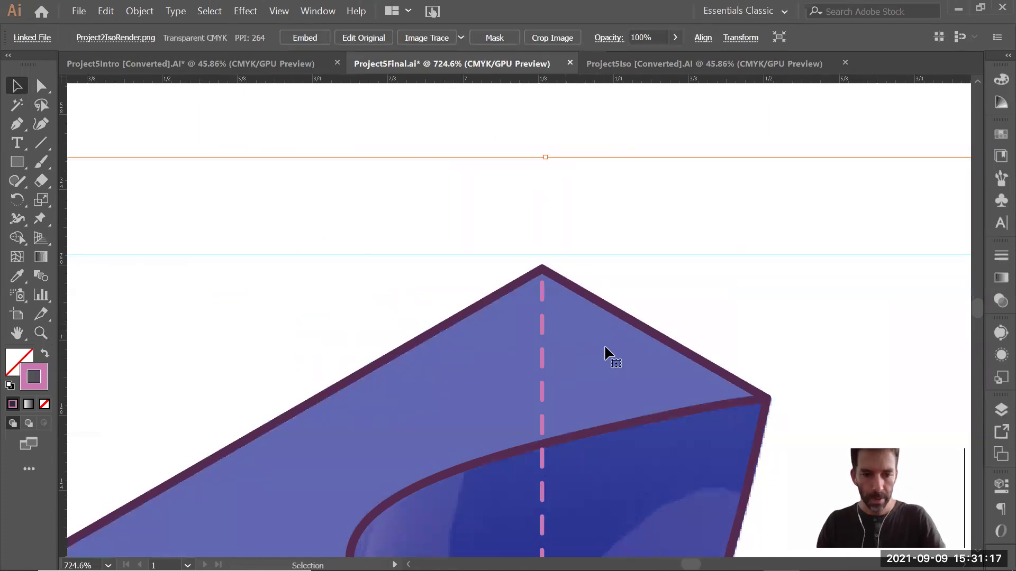
Lower the isometric render's opacity to 91% so the linework reads more clearly over it
{"action": "key", "text": "z"}
{"action": "left_click", "coordinate": [653, 347], "text": "alt"}
{"action": "left_click", "coordinate": [639, 413], "text": "alt"}
{"action": "left_click", "coordinate": [544, 399], "text": "alt"}
{"action": "left_click", "coordinate": [547, 401], "text": "alt"}
{"action": "left_click", "coordinate": [546, 401], "text": "alt"}
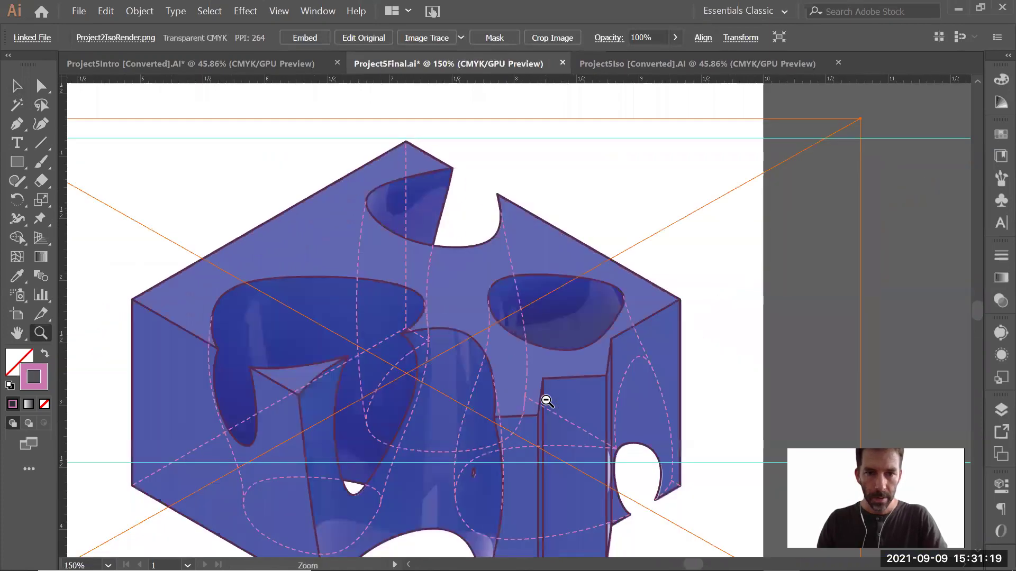
{"action": "left_click", "coordinate": [547, 401], "text": "alt"}
{"action": "left_click", "coordinate": [545, 402], "text": "alt"}
{"action": "left_click", "coordinate": [546, 400], "text": "alt"}
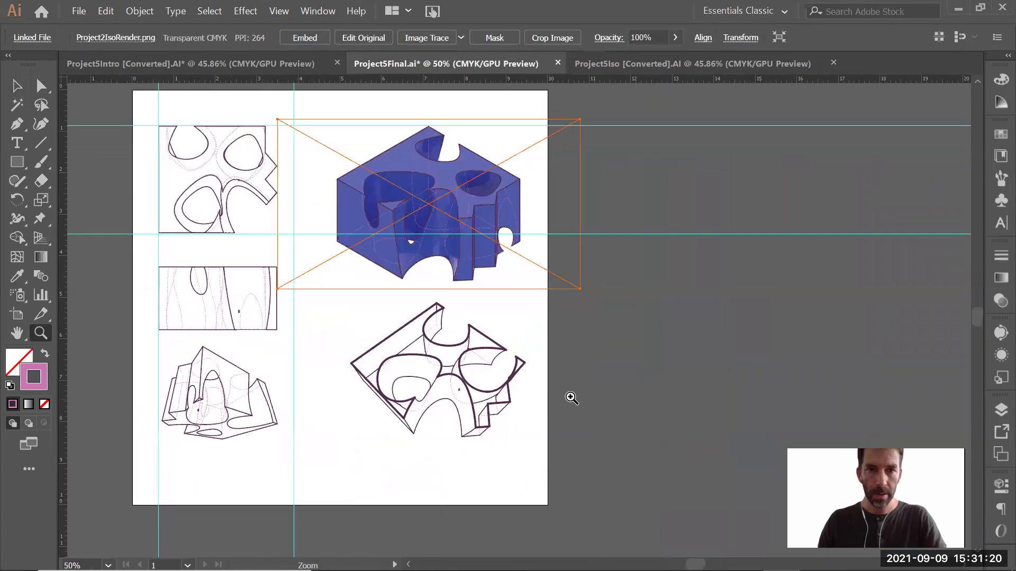
{"action": "left_click", "coordinate": [634, 377], "text": "ctrl"}
{"action": "key", "text": "v"}
{"action": "left_click", "coordinate": [541, 157]}
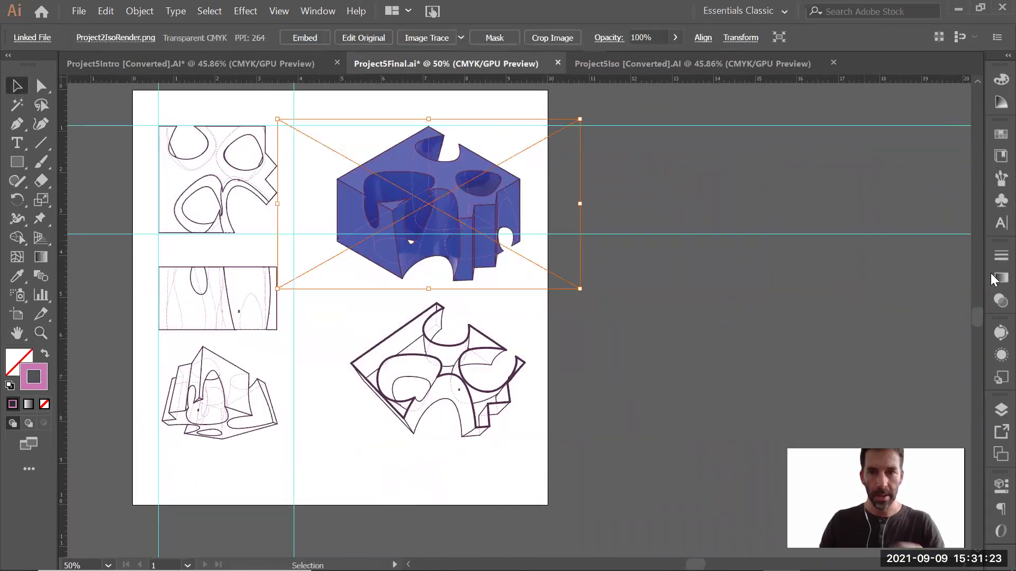
{"action": "left_click", "coordinate": [991, 485]}
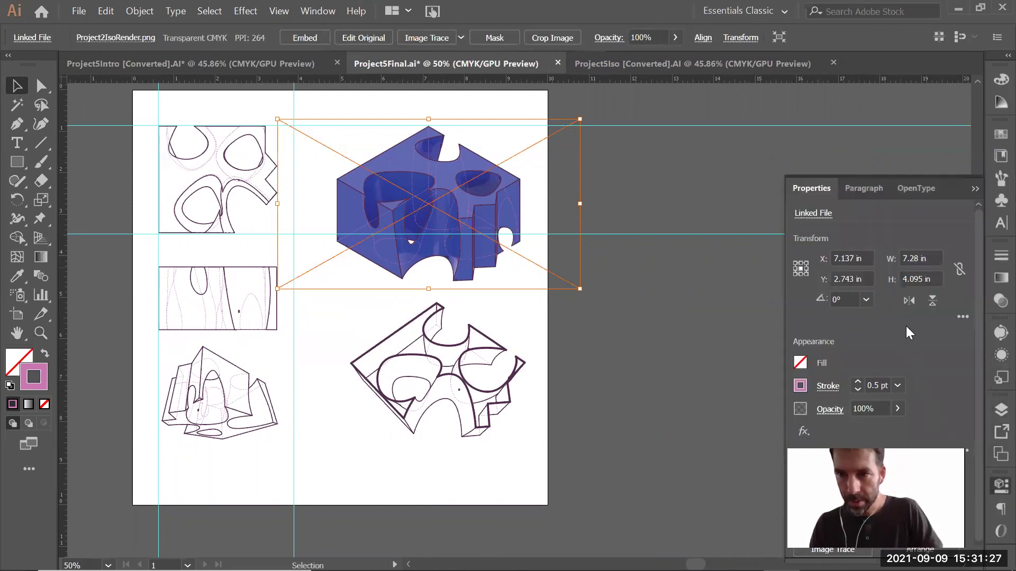
{"action": "left_click", "coordinate": [896, 409]}
{"action": "mouse_move", "coordinate": [888, 429]}
{"action": "left_mouse_down"}
{"action": "mouse_move", "coordinate": [873, 429]}
{"action": "mouse_move", "coordinate": [885, 427]}
{"action": "left_mouse_up"}
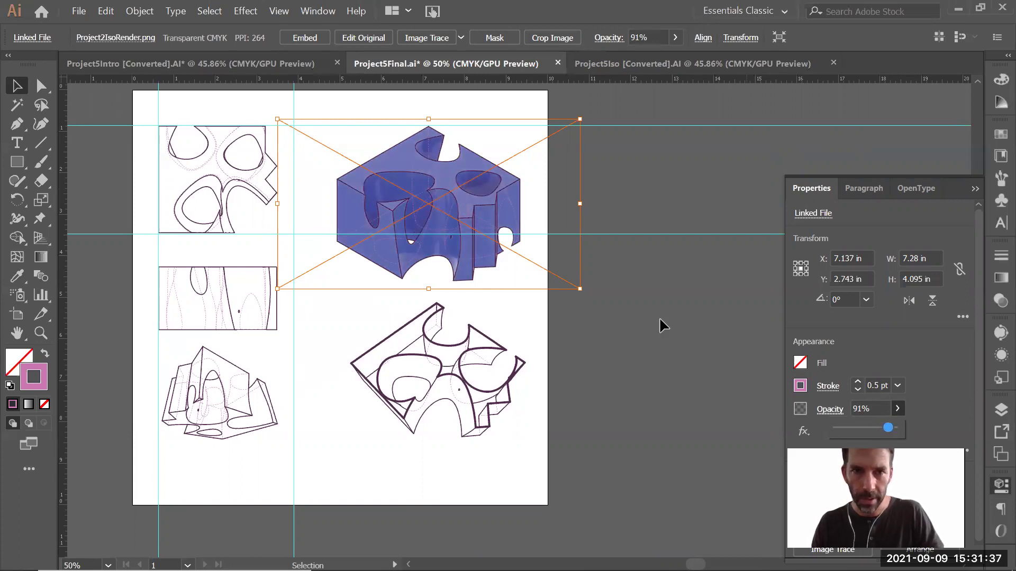
{"action": "left_click", "coordinate": [974, 189]}
{"action": "left_click", "coordinate": [650, 286]}
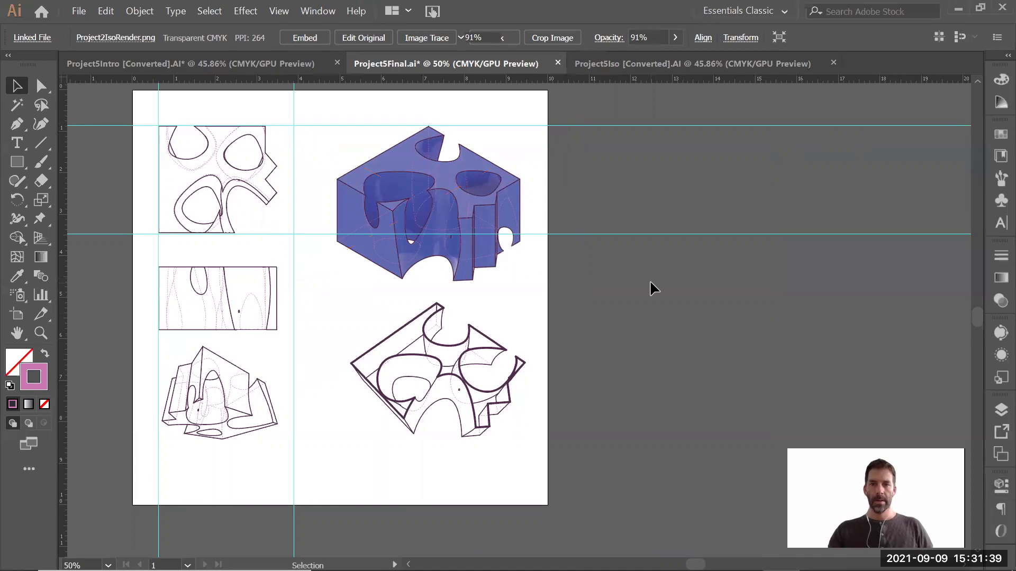
{"action": "key", "text": "z"}
{"action": "left_click", "coordinate": [582, 304]}
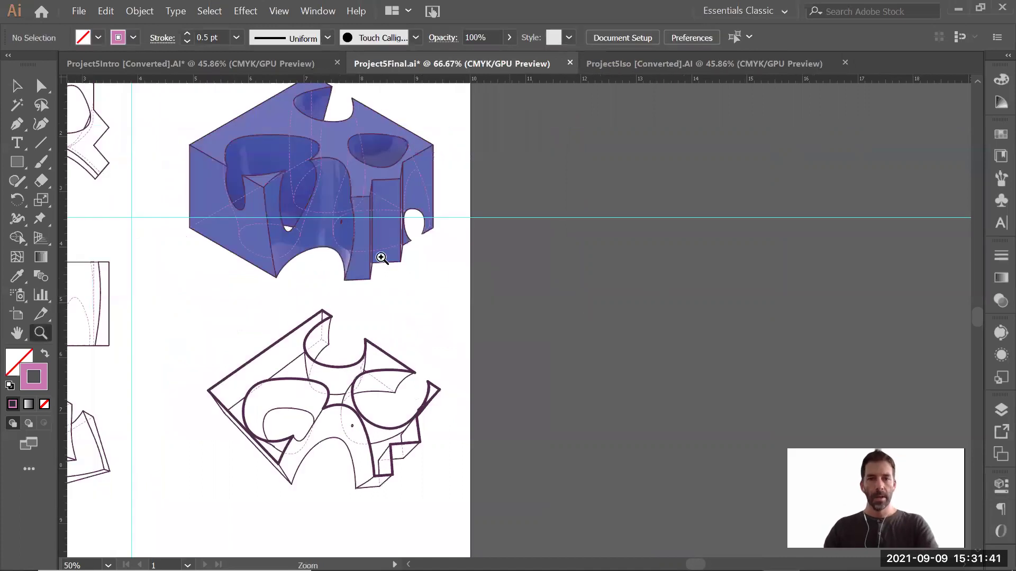
Switch to Rhino and delete the selected Make2D isometric linework from the Top view
{"action": "left_click", "coordinate": [318, 252], "text": "alt"}
{"action": "left_click_drag", "start_coordinate": [224, 182], "coordinate": [656, 526]}
{"action": "scroll", "coordinate": [662, 419], "scroll_direction": "down", "scroll_amount": 1}
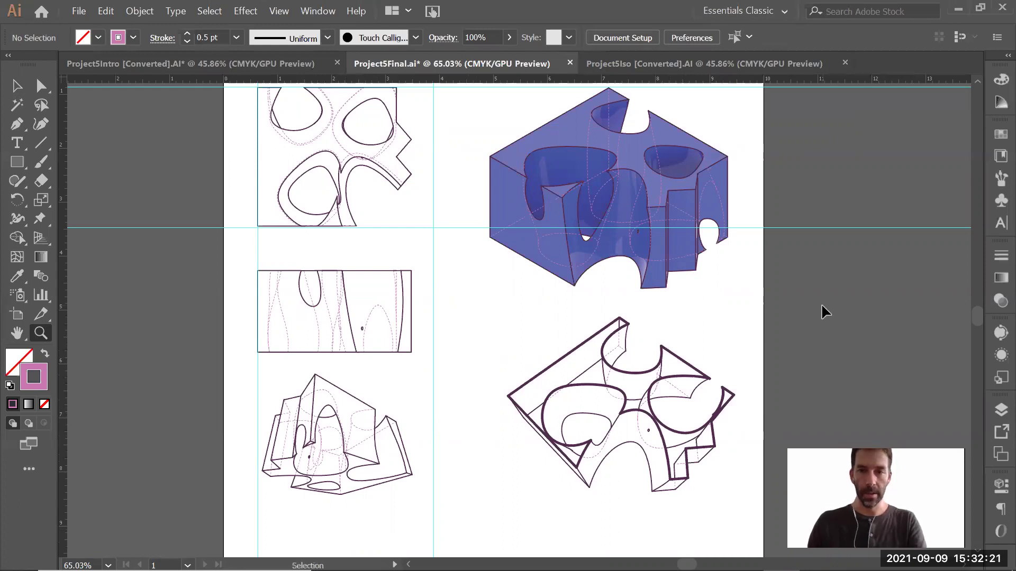
{"action": "key", "text": "alt+Tab"}
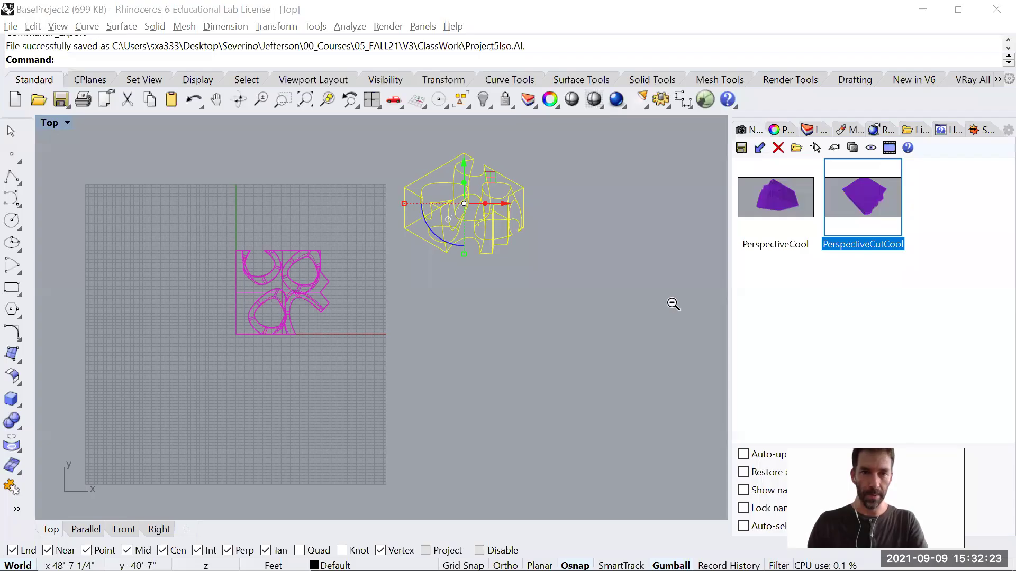
{"action": "key", "text": "Delete"}
Restore the saved PerspectiveCool view in the Parallel viewport
{"action": "key", "text": "ctrl+Tab"}
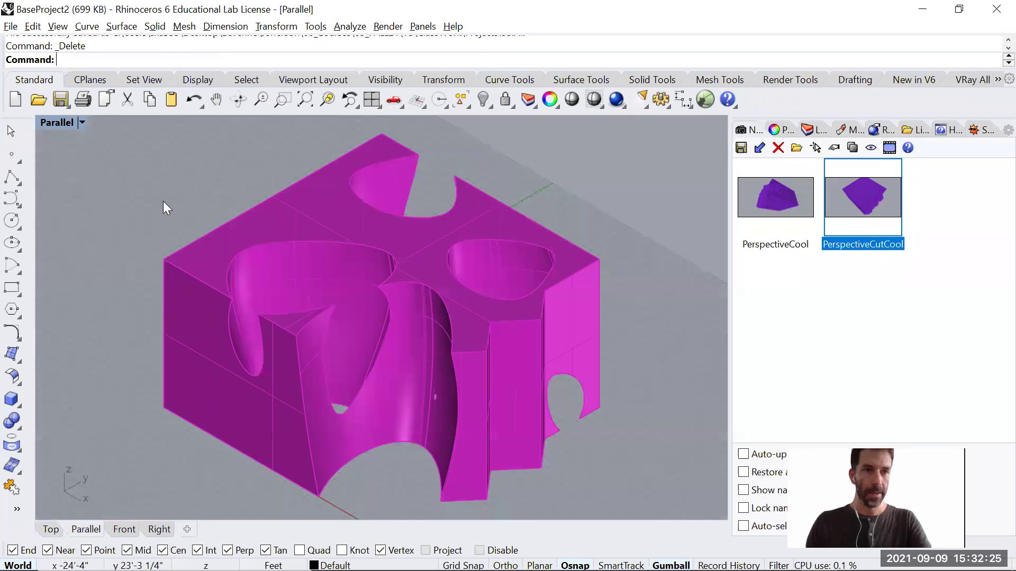
{"action": "left_click", "coordinate": [82, 123]}
{"action": "mouse_move", "coordinate": [214, 351]}
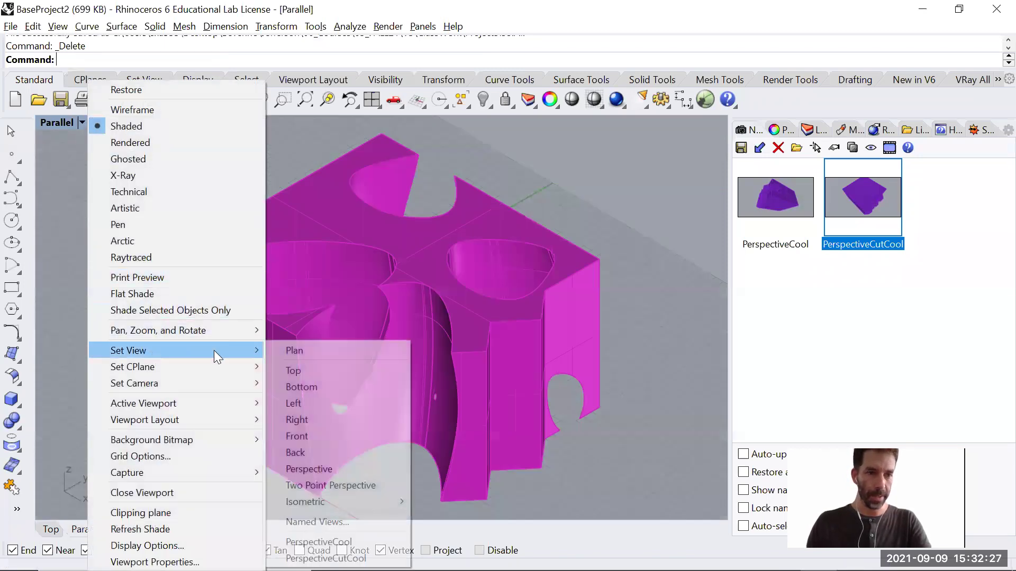
{"action": "left_click", "coordinate": [365, 542]}
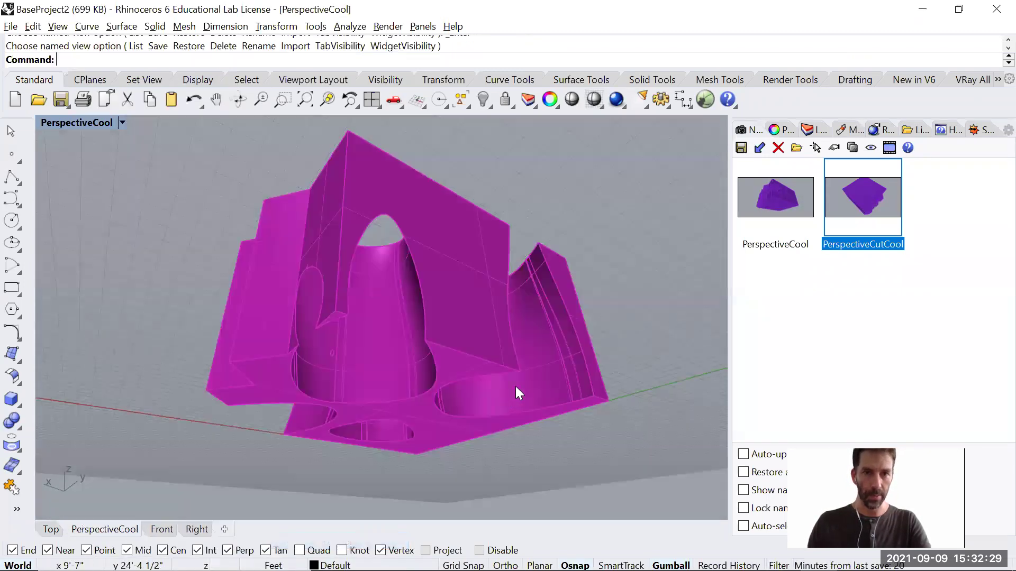
Open the render settings and check the resolution, backdrop and lighting options
{"action": "right_click", "coordinate": [618, 99]}
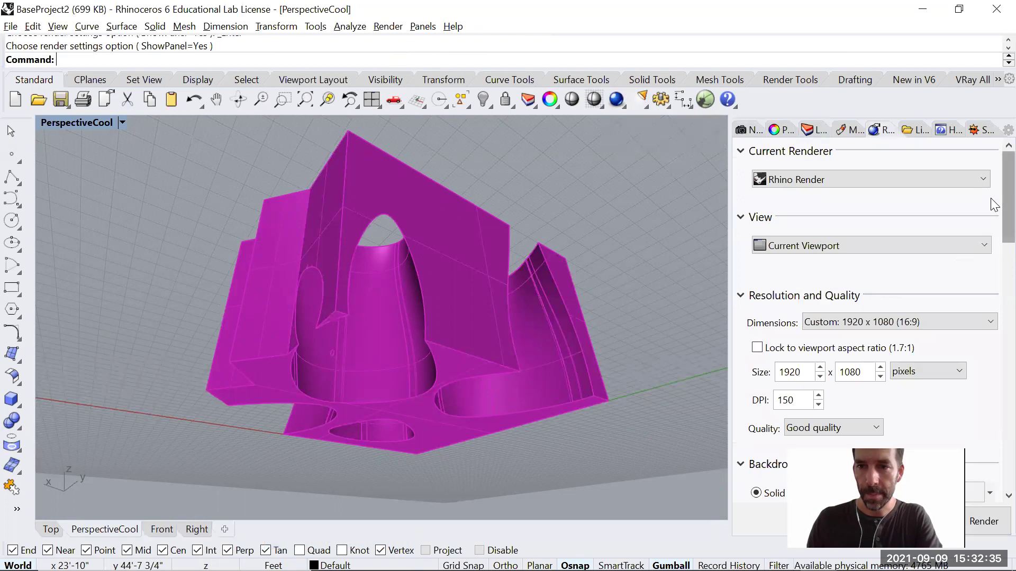
{"action": "scroll", "coordinate": [994, 214], "scroll_direction": "down", "scroll_amount": 5}
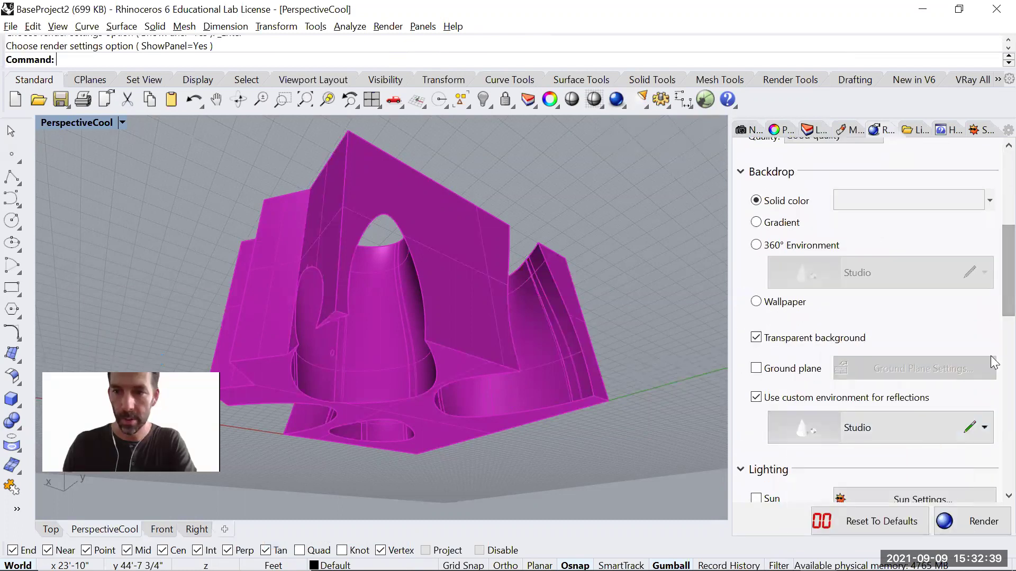
{"action": "scroll", "coordinate": [993, 370], "scroll_direction": "down", "scroll_amount": 2}
{"action": "scroll", "coordinate": [993, 379], "scroll_direction": "down", "scroll_amount": 5}
{"action": "scroll", "coordinate": [988, 174], "scroll_direction": "up", "scroll_amount": 15}
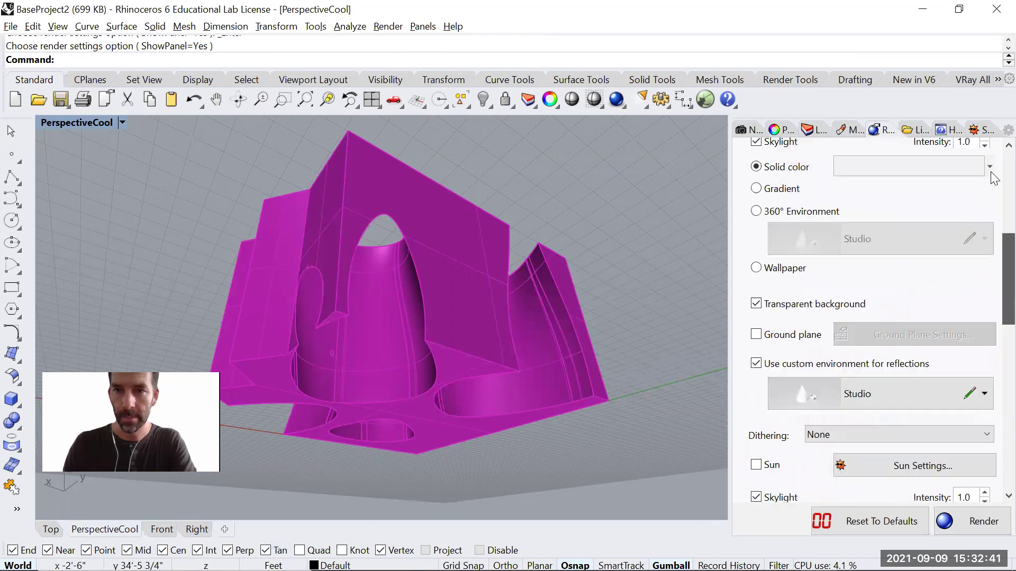
Try rendering the perspective view at 1920 x 1080 with good quality
{"action": "left_click", "coordinate": [615, 100]}
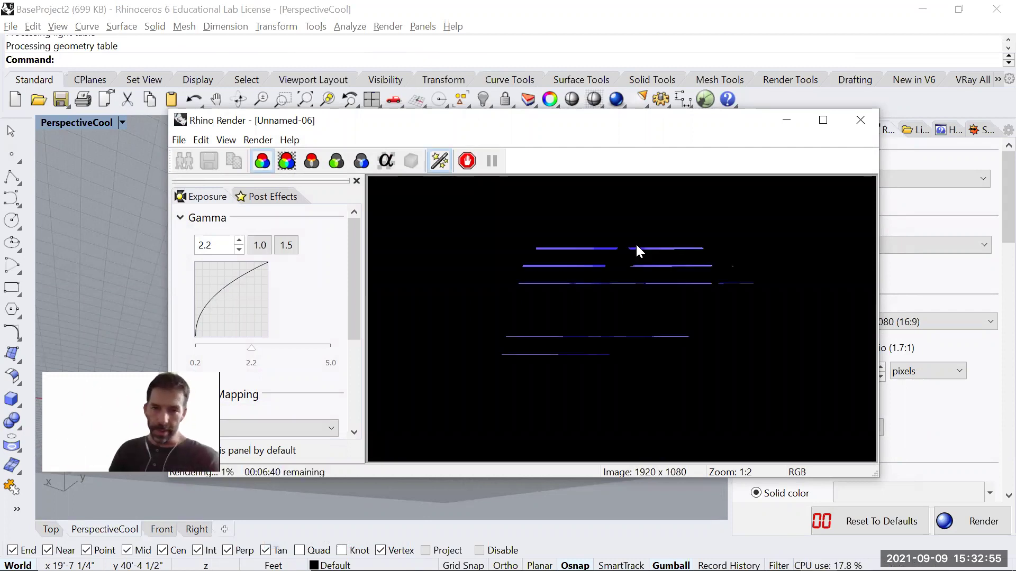
{"action": "left_click", "coordinate": [860, 120]}
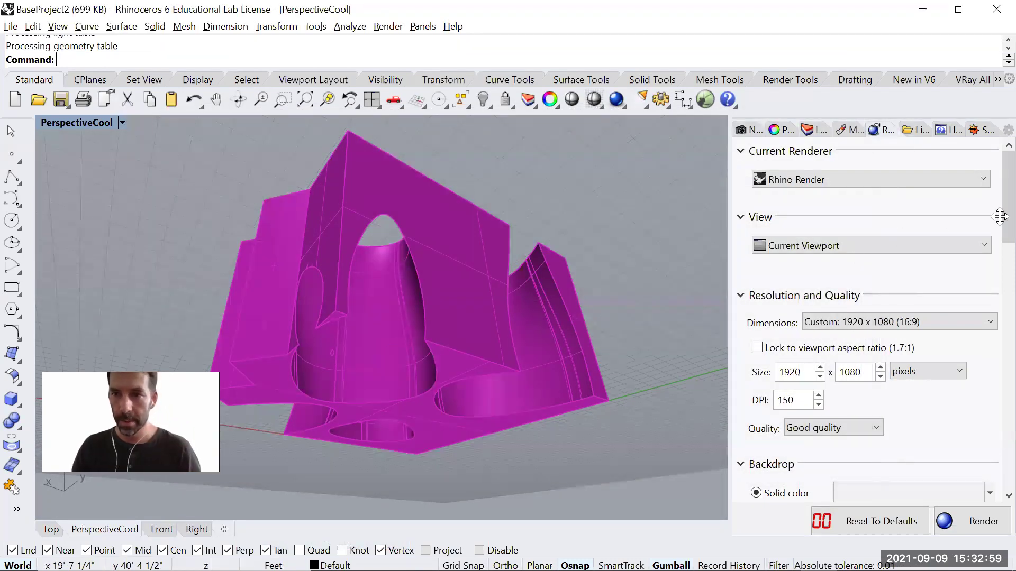
Render the perspective view at 640 x 480 with low quality and inspect the pixels along the model's edges
{"action": "left_click", "coordinate": [971, 323]}
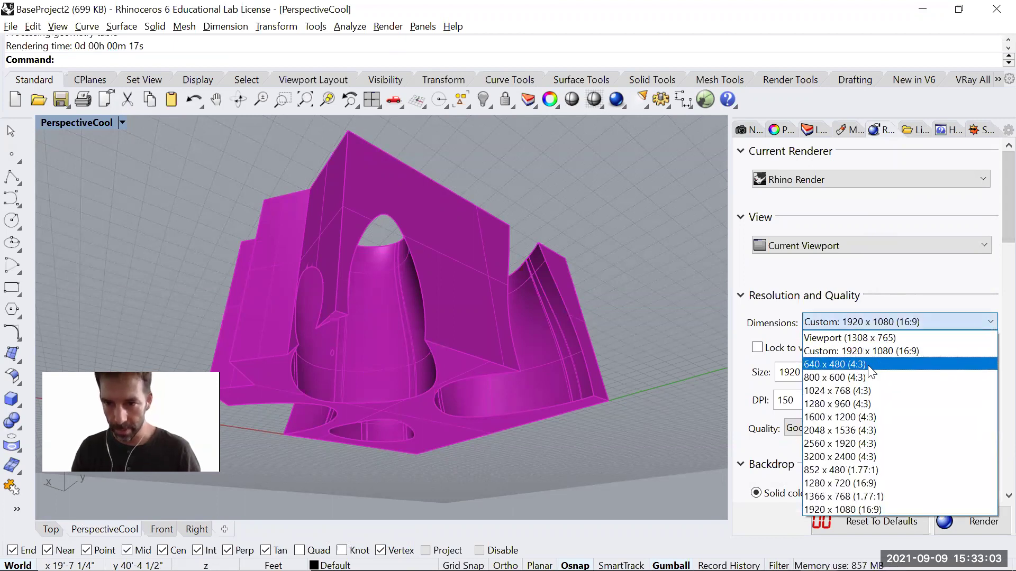
{"action": "left_click", "coordinate": [868, 365]}
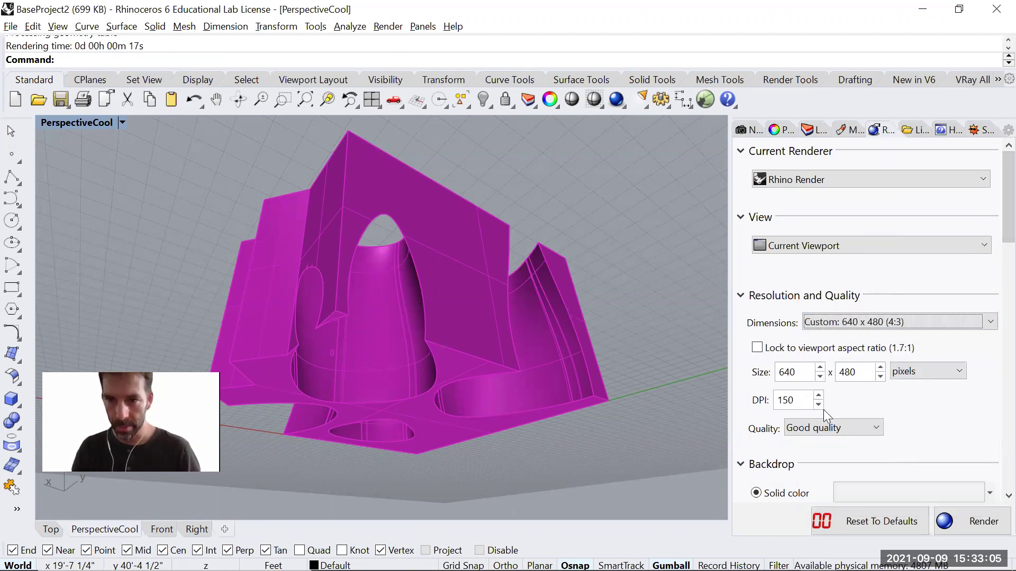
{"action": "left_click", "coordinate": [823, 429]}
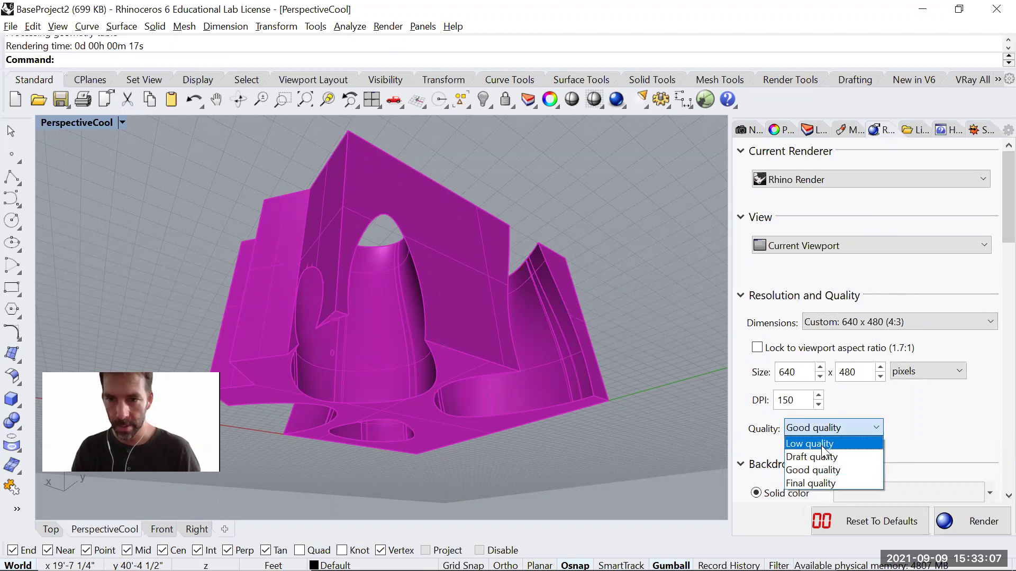
{"action": "left_click", "coordinate": [821, 446]}
{"action": "left_click", "coordinate": [616, 100]}
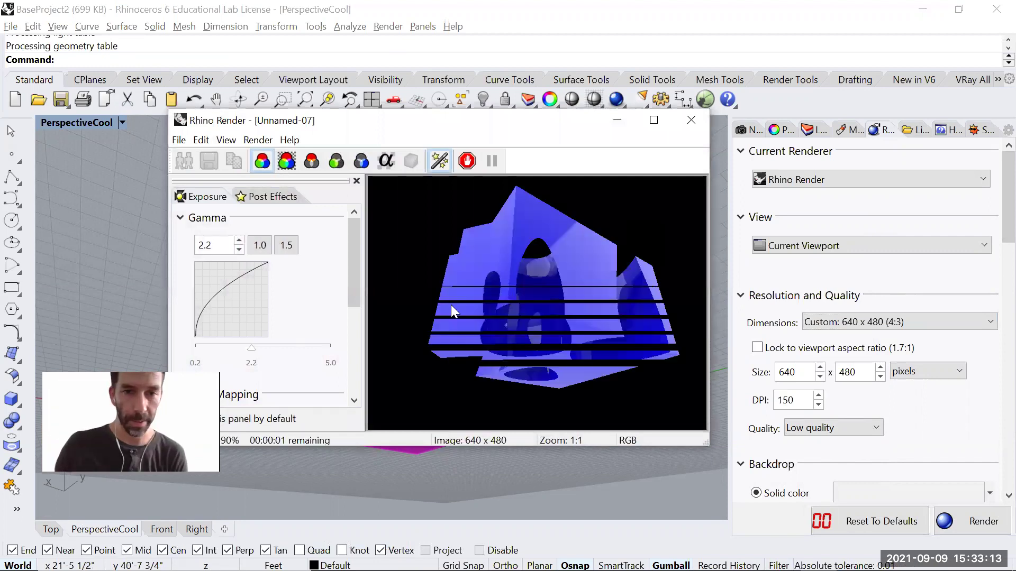
{"action": "scroll", "coordinate": [457, 274], "scroll_direction": "up", "scroll_amount": 5}
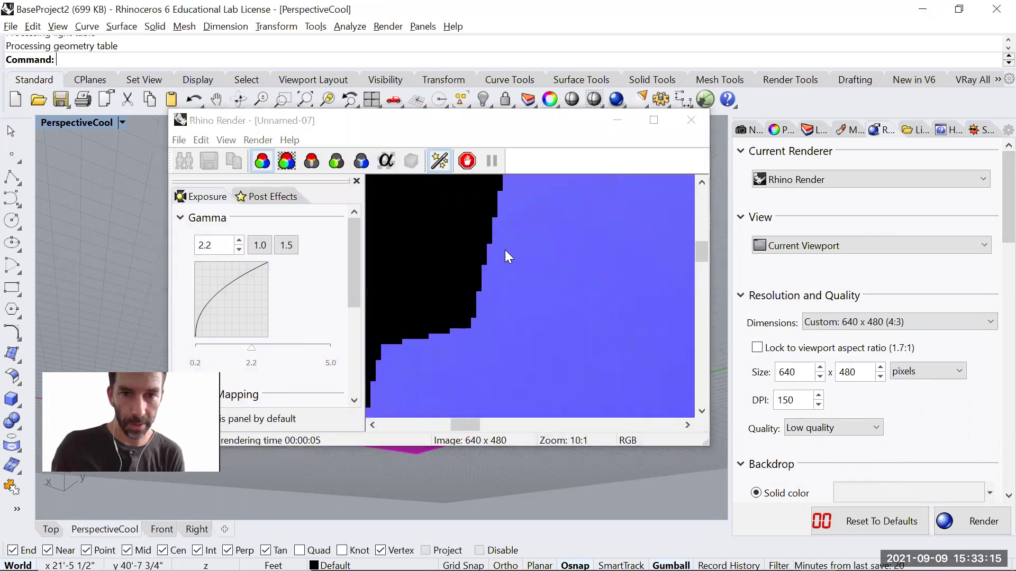
{"action": "scroll", "coordinate": [544, 291], "scroll_direction": "down", "scroll_amount": 7}
{"action": "scroll", "coordinate": [562, 296], "scroll_direction": "up", "scroll_amount": 1}
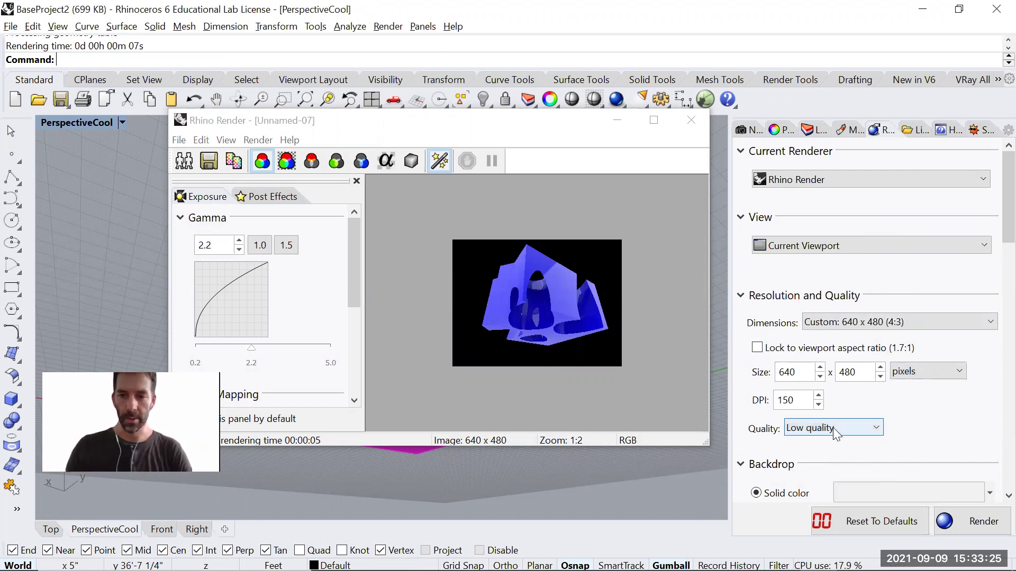
Save the perspective render as a PNG named Project2IsoRender2 in the ClassWork folder
{"action": "left_click_drag", "start_coordinate": [480, 129], "coordinate": [485, 111]}
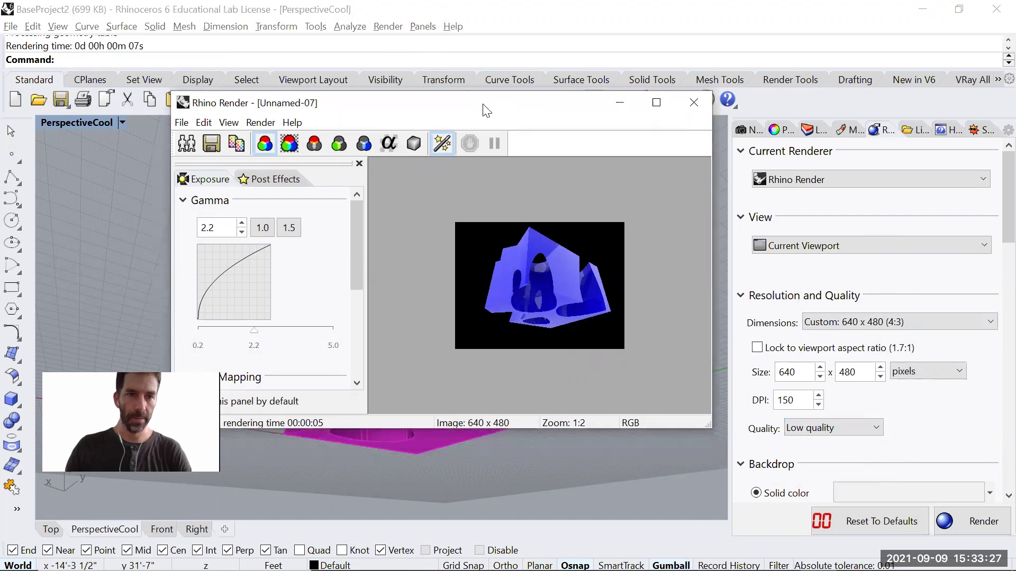
{"action": "left_click", "coordinate": [215, 144]}
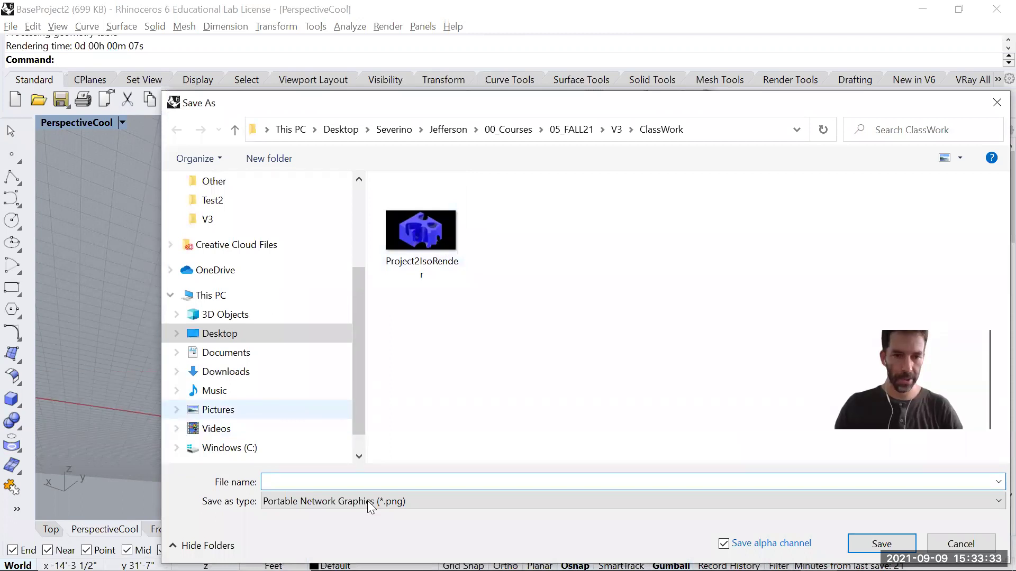
{"action": "left_click", "coordinate": [420, 231]}
{"action": "left_click", "coordinate": [413, 482]}
{"action": "left_click", "coordinate": [413, 482]}
{"action": "type", "text": "2IsoRender2"}
{"action": "key", "text": "Return"}
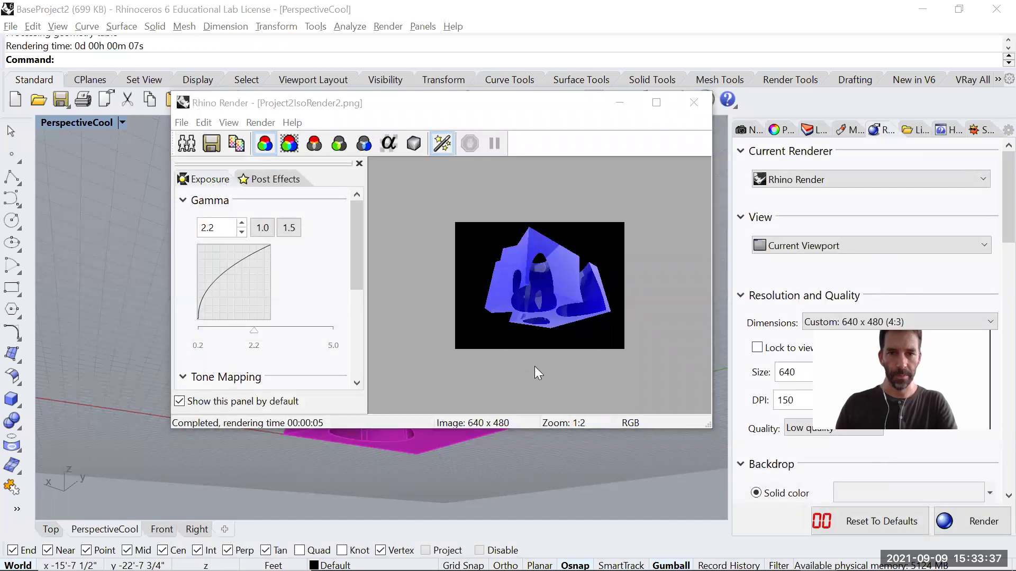
Switch to Illustrator and place Project2IsoRender2 as a linked image over the perspective linework below the elevation drawing
{"action": "key", "text": "alt+Tab"}
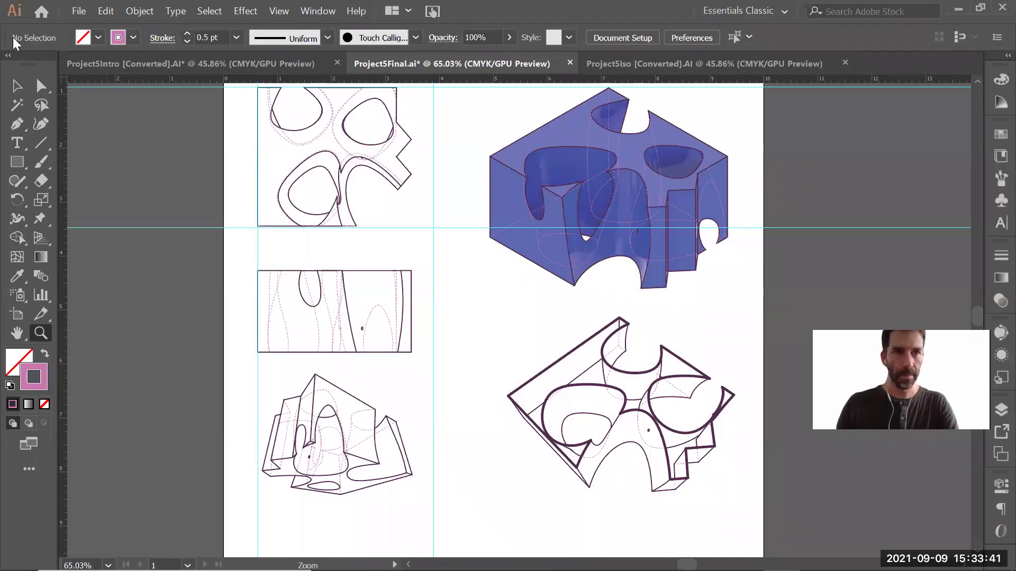
{"action": "left_click", "coordinate": [79, 11]}
{"action": "left_click", "coordinate": [102, 251]}
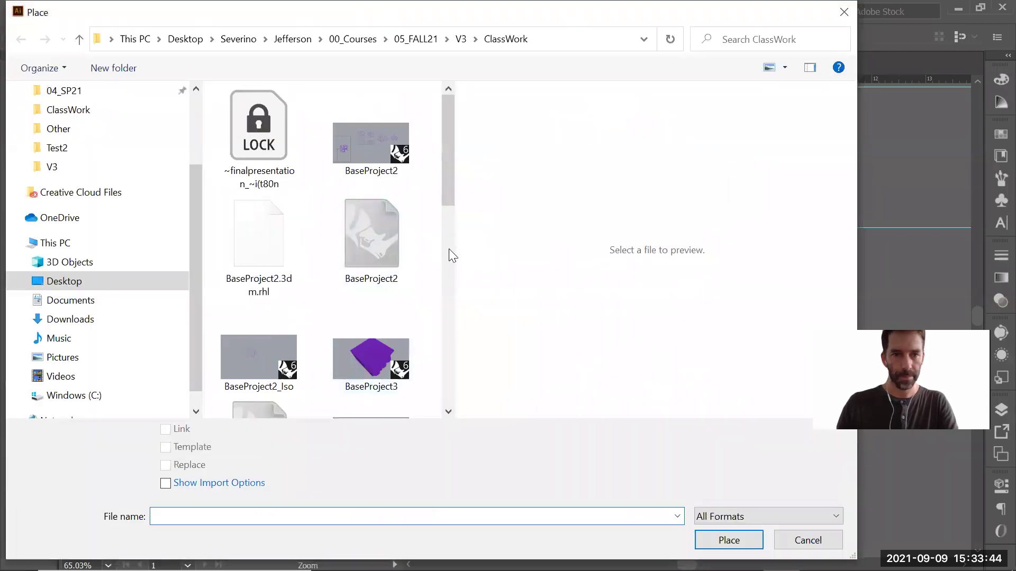
{"action": "left_click_drag", "start_coordinate": [445, 178], "coordinate": [442, 329]}
{"action": "left_click", "coordinate": [270, 341]}
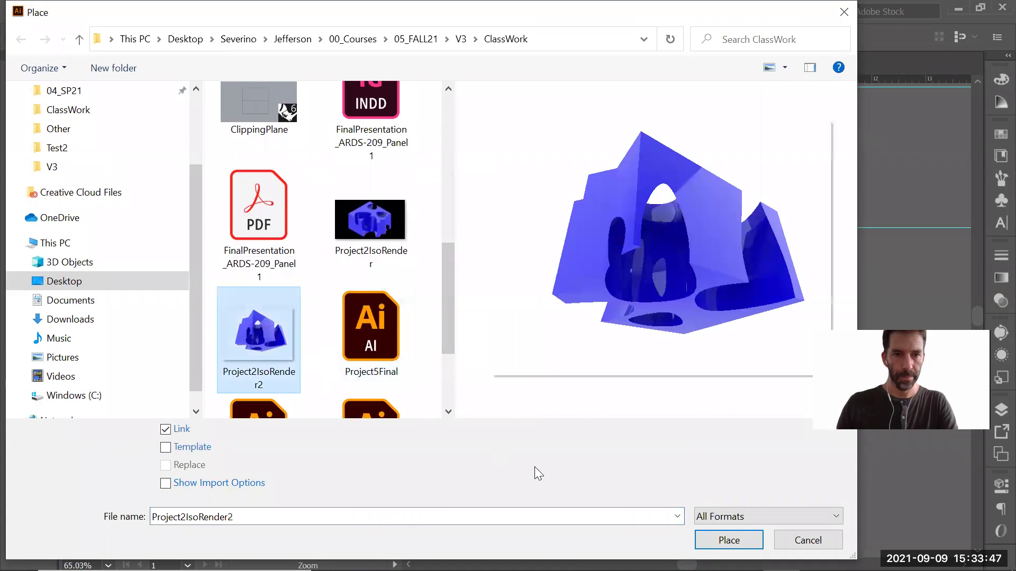
{"action": "left_click", "coordinate": [729, 540]}
{"action": "left_click_drag", "start_coordinate": [210, 349], "coordinate": [412, 500]}
Move the placed render onto the perspective linework, matching the top corner, and nudge it slightly down and left
{"action": "key", "text": "z"}
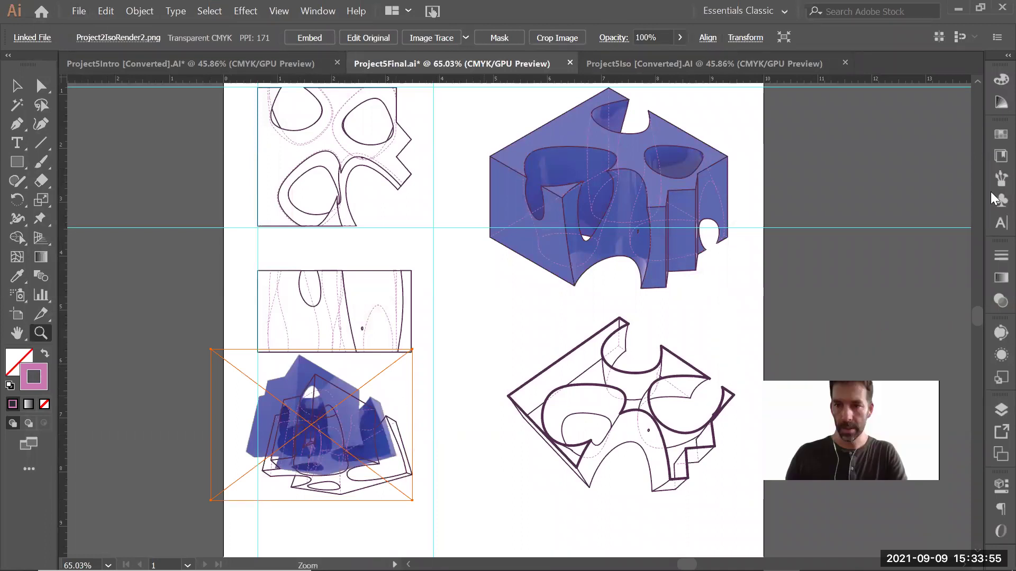
{"action": "left_click", "coordinate": [1001, 410]}
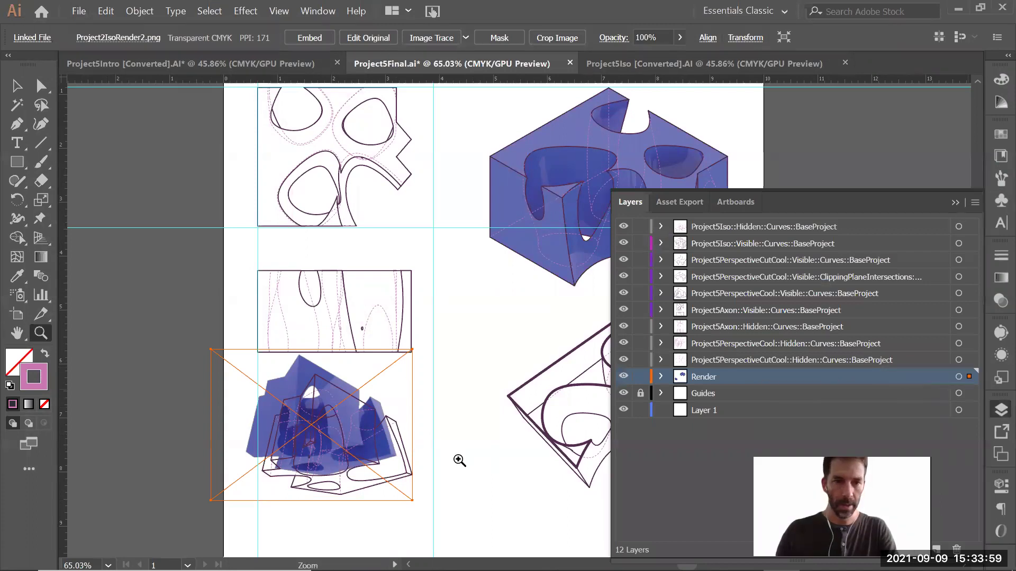
{"action": "left_click_drag", "start_coordinate": [521, 513], "coordinate": [172, 327]}
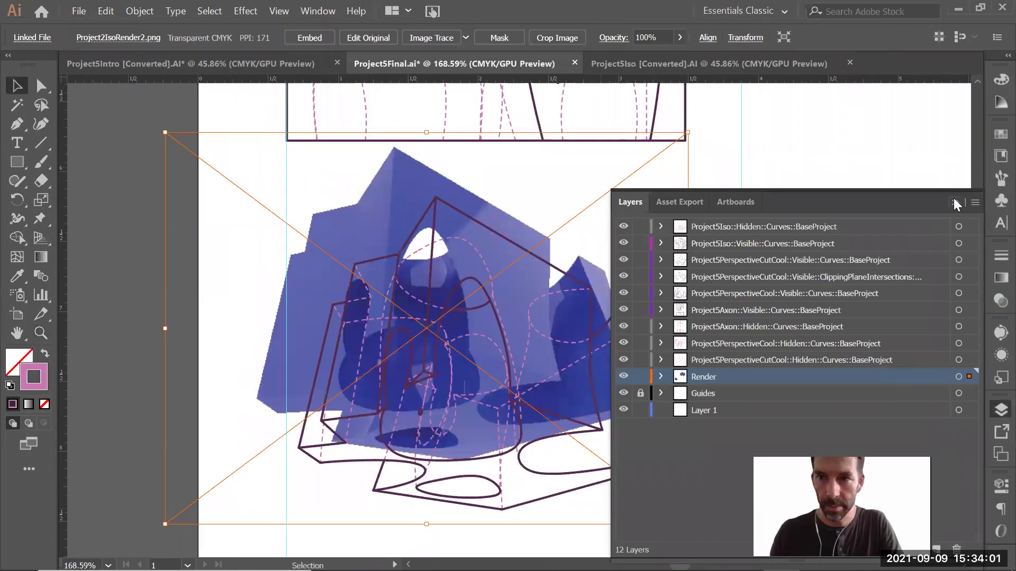
{"action": "left_click", "coordinate": [955, 202]}
{"action": "left_click_drag", "start_coordinate": [620, 206], "coordinate": [667, 243]}
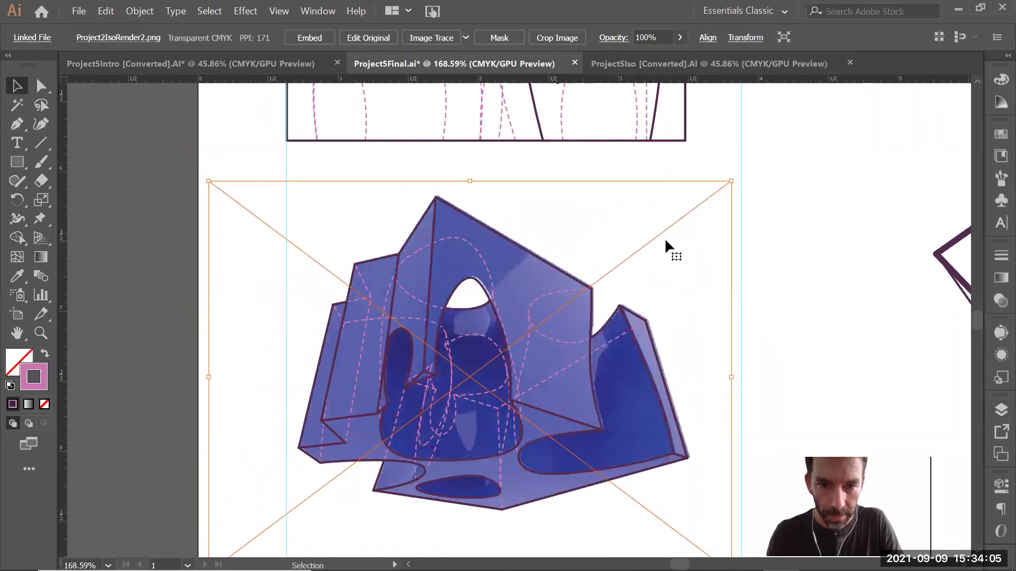
{"action": "key", "text": "Down"}
{"action": "key", "text": "Left"}
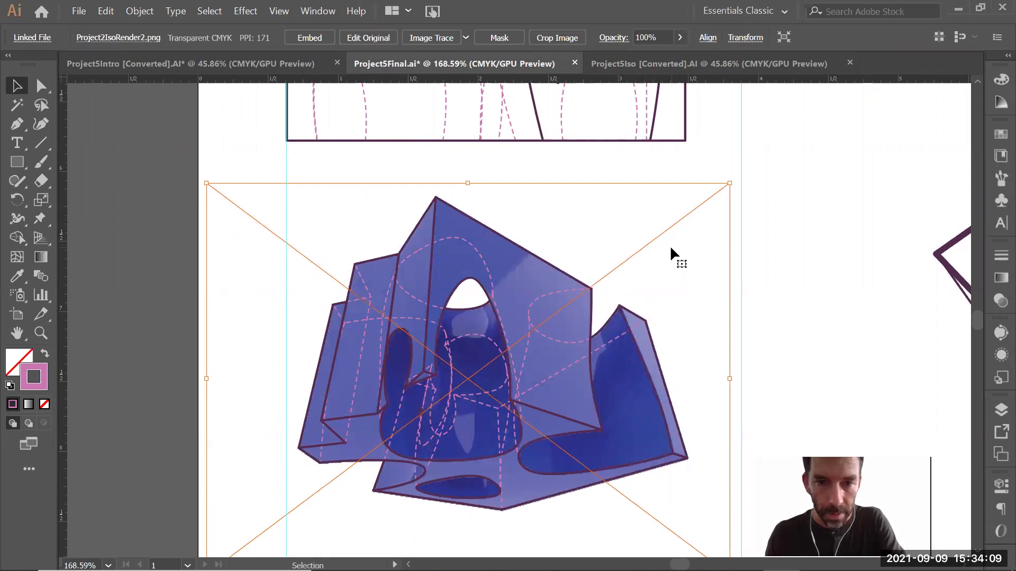
Scale the perspective render down slightly from its lower edge so its base matches the linework, then deselect it
{"action": "scroll", "coordinate": [582, 331], "scroll_direction": "down", "scroll_amount": 2}
{"action": "key", "text": "z"}
{"action": "left_click_drag", "start_coordinate": [407, 448], "coordinate": [550, 526]}
{"action": "key", "text": "v"}
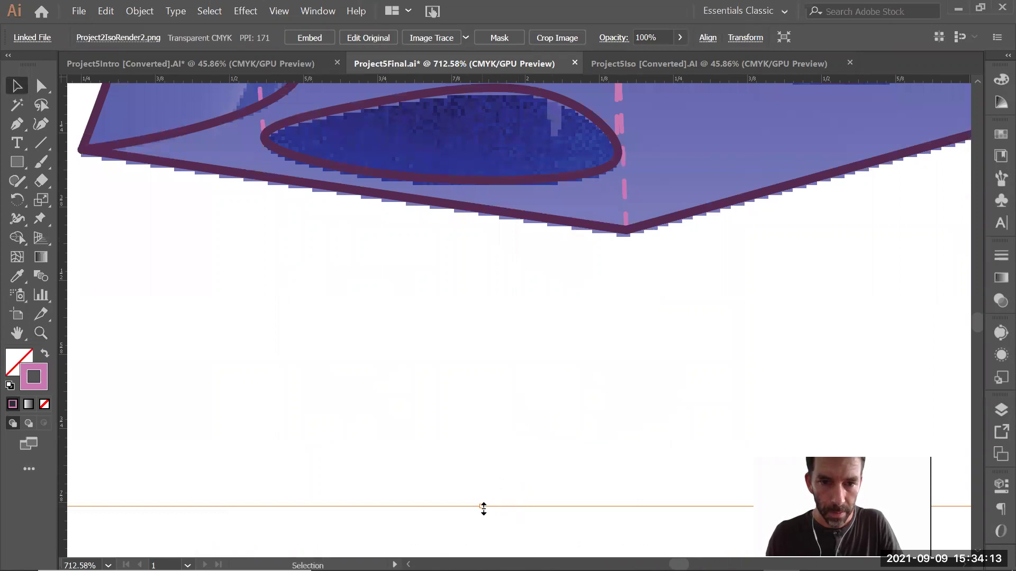
{"action": "left_click_drag", "start_coordinate": [483, 508], "coordinate": [483, 498]}
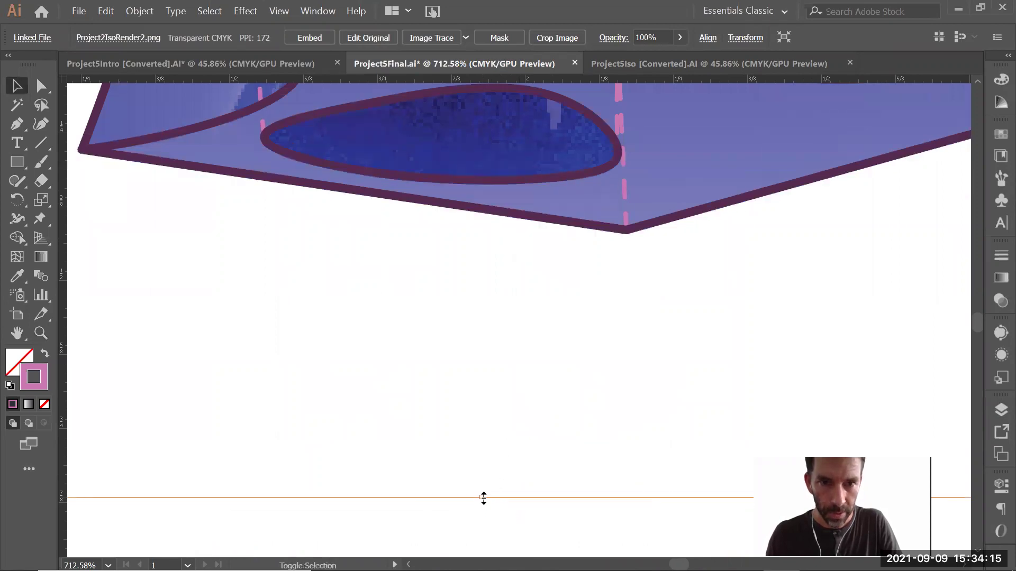
{"action": "key", "text": "z"}
{"action": "left_click", "coordinate": [543, 221], "text": "alt"}
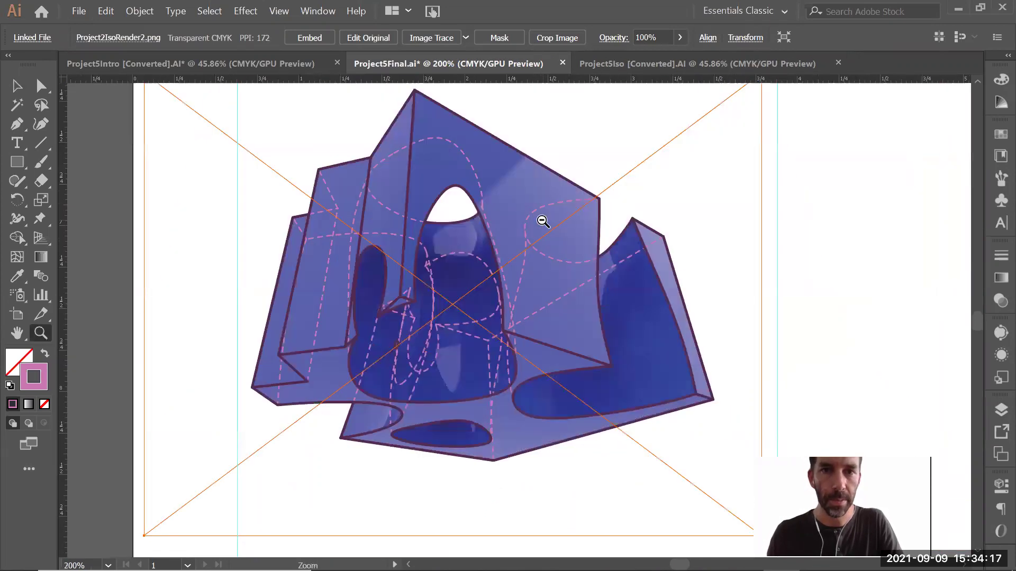
{"action": "left_click", "coordinate": [541, 223], "text": "alt"}
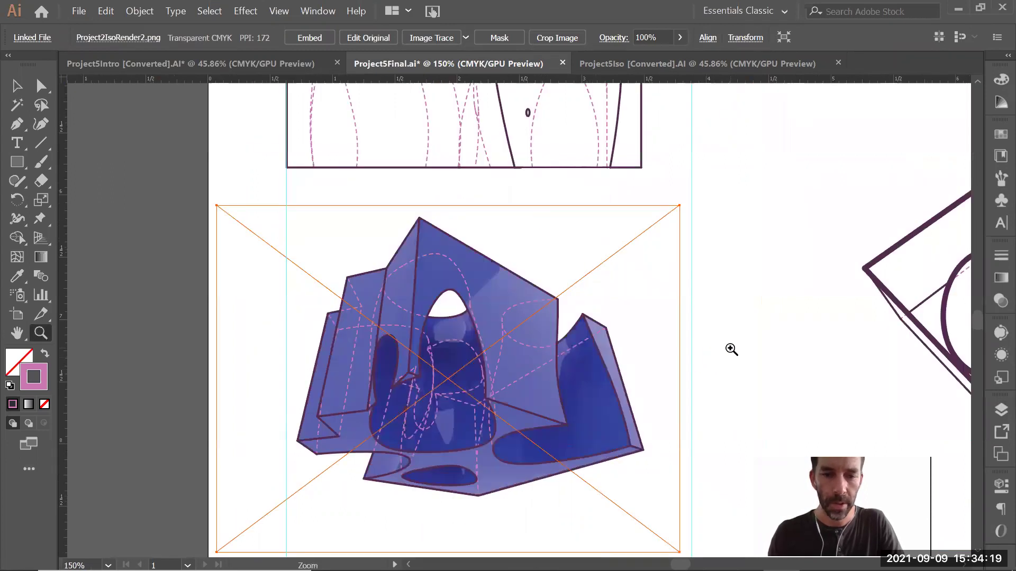
{"action": "key", "text": "v"}
{"action": "left_click", "coordinate": [730, 350]}
{"action": "left_click", "coordinate": [661, 280]}
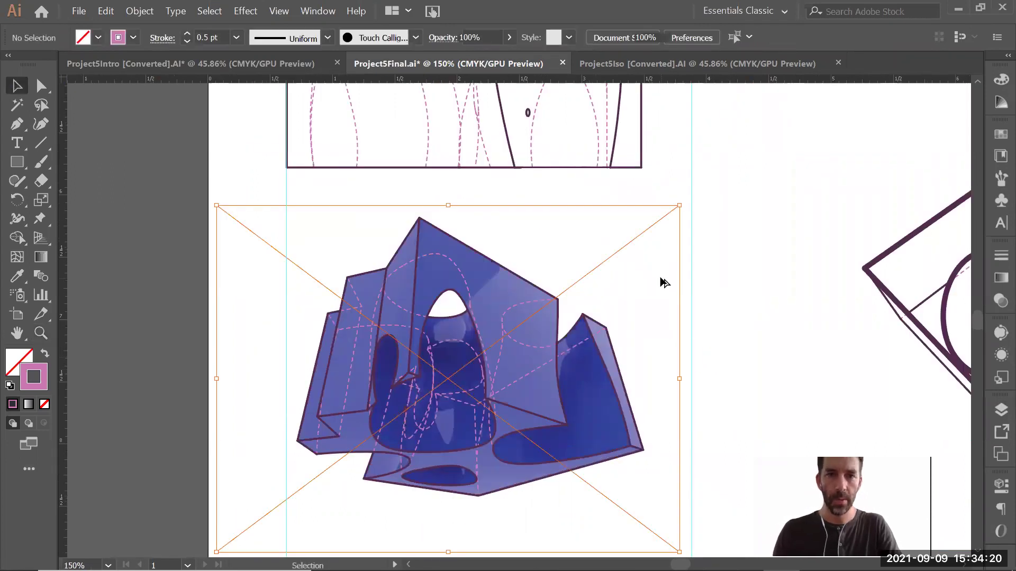
{"action": "left_click", "coordinate": [750, 318]}
Compare the isometric and perspective render overlays up close, examining image quality and alignment with the linework
{"action": "key", "text": "z"}
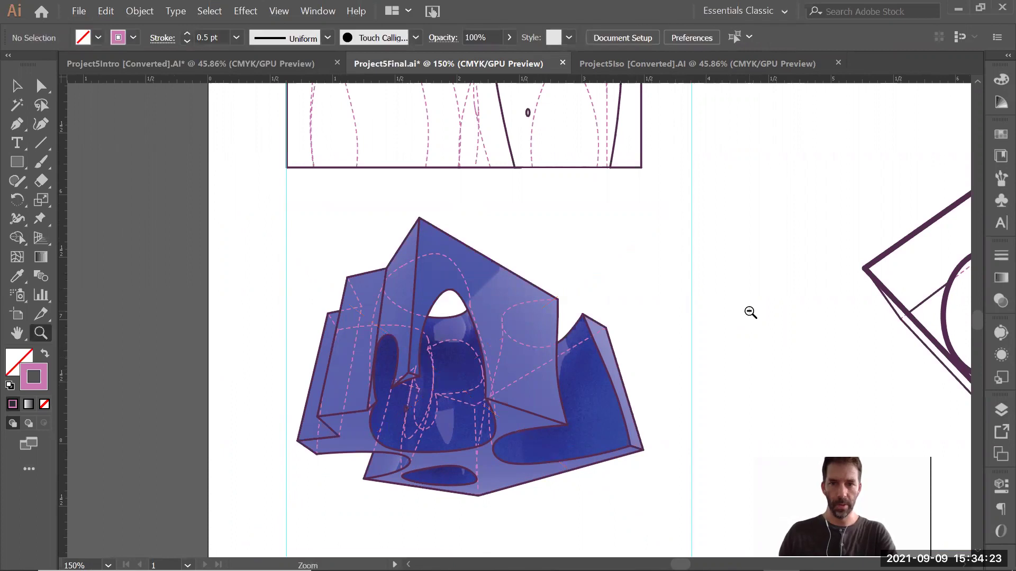
{"action": "left_click", "coordinate": [703, 256], "text": "alt"}
{"action": "left_click", "coordinate": [703, 256], "text": "alt"}
{"action": "scroll", "coordinate": [492, 192], "scroll_direction": "up", "scroll_amount": 2}
{"action": "scroll", "coordinate": [492, 192], "scroll_direction": "up", "scroll_amount": 2}
{"action": "left_click_drag", "start_coordinate": [405, 132], "coordinate": [705, 284]}
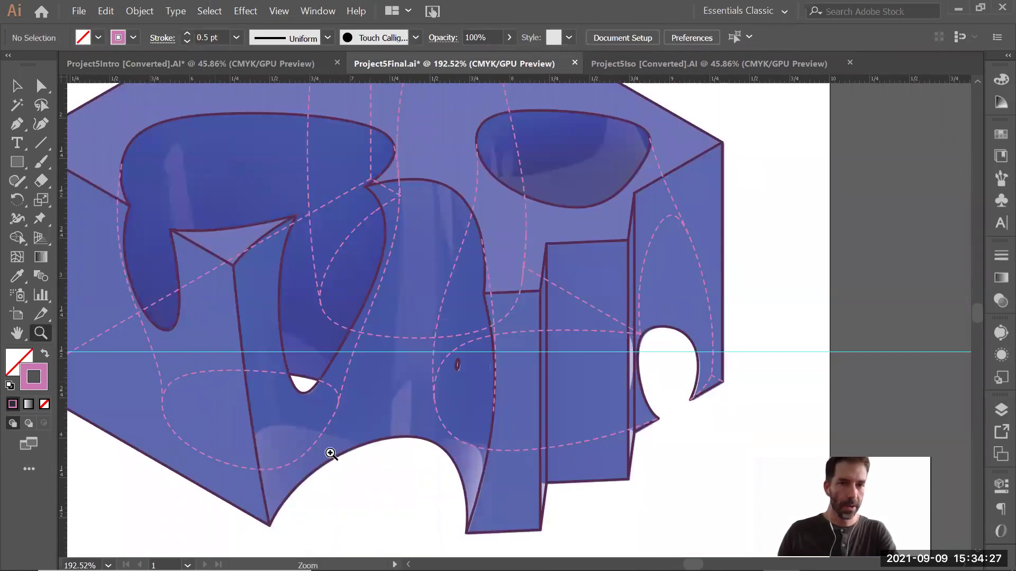
{"action": "left_click", "coordinate": [412, 382], "text": "alt"}
{"action": "left_click", "coordinate": [411, 379], "text": "alt"}
{"action": "left_click_drag", "start_coordinate": [235, 383], "coordinate": [494, 519]}
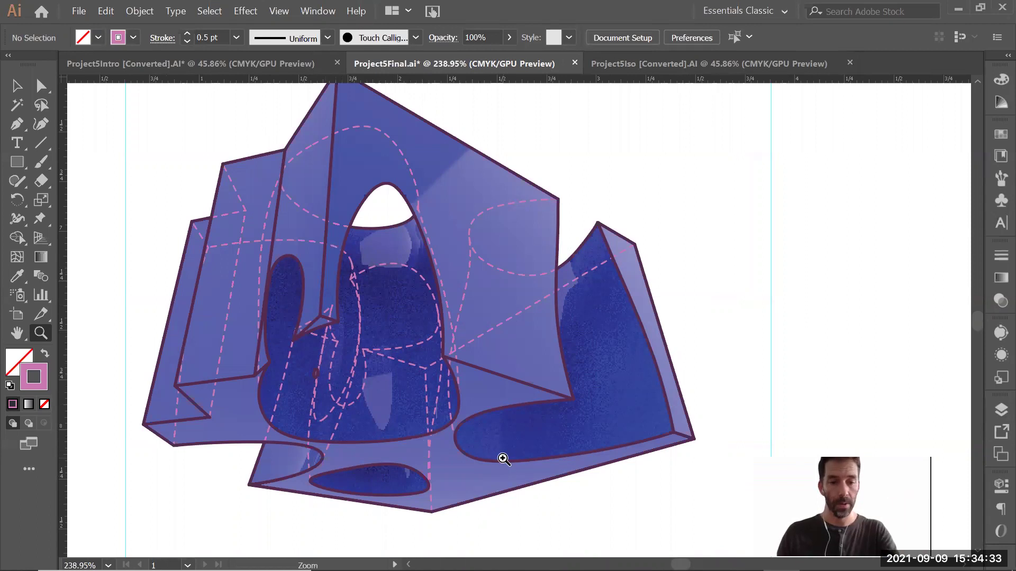
Return to the full sheet, check the linked perspective render's properties, and deselect it
{"action": "left_click", "coordinate": [572, 281], "text": "alt"}
{"action": "left_click", "coordinate": [562, 275], "text": "alt"}
{"action": "left_click", "coordinate": [559, 274], "text": "alt"}
{"action": "left_click", "coordinate": [569, 275], "text": "alt"}
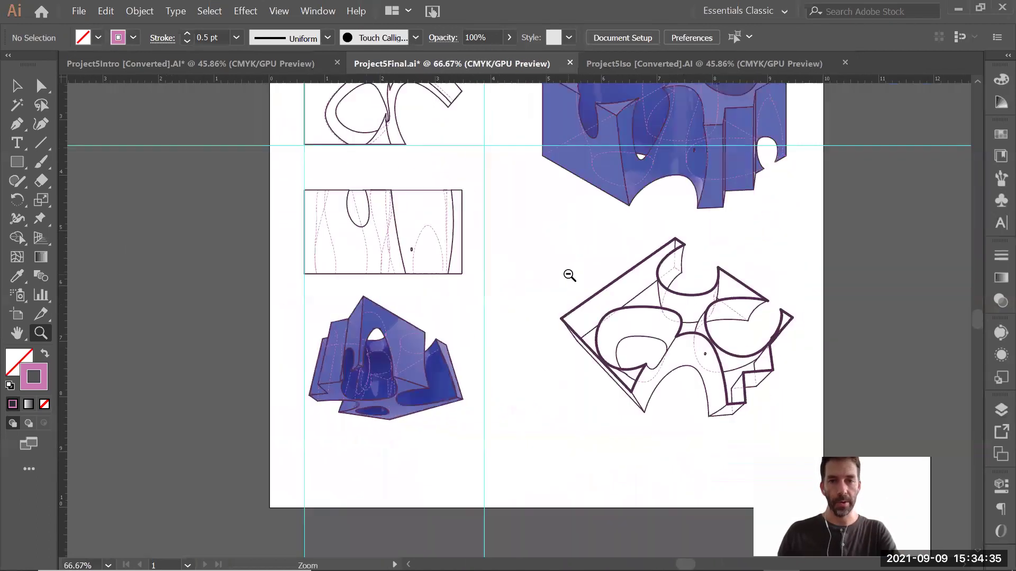
{"action": "left_click", "coordinate": [590, 268]}
{"action": "left_click", "coordinate": [590, 267], "text": "alt"}
{"action": "left_click", "coordinate": [588, 259], "text": "alt"}
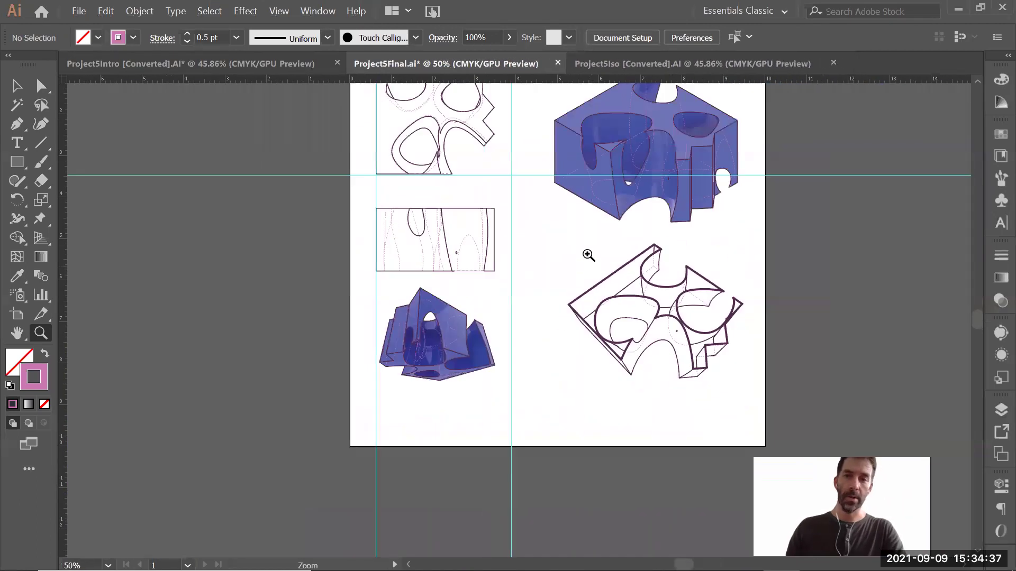
{"action": "key", "text": "ctrl+0"}
{"action": "key", "text": "v"}
{"action": "left_click", "coordinate": [458, 391]}
{"action": "left_click", "coordinate": [995, 485]}
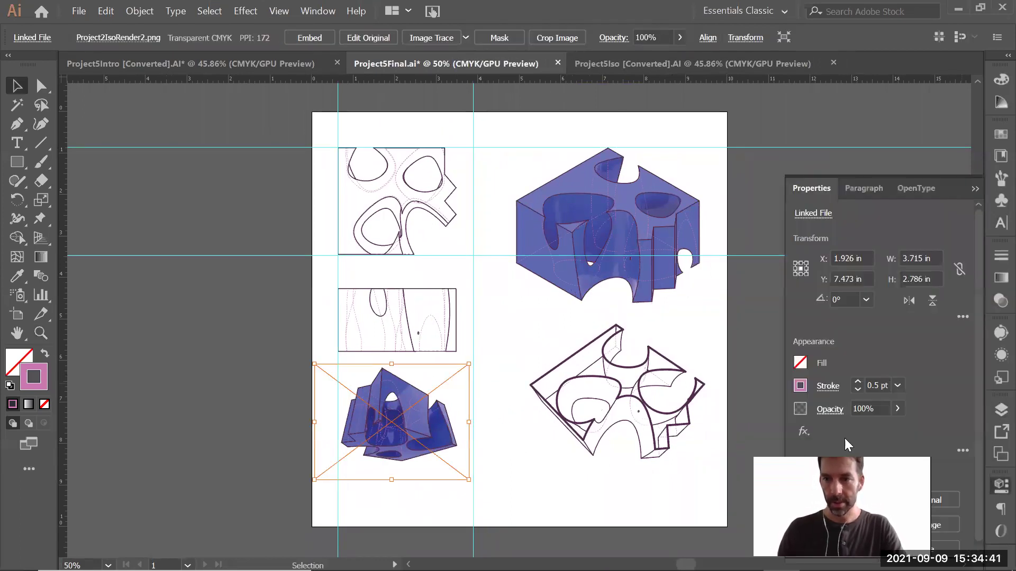
{"action": "left_click", "coordinate": [974, 191]}
{"action": "left_click", "coordinate": [795, 378]}
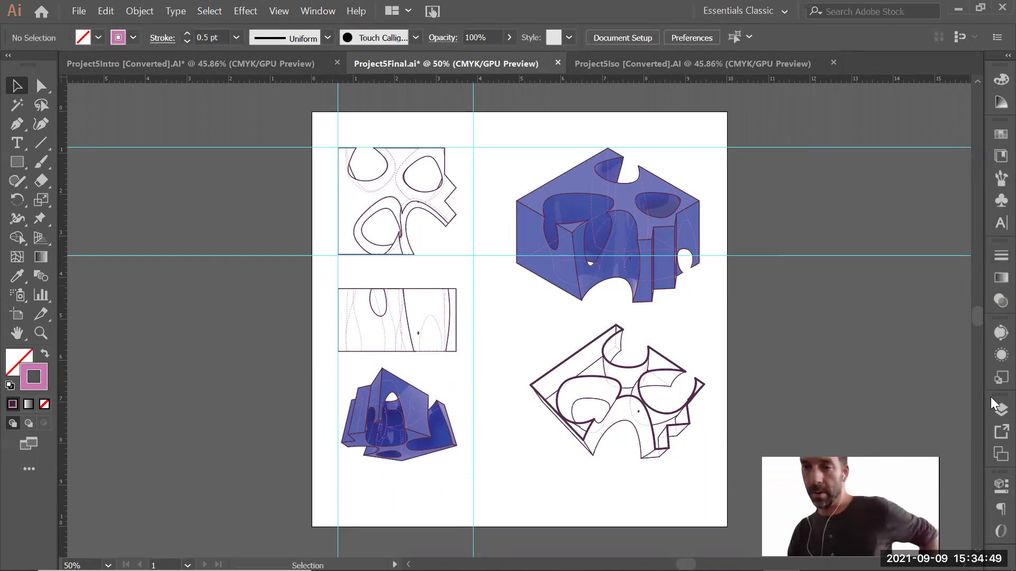
Hide all drawing and Render layers, then show only the Project5PerspectiveCutCool visible ClippingPlaneIntersections layer and frame its section-cut outlines
{"action": "left_click", "coordinate": [995, 411]}
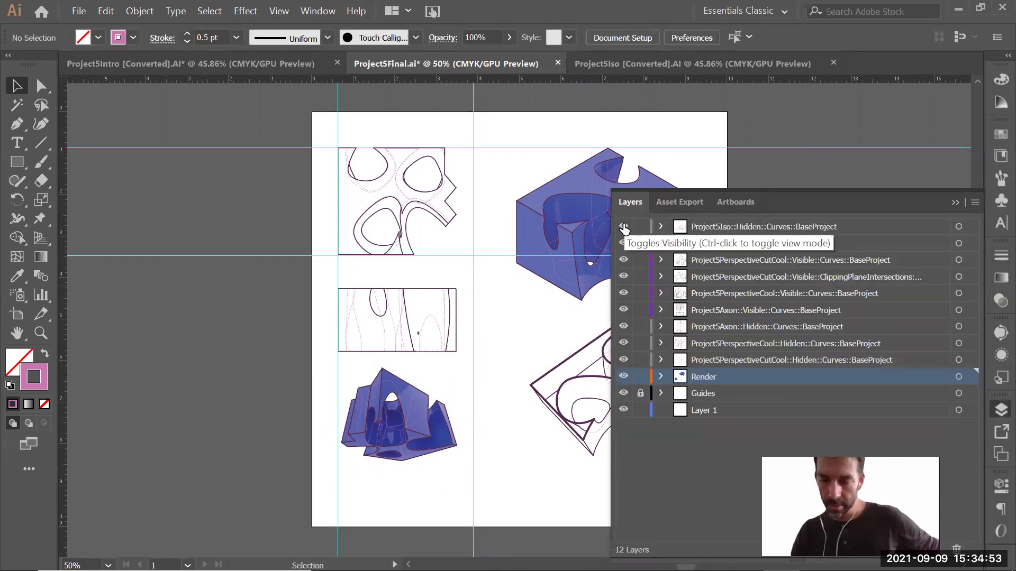
{"action": "left_click_drag", "start_coordinate": [623, 233], "coordinate": [633, 382]}
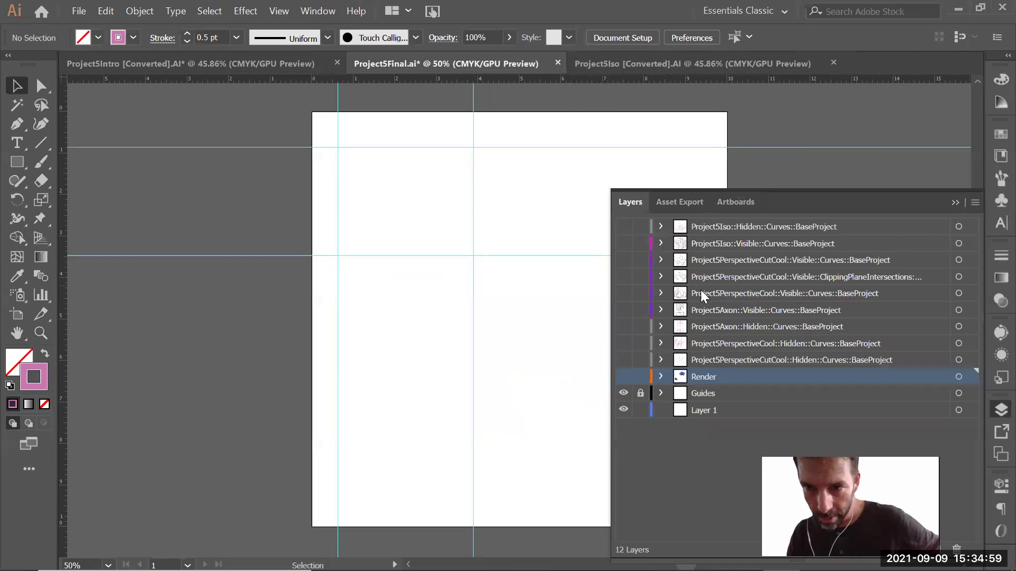
{"action": "left_click", "coordinate": [624, 276]}
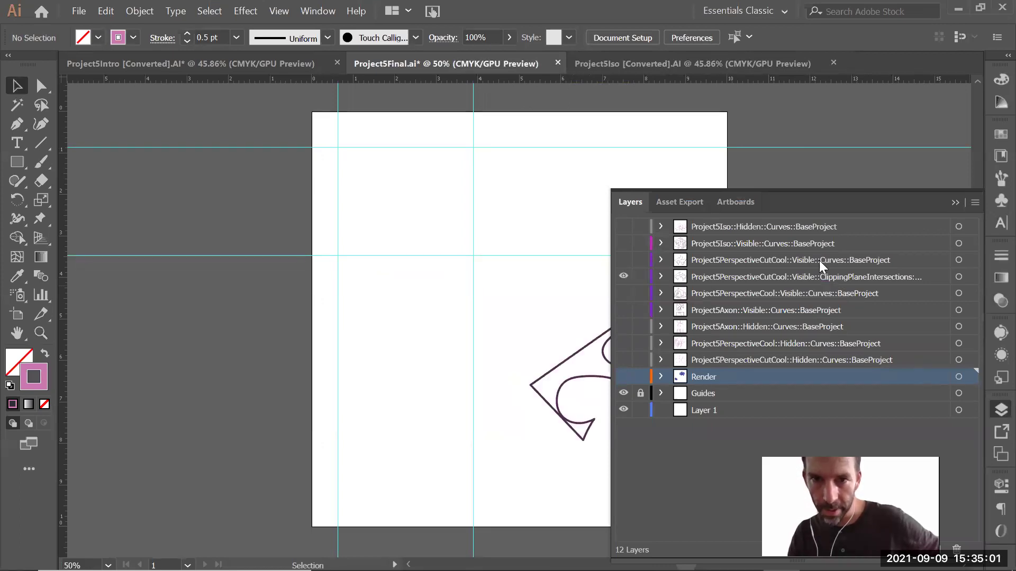
{"action": "left_click", "coordinate": [955, 203]}
{"action": "key", "text": "z"}
{"action": "left_click_drag", "start_coordinate": [519, 310], "coordinate": [732, 478]}
{"action": "left_click_drag", "start_coordinate": [666, 431], "coordinate": [712, 397]}
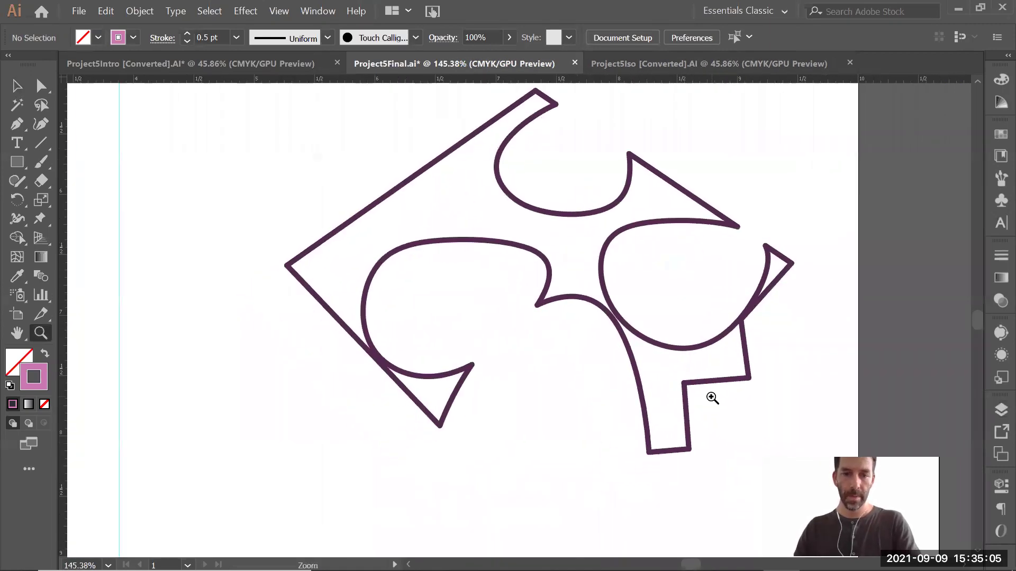
{"action": "key", "text": "ctrl+1"}
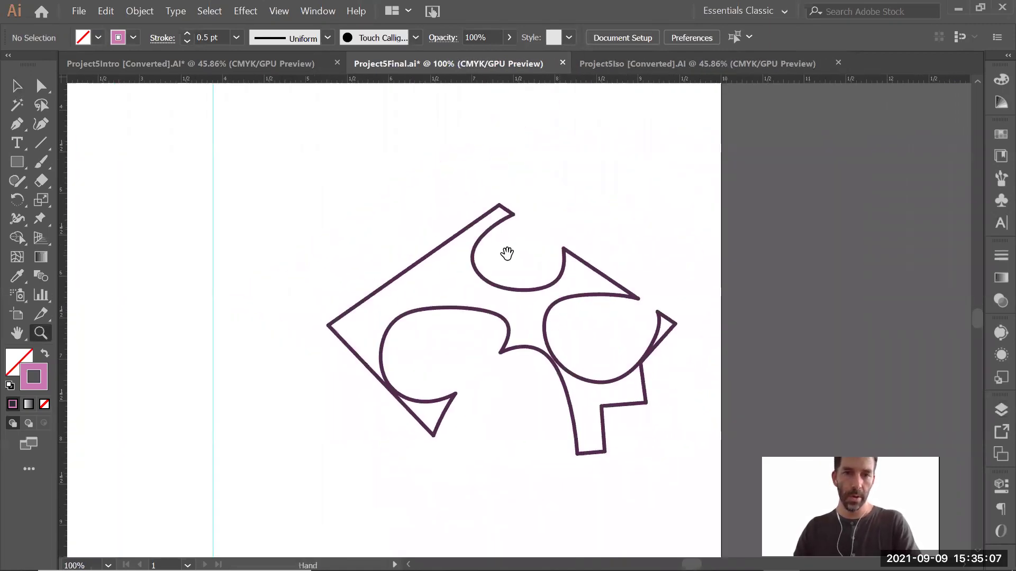
{"action": "left_click_drag", "start_coordinate": [472, 368], "coordinate": [480, 351]}
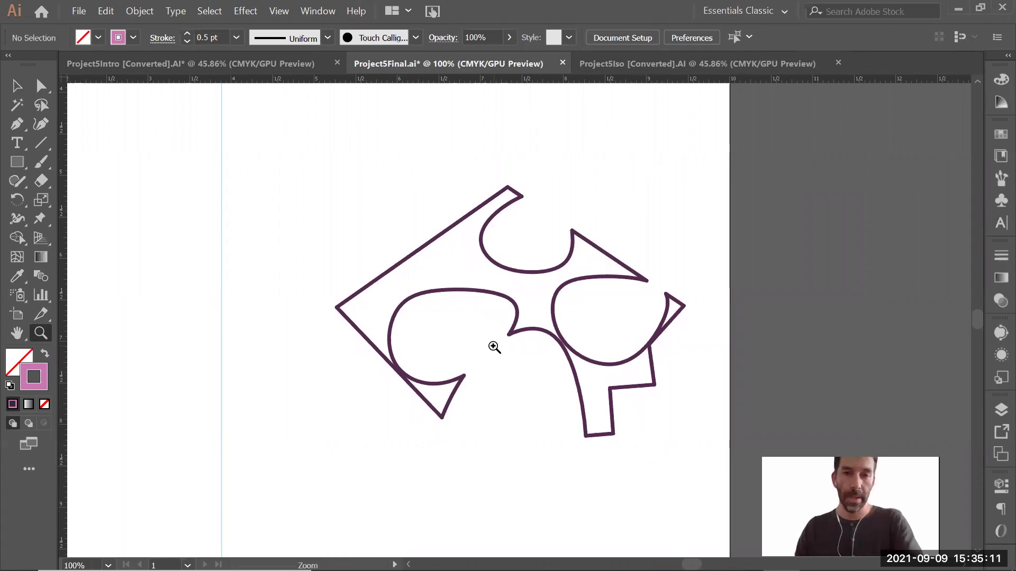
Select the section-cut outlines for Live Paint, trying magenta stroke FF08C5 and settling on dark purple 70015B
{"action": "key", "text": "k"}
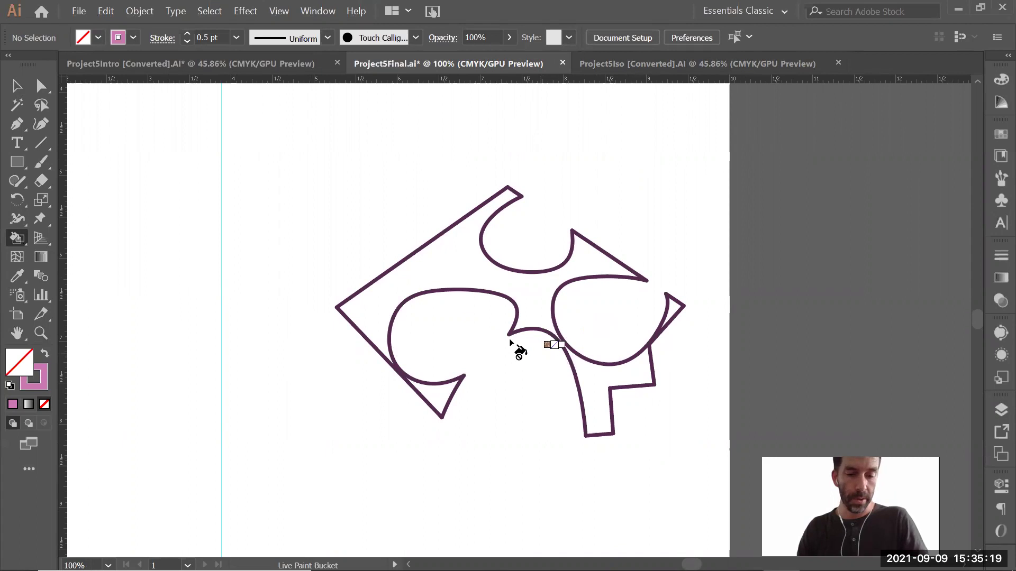
{"action": "left_click_drag", "start_coordinate": [300, 147], "coordinate": [715, 490], "text": "ctrl"}
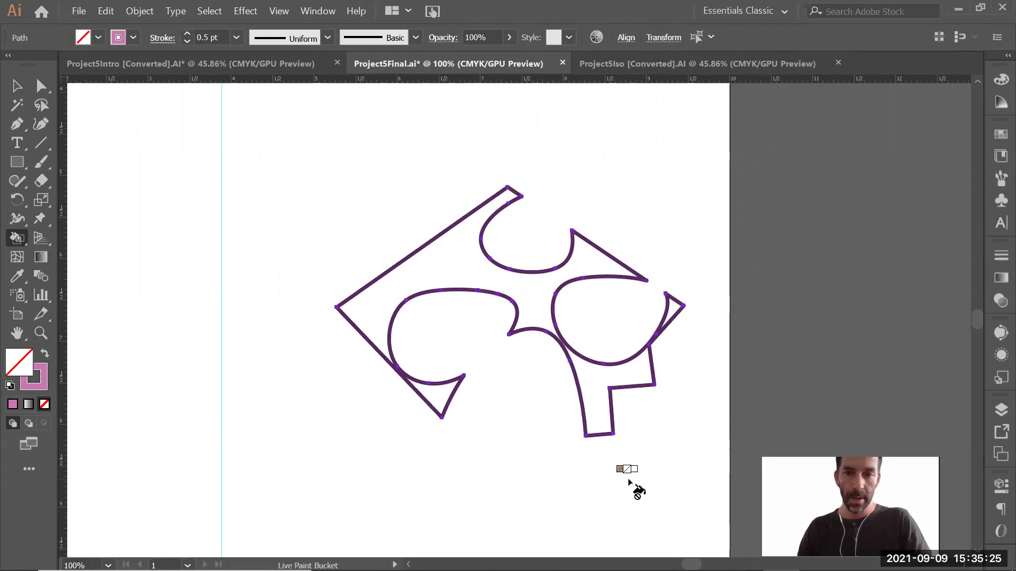
{"action": "double_click", "coordinate": [42, 384]}
{"action": "left_click_drag", "start_coordinate": [118, 81], "coordinate": [219, 52]}
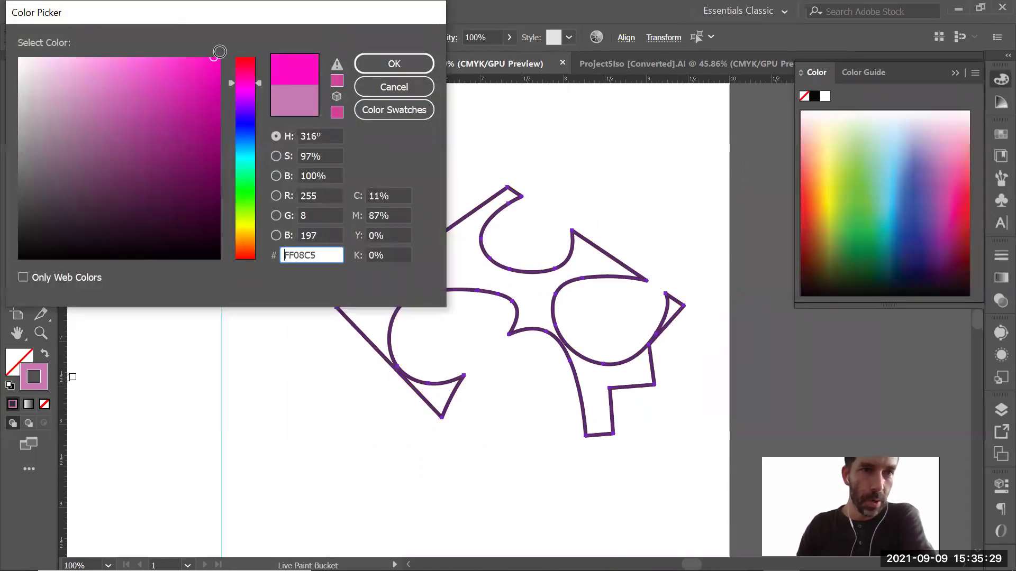
{"action": "left_click", "coordinate": [407, 72]}
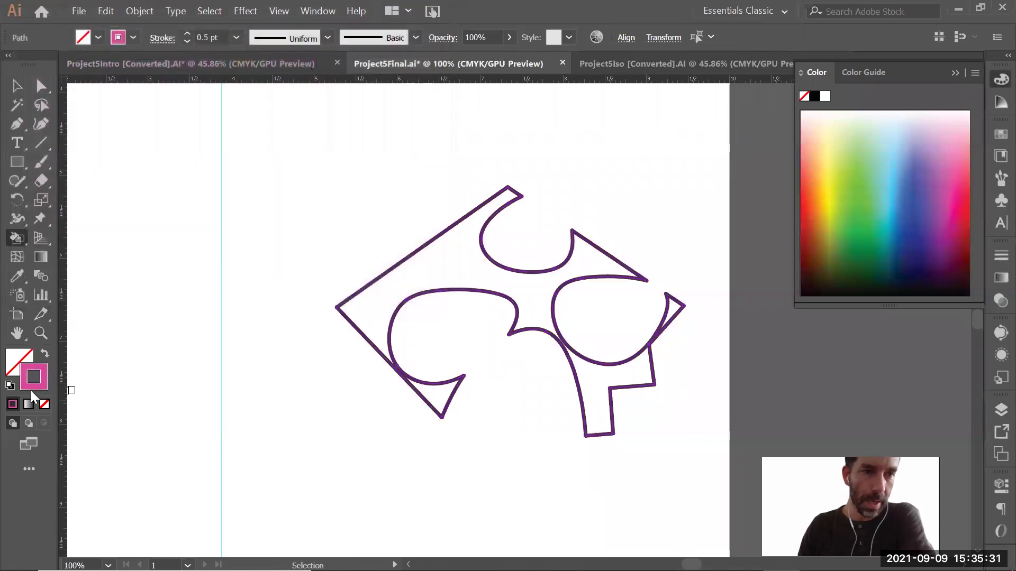
{"action": "double_click", "coordinate": [34, 379]}
{"action": "mouse_move", "coordinate": [165, 208]}
{"action": "left_mouse_down"}
{"action": "mouse_move", "coordinate": [66, 215]}
{"action": "mouse_move", "coordinate": [219, 134]}
{"action": "mouse_move", "coordinate": [199, 145]}
{"action": "mouse_move", "coordinate": [223, 168]}
{"action": "left_mouse_up"}
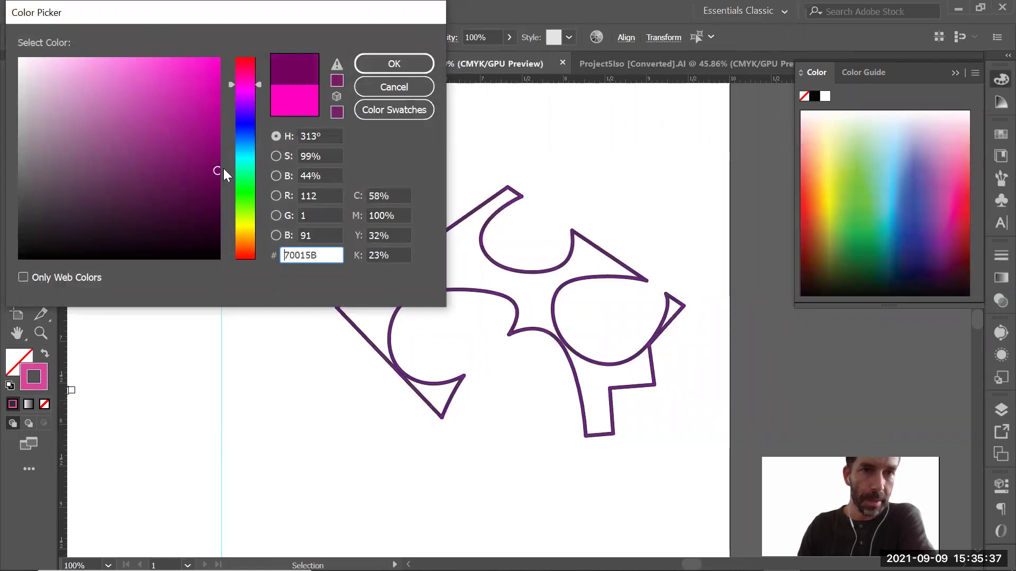
{"action": "left_click", "coordinate": [394, 87]}
{"action": "key", "text": "k"}
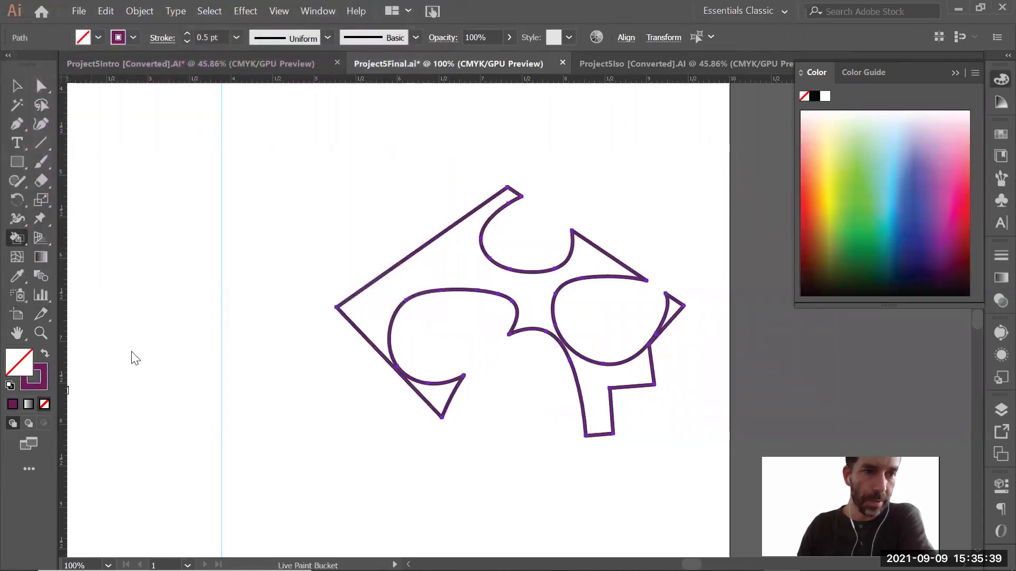
Set the fill colour to blue 000DFF, Live Paint the main section region and its two small corner pieces, and deselect
{"action": "mouse_move", "coordinate": [242, 106]}
{"action": "left_mouse_down"}
{"action": "mouse_move", "coordinate": [246, 126]}
{"action": "mouse_move", "coordinate": [227, 41]}
{"action": "left_mouse_up"}
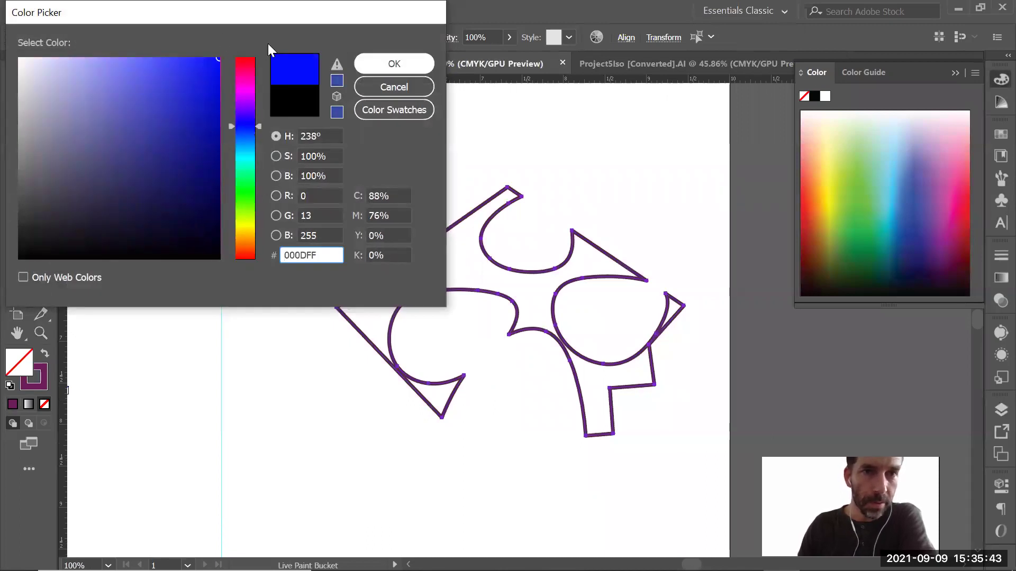
{"action": "left_click", "coordinate": [394, 63]}
{"action": "left_click", "coordinate": [446, 277]}
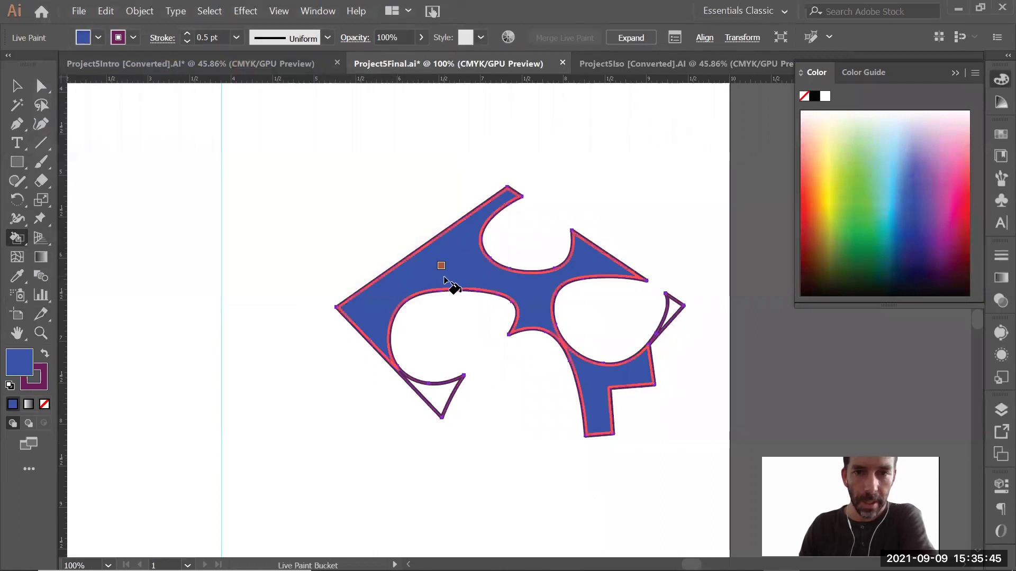
{"action": "left_click", "coordinate": [447, 401]}
{"action": "left_click", "coordinate": [672, 313]}
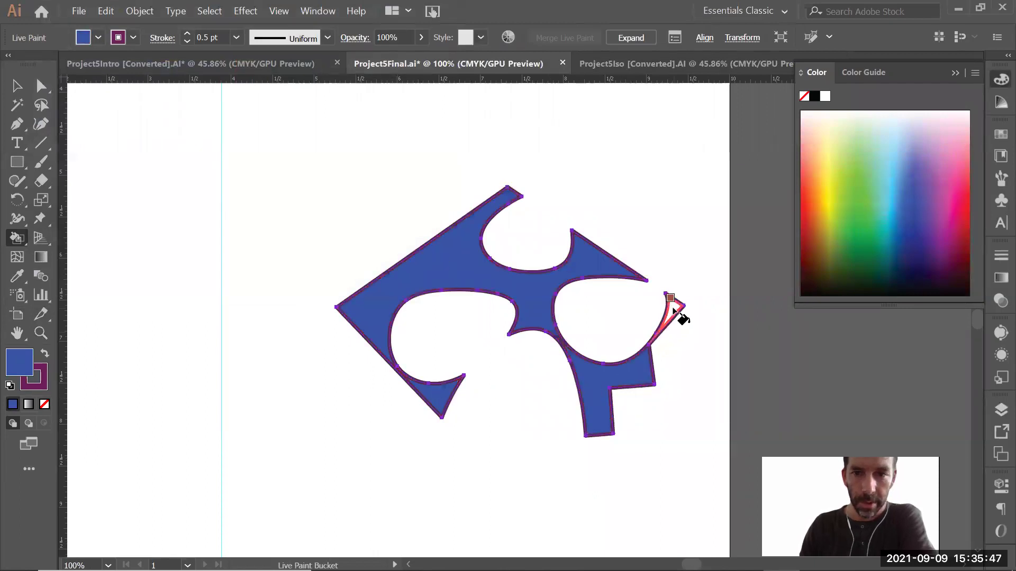
{"action": "key", "text": "v"}
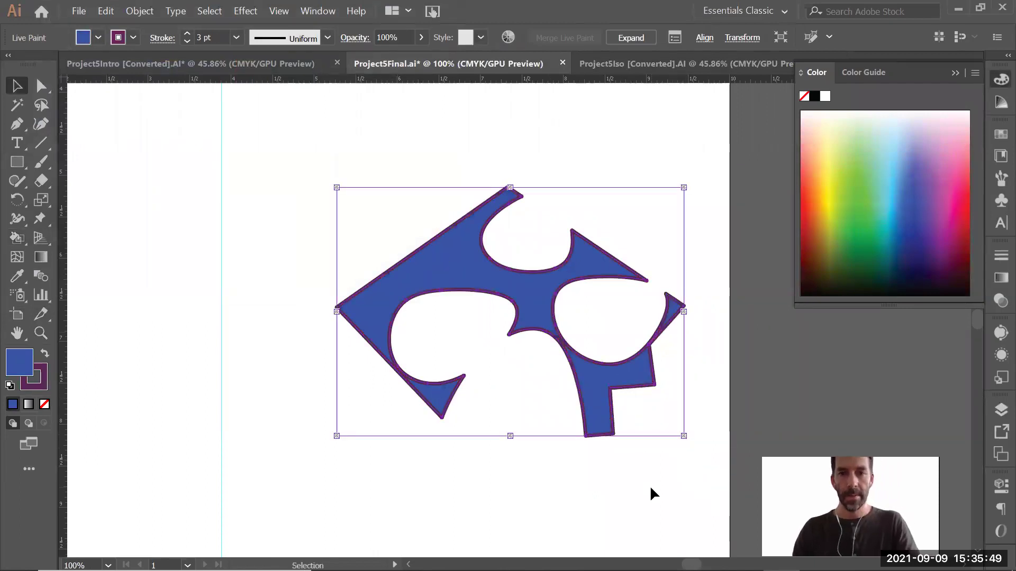
{"action": "key", "text": "ctrl+shift+a"}
Turn all the hidden drawing and Render layers back on and inspect the filled section-cut perspective on the sheet
{"action": "key", "text": "z"}
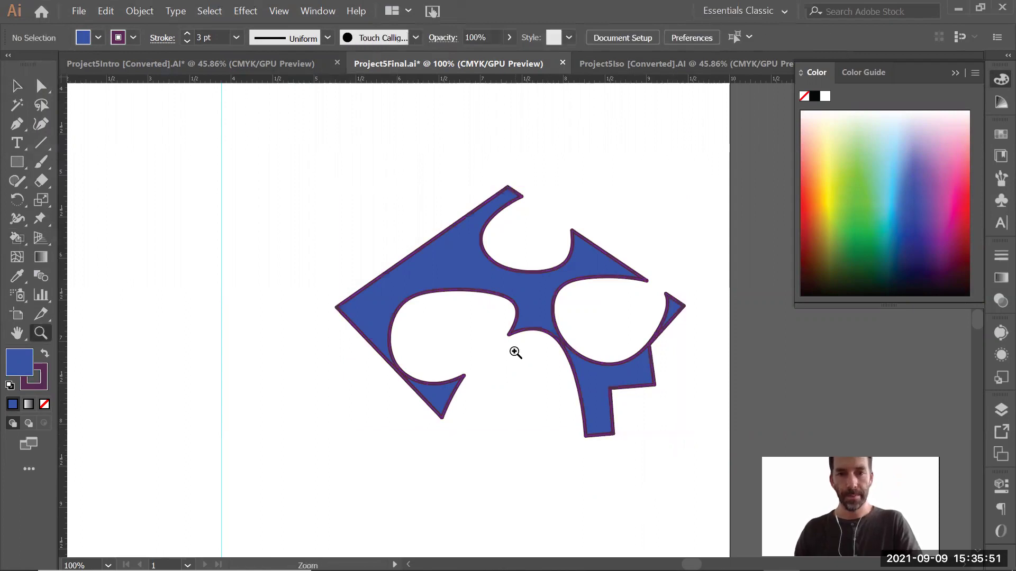
{"action": "left_click", "coordinate": [477, 342], "text": "alt"}
{"action": "left_click", "coordinate": [477, 343], "text": "alt"}
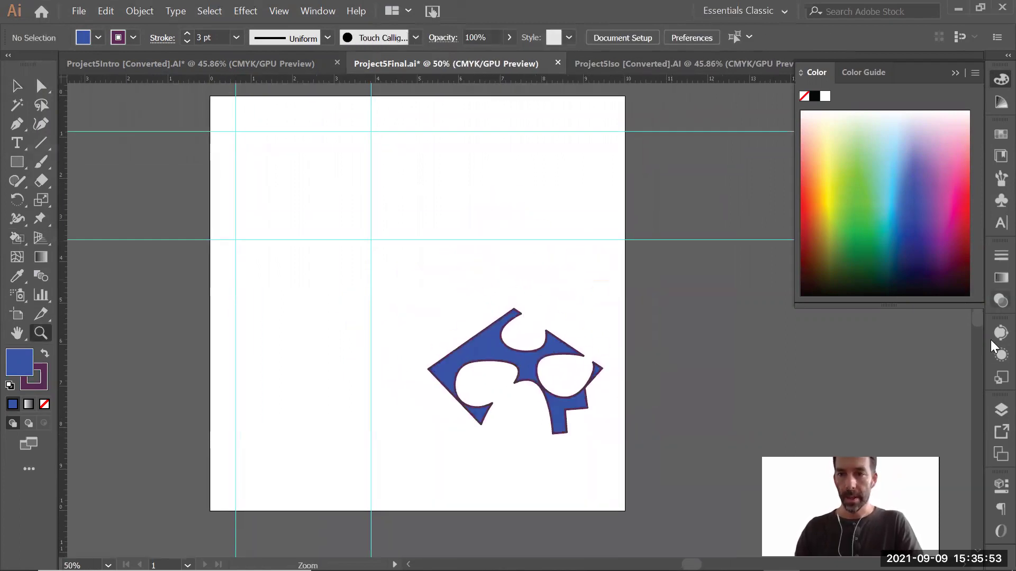
{"action": "left_click", "coordinate": [1000, 410]}
{"action": "left_click_drag", "start_coordinate": [623, 385], "coordinate": [624, 262]}
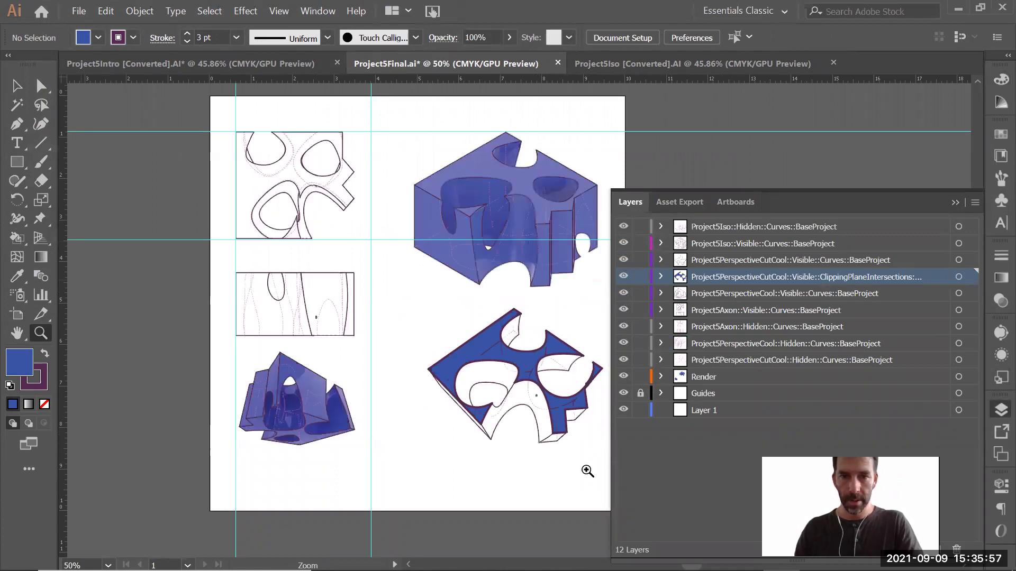
{"action": "left_click", "coordinate": [955, 203]}
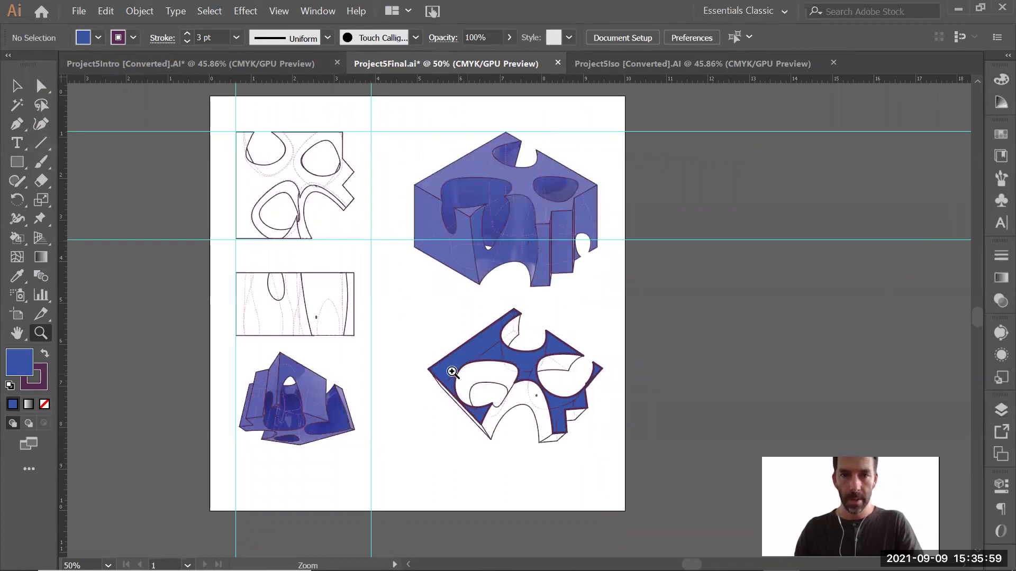
{"action": "left_click_drag", "start_coordinate": [379, 303], "coordinate": [642, 470]}
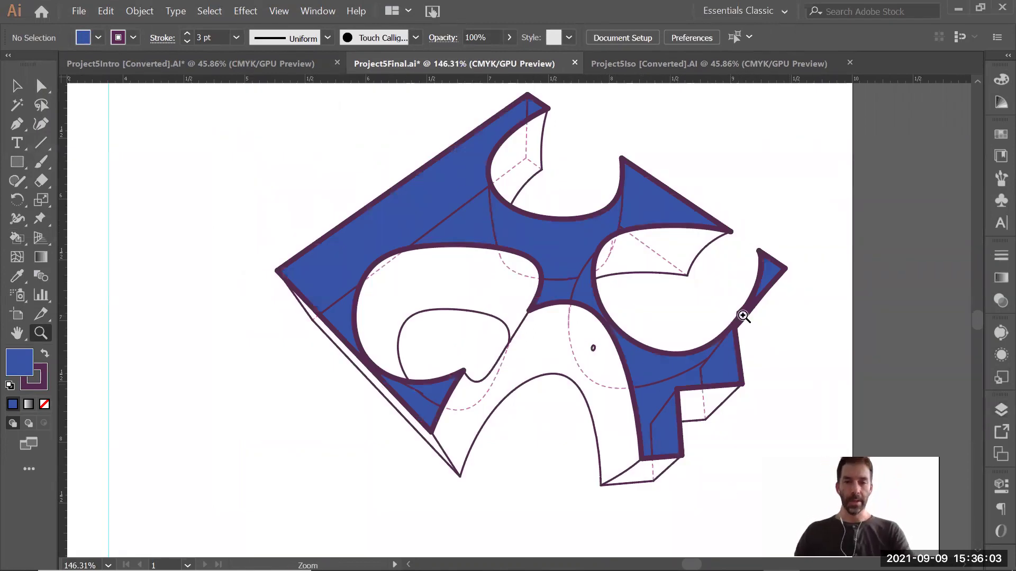
{"action": "left_click", "coordinate": [277, 400], "text": "alt"}
{"action": "left_click", "coordinate": [341, 275], "text": "alt"}
{"action": "left_click_drag", "start_coordinate": [741, 290], "coordinate": [605, 410]}
{"action": "left_click", "coordinate": [782, 341], "text": "alt"}
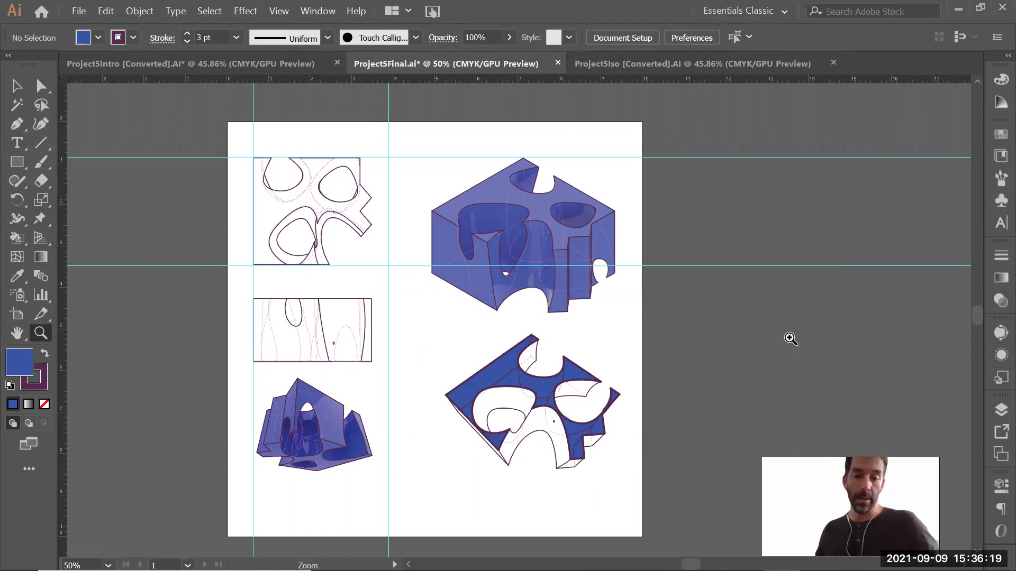
Switch to Rhino, close the finished perspective render window, and turn on the clipping plane layer
{"action": "key", "text": "alt+Tab"}
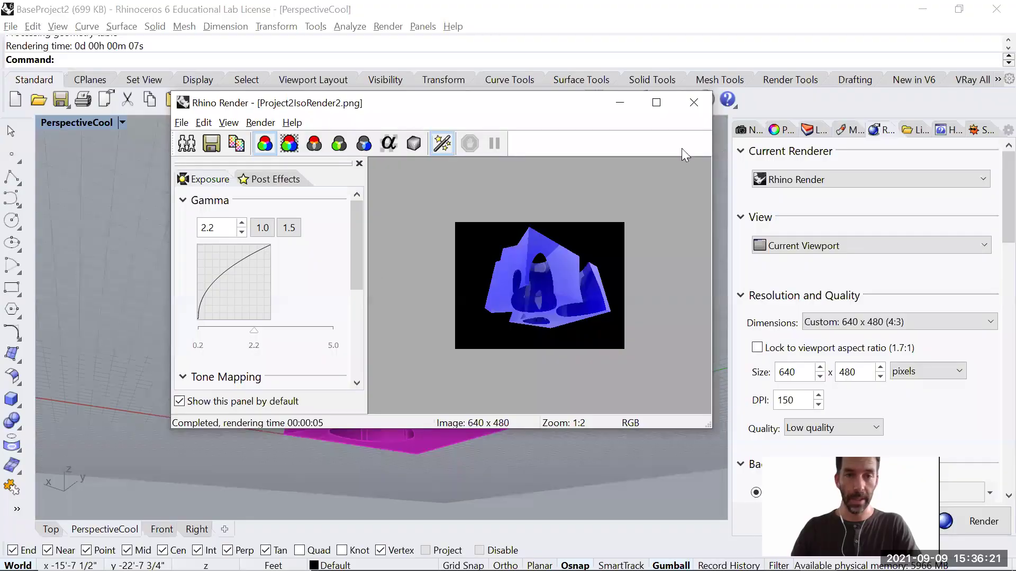
{"action": "left_click", "coordinate": [704, 103]}
{"action": "left_click", "coordinate": [816, 130]}
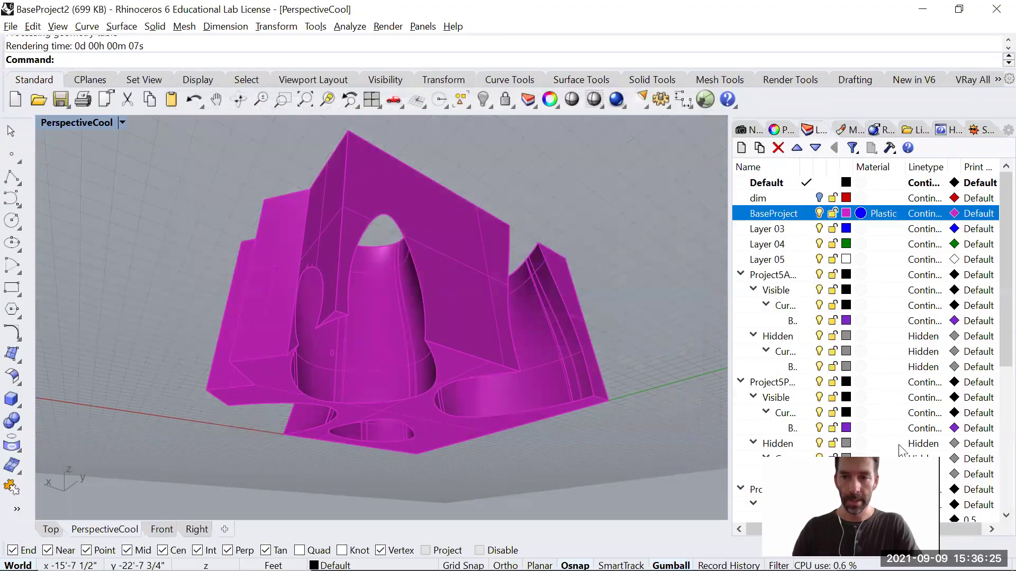
{"action": "scroll", "coordinate": [796, 489], "scroll_direction": "down", "scroll_amount": 3}
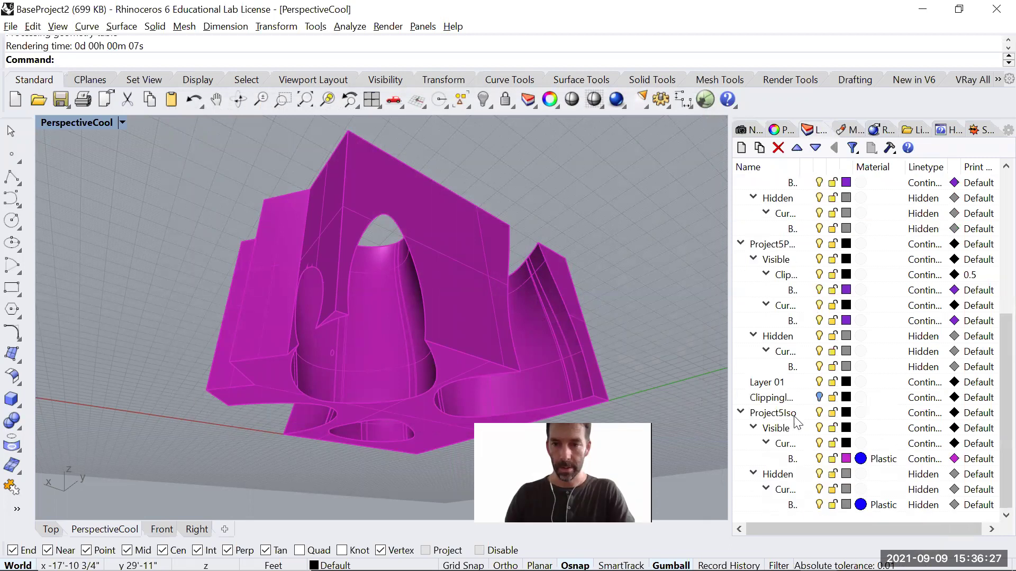
{"action": "left_click", "coordinate": [769, 397]}
{"action": "left_click", "coordinate": [819, 397]}
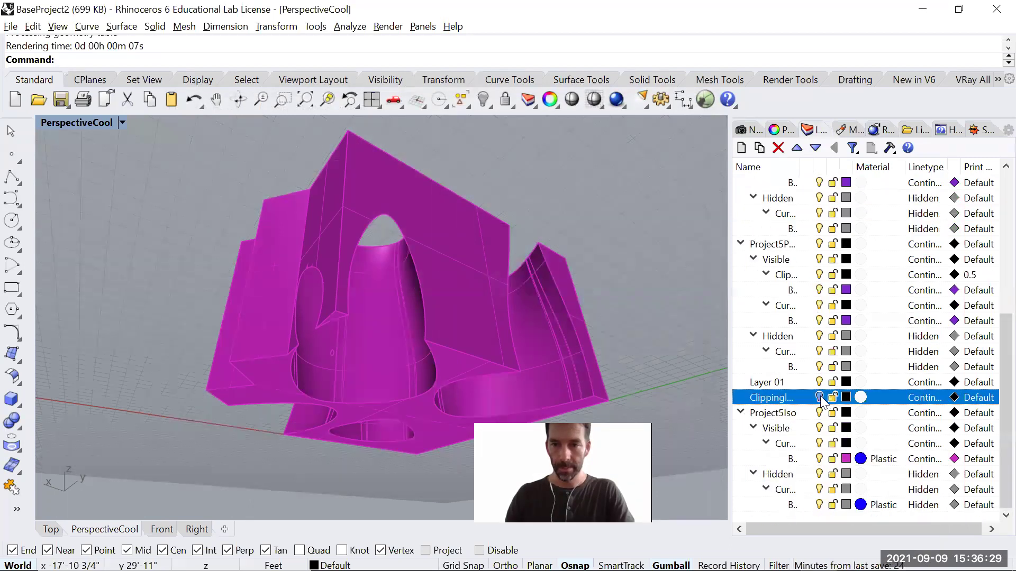
Restore the saved PerspectiveCutCool view in the viewport, clear the object selection, and render the view
{"action": "left_click", "coordinate": [123, 121]}
{"action": "mouse_move", "coordinate": [180, 349]}
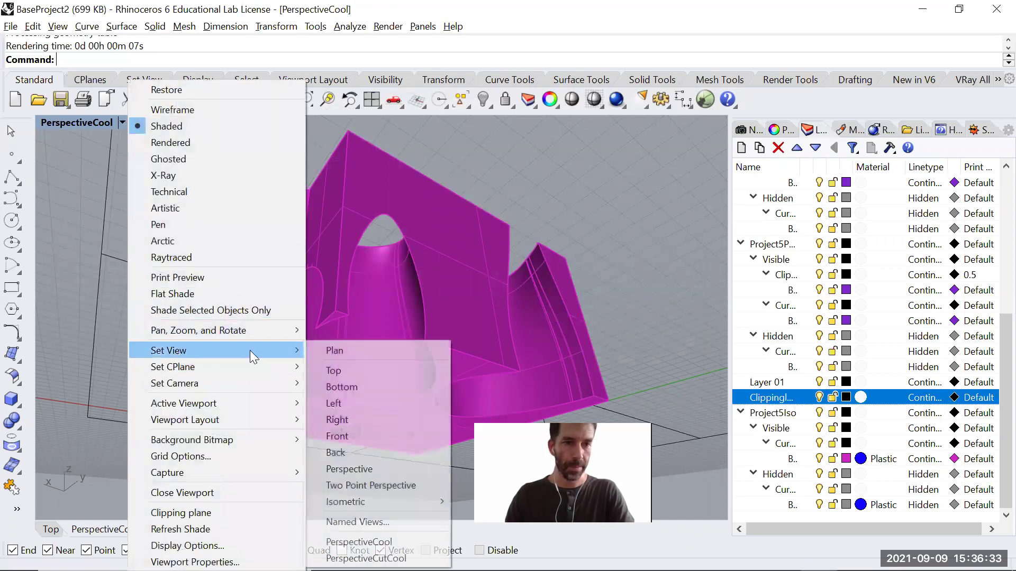
{"action": "left_click", "coordinate": [371, 557]}
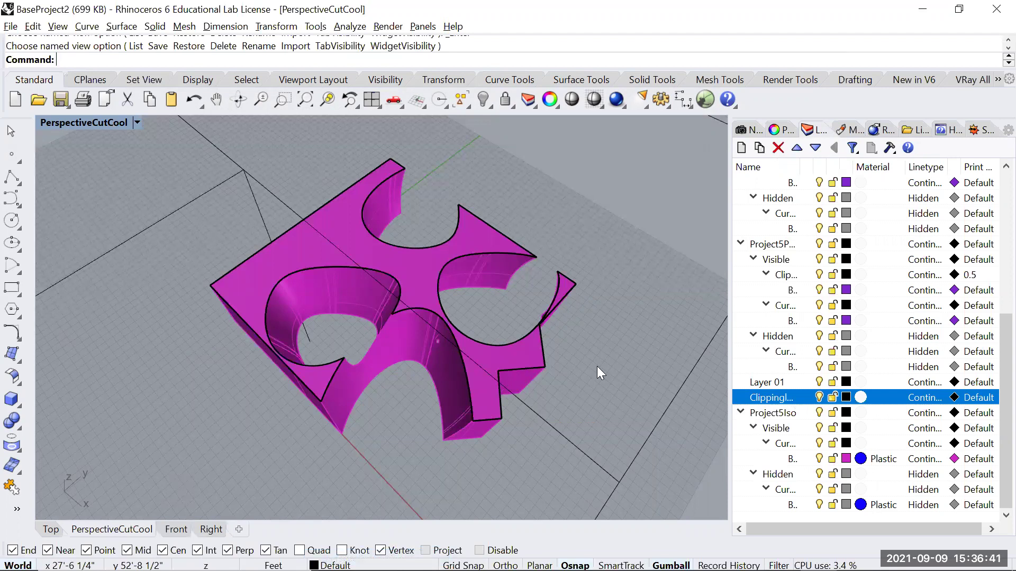
{"action": "key", "text": "ctrl+a"}
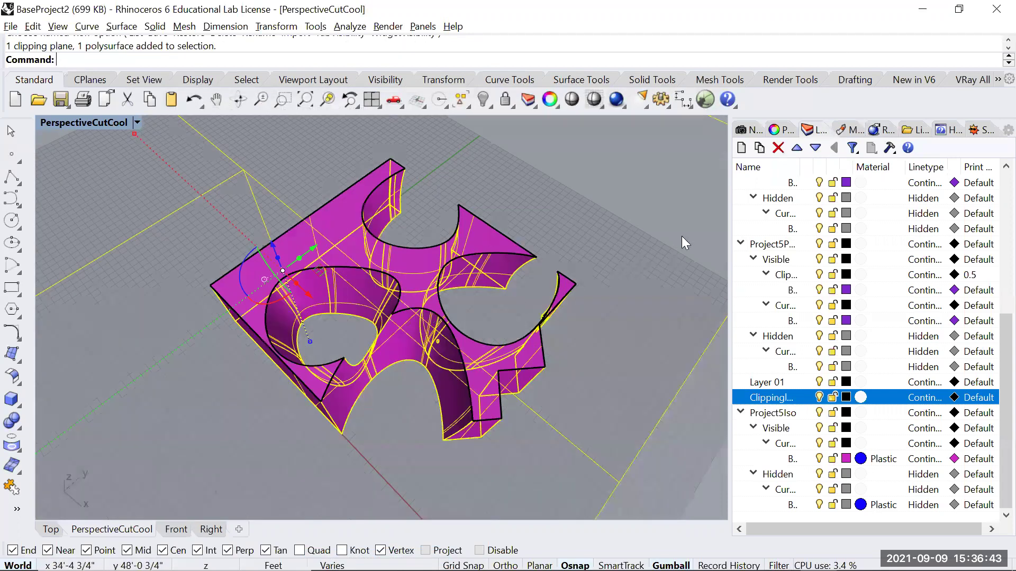
{"action": "left_click", "coordinate": [667, 433]}
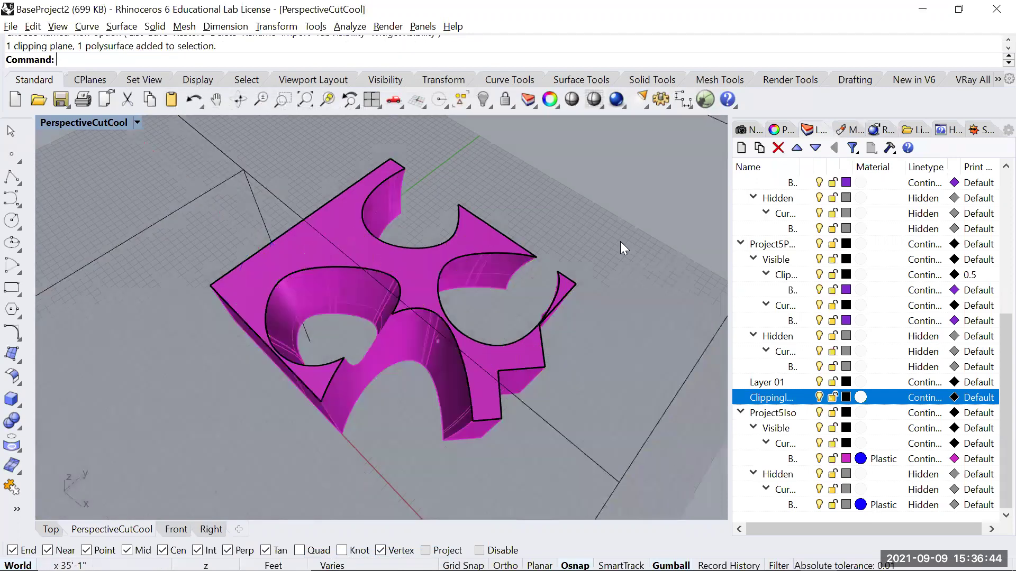
{"action": "left_click", "coordinate": [617, 101]}
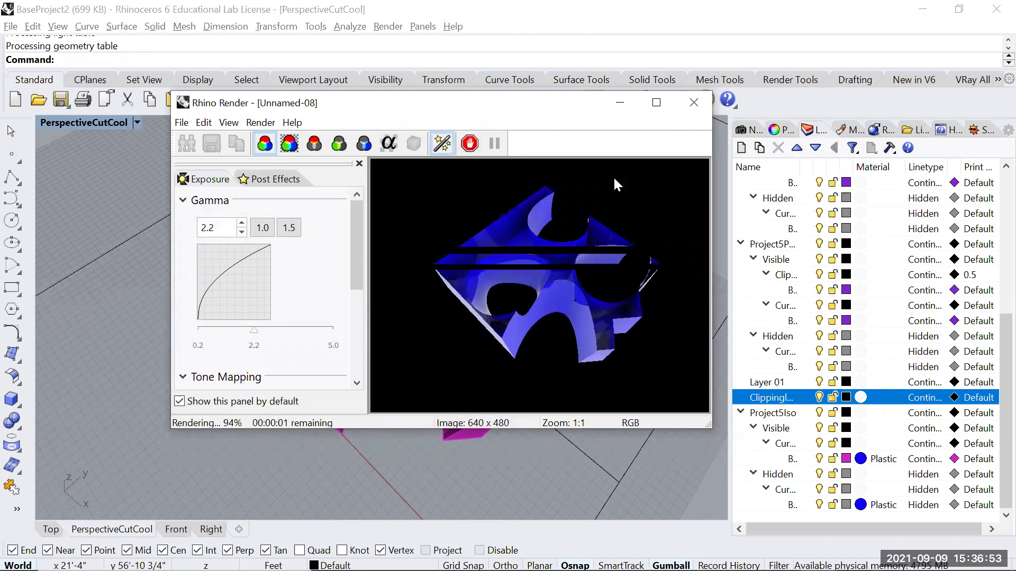
Save the blue section-cut perspective render as the PNG file Project2IsoRender3 in the ClassWork folder and close the render window
{"action": "left_click", "coordinate": [181, 123]}
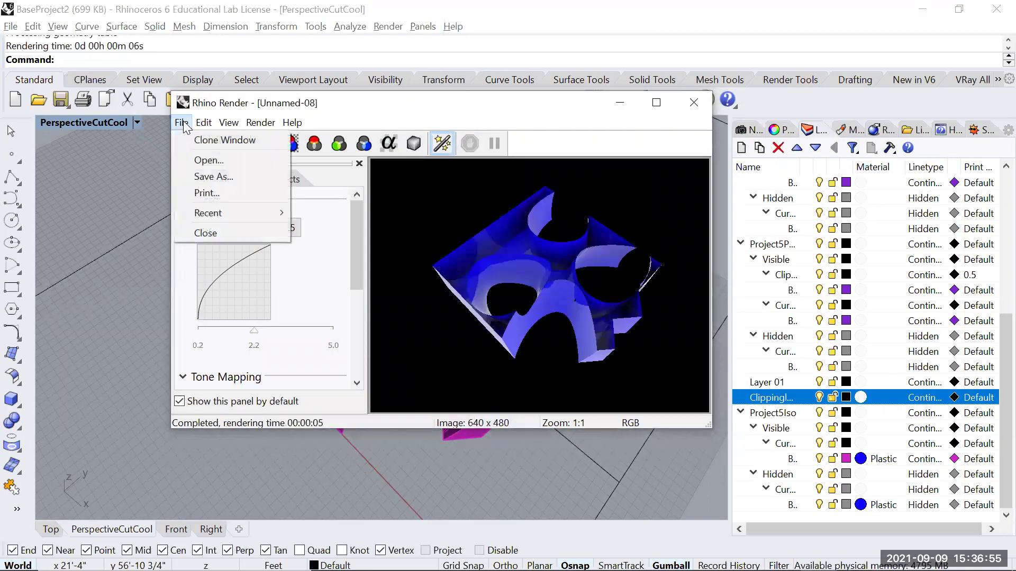
{"action": "left_click", "coordinate": [214, 177]}
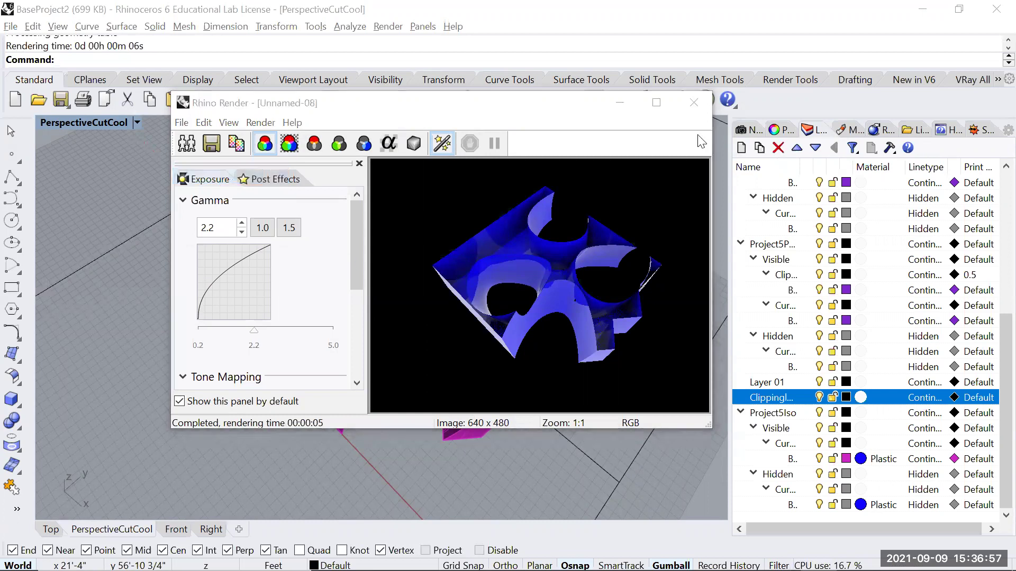
{"action": "key", "text": "Escape"}
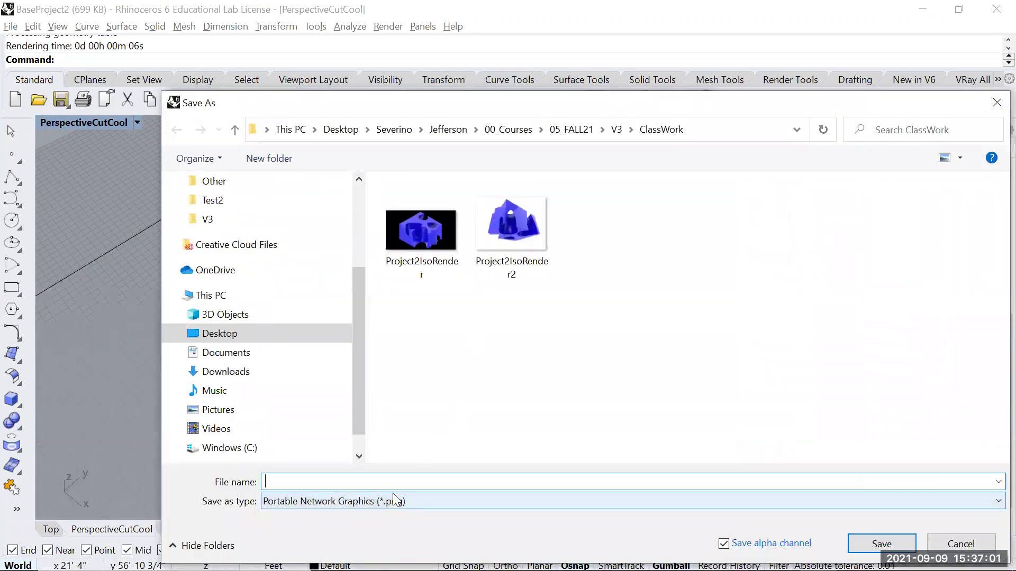
{"action": "left_click", "coordinate": [511, 234]}
{"action": "left_click", "coordinate": [370, 481]}
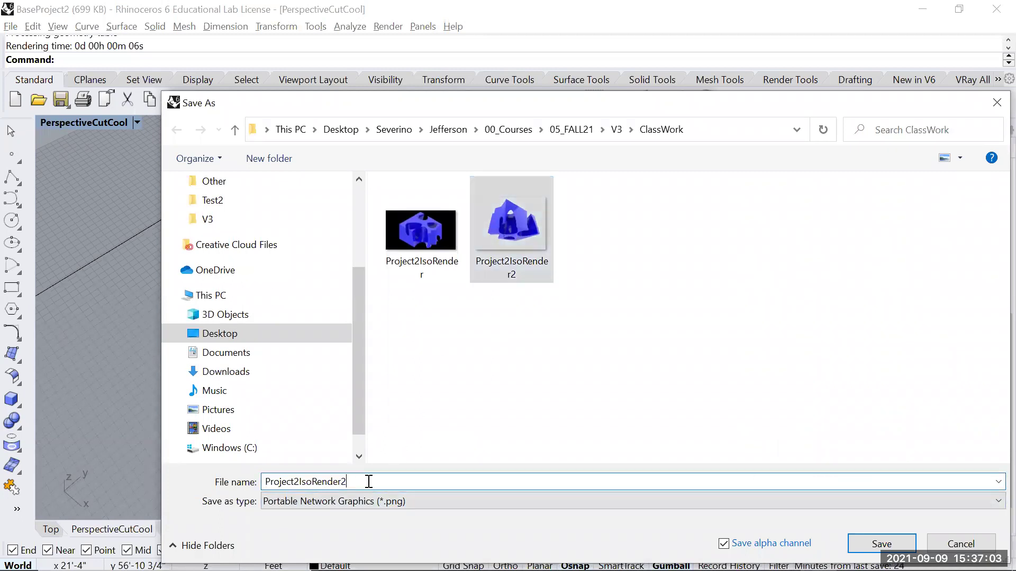
{"action": "key", "text": "BackSpace"}
{"action": "type", "text": "3"}
{"action": "key", "text": "Return"}
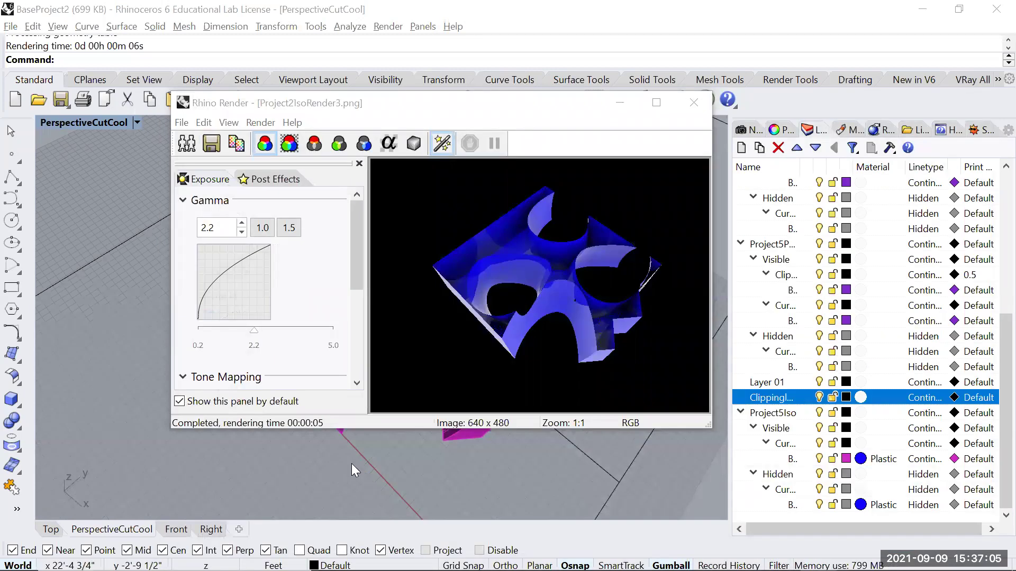
{"action": "left_click", "coordinate": [690, 104]}
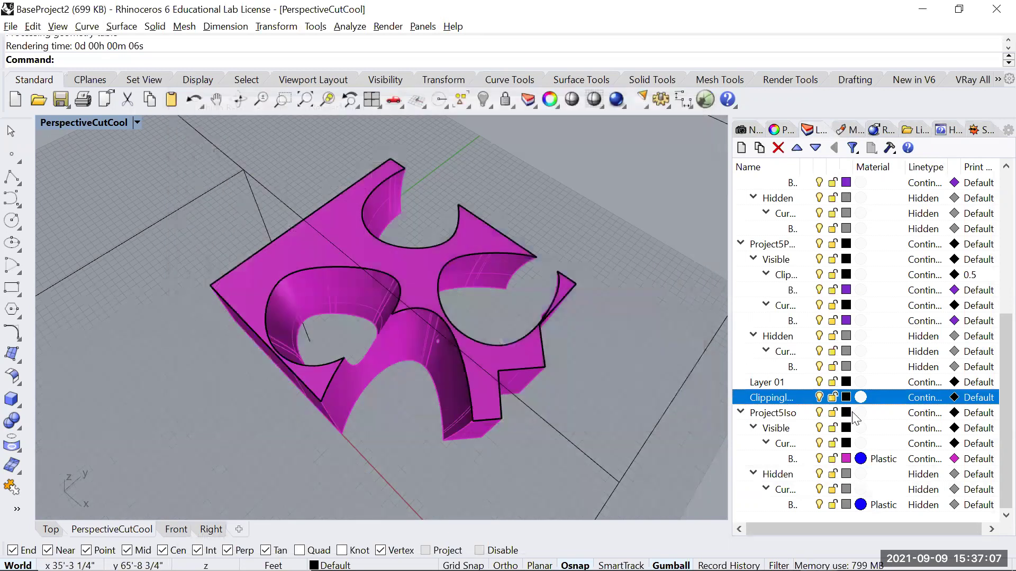
Change the BaseProject layer's material to the Paint type and set its colour to SeaGreen
{"action": "scroll", "coordinate": [861, 402], "scroll_direction": "up", "scroll_amount": 5}
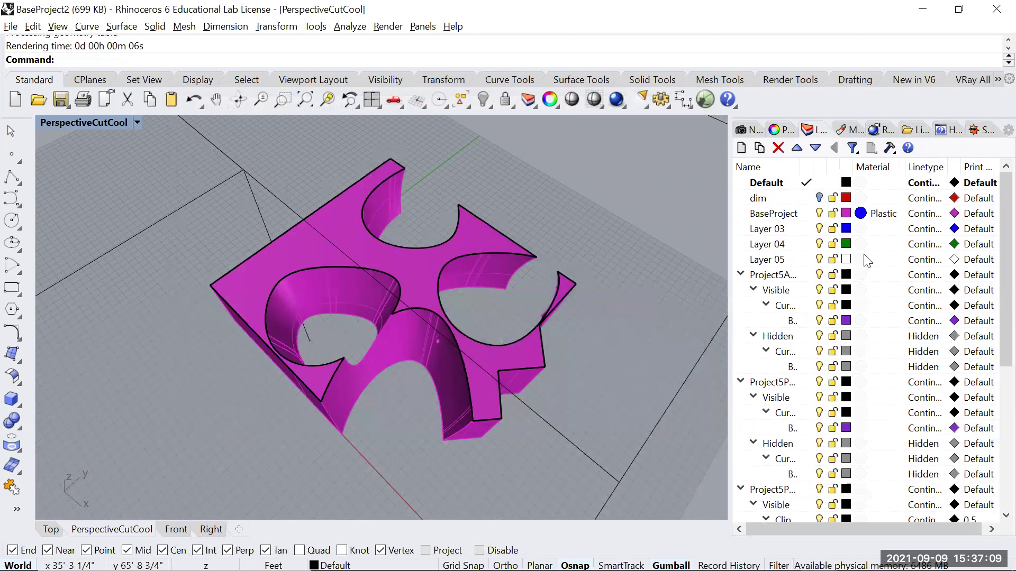
{"action": "left_click", "coordinate": [861, 214]}
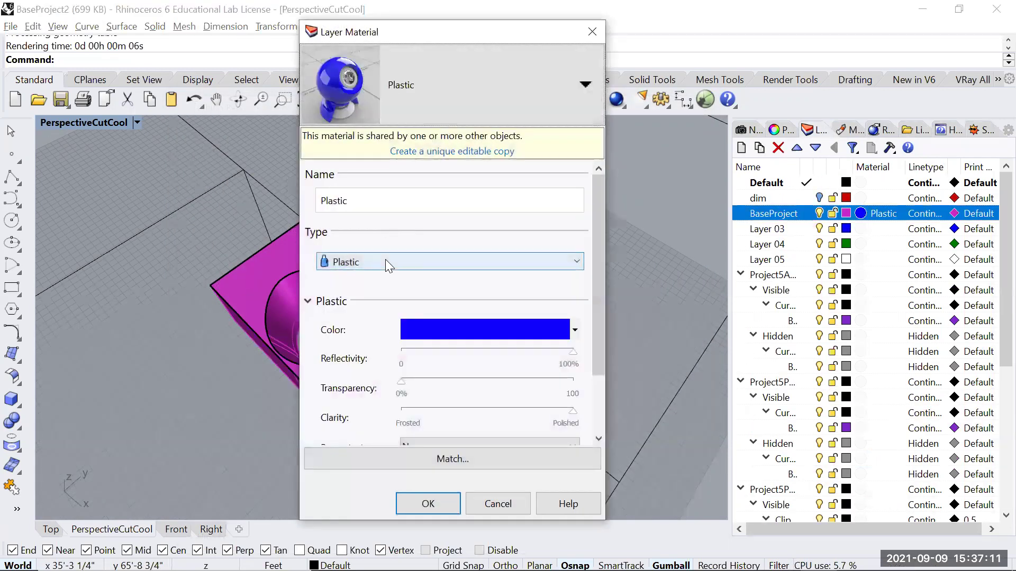
{"action": "left_click", "coordinate": [385, 262]}
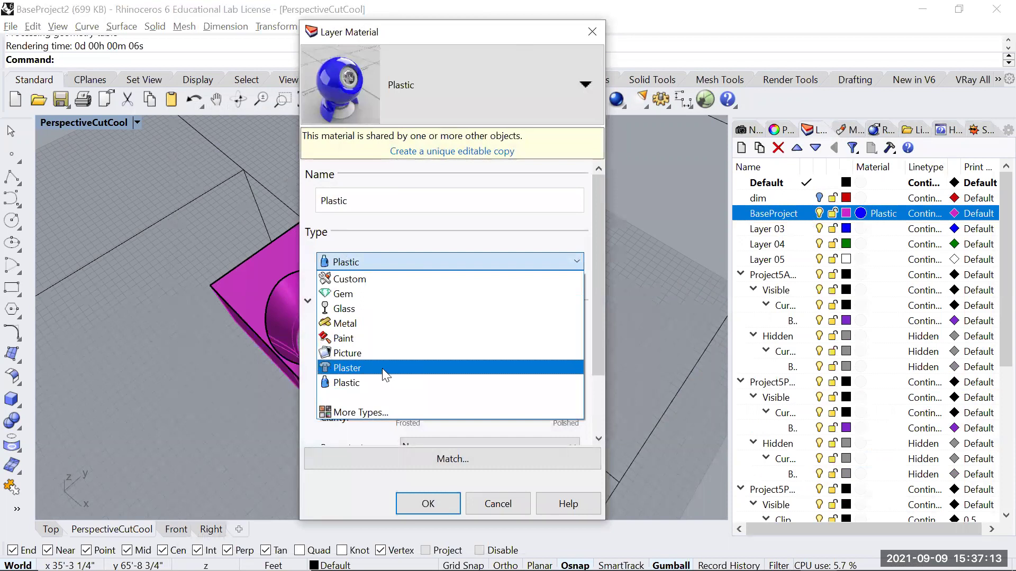
{"action": "left_click", "coordinate": [381, 338]}
{"action": "left_click", "coordinate": [461, 329]}
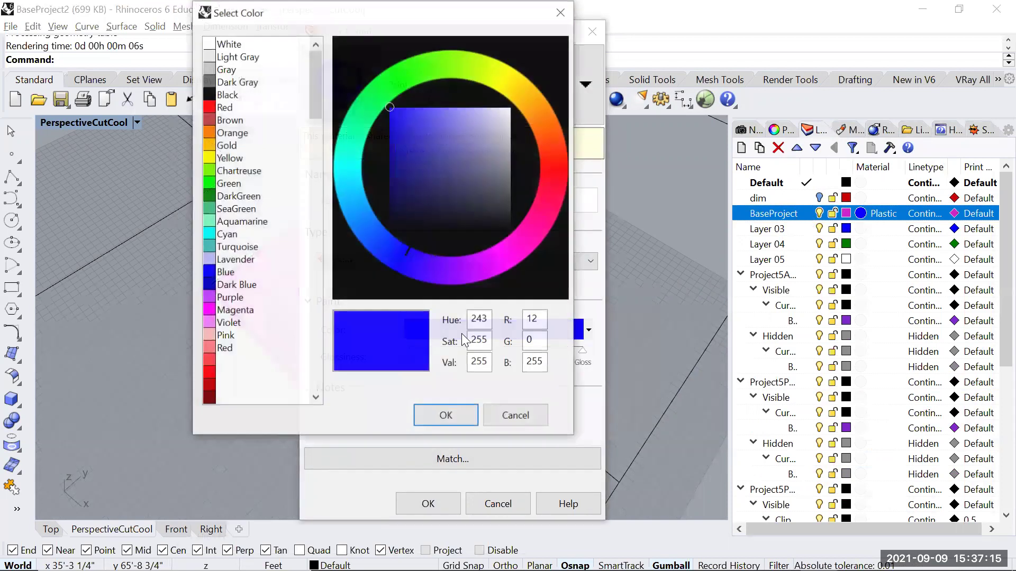
{"action": "left_click", "coordinate": [222, 235]}
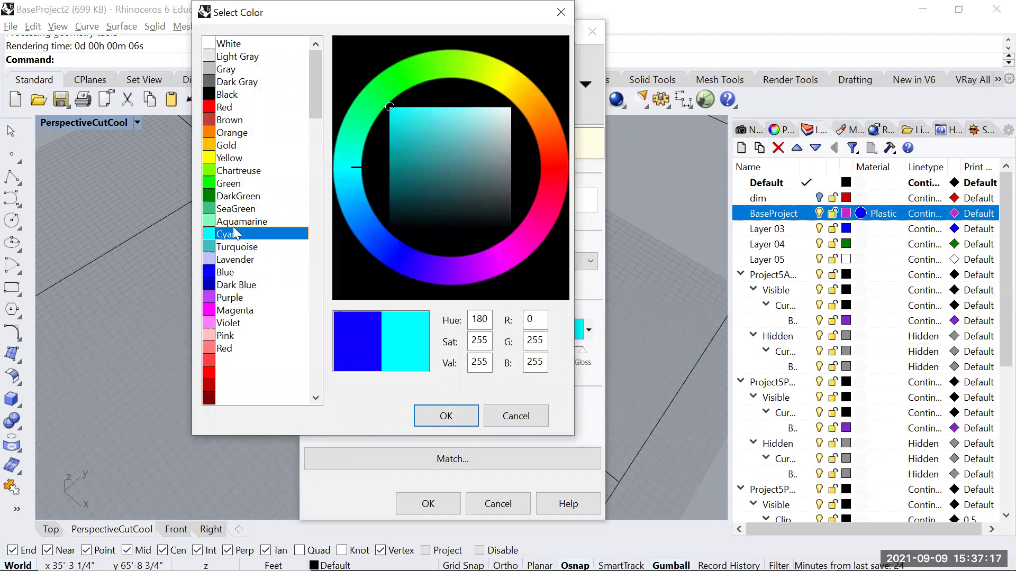
{"action": "left_click", "coordinate": [210, 186]}
{"action": "left_click", "coordinate": [441, 412]}
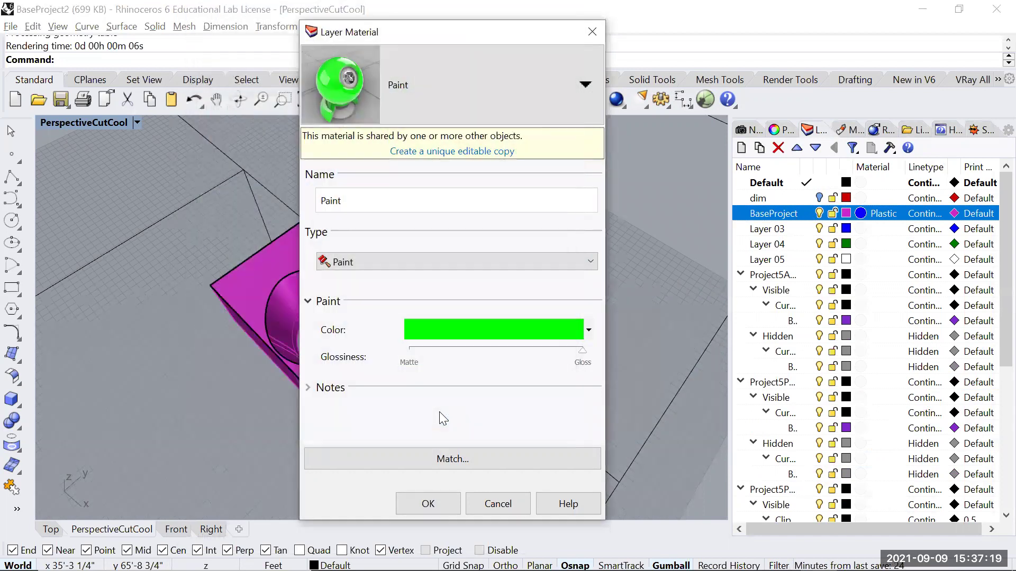
{"action": "left_click", "coordinate": [471, 329]}
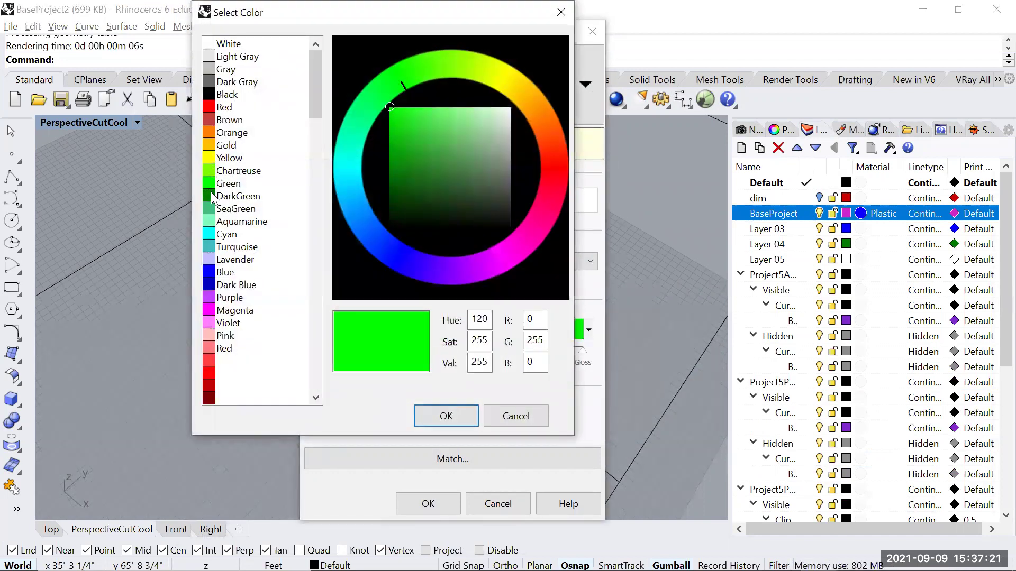
{"action": "left_click", "coordinate": [209, 209]}
{"action": "left_click", "coordinate": [446, 416]}
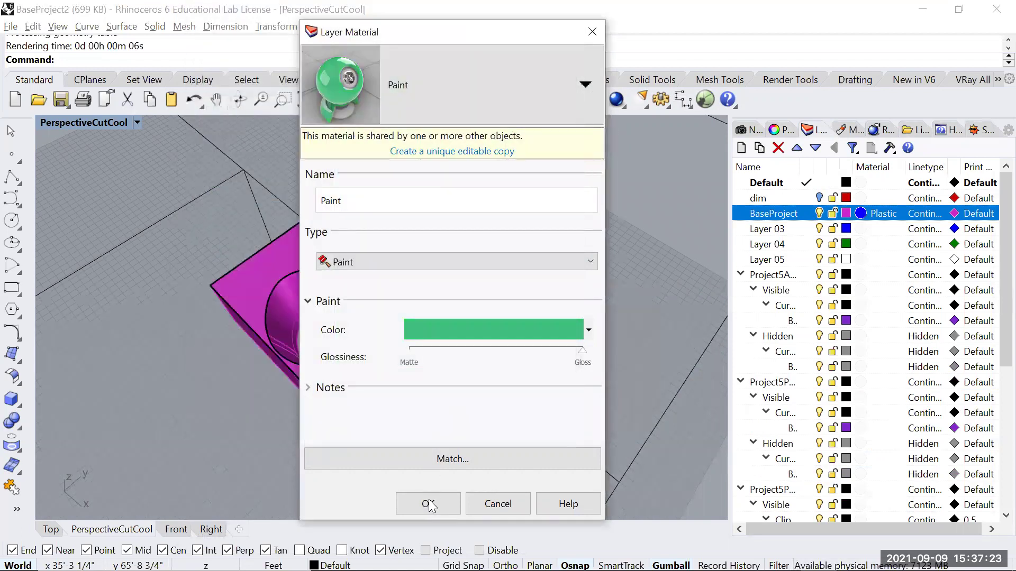
{"action": "left_click", "coordinate": [428, 504]}
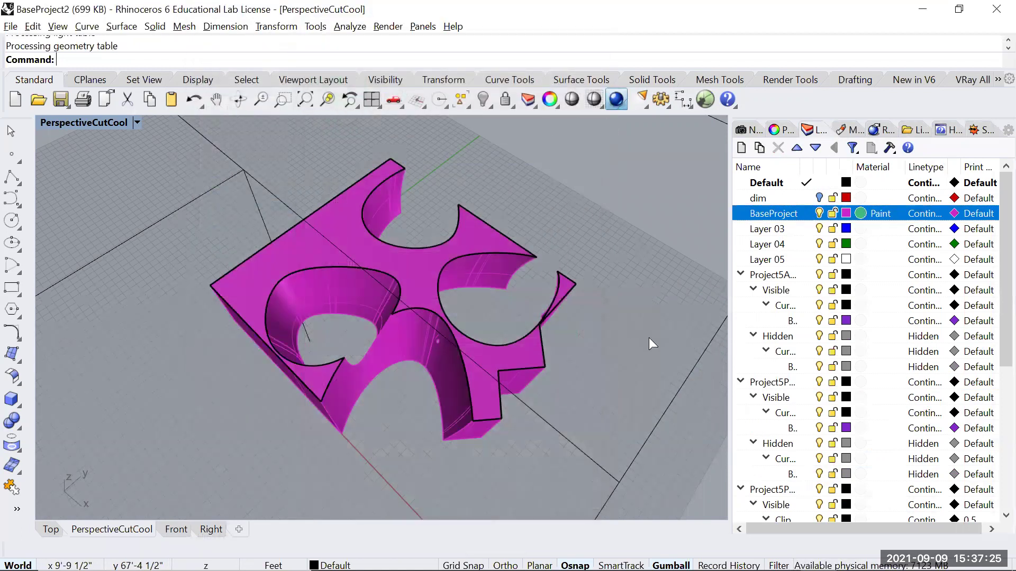
Render the PerspectiveCutCool view, save the image over Project2IsoRender3 as a PNG, and close the render window
{"action": "key", "text": "ctrl+r"}
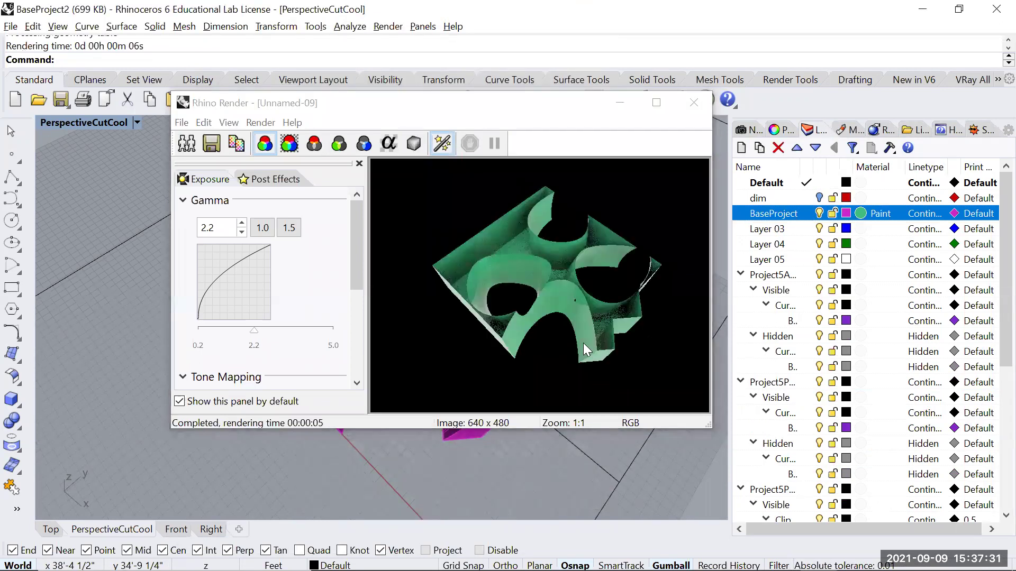
{"action": "left_click", "coordinate": [211, 143]}
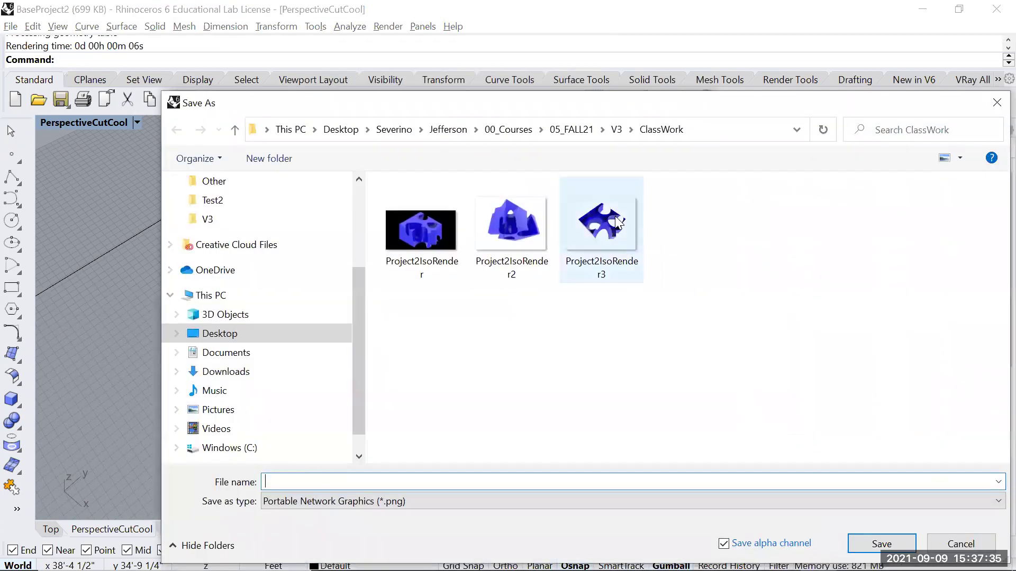
{"action": "left_click", "coordinate": [618, 223]}
{"action": "left_click", "coordinate": [878, 544]}
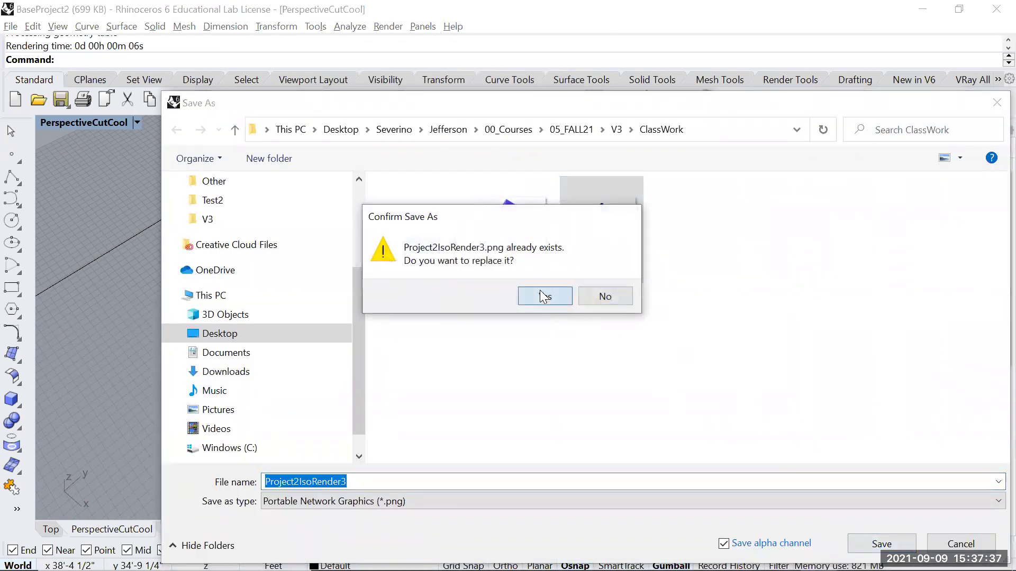
{"action": "left_click", "coordinate": [543, 297]}
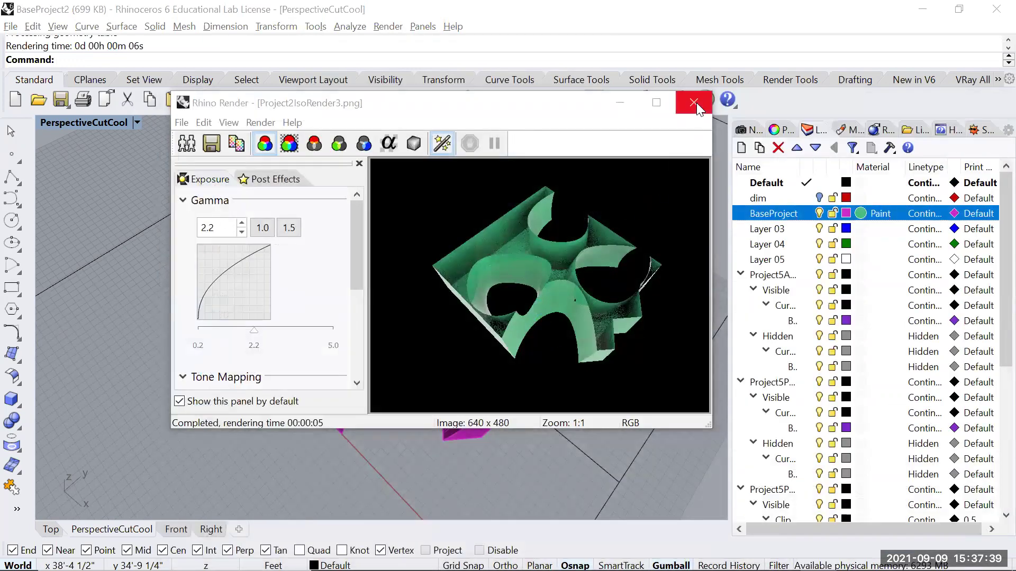
{"action": "left_click", "coordinate": [693, 103]}
Switch to Illustrator and place Project2IsoRender3 across the section-cut perspective drawing, about 6 inches wide
{"action": "key", "text": "alt+Tab"}
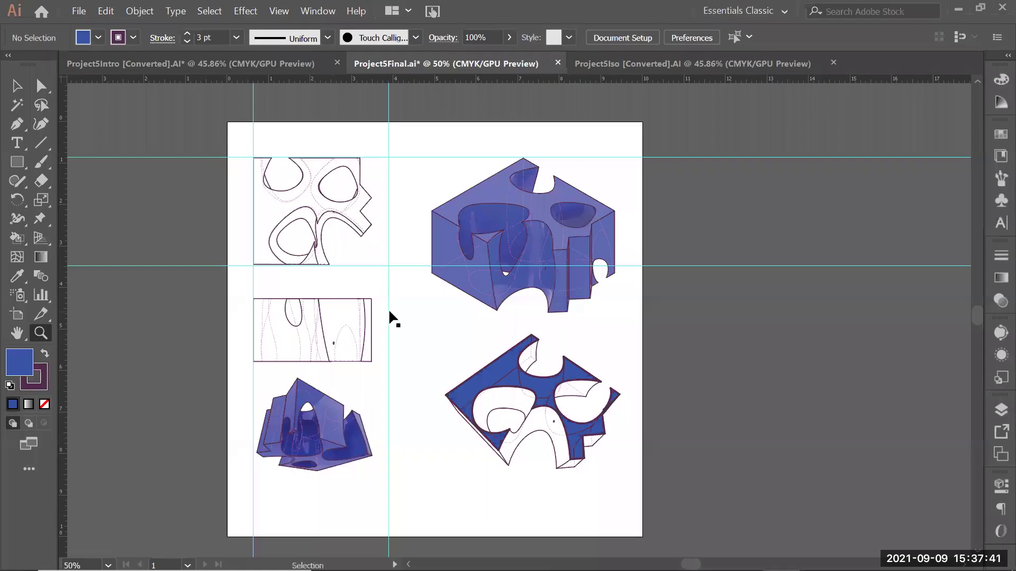
{"action": "left_click", "coordinate": [78, 11]}
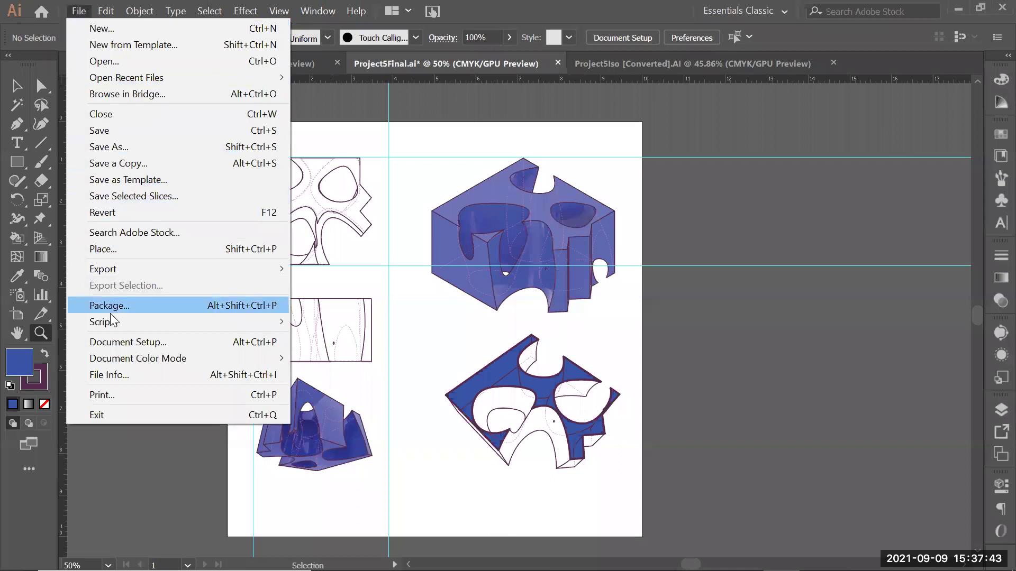
{"action": "left_click", "coordinate": [108, 249]}
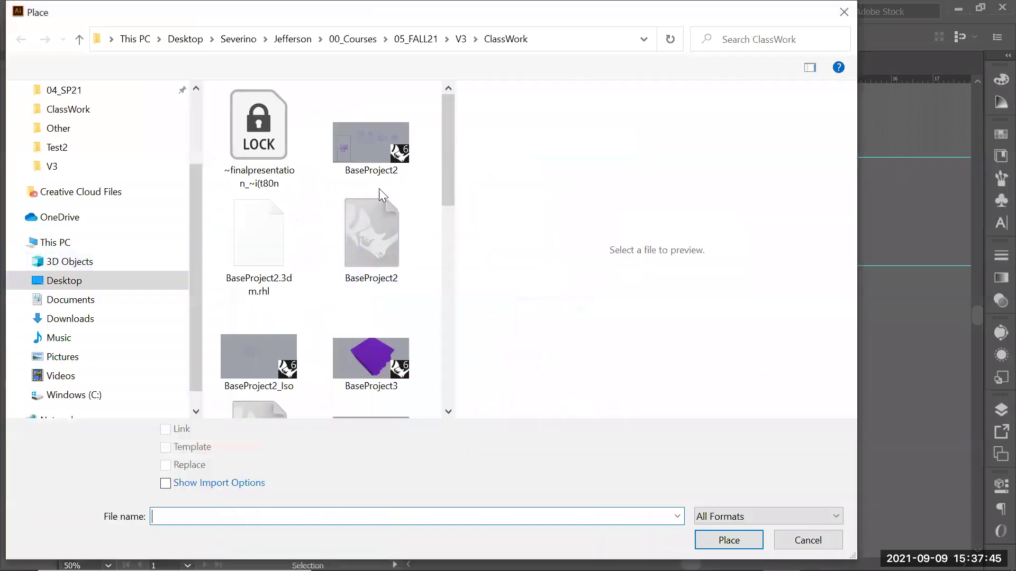
{"action": "left_click_drag", "start_coordinate": [452, 172], "coordinate": [423, 344]}
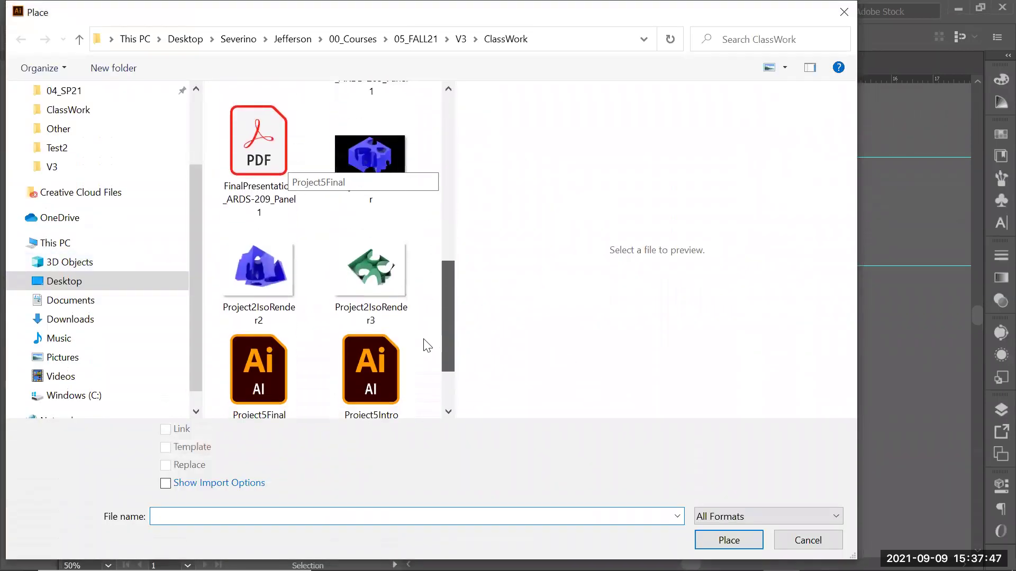
{"action": "left_click", "coordinate": [397, 324]}
{"action": "left_click", "coordinate": [730, 538]}
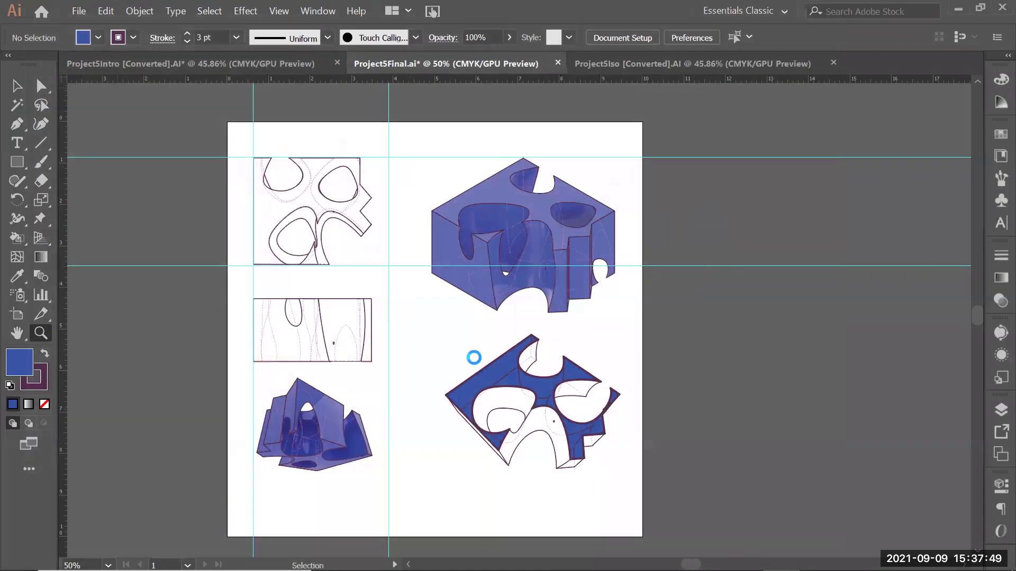
{"action": "left_click_drag", "start_coordinate": [407, 308], "coordinate": [654, 494]}
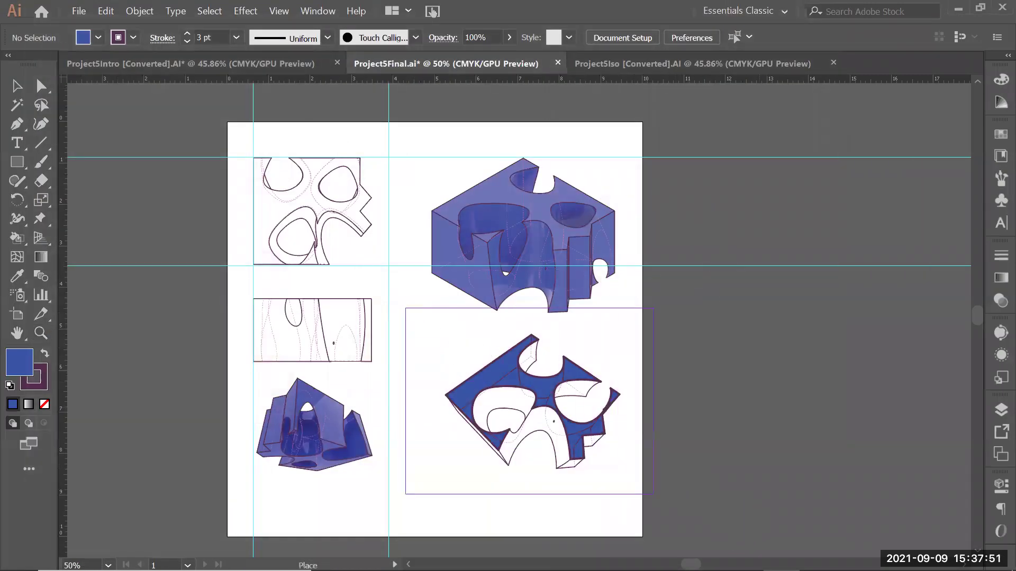
Move the placed green render to the render layer beneath the linework and the blue section fill
{"action": "key", "text": "z"}
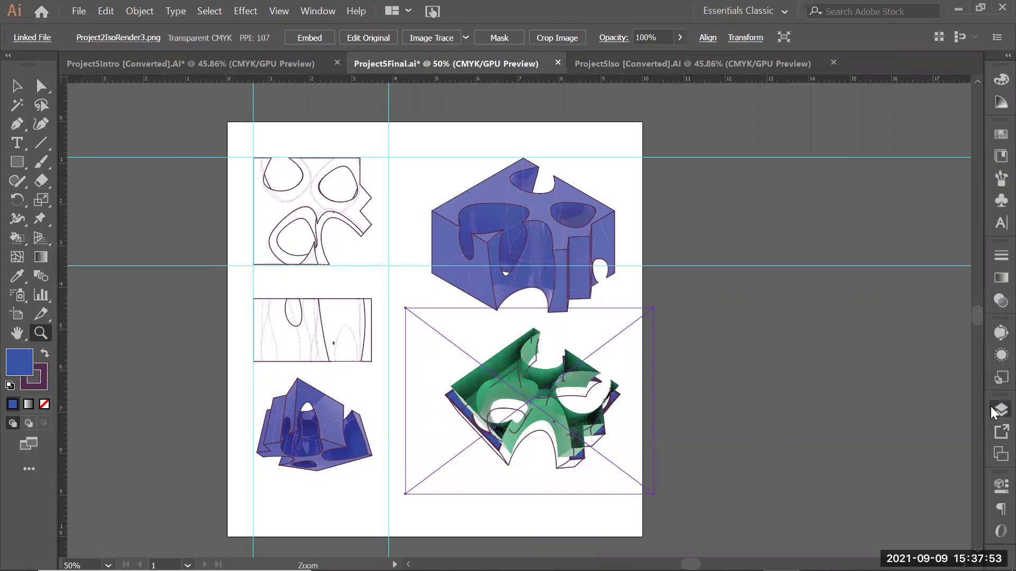
{"action": "left_click", "coordinate": [1000, 409]}
{"action": "left_click_drag", "start_coordinate": [970, 369], "coordinate": [970, 377]}
{"action": "left_click", "coordinate": [955, 202]}
Align the green render with the section-cut linework, enlarge it proportionally until the edges match, and deselect it
{"action": "left_click_drag", "start_coordinate": [351, 306], "coordinate": [780, 478]}
{"action": "key", "text": "v"}
{"action": "left_click_drag", "start_coordinate": [435, 186], "coordinate": [426, 199]}
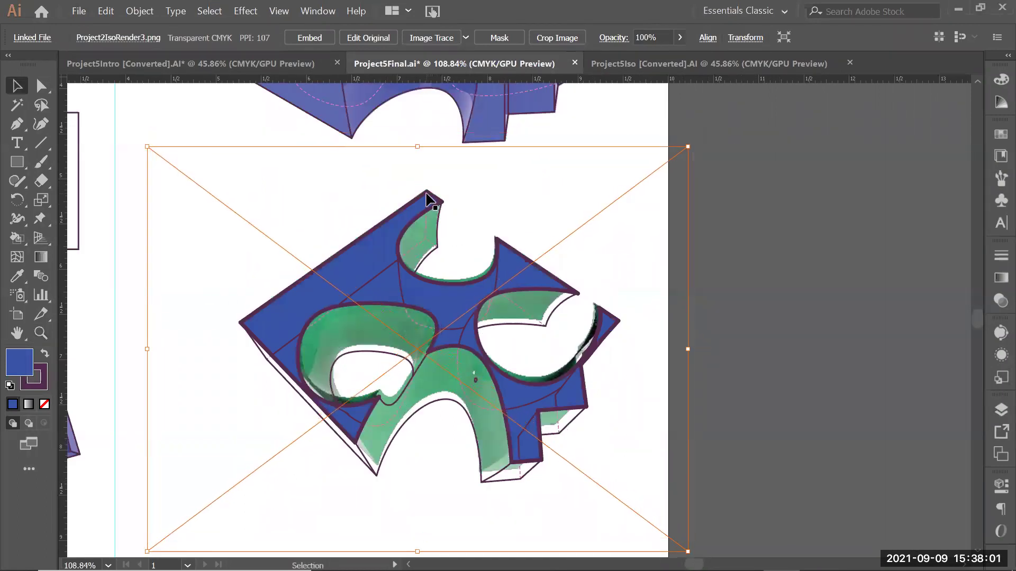
{"action": "scroll", "coordinate": [430, 504], "scroll_direction": "down", "scroll_amount": 1}
{"action": "left_click_drag", "start_coordinate": [419, 515], "coordinate": [419, 526], "text": "shift"}
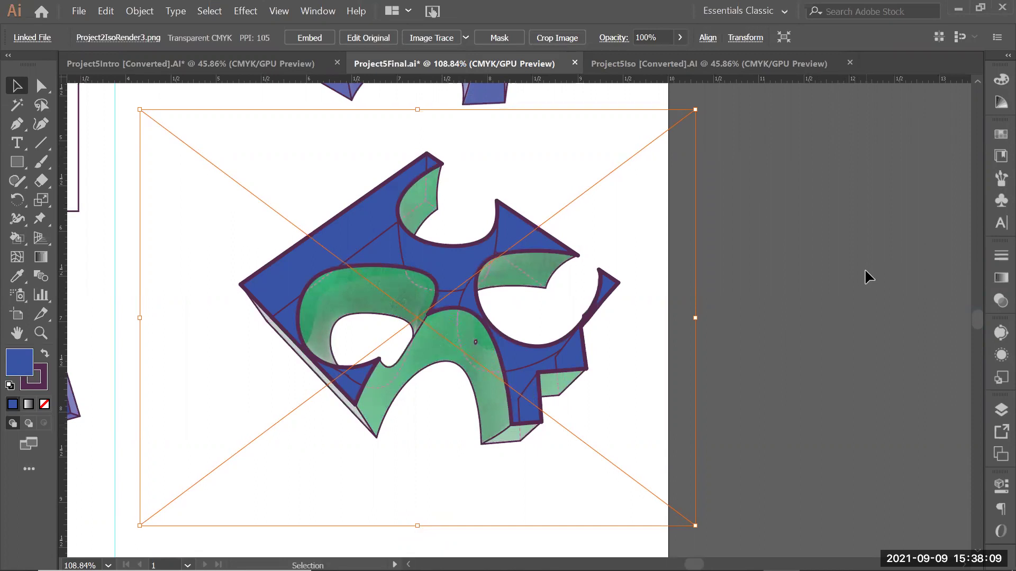
{"action": "left_click", "coordinate": [867, 276]}
{"action": "key", "text": "z"}
{"action": "left_click", "coordinate": [607, 234], "text": "alt"}
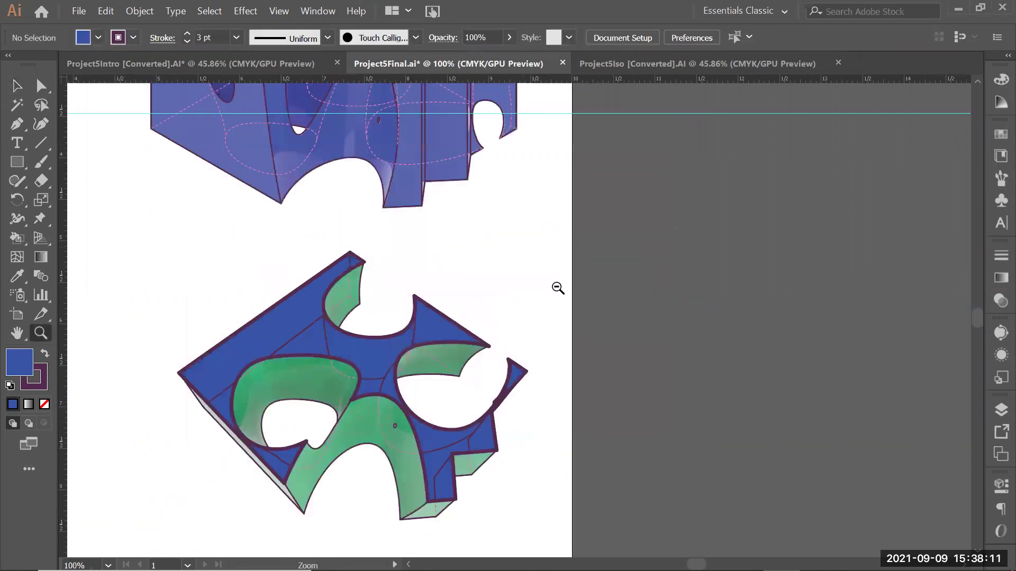
{"action": "left_click", "coordinate": [558, 288], "text": "alt"}
{"action": "left_click", "coordinate": [558, 288], "text": "alt"}
{"action": "left_click_drag", "start_coordinate": [363, 294], "coordinate": [412, 280]}
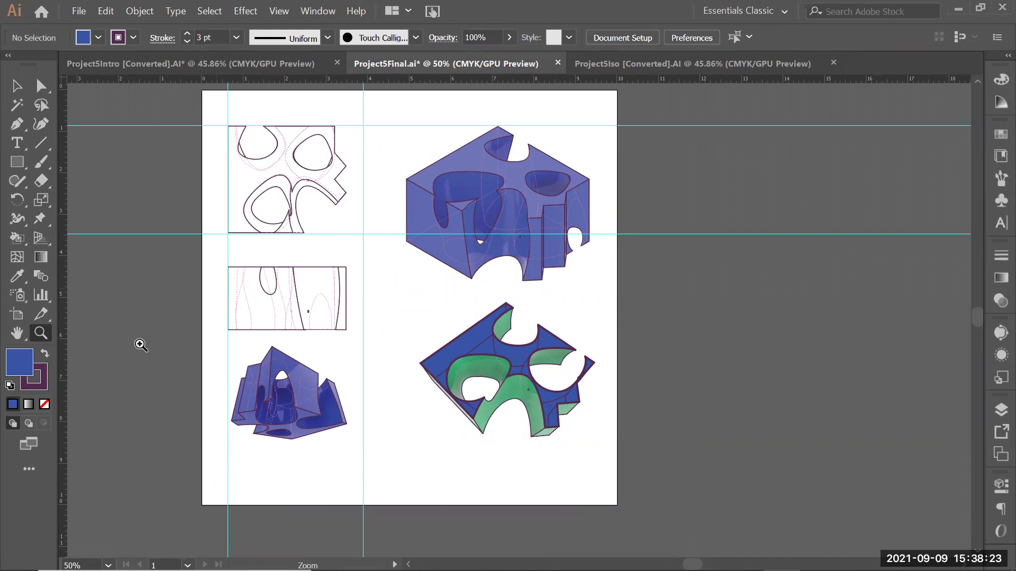
Switch to Rhino, show the Top view, and hide the clipping plane
{"action": "left_click_drag", "start_coordinate": [204, 102], "coordinate": [395, 275]}
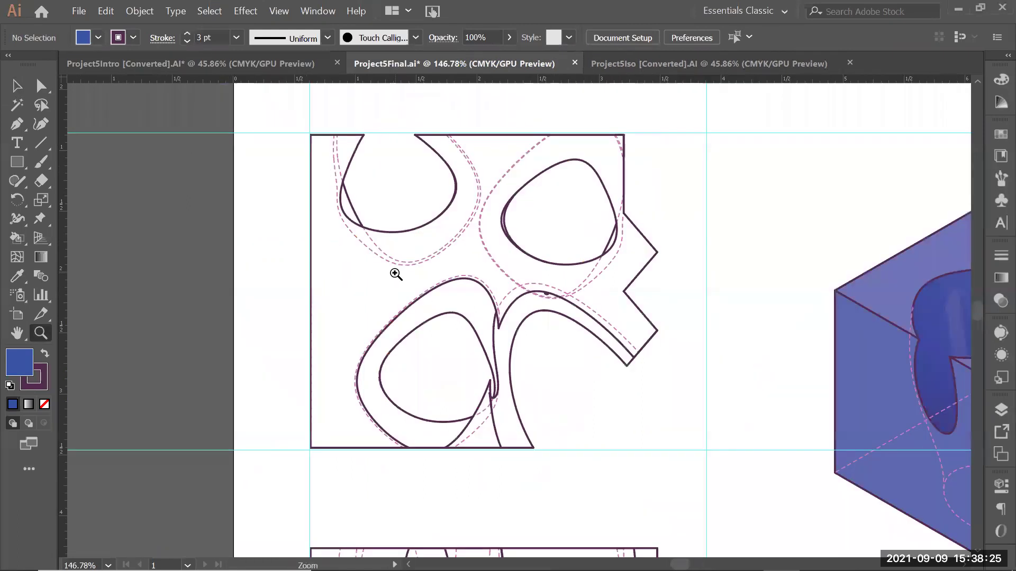
{"action": "key", "text": "alt+Tab"}
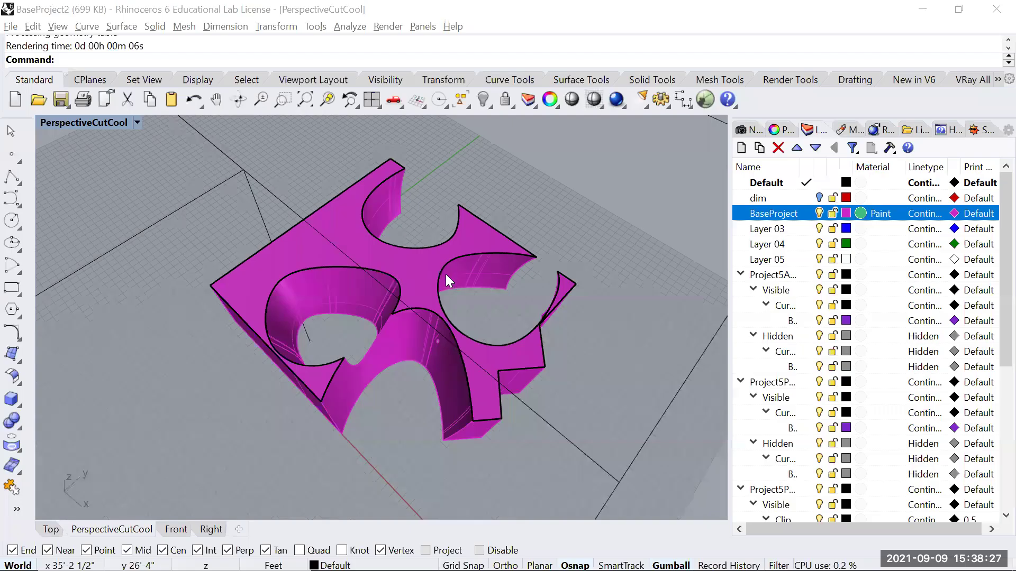
{"action": "scroll", "coordinate": [333, 249], "scroll_direction": "down", "scroll_amount": 3}
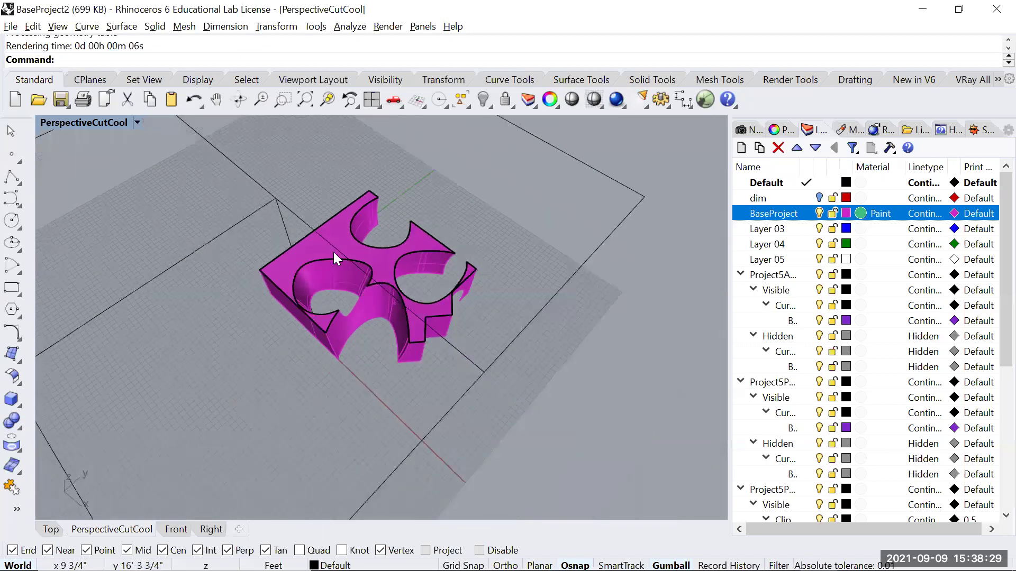
{"action": "key", "text": "ctrl+F3"}
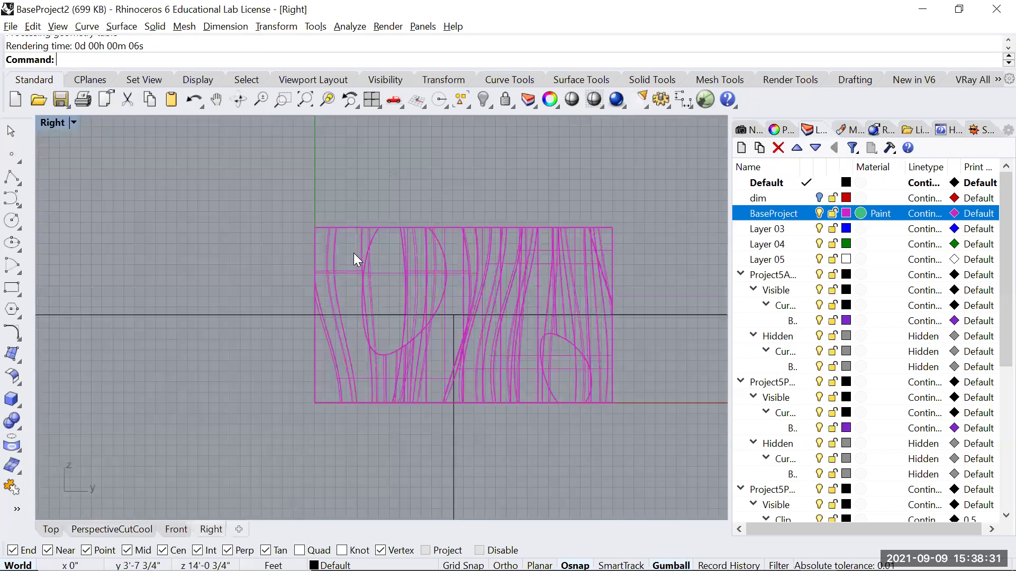
{"action": "key", "text": "ctrl+F1"}
{"action": "left_click", "coordinate": [360, 335]}
{"action": "type", "text": "Hide"}
{"action": "key", "text": "Return"}
{"action": "scroll", "coordinate": [284, 283], "scroll_direction": "up", "scroll_amount": 5}
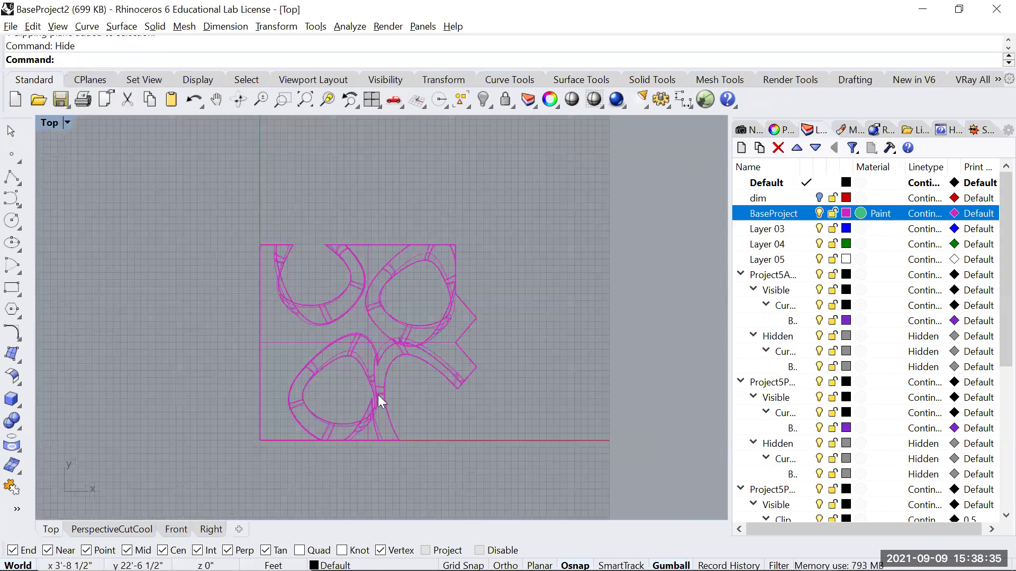
Render the Top view with the current green paint material, check the result, and close the render window
{"action": "scroll", "coordinate": [403, 314], "scroll_direction": "up", "scroll_amount": 1}
{"action": "scroll", "coordinate": [409, 332], "scroll_direction": "up", "scroll_amount": 2}
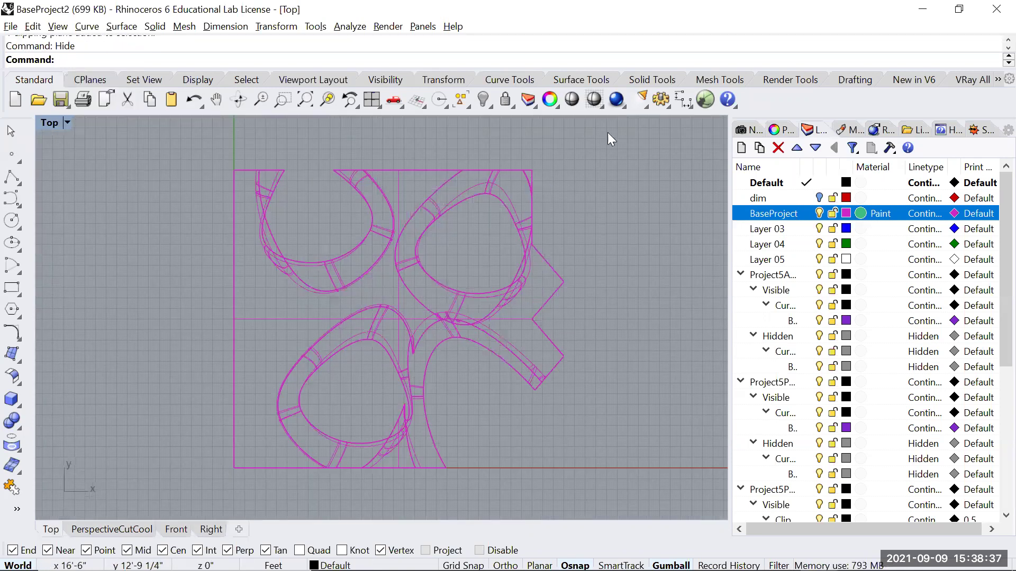
{"action": "left_click", "coordinate": [617, 100]}
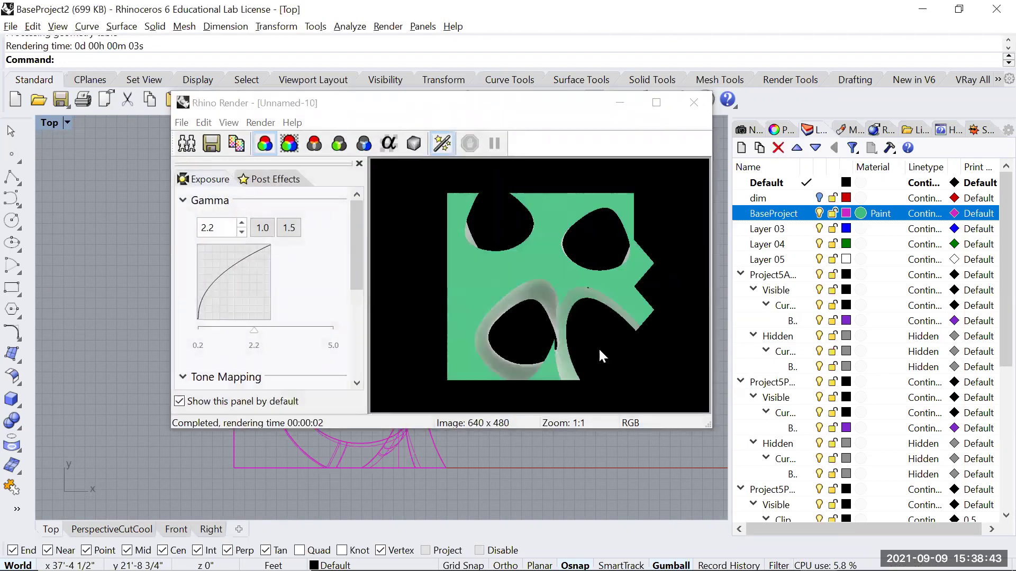
{"action": "left_click", "coordinate": [709, 103]}
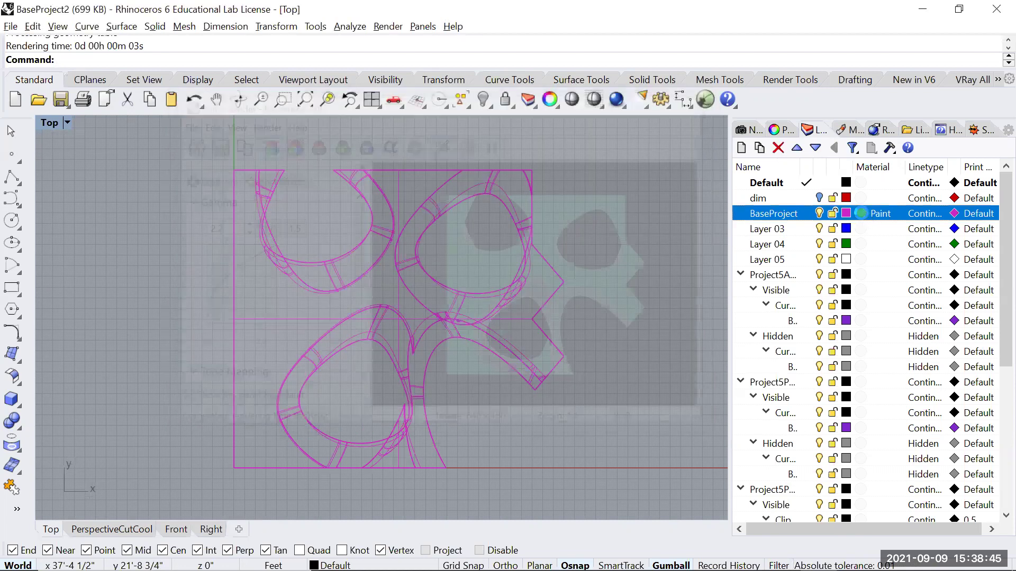
Change the BaseProject layer's material from paint to a gem of type Ruby and apply it
{"action": "left_click", "coordinate": [861, 213]}
{"action": "left_click", "coordinate": [456, 327]}
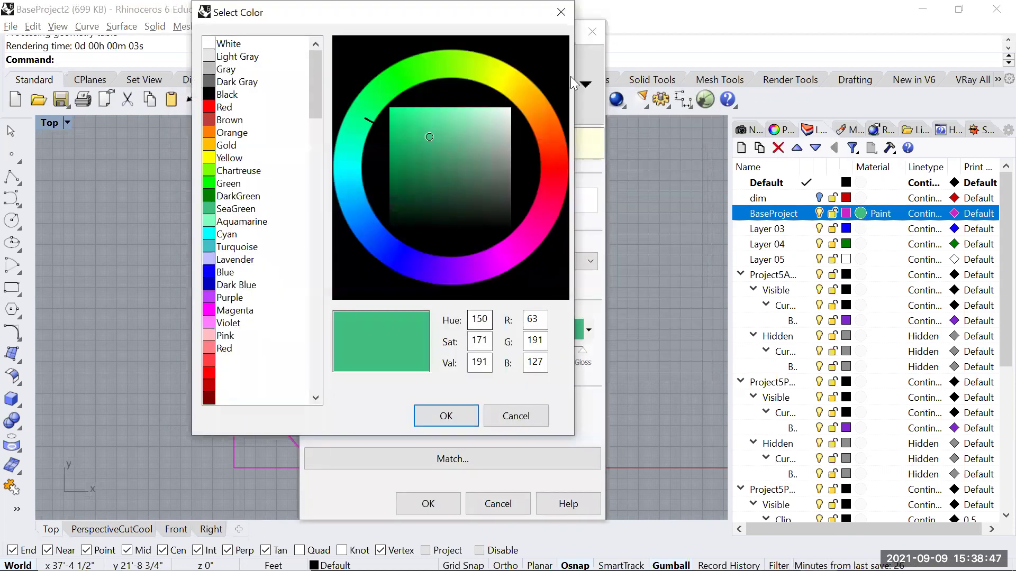
{"action": "left_click_drag", "start_coordinate": [284, 11], "coordinate": [237, 145]}
{"action": "left_click", "coordinate": [514, 146]}
{"action": "left_click", "coordinate": [379, 262]}
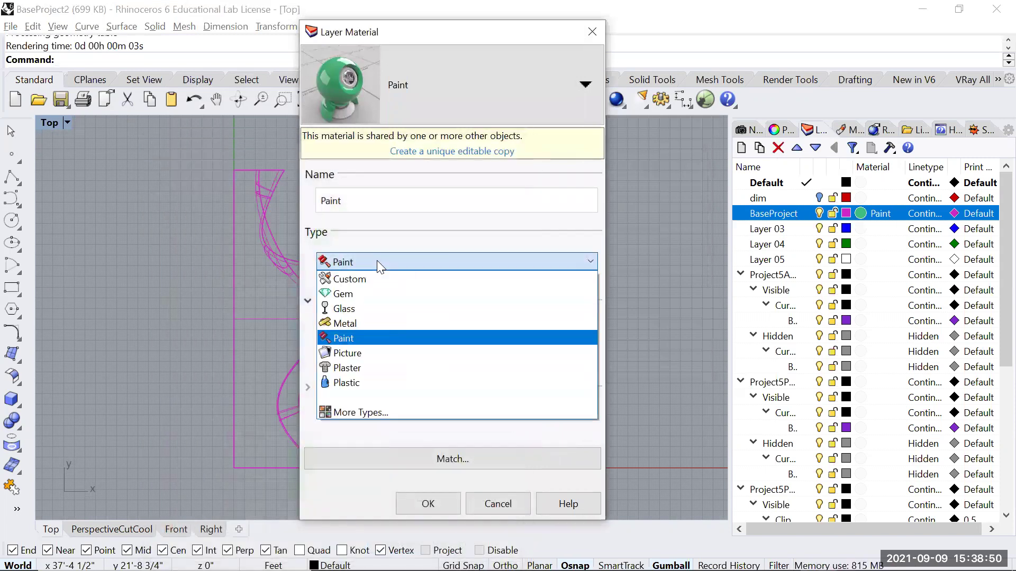
{"action": "left_click", "coordinate": [345, 294]}
{"action": "left_click", "coordinate": [485, 331]}
{"action": "left_click", "coordinate": [454, 387]}
{"action": "left_click", "coordinate": [463, 330]}
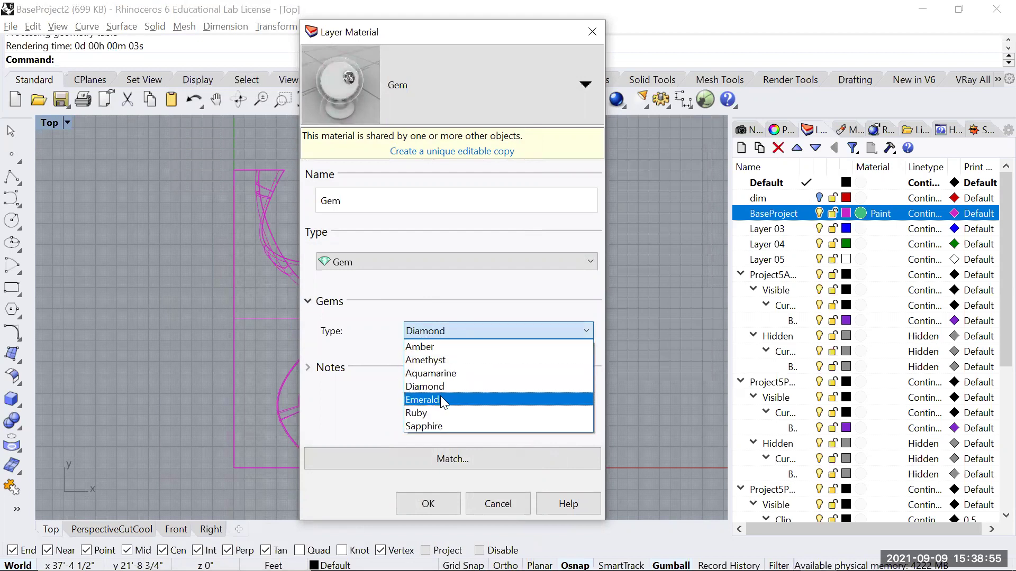
{"action": "left_click", "coordinate": [440, 399]}
{"action": "left_click", "coordinate": [463, 331]}
{"action": "left_click", "coordinate": [441, 413]}
{"action": "left_click", "coordinate": [430, 502]}
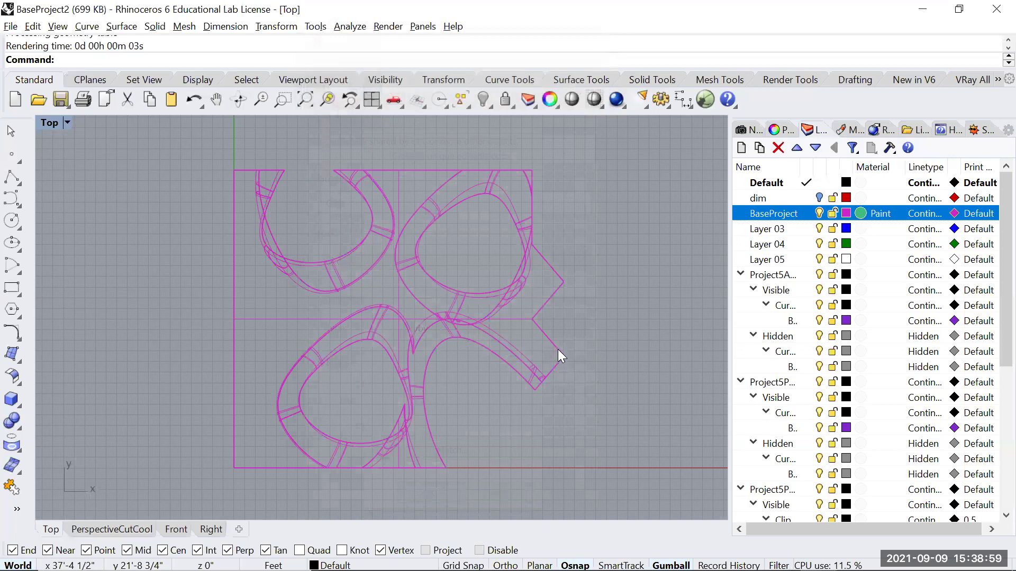
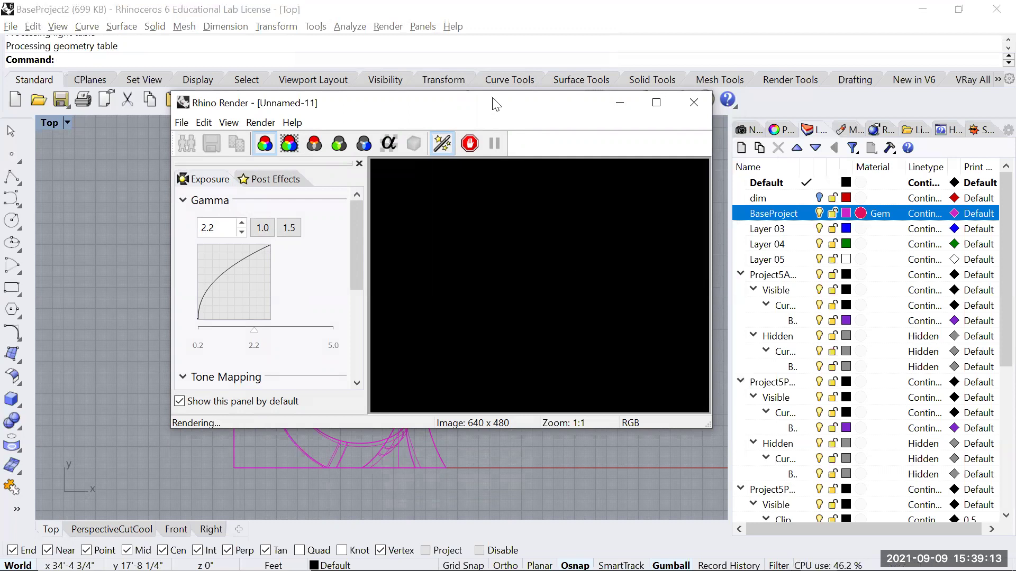
Examine the Top view render with the ruby gem material, and close the render window without saving
{"action": "left_click_drag", "start_coordinate": [488, 108], "coordinate": [448, 130]}
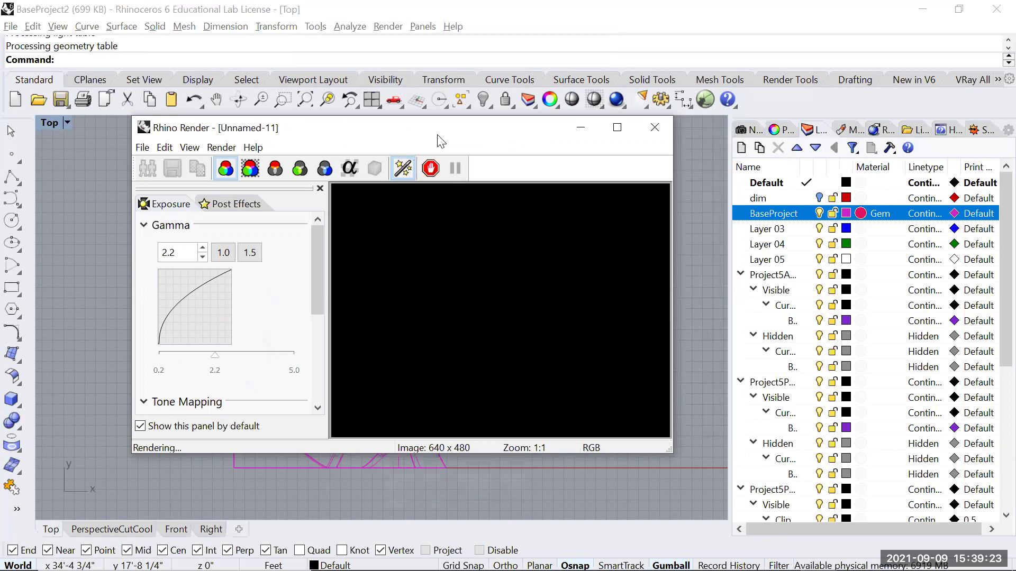
{"action": "left_click", "coordinate": [578, 314]}
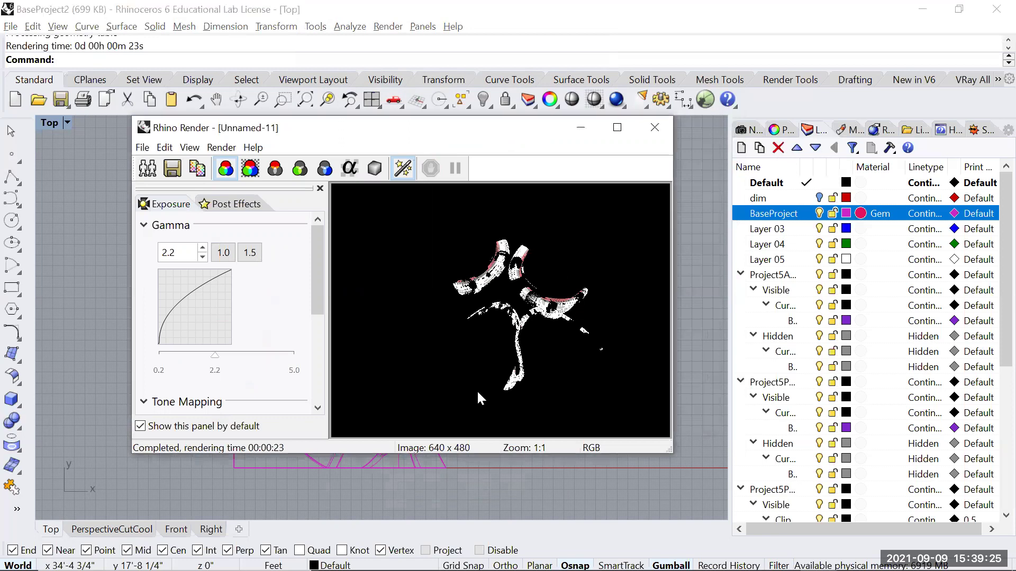
{"action": "scroll", "coordinate": [523, 357], "scroll_direction": "up", "scroll_amount": 3}
{"action": "scroll", "coordinate": [524, 312], "scroll_direction": "down", "scroll_amount": 3}
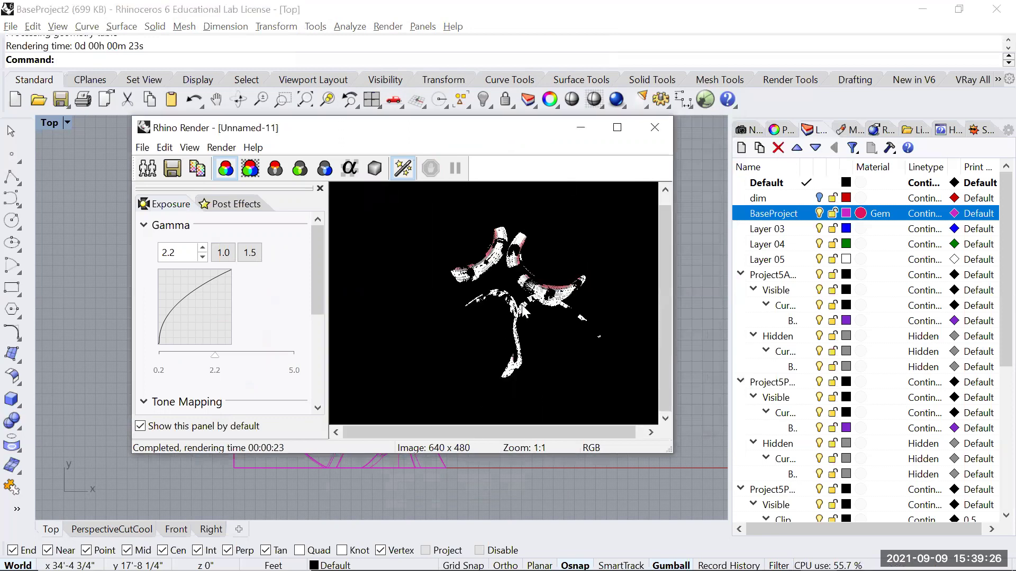
{"action": "left_click", "coordinate": [654, 128]}
Try golden-yellow glass as the BaseProject layer's material, render the Top view with it, and close that render
{"action": "left_click", "coordinate": [862, 213]}
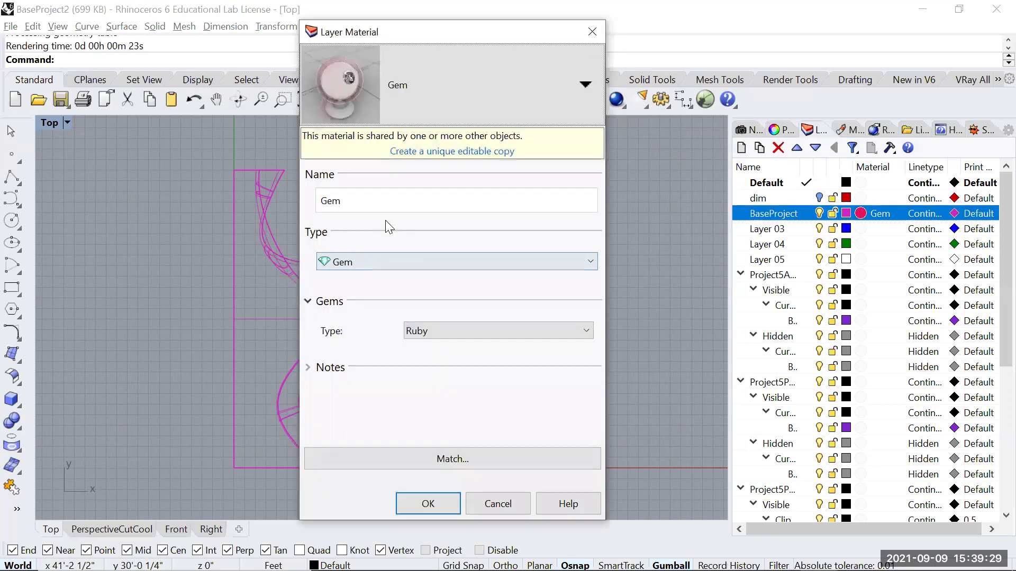
{"action": "left_click", "coordinate": [386, 260]}
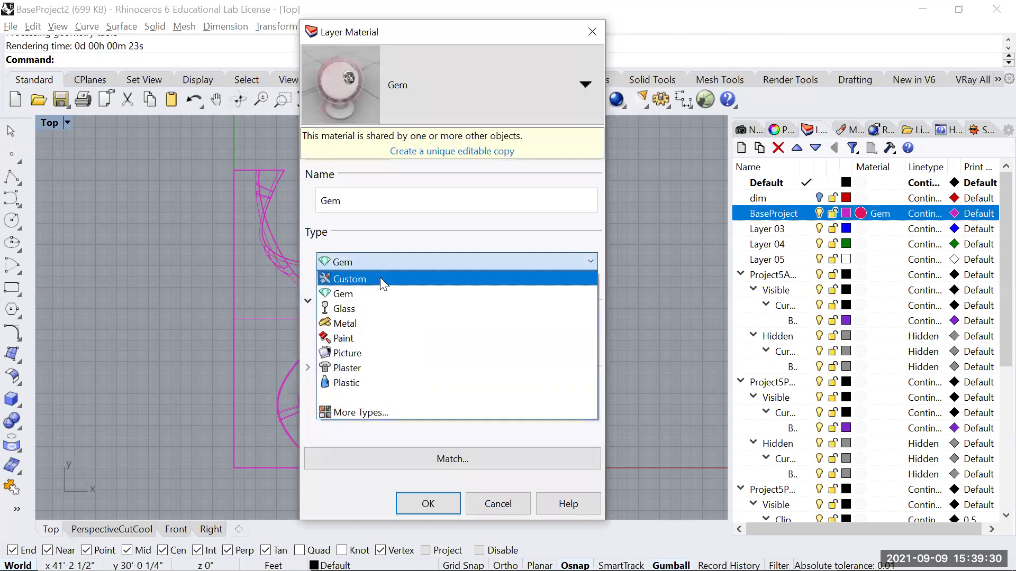
{"action": "left_click", "coordinate": [370, 308]}
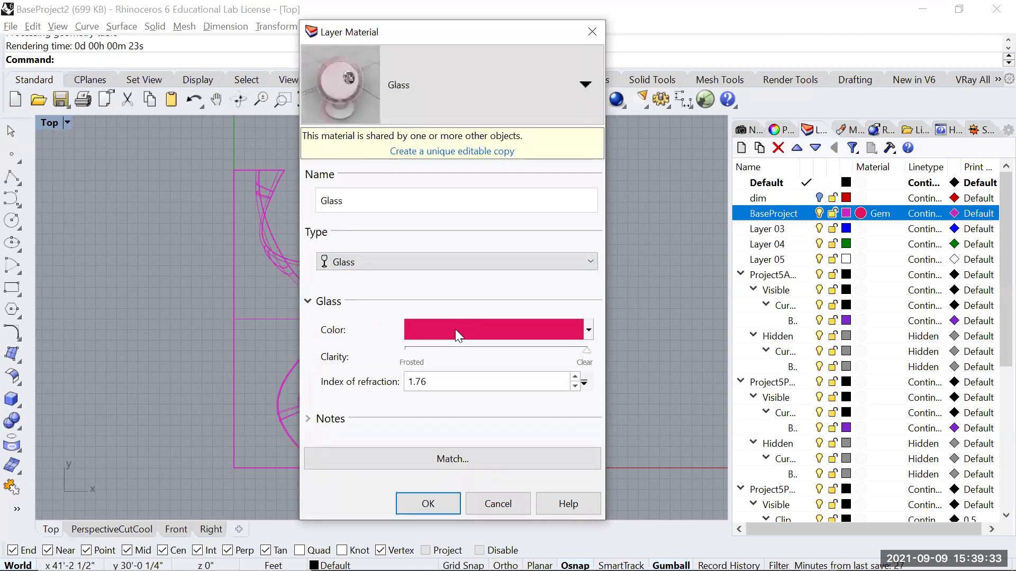
{"action": "left_click", "coordinate": [439, 330]}
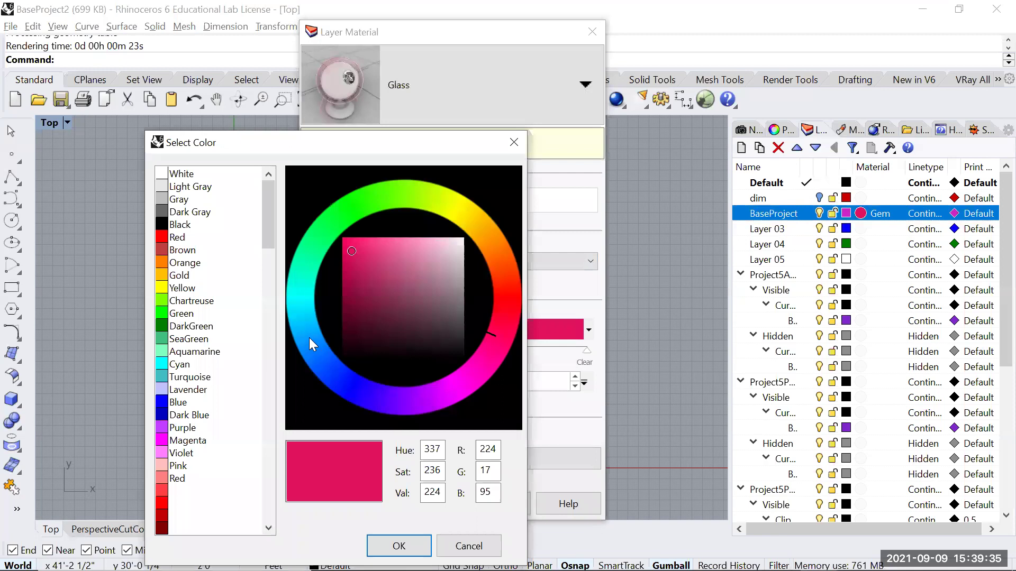
{"action": "mouse_move", "coordinate": [459, 218]}
{"action": "left_mouse_down"}
{"action": "mouse_move", "coordinate": [468, 217]}
{"action": "mouse_move", "coordinate": [466, 227]}
{"action": "left_mouse_up"}
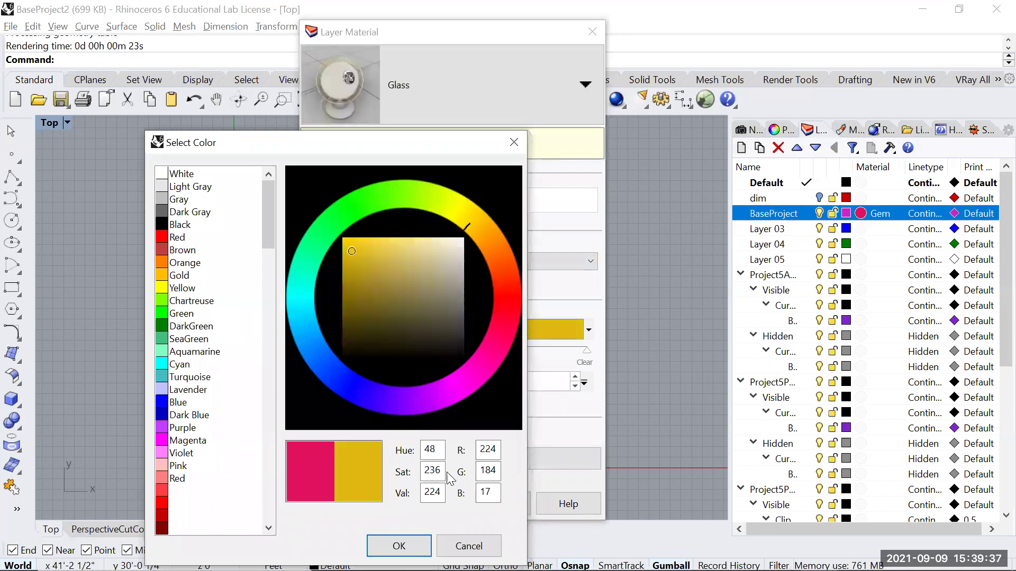
{"action": "key", "text": "Return"}
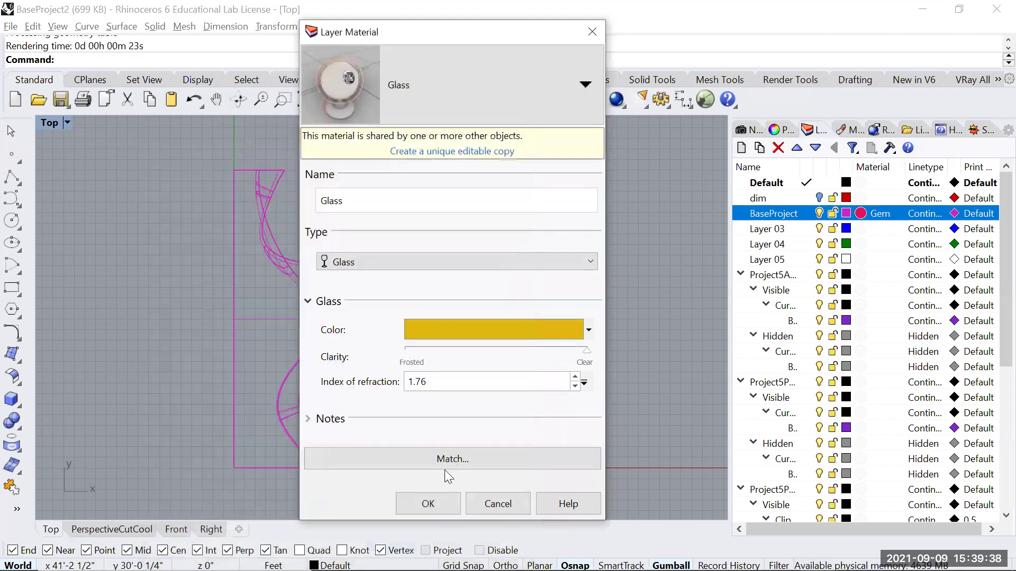
{"action": "left_click", "coordinate": [437, 507]}
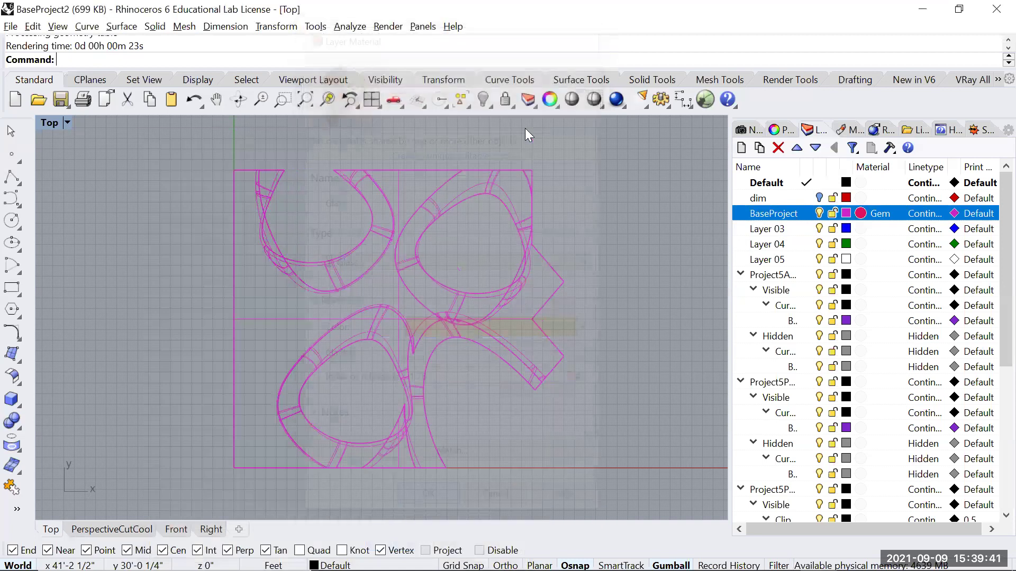
{"action": "left_click", "coordinate": [613, 101]}
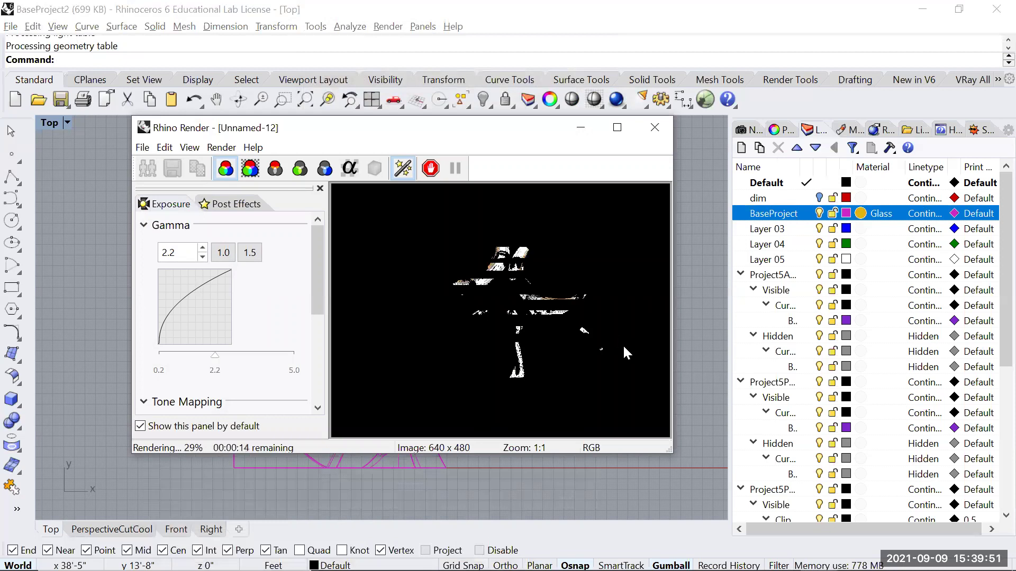
{"action": "left_click", "coordinate": [661, 128]}
Set the BaseProject layer's material to polished metal with a magenta-purple color and apply it
{"action": "left_click", "coordinate": [868, 214]}
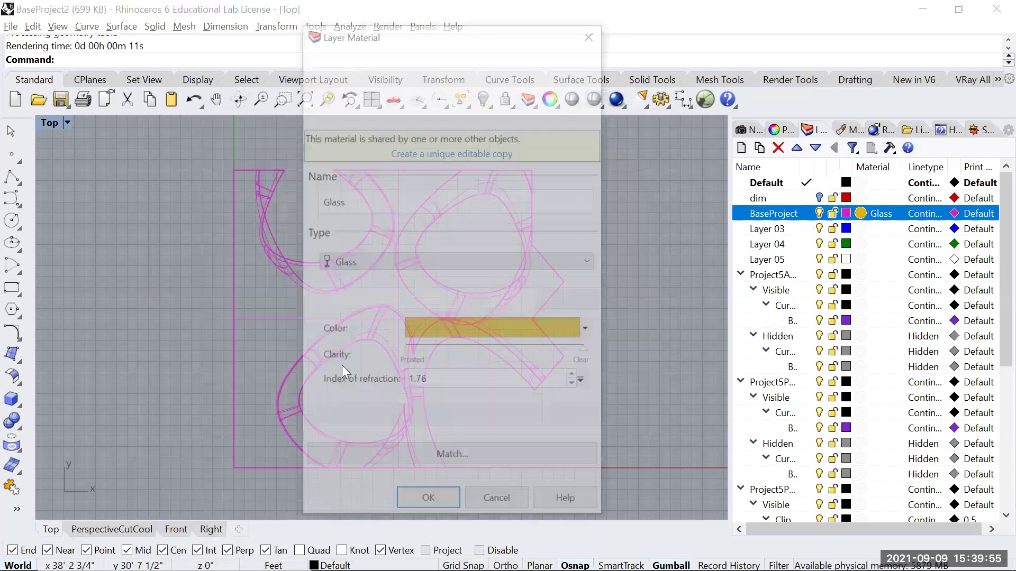
{"action": "left_click", "coordinate": [446, 263]}
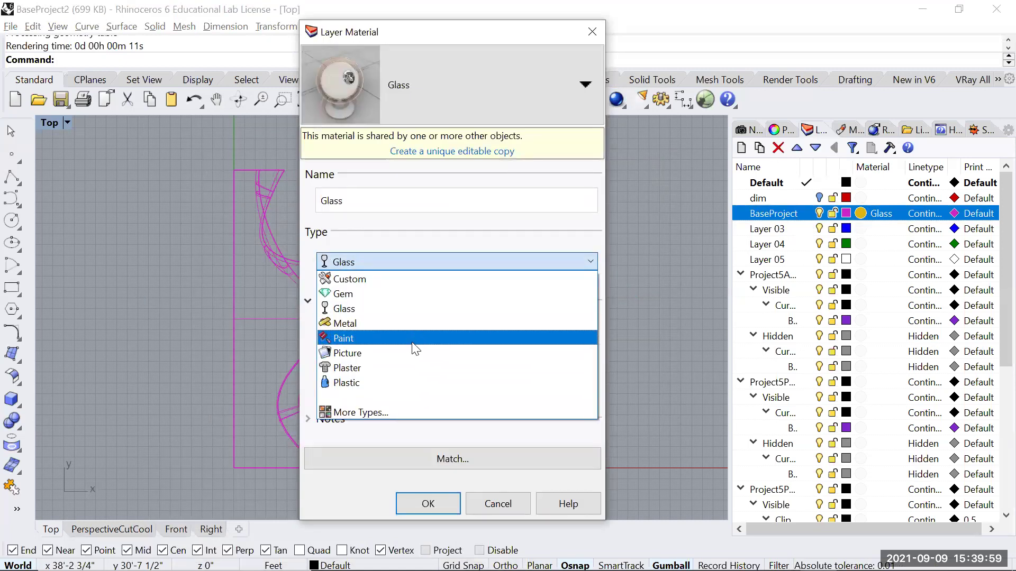
{"action": "left_click", "coordinate": [412, 330]}
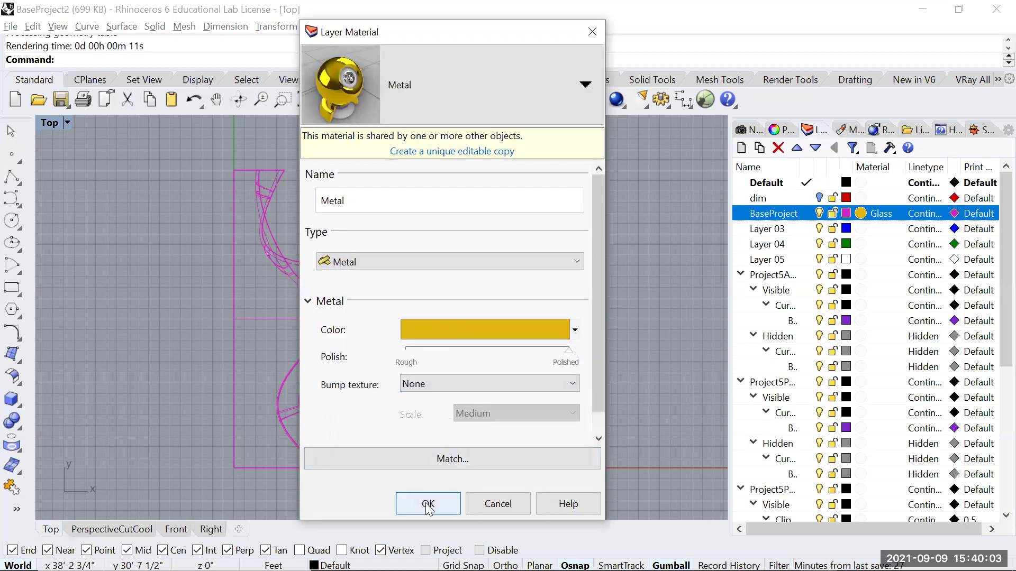
{"action": "left_click", "coordinate": [458, 330]}
{"action": "left_click_drag", "start_coordinate": [333, 369], "coordinate": [445, 392]}
{"action": "left_click", "coordinate": [399, 546]}
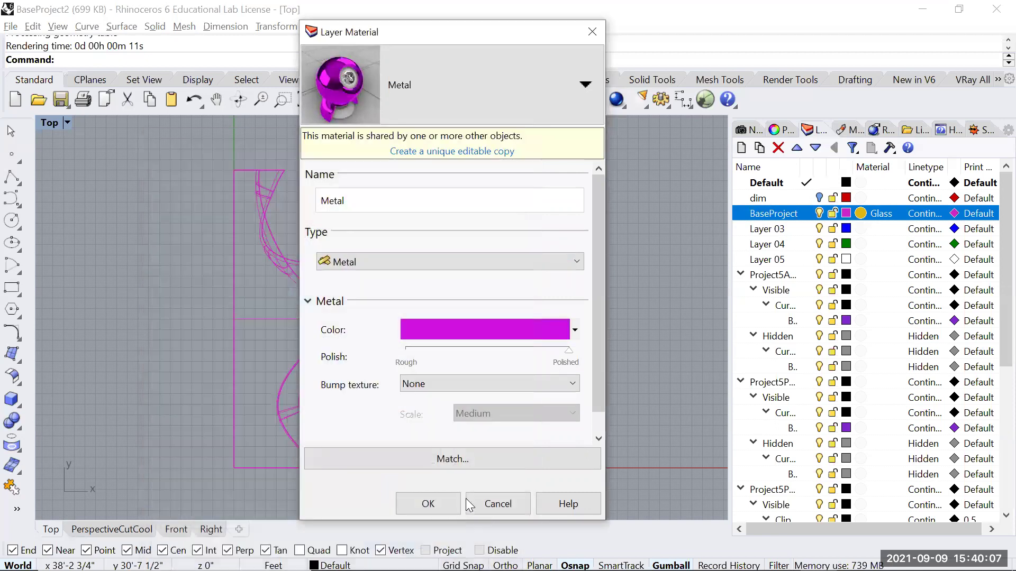
{"action": "left_click", "coordinate": [427, 503]}
Render the Top view and save the image as the PNG Project2IsoRender4 in the ClassWork folder
{"action": "left_click", "coordinate": [619, 99]}
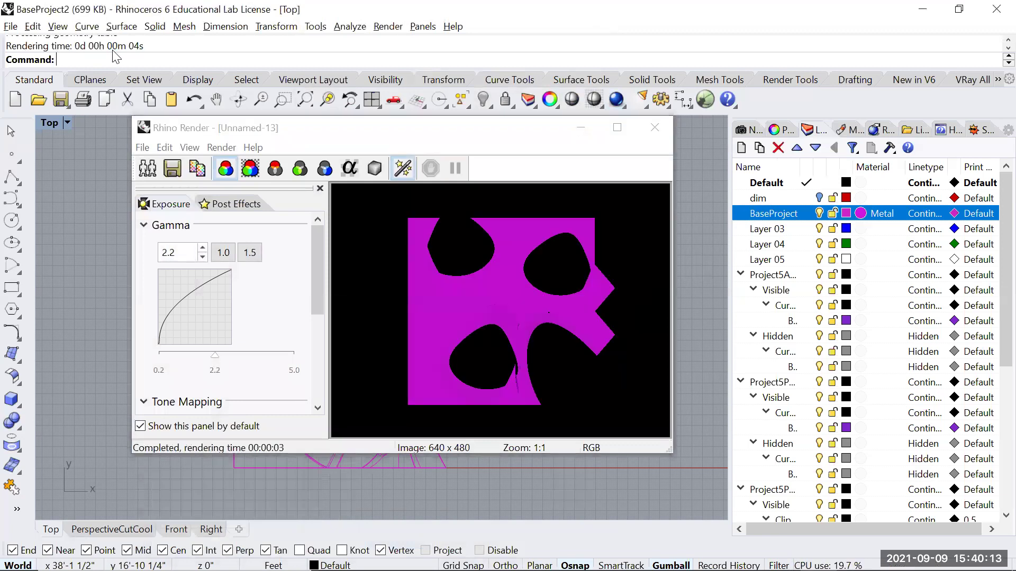
{"action": "left_click", "coordinate": [172, 168]}
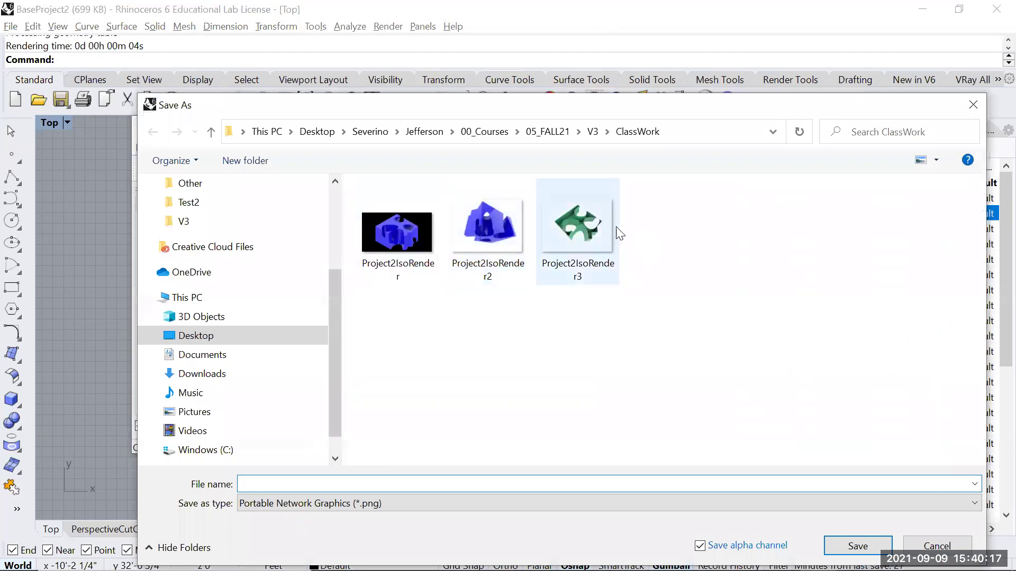
{"action": "left_click", "coordinate": [605, 230]}
{"action": "left_click", "coordinate": [378, 485]}
{"action": "left_click", "coordinate": [416, 489]}
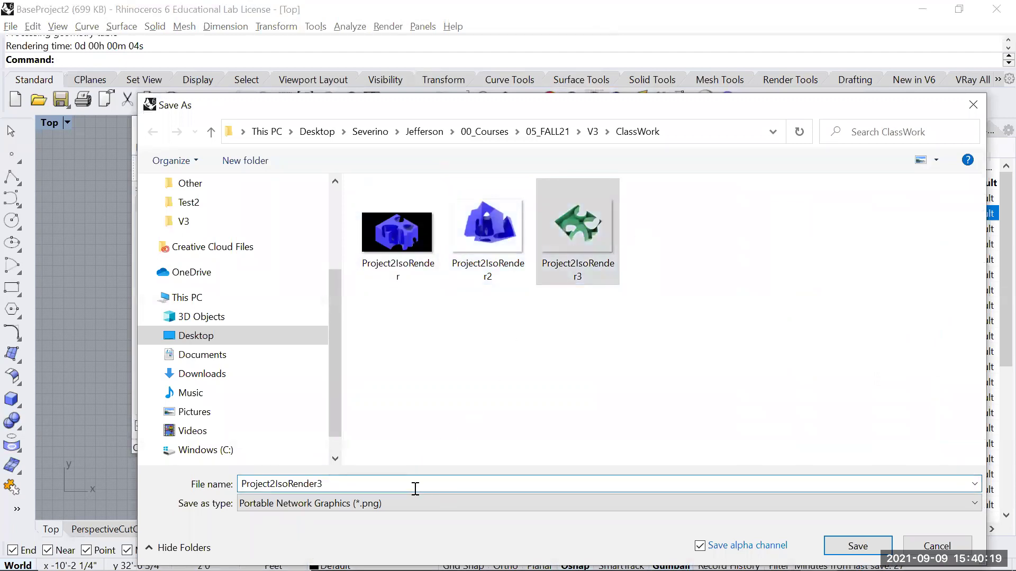
{"action": "key", "text": "BackSpace"}
{"action": "type", "text": "4"}
{"action": "key", "text": "Return"}
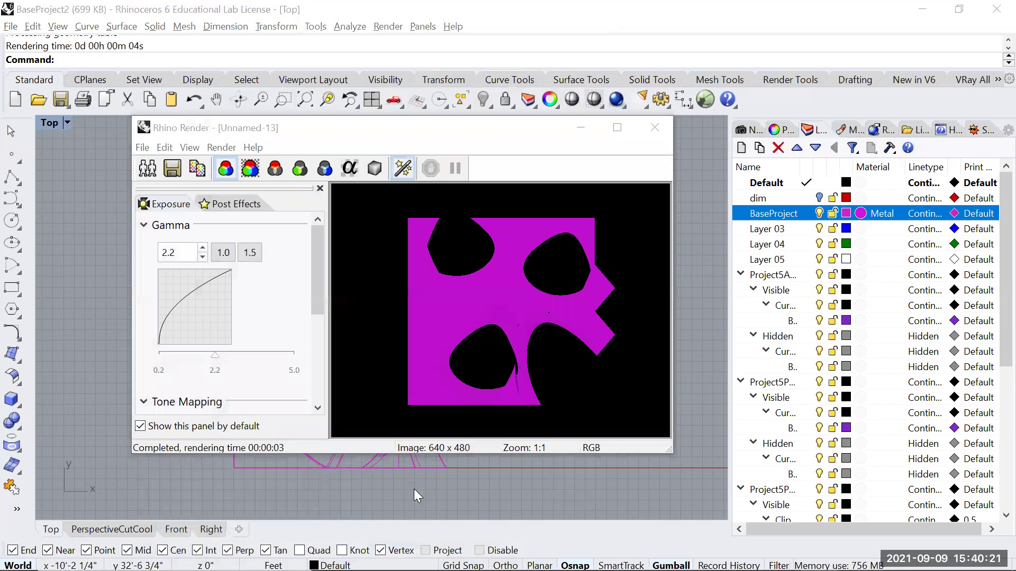
Switch to Illustrator and place Project2IsoRender4 over the plan drawing, about 4.3 inches wide
{"action": "key", "text": "alt+Tab"}
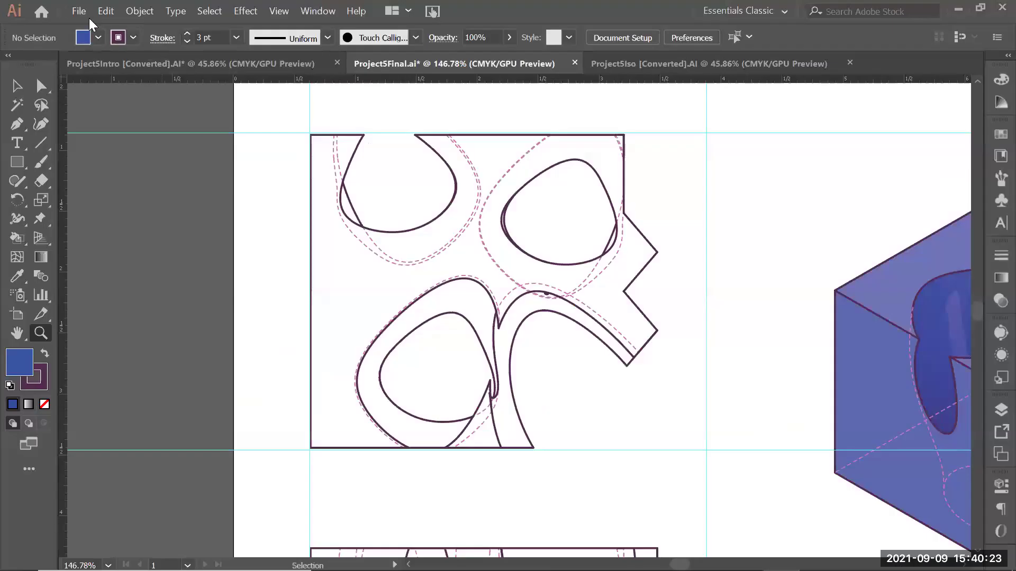
{"action": "left_click", "coordinate": [79, 11]}
{"action": "left_click", "coordinate": [106, 249]}
{"action": "left_click_drag", "start_coordinate": [451, 153], "coordinate": [442, 328]}
{"action": "double_click", "coordinate": [258, 307]}
{"action": "left_click_drag", "start_coordinate": [260, 94], "coordinate": [781, 486]}
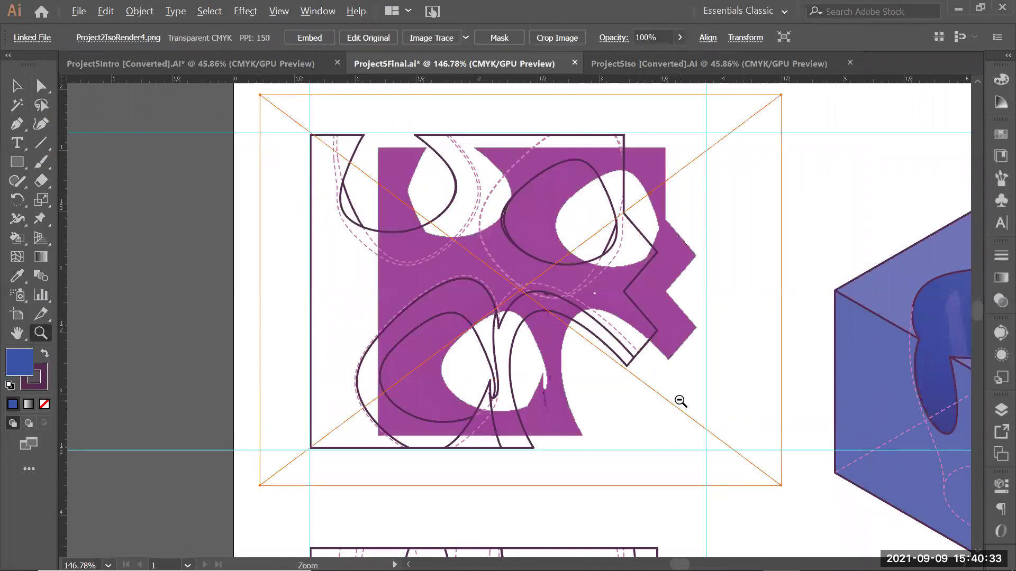
Align the purple render on the Render layer with the plan linework and enlarge it proportionally until the edges match
{"action": "key", "text": "ctrl+1"}
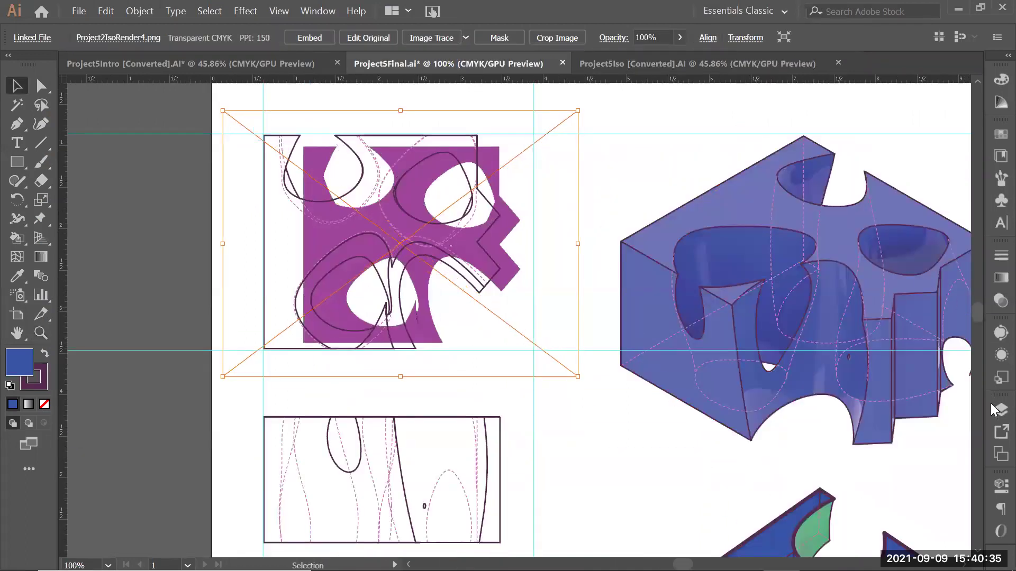
{"action": "left_click", "coordinate": [993, 412]}
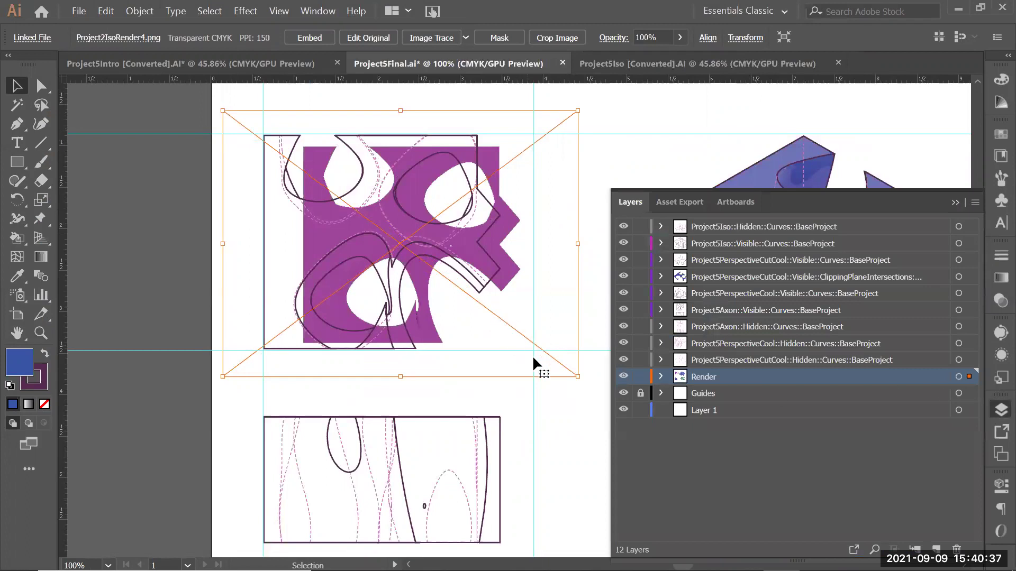
{"action": "left_click_drag", "start_coordinate": [464, 368], "coordinate": [425, 354]}
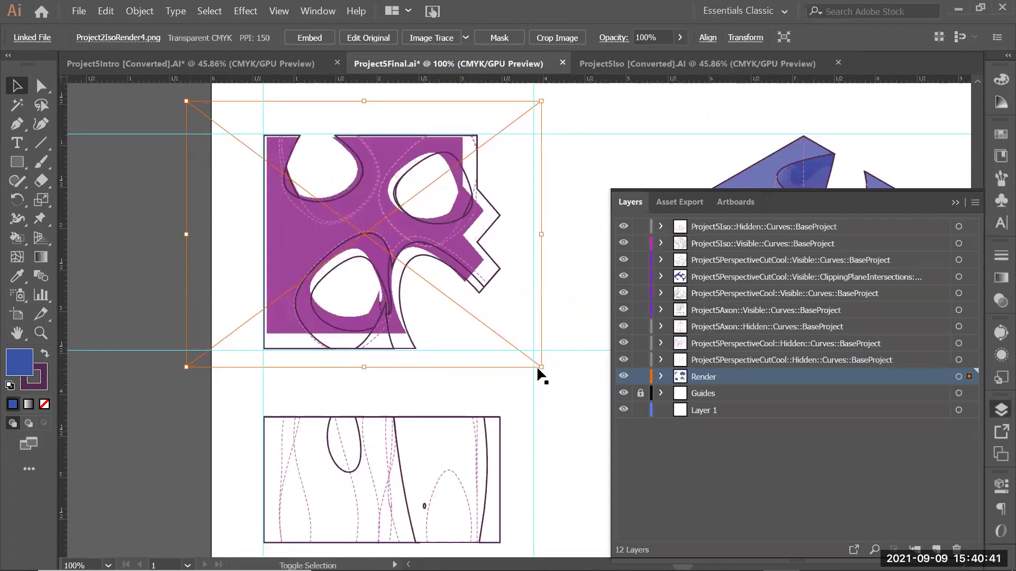
{"action": "left_click_drag", "start_coordinate": [548, 375], "coordinate": [570, 390]}
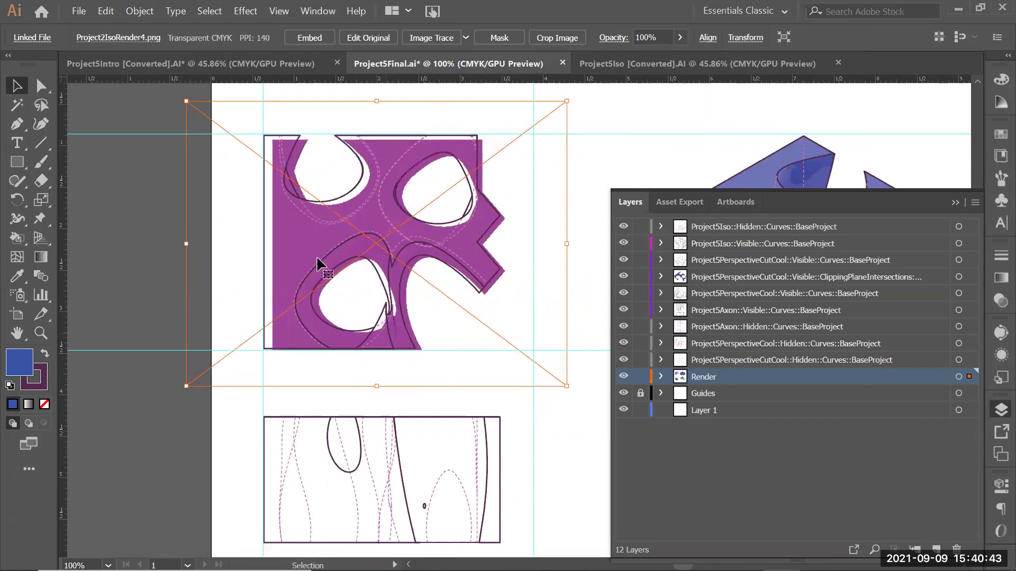
{"action": "left_click_drag", "start_coordinate": [185, 101], "coordinate": [179, 98]}
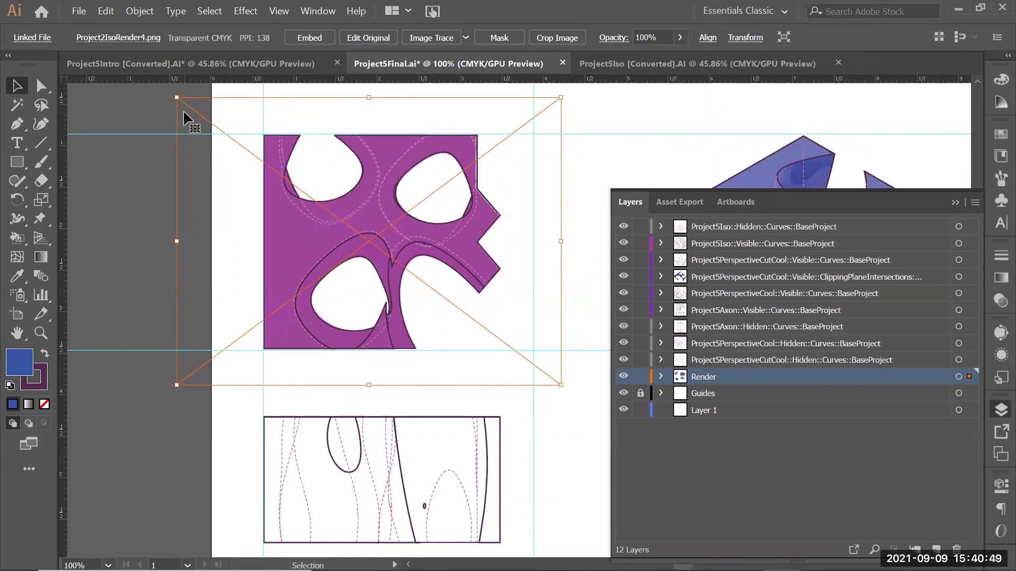
{"action": "left_click_drag", "start_coordinate": [562, 242], "coordinate": [565, 242], "text": "shift"}
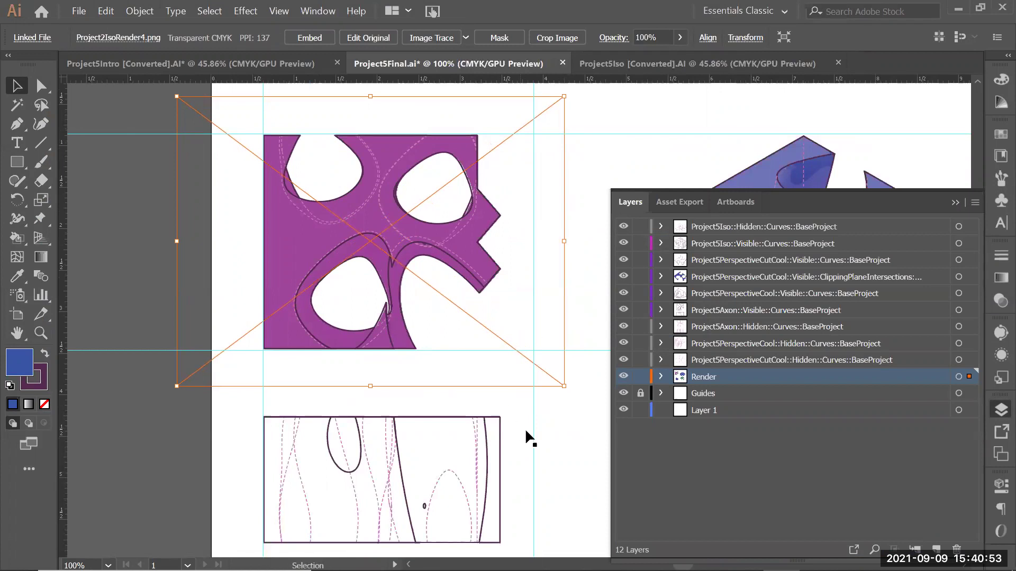
Deselect the plan render, inspect the elevation linework up close, and review the whole sheet
{"action": "left_click", "coordinate": [529, 410]}
{"action": "left_click", "coordinate": [479, 344]}
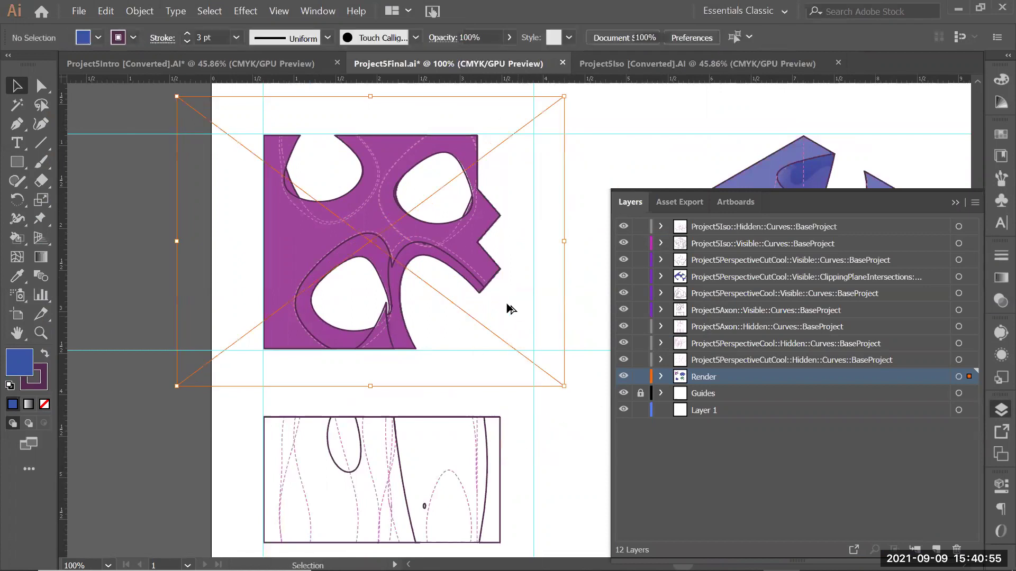
{"action": "key", "text": "z"}
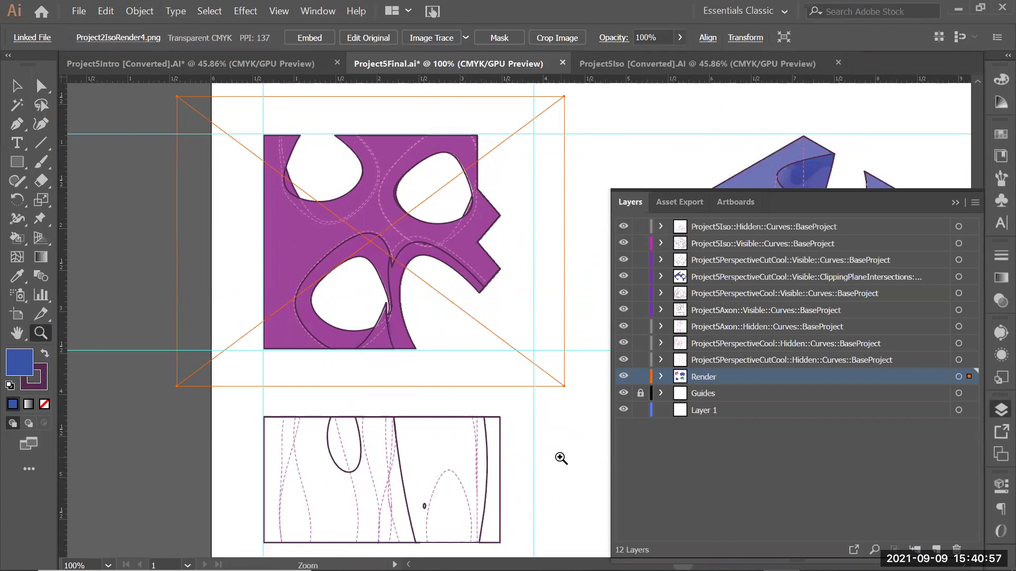
{"action": "left_click", "coordinate": [537, 445], "text": "alt"}
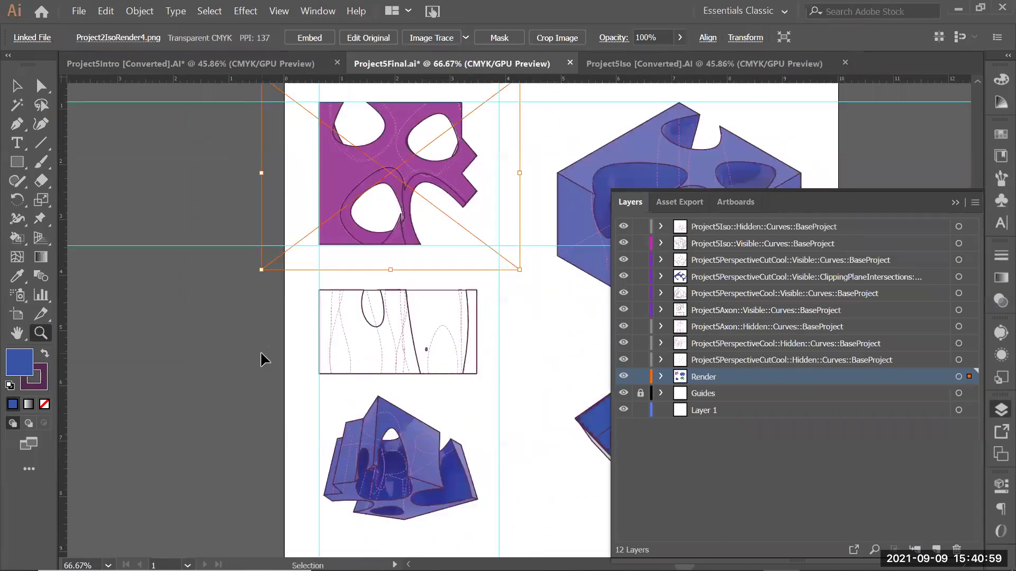
{"action": "key", "text": "ctrl+shift+a"}
{"action": "left_click_drag", "start_coordinate": [428, 317], "coordinate": [210, 316]}
{"action": "left_click", "coordinate": [311, 345], "text": "alt"}
{"action": "left_click_drag", "start_coordinate": [295, 367], "coordinate": [346, 394]}
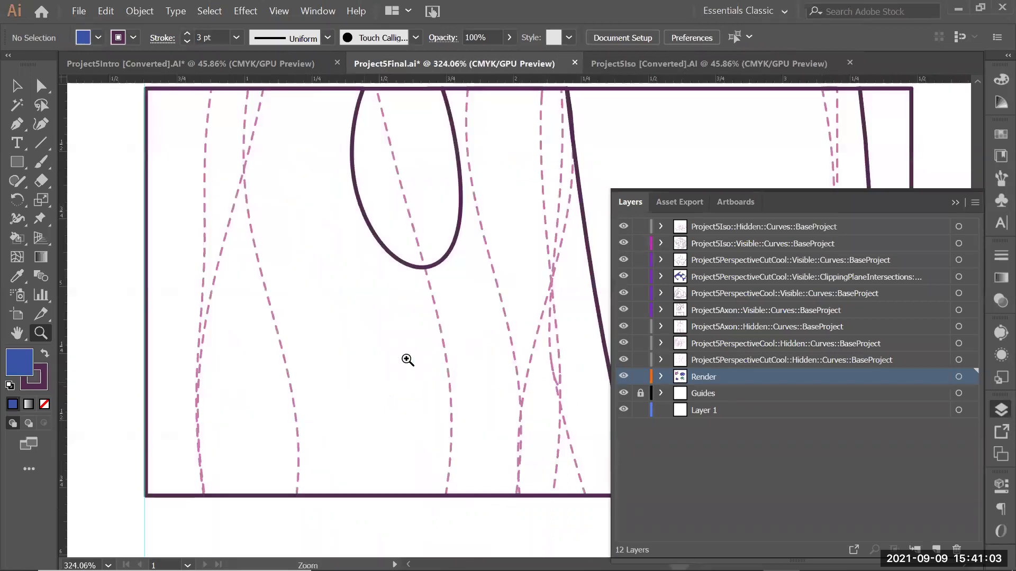
{"action": "left_click", "coordinate": [490, 297], "text": "alt"}
{"action": "left_click", "coordinate": [490, 301], "text": "alt"}
{"action": "left_click", "coordinate": [491, 301], "text": "alt"}
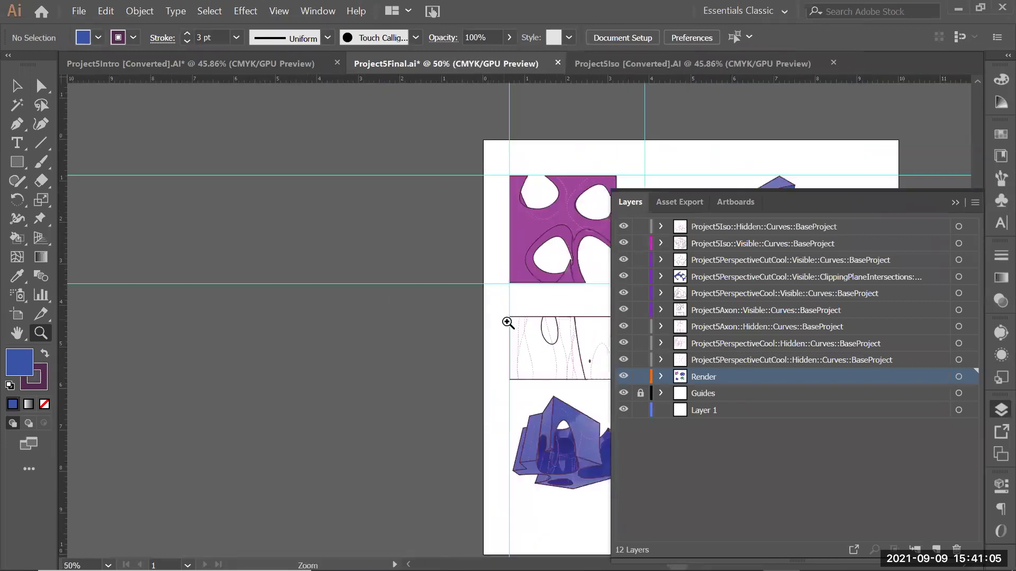
{"action": "left_click", "coordinate": [508, 322], "text": "alt"}
{"action": "left_click_drag", "start_coordinate": [272, 346], "coordinate": [256, 335]}
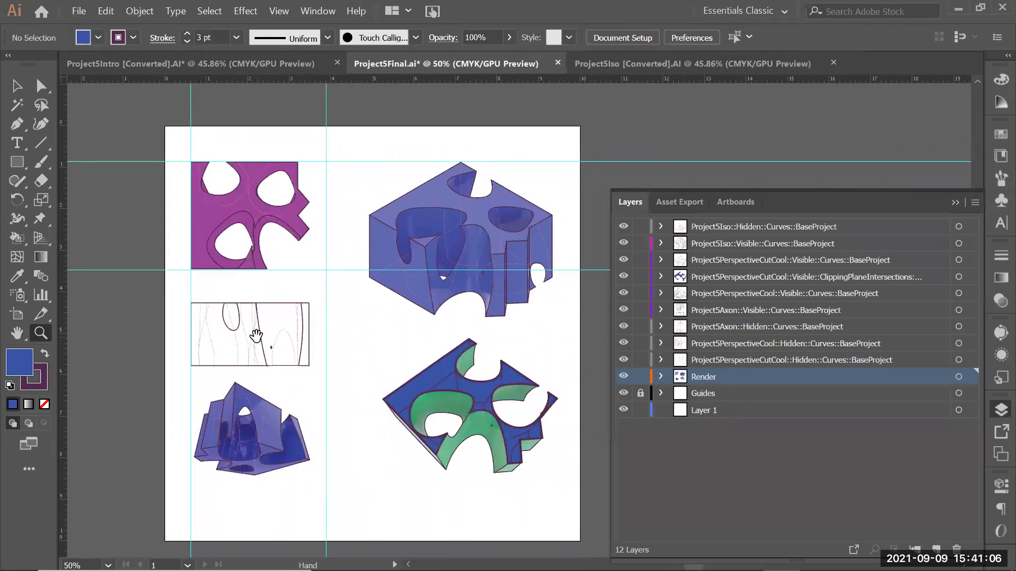
Collapse the layer list and save the Project5Final document
{"action": "left_click", "coordinate": [955, 203]}
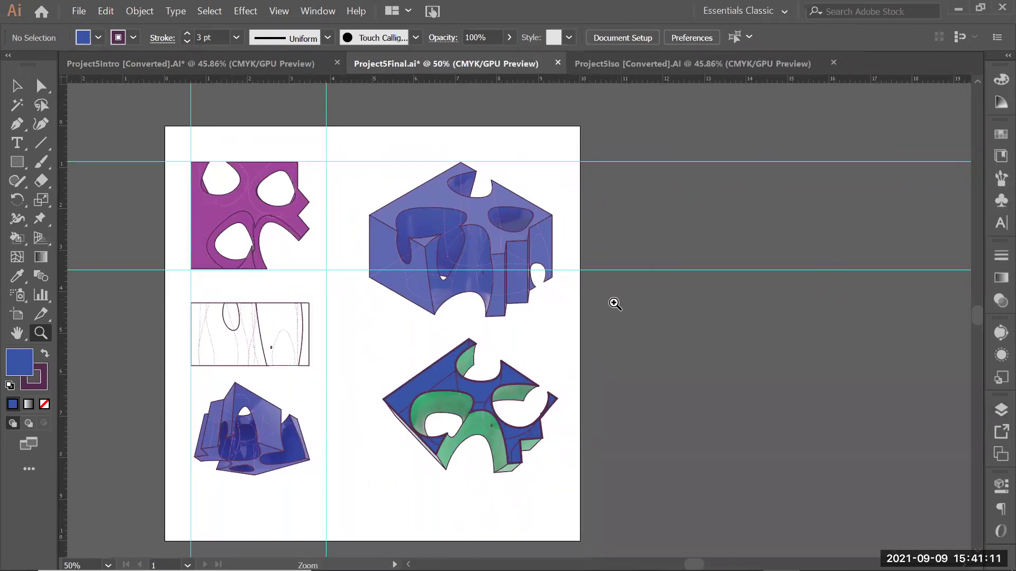
{"action": "key", "text": "ctrl"}
{"action": "key", "text": "ctrl+s"}
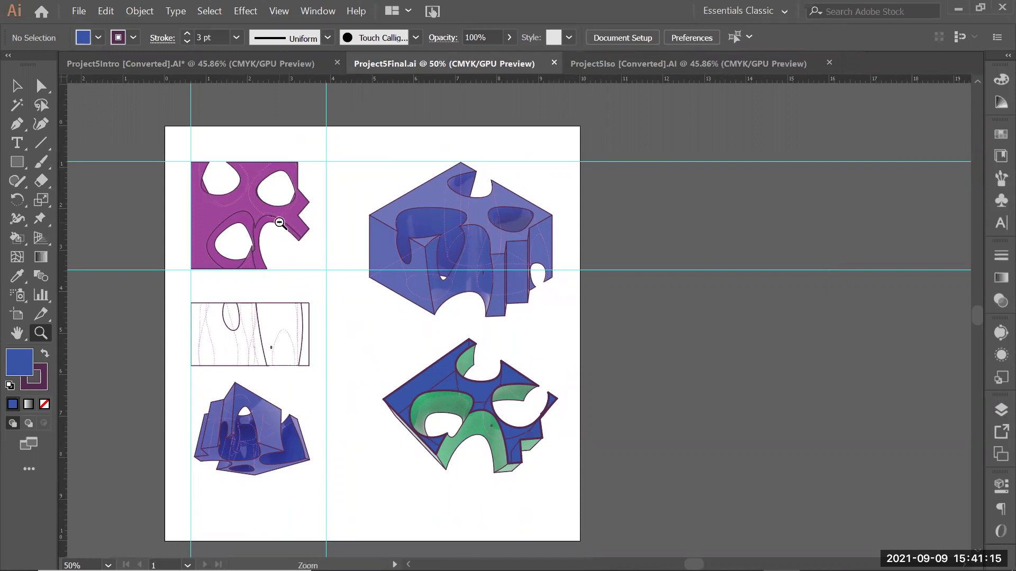
Switch to InDesign and delete the dashed placeholder circles and their labels from the A-Master page of FinalPresentation_ARDS-209_Panel1
{"action": "key", "text": "alt+Tab"}
{"action": "key", "text": "alt+Tab"}
{"action": "key", "text": "alt+Tab"}
{"action": "key", "text": "alt+Tab"}
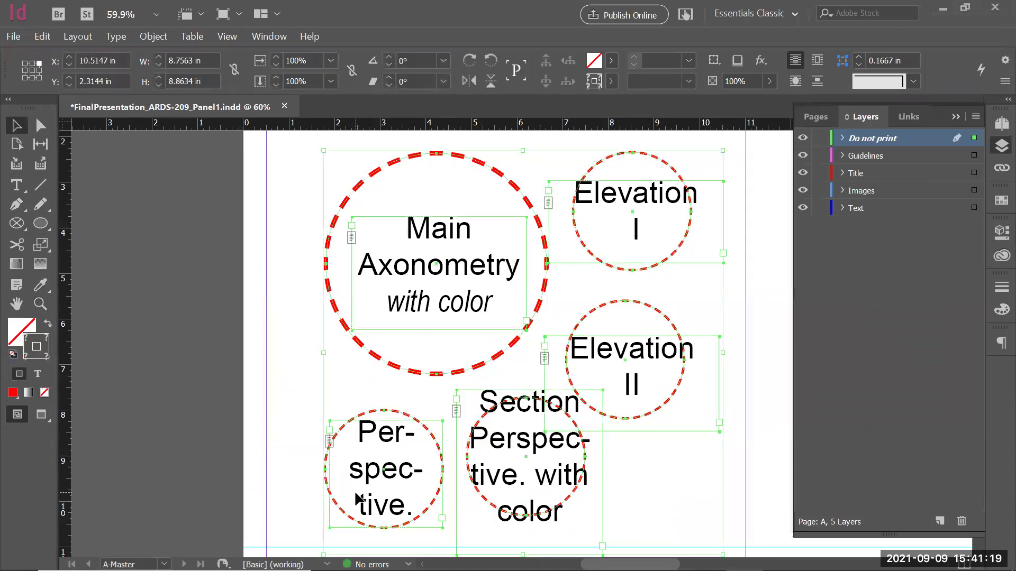
{"action": "key", "text": "z"}
{"action": "left_click", "coordinate": [511, 378], "text": "alt"}
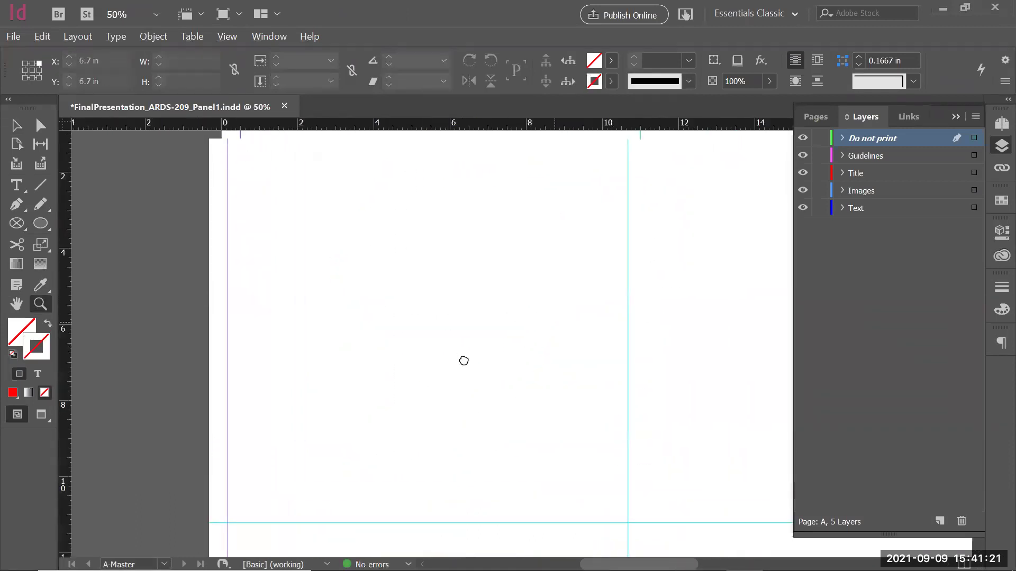
Place the Project5Final Illustrator file from the ClassWork folder on the A-Master page
{"action": "left_click", "coordinate": [16, 36]}
{"action": "left_click", "coordinate": [24, 240]}
{"action": "left_click_drag", "start_coordinate": [360, 154], "coordinate": [349, 277]}
{"action": "left_click", "coordinate": [295, 261]}
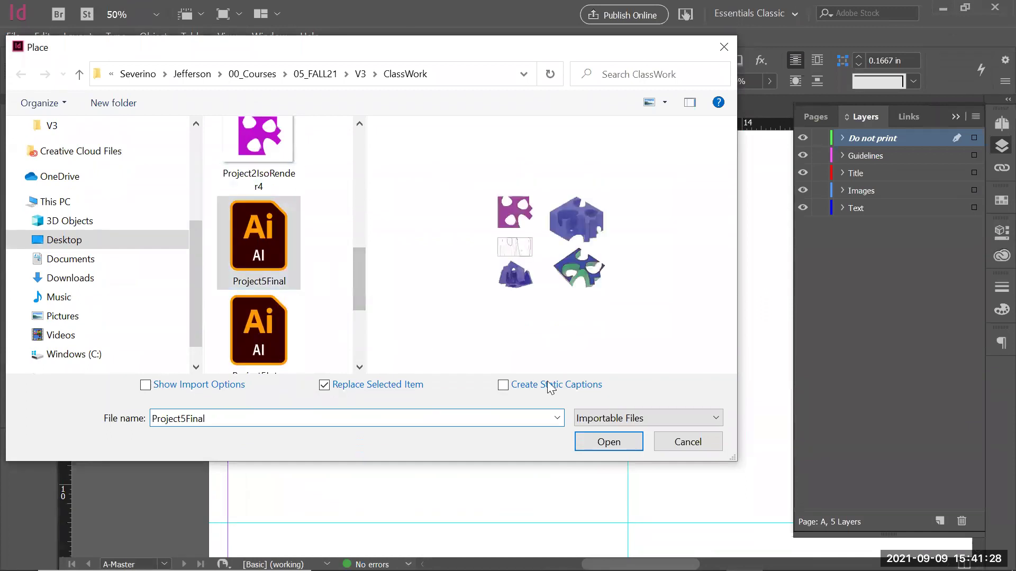
{"action": "left_click", "coordinate": [608, 442]}
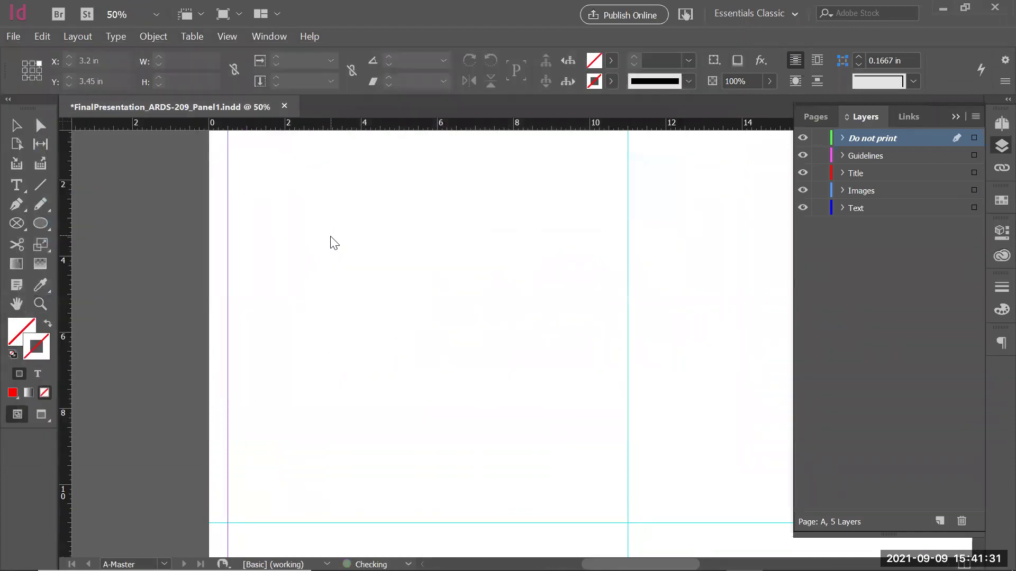
{"action": "left_click", "coordinate": [333, 244]}
Move the placed sheet into the page's upper-left grid cell and nudge it to X 10.7222 in, Y 1.2889 in
{"action": "key", "text": "ctrl+minus"}
{"action": "left_click_drag", "start_coordinate": [509, 275], "coordinate": [463, 232]}
{"action": "key", "text": "Left"}
{"action": "key", "text": "Down"}
{"action": "key", "text": "Down"}
{"action": "key", "text": "Down"}
{"action": "key", "text": "Down"}
{"action": "key", "text": "Down"}
{"action": "key", "text": "Down"}
{"action": "key", "text": "Down"}
{"action": "key", "text": "Down"}
{"action": "key", "text": "Down"}
{"action": "key", "text": "Down"}
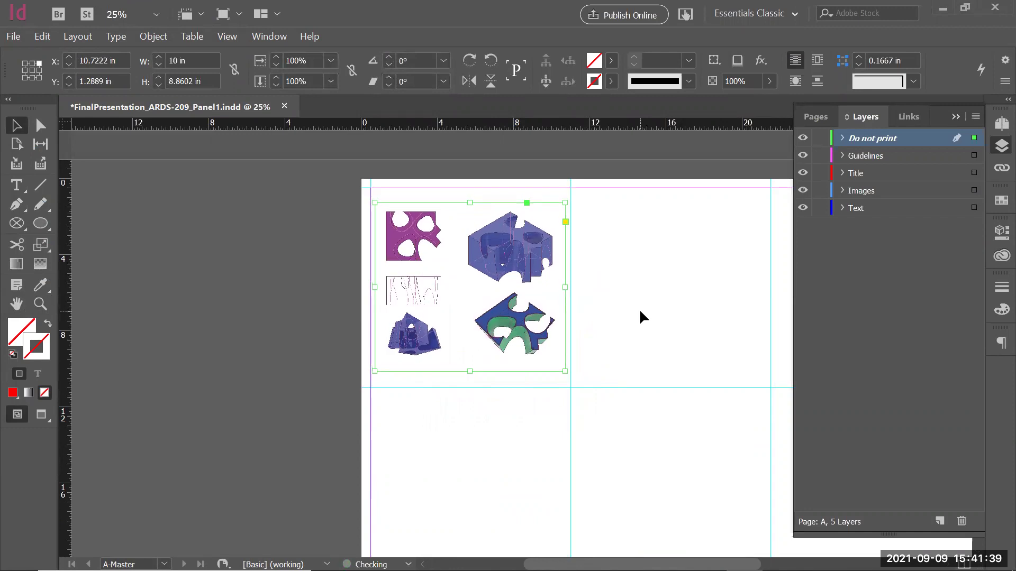
Set the placed sheet's display performance to High Quality Display
{"action": "key", "text": "z"}
{"action": "left_click_drag", "start_coordinate": [476, 211], "coordinate": [569, 344]}
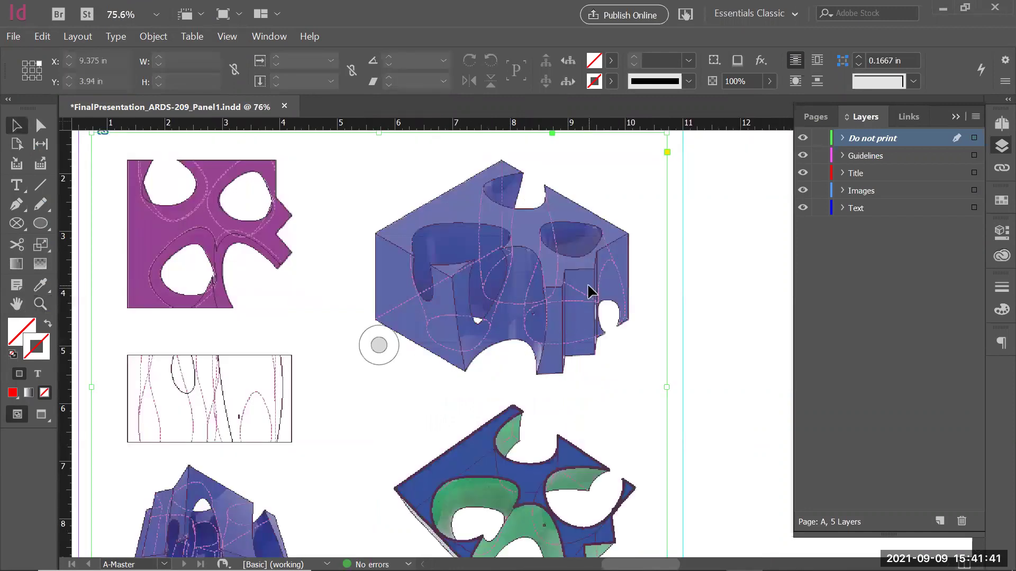
{"action": "right_click", "coordinate": [590, 291]}
{"action": "mouse_move", "coordinate": [766, 526]}
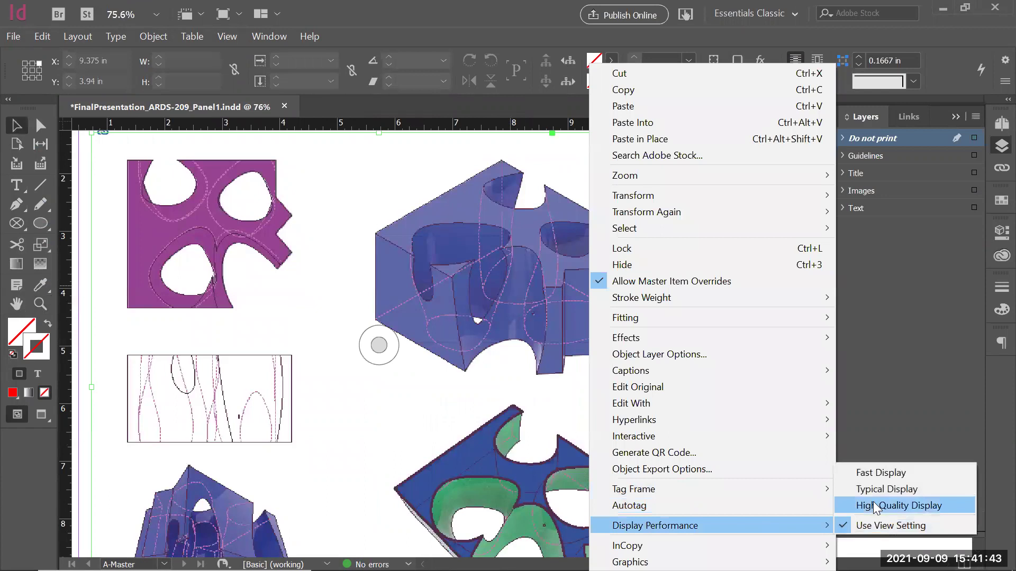
{"action": "left_click", "coordinate": [876, 506]}
Examine the placed drawings at several magnifications and check the image's display performance options
{"action": "key", "text": "z"}
{"action": "left_click", "coordinate": [444, 376], "text": "alt"}
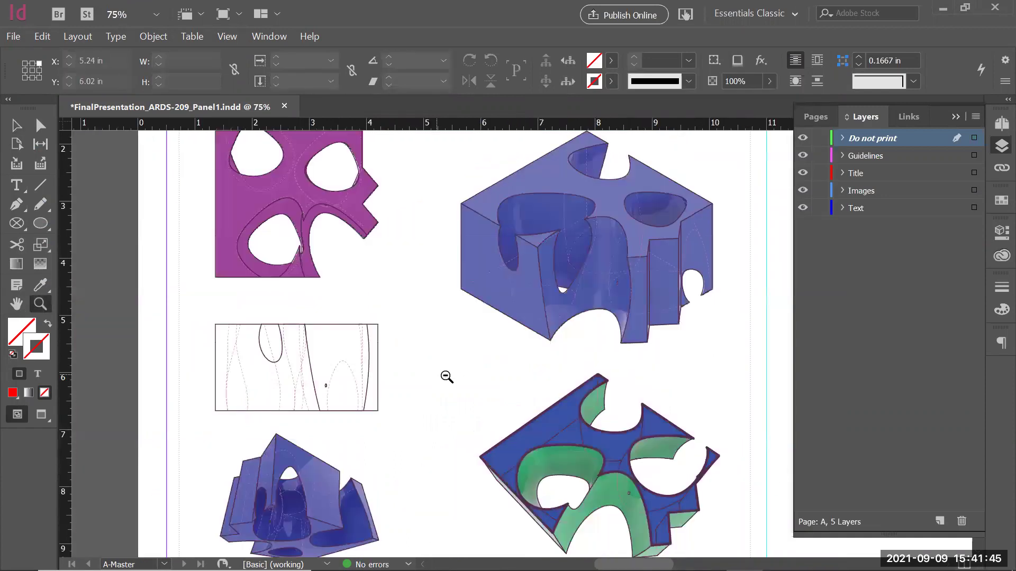
{"action": "left_click", "coordinate": [447, 378], "text": "alt"}
{"action": "left_click", "coordinate": [585, 307]}
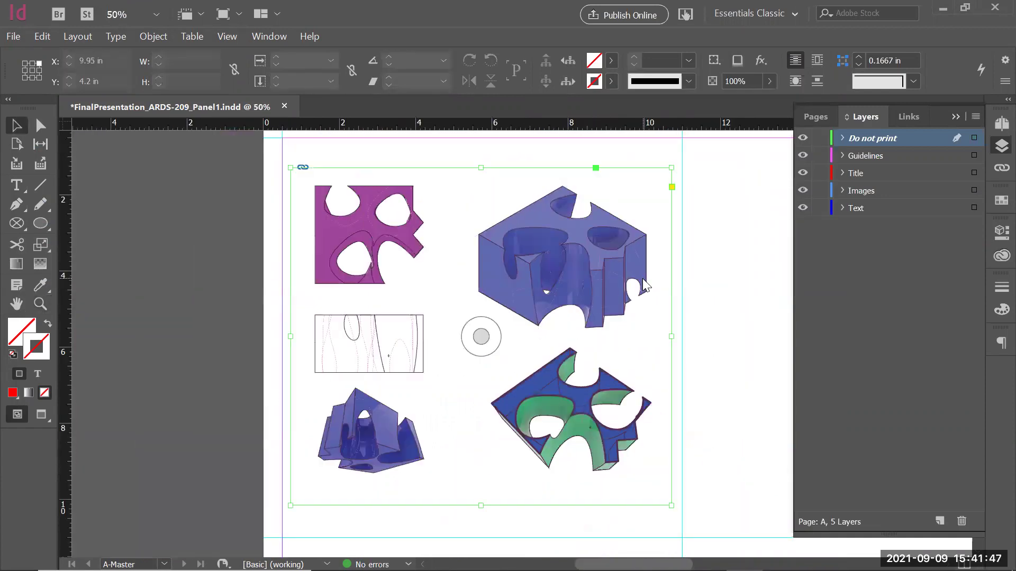
{"action": "right_click", "coordinate": [645, 286]}
{"action": "mouse_move", "coordinate": [683, 525]}
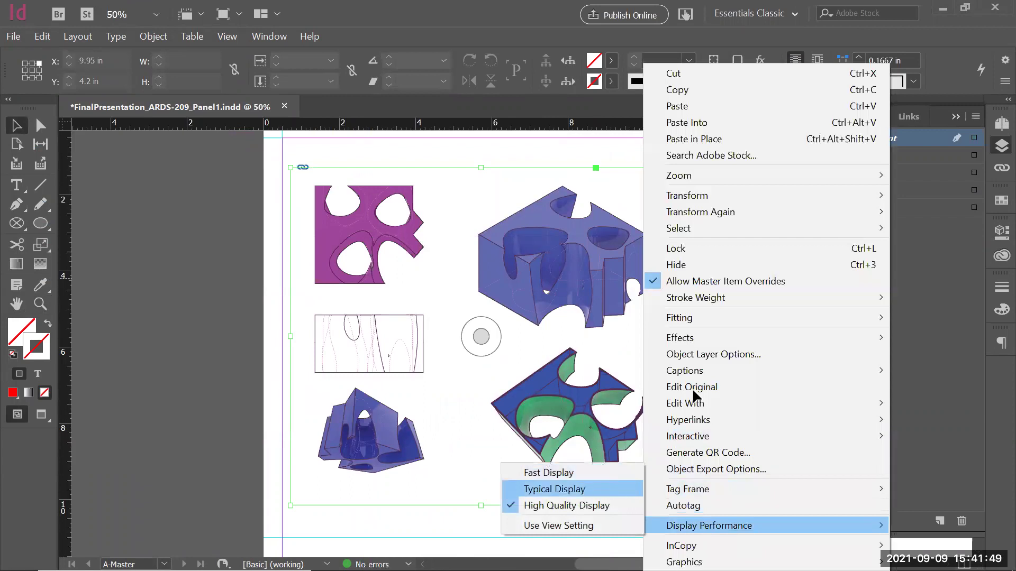
{"action": "key", "text": "Escape"}
{"action": "key", "text": "z"}
{"action": "left_click_drag", "start_coordinate": [709, 395], "coordinate": [562, 344]}
{"action": "left_click", "coordinate": [564, 345], "text": "alt"}
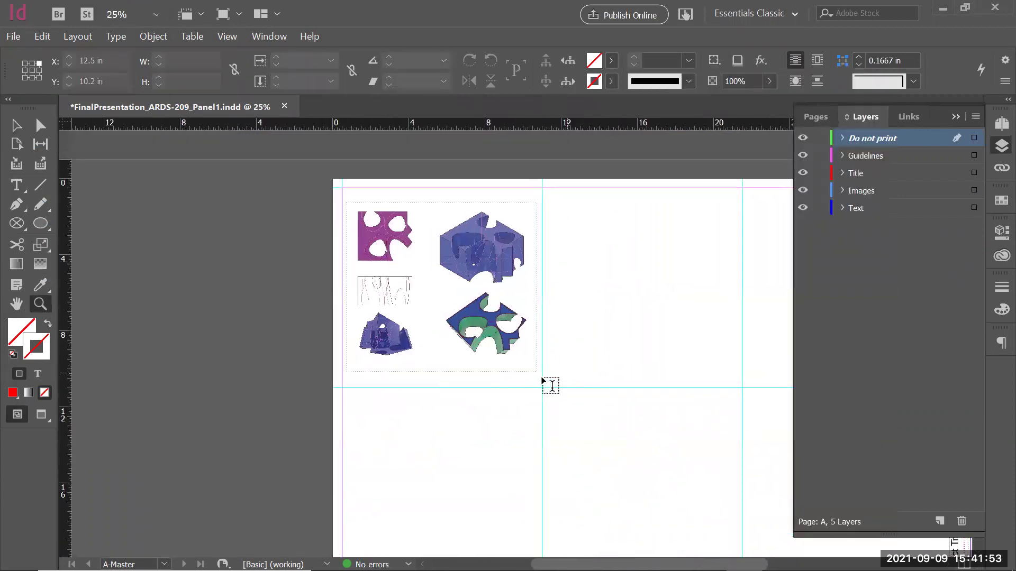
On the Title layer, add a text frame below the section perspective containing the placeholder text "dfgkjsafdbasjbdjb"
{"action": "left_click", "coordinate": [443, 383]}
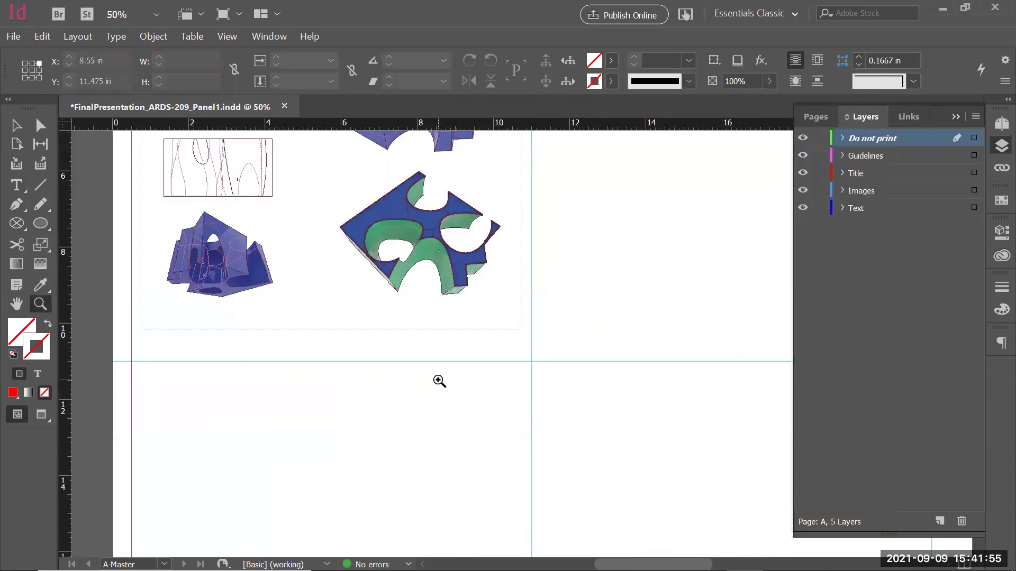
{"action": "key", "text": "t"}
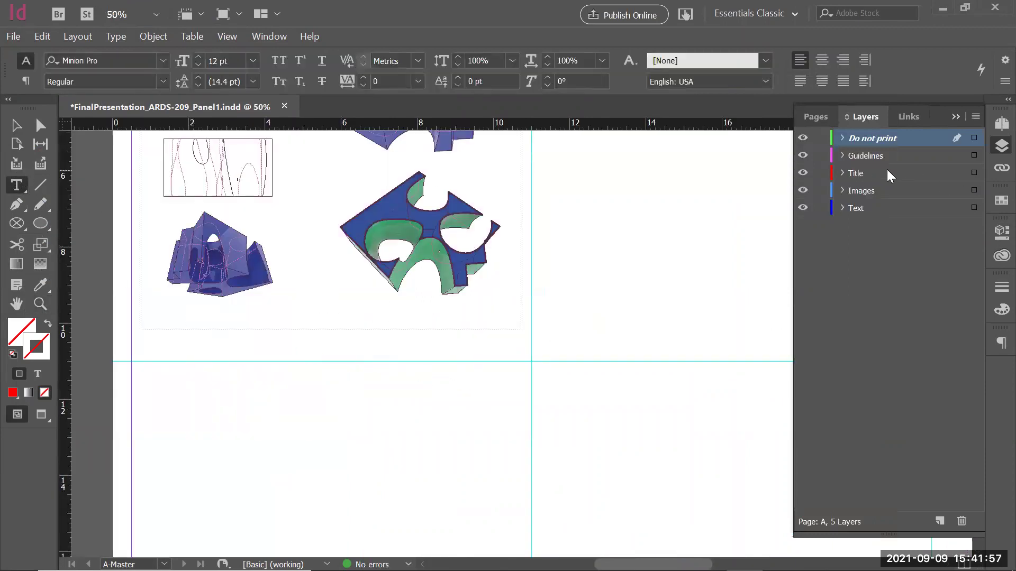
{"action": "left_click", "coordinate": [854, 171]}
{"action": "left_click_drag", "start_coordinate": [310, 348], "coordinate": [497, 335]}
{"action": "type", "text": "dfgkjsafdbasjbdjb"}
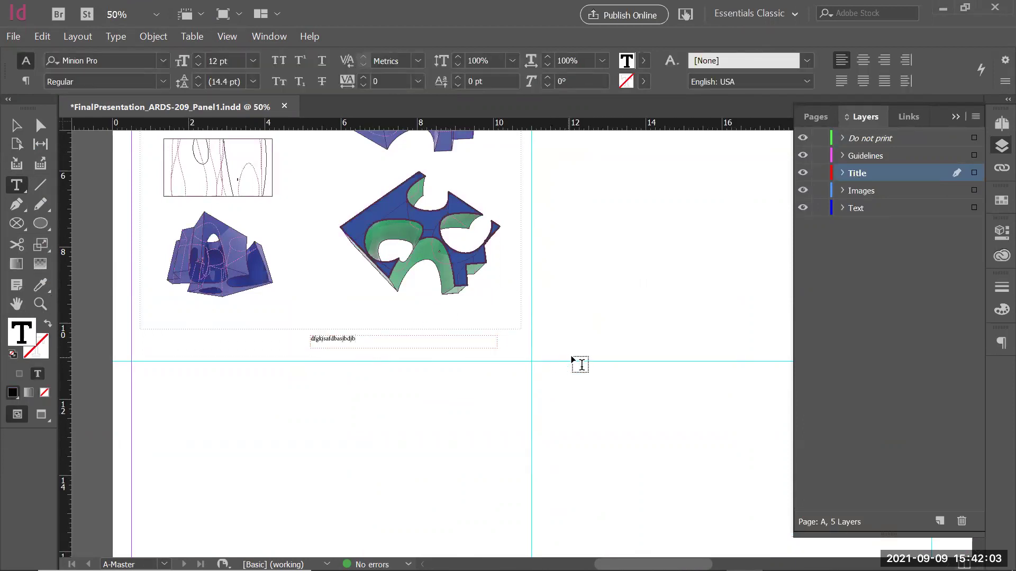
Add a small text label reading "top elevation" directly below the purple plan drawing
{"action": "scroll", "coordinate": [343, 345], "scroll_direction": "up", "scroll_amount": 5}
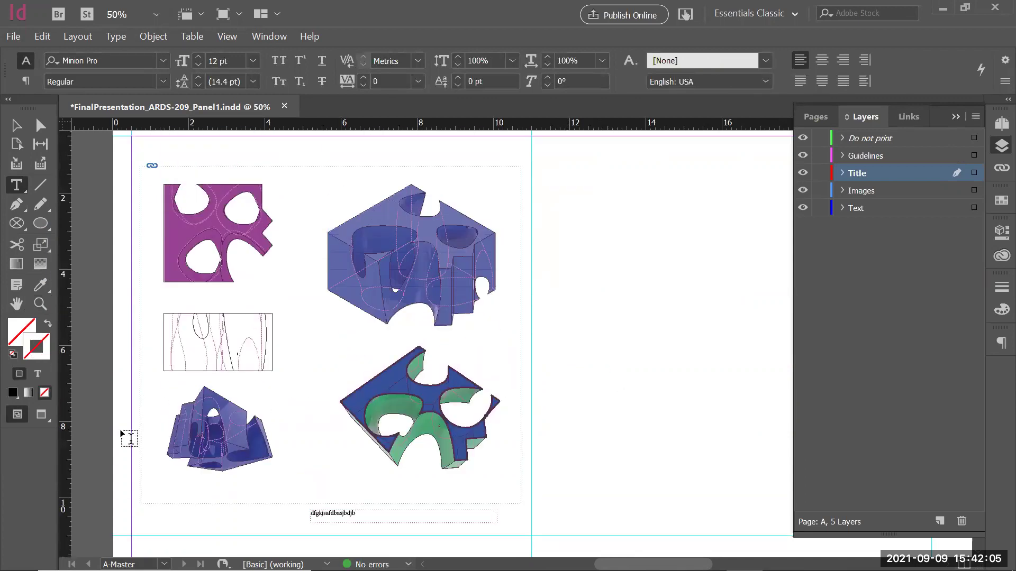
{"action": "left_click_drag", "start_coordinate": [164, 288], "coordinate": [238, 300]}
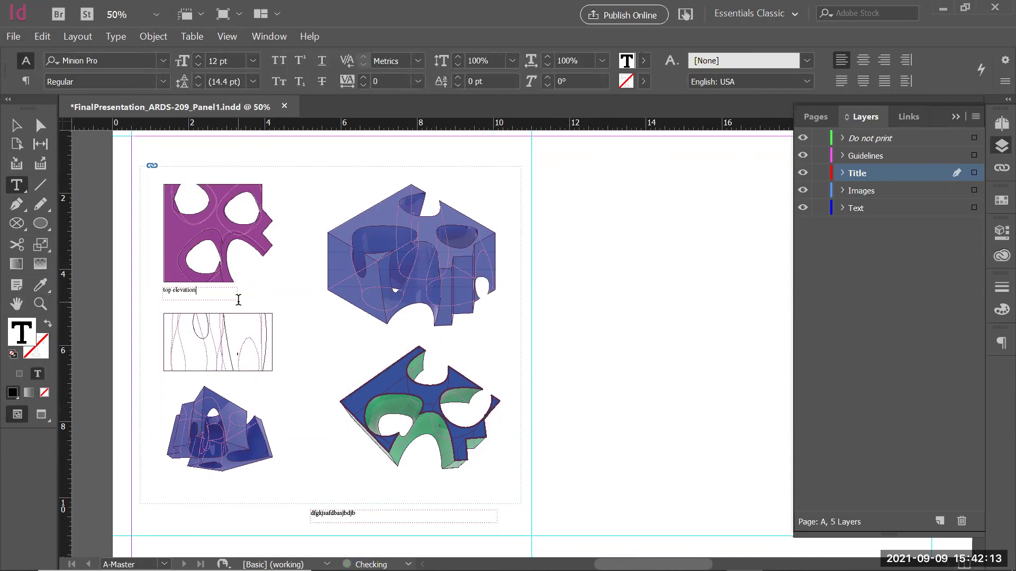
{"action": "key", "text": "Escape"}
{"action": "left_click_drag", "start_coordinate": [200, 294], "coordinate": [213, 396]}
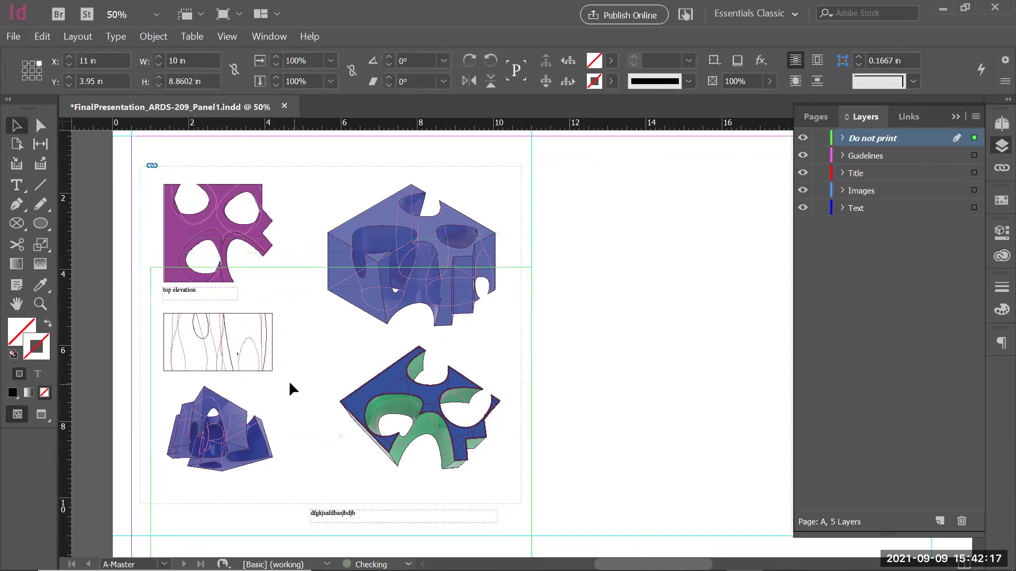
{"action": "key", "text": "ctrl+z"}
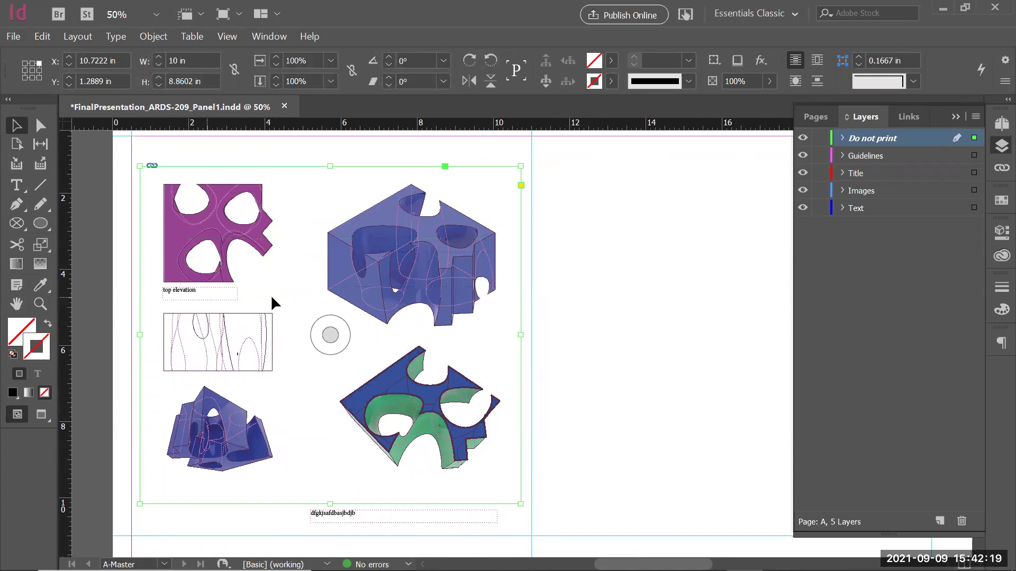
{"action": "left_click", "coordinate": [635, 340]}
Shrink the placeholder text frame below the section perspective to about 1.17 inches wide and 0.12 inches high
{"action": "scroll", "coordinate": [233, 404], "scroll_direction": "down", "scroll_amount": 3}
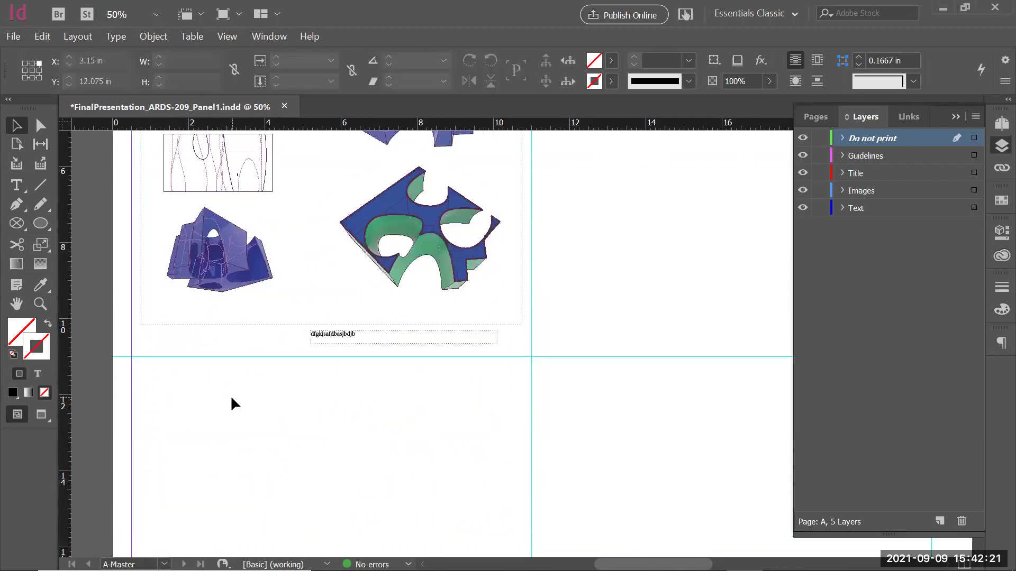
{"action": "scroll", "coordinate": [233, 404], "scroll_direction": "up", "scroll_amount": 2}
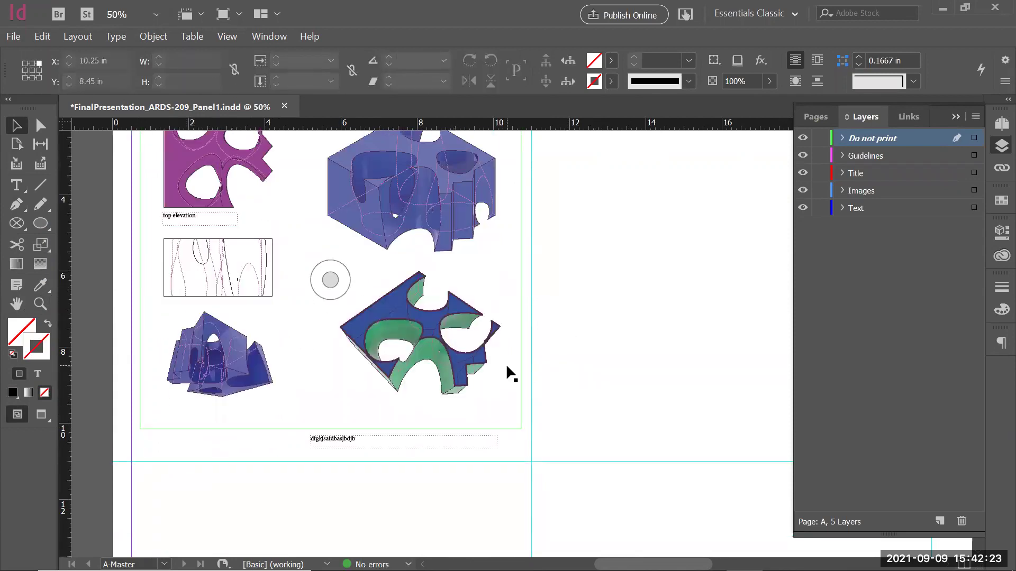
{"action": "scroll", "coordinate": [560, 379], "scroll_direction": "up", "scroll_amount": 2}
{"action": "scroll", "coordinate": [492, 379], "scroll_direction": "down", "scroll_amount": 2}
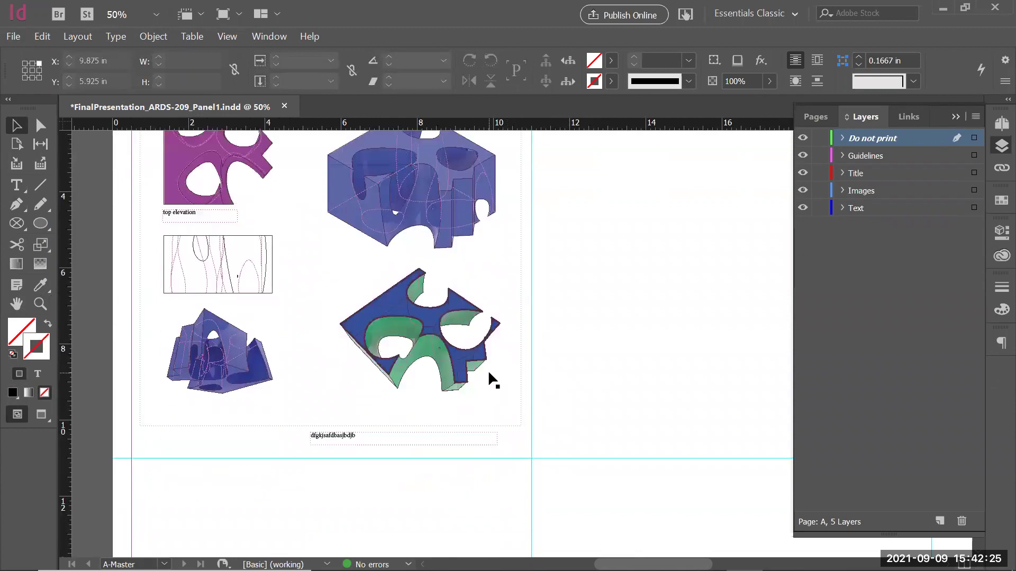
{"action": "left_click", "coordinate": [315, 437]}
{"action": "left_click_drag", "start_coordinate": [312, 439], "coordinate": [451, 439]}
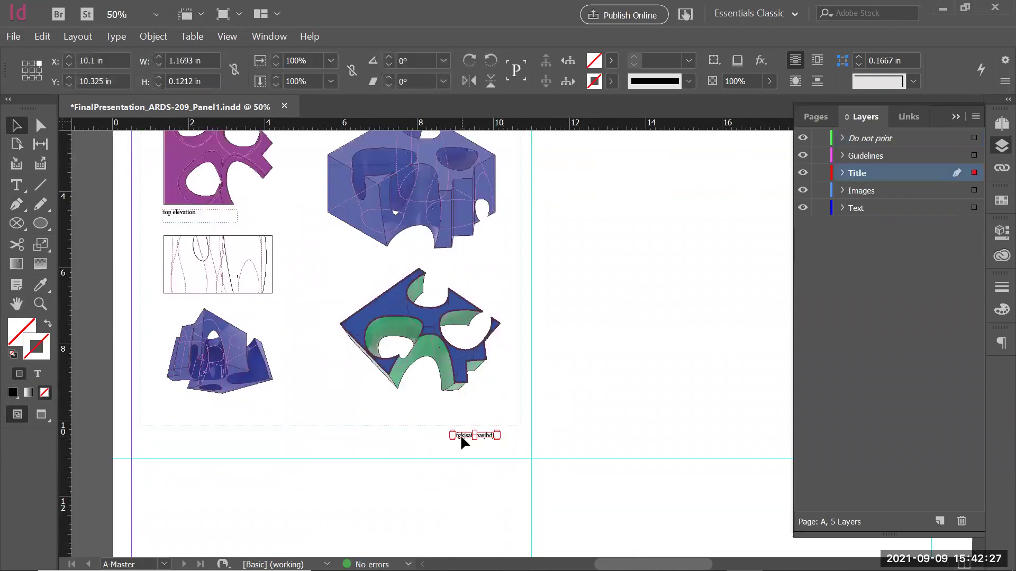
Set all the placeholder text below the section perspective to 36 pt
{"action": "double_click", "coordinate": [483, 437]}
{"action": "double_click", "coordinate": [483, 437]}
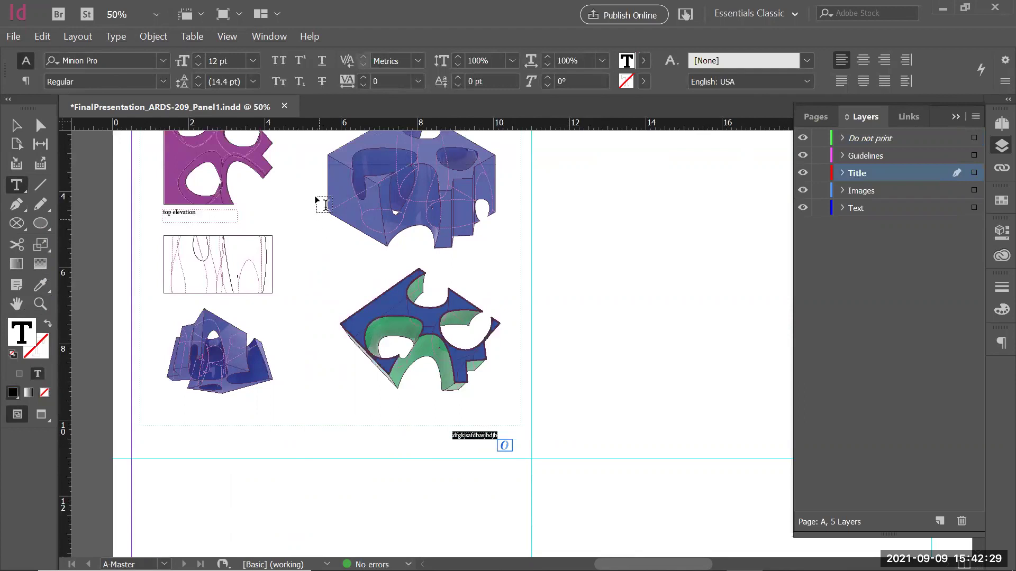
{"action": "left_click", "coordinate": [252, 61]}
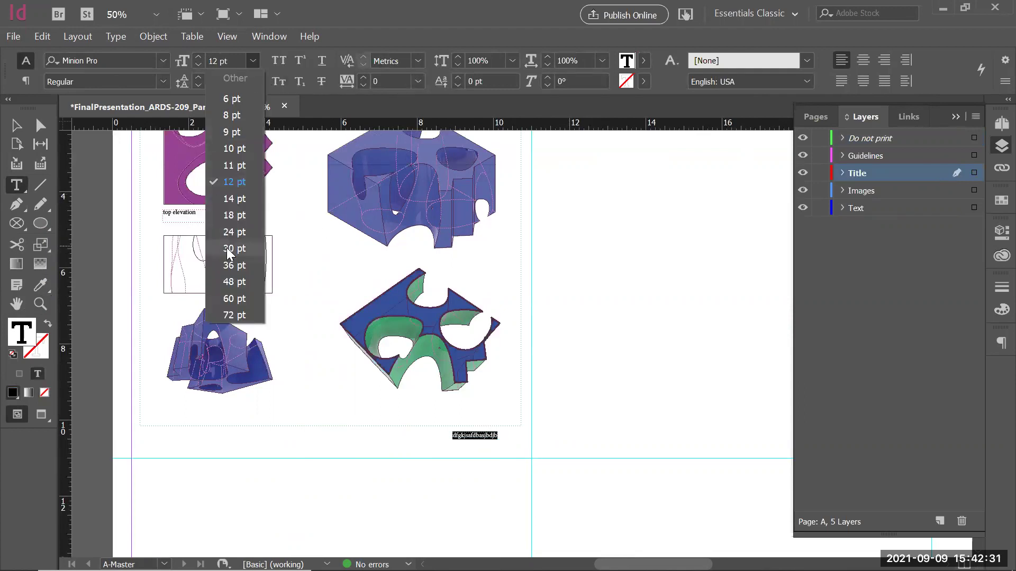
{"action": "left_click", "coordinate": [232, 265]}
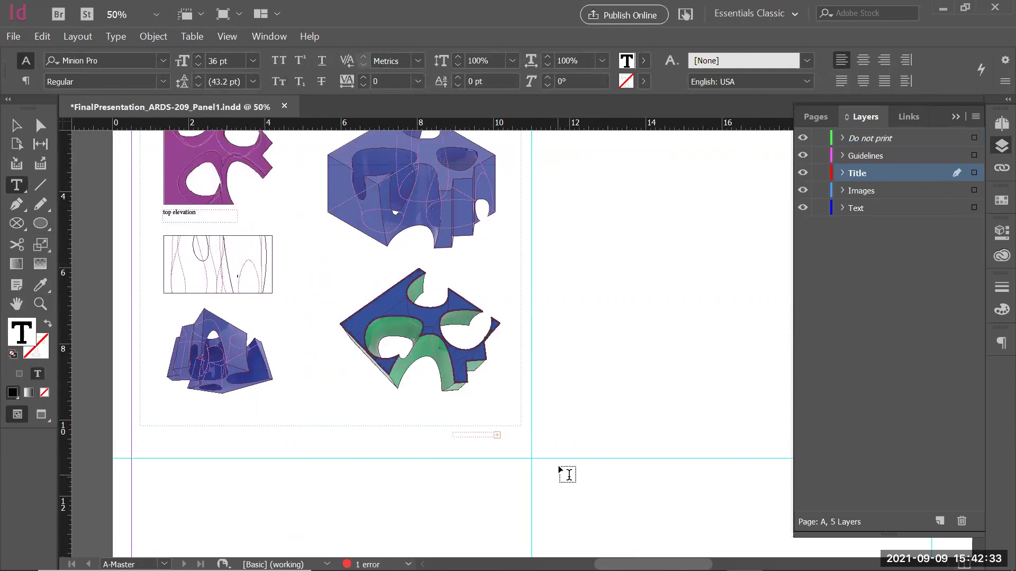
Enlarge the placeholder text frame to 4.25 by 0.525 inches so it fits its text, and deselect it
{"action": "key", "text": "Escape"}
{"action": "left_click_drag", "start_coordinate": [451, 443], "coordinate": [335, 453]}
{"action": "key", "text": "ctrl+z"}
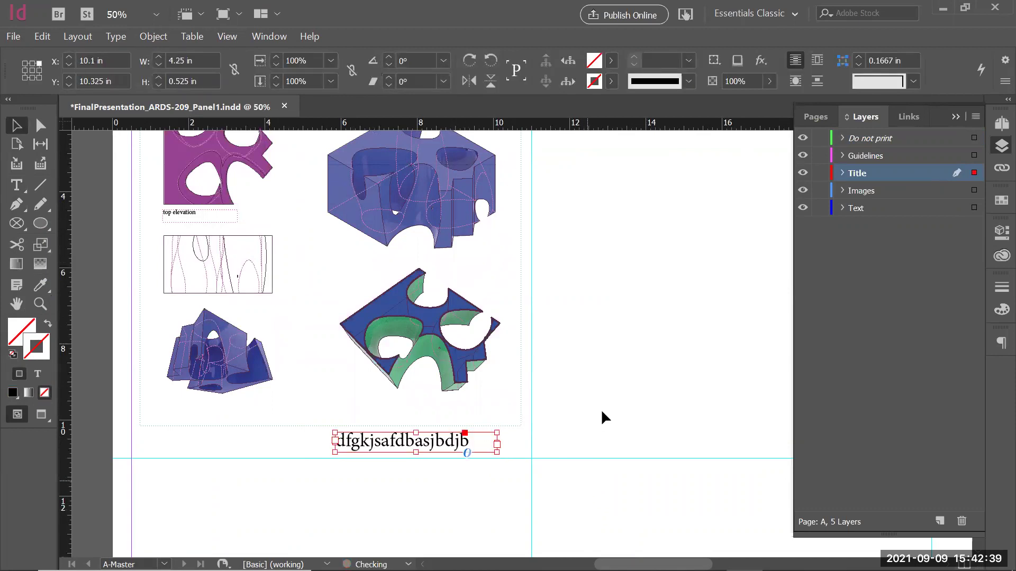
{"action": "left_click", "coordinate": [634, 323]}
{"action": "key", "text": "z"}
{"action": "left_click", "coordinate": [633, 323], "text": "alt"}
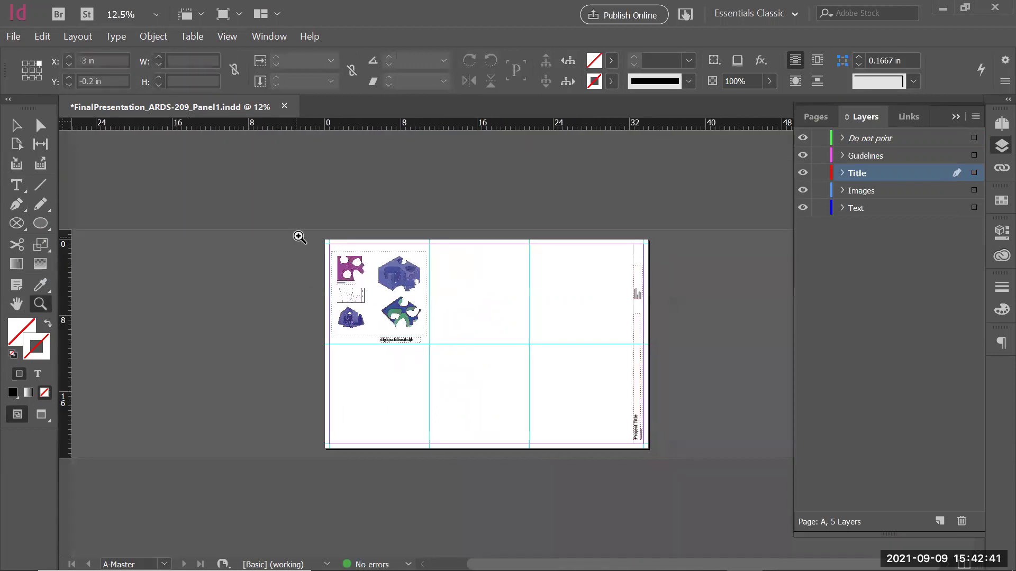
Export the panel as a print PDF named FinalPresentation_ARDS-209_Panel1 in the ClassWork folder, replacing the existing file
{"action": "key", "text": "ctrl+0"}
{"action": "left_click", "coordinate": [13, 36]}
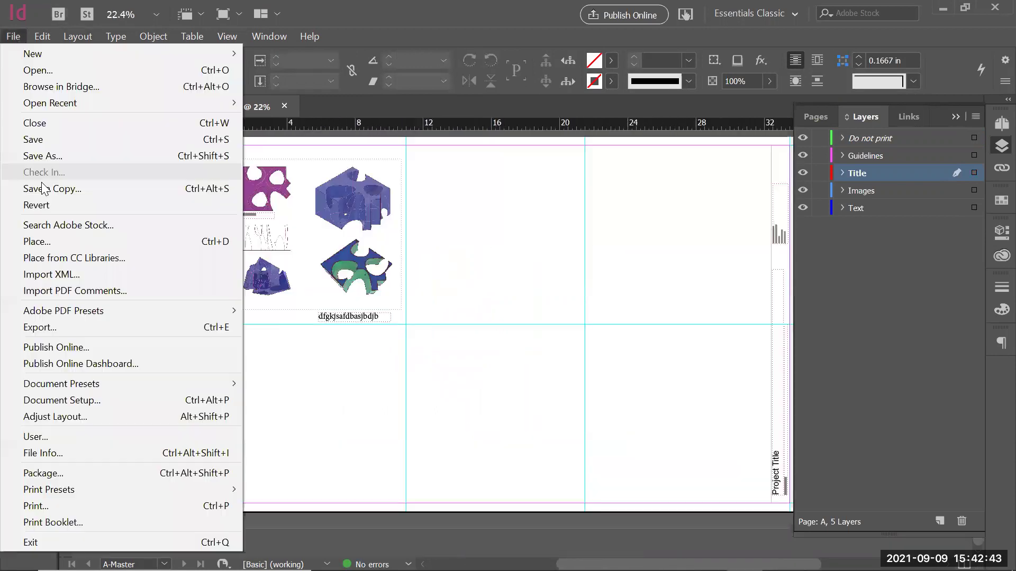
{"action": "left_click", "coordinate": [47, 327]}
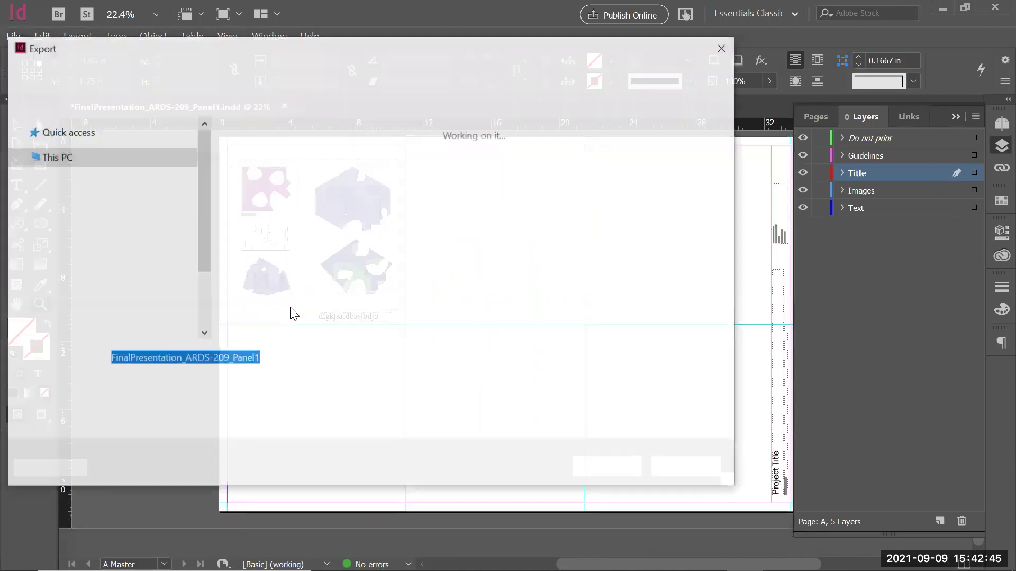
{"action": "left_click", "coordinate": [300, 156]}
{"action": "key", "text": "alt+Tab"}
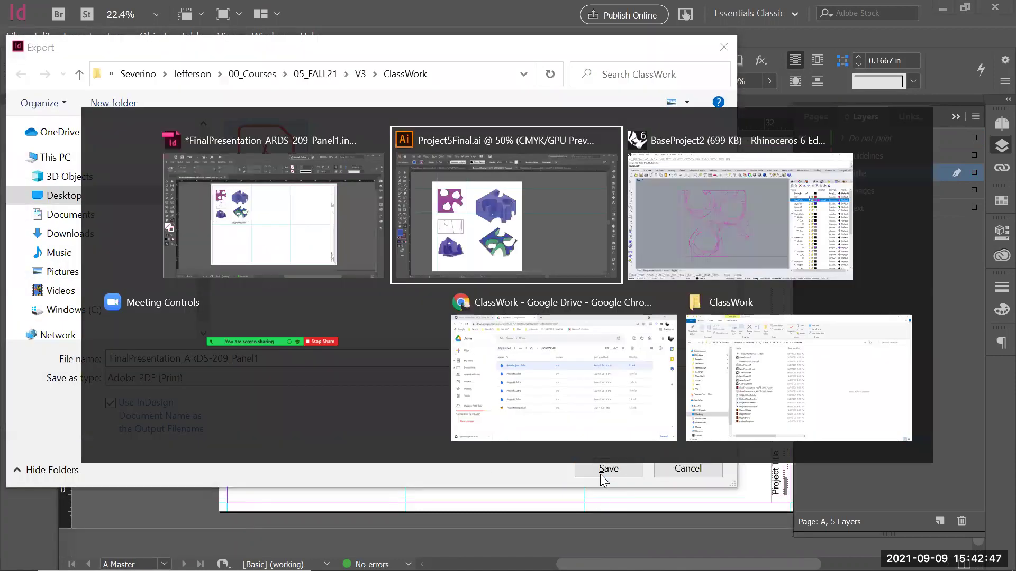
{"action": "key", "text": "alt+Tab"}
{"action": "key", "text": "alt+Tab"}
{"action": "key", "text": "alt+Tab"}
{"action": "key", "text": "alt+Tab"}
{"action": "key", "text": "alt+Tab"}
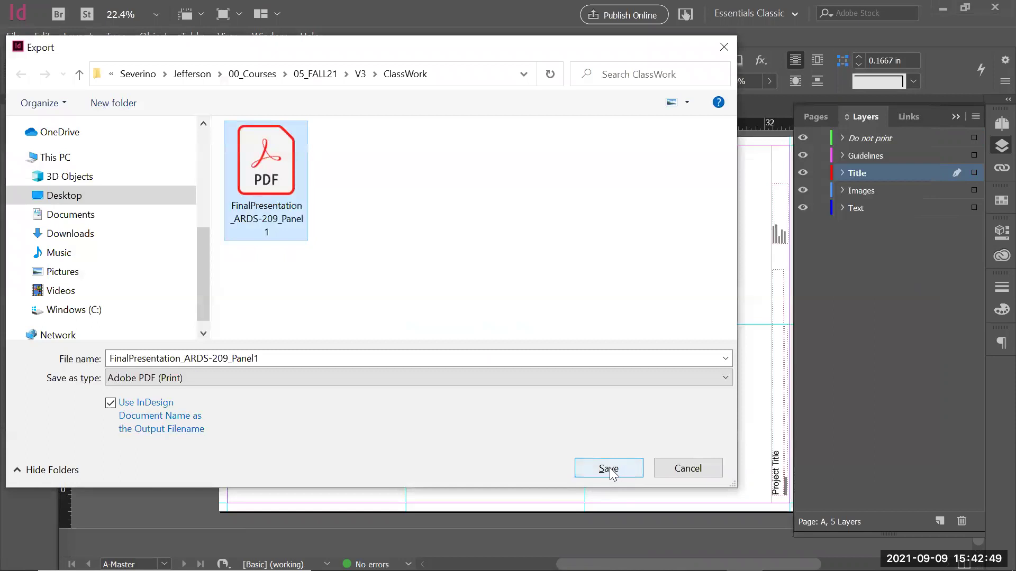
{"action": "left_click", "coordinate": [609, 469]}
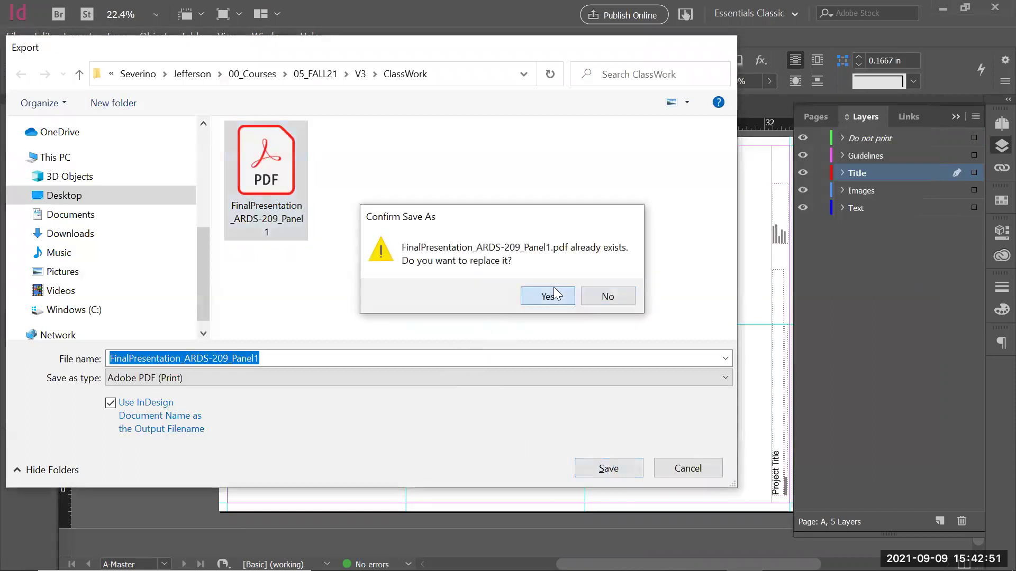
{"action": "left_click", "coordinate": [549, 295]}
{"action": "left_click", "coordinate": [647, 526]}
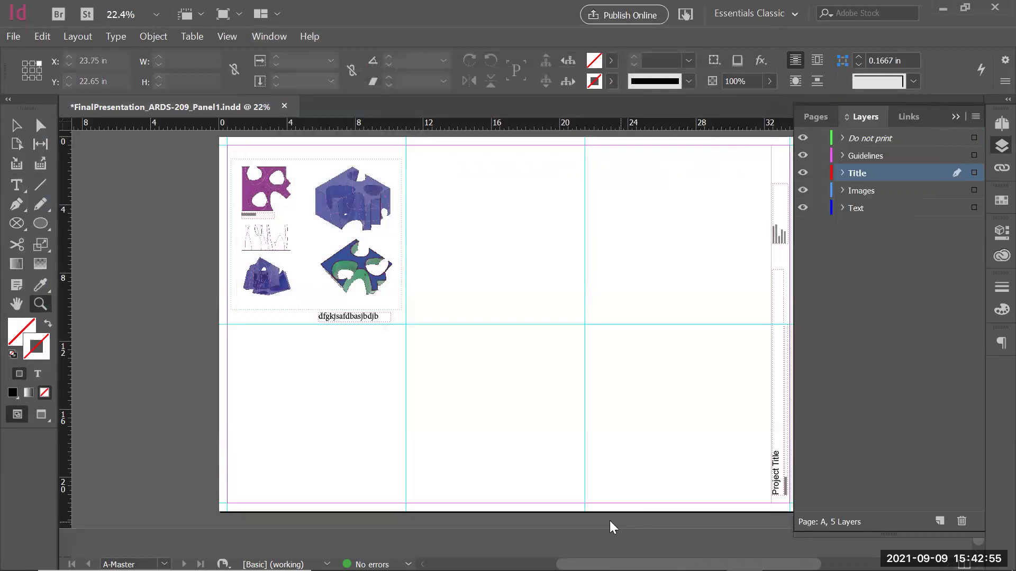
Switch to the ClassWork folder in File Explorer and preview the exported FinalPresentation_ARDS-209_Panel1 PDF
{"action": "key", "text": "alt+Tab"}
{"action": "key", "text": "alt+Tab"}
{"action": "key", "text": "alt+Tab"}
{"action": "key", "text": "alt+Tab"}
{"action": "key", "text": "alt+Tab"}
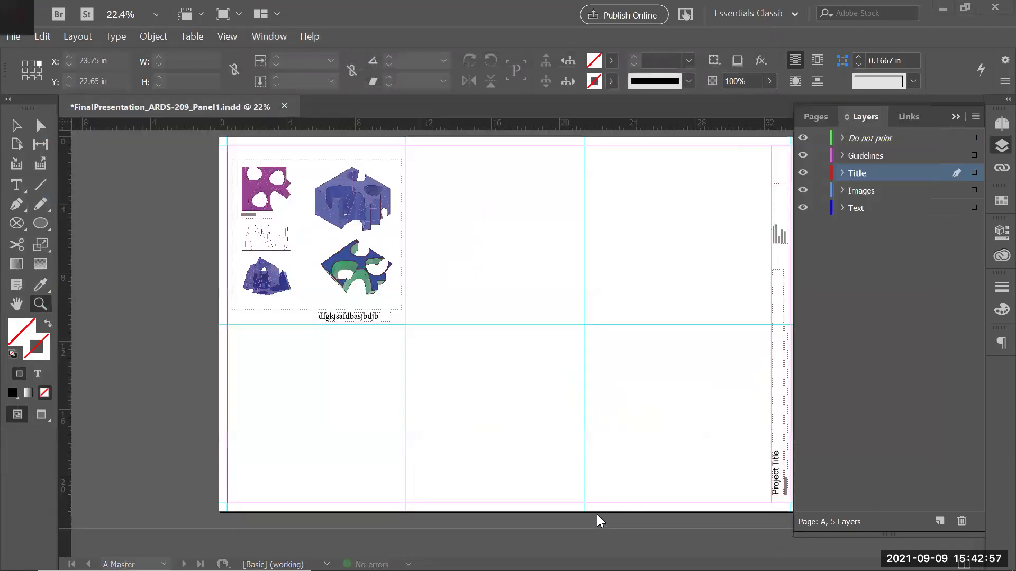
{"action": "left_click", "coordinate": [278, 346]}
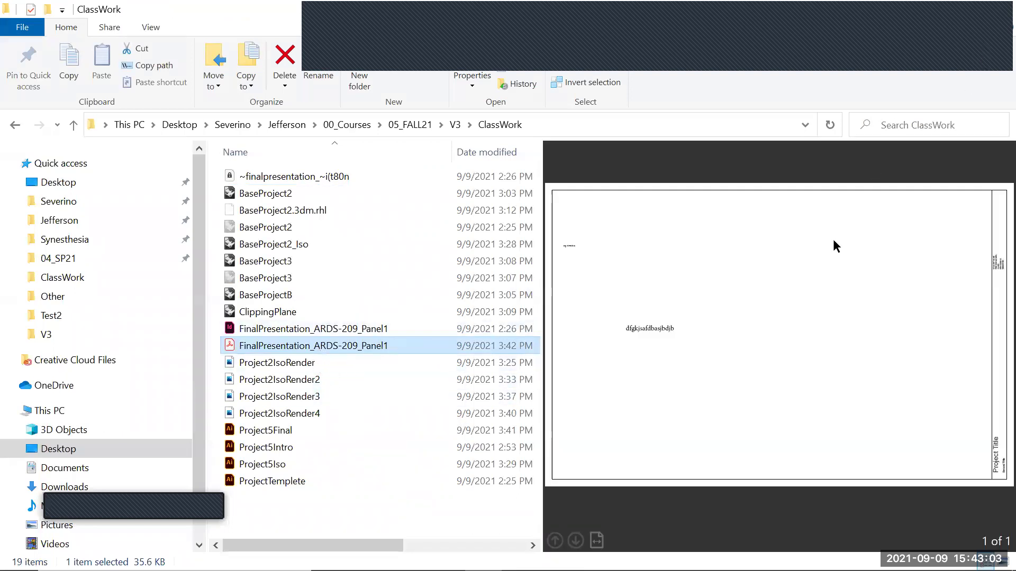
Return to InDesign, move the placed drawing sheet from the Do not print layer to the Images layer, and deselect it
{"action": "key", "text": "alt+Tab"}
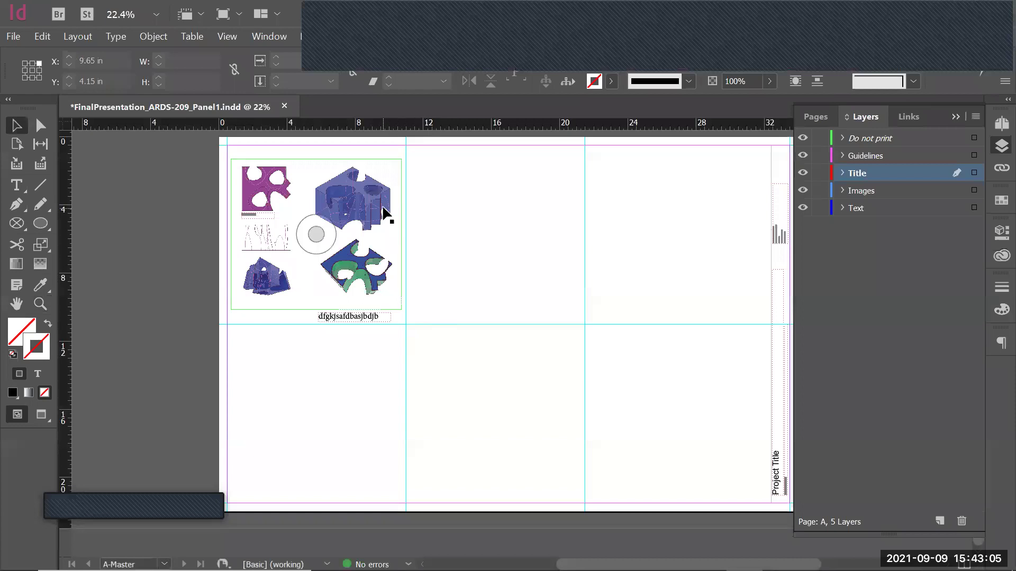
{"action": "left_click", "coordinate": [359, 187]}
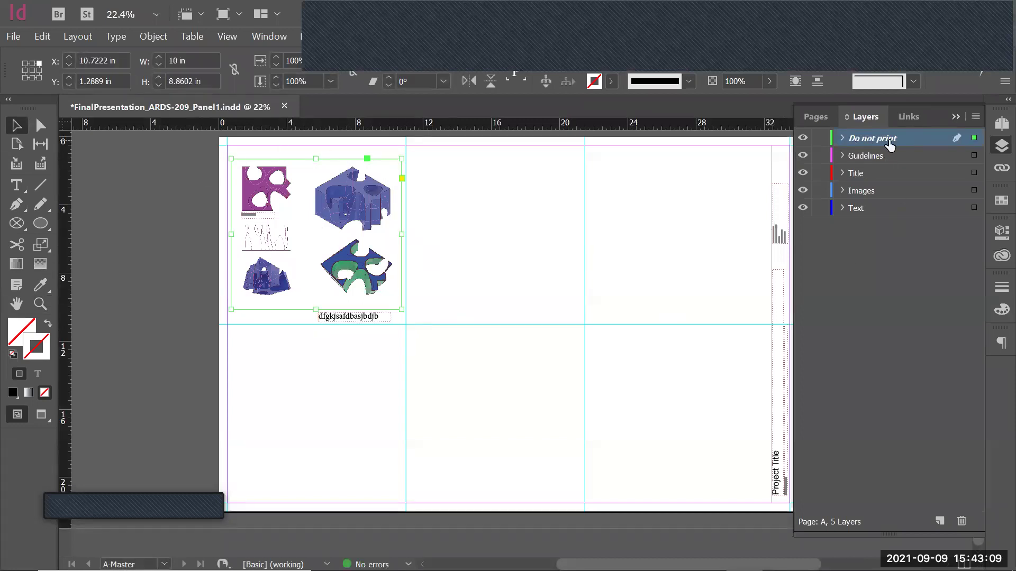
{"action": "key", "text": "alt+Tab"}
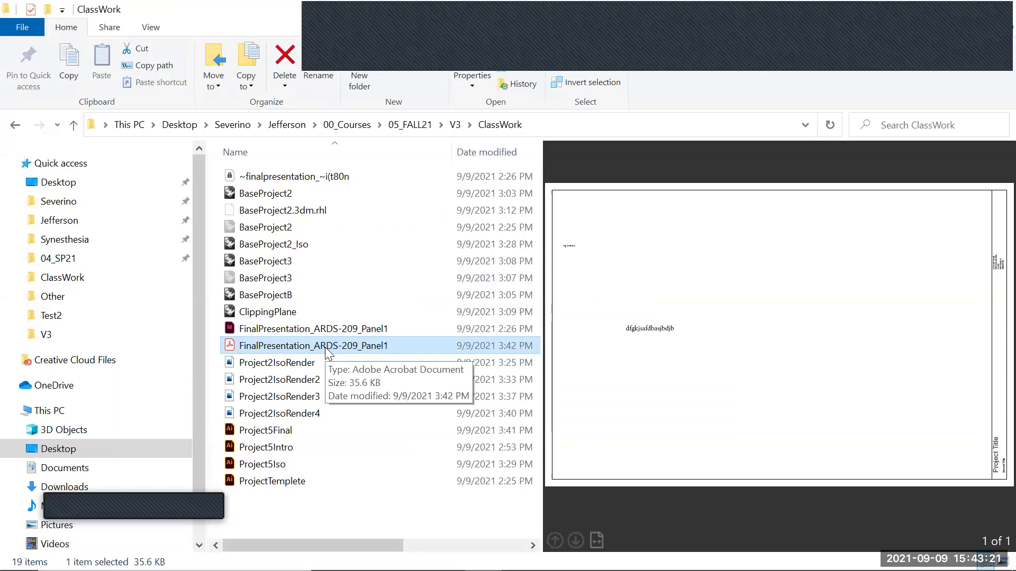
{"action": "key", "text": "alt+Tab"}
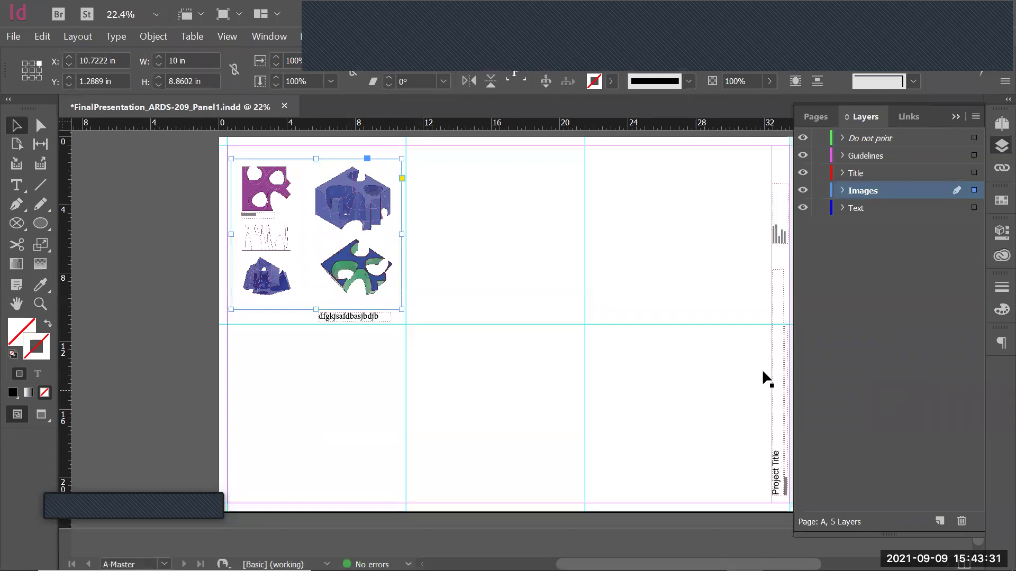
{"action": "left_click", "coordinate": [465, 303]}
Export the panel with the sheet on the Images layer as a print PDF, overwriting FinalPresentation_ARDS-209_Panel1.pdf
{"action": "left_click", "coordinate": [14, 36]}
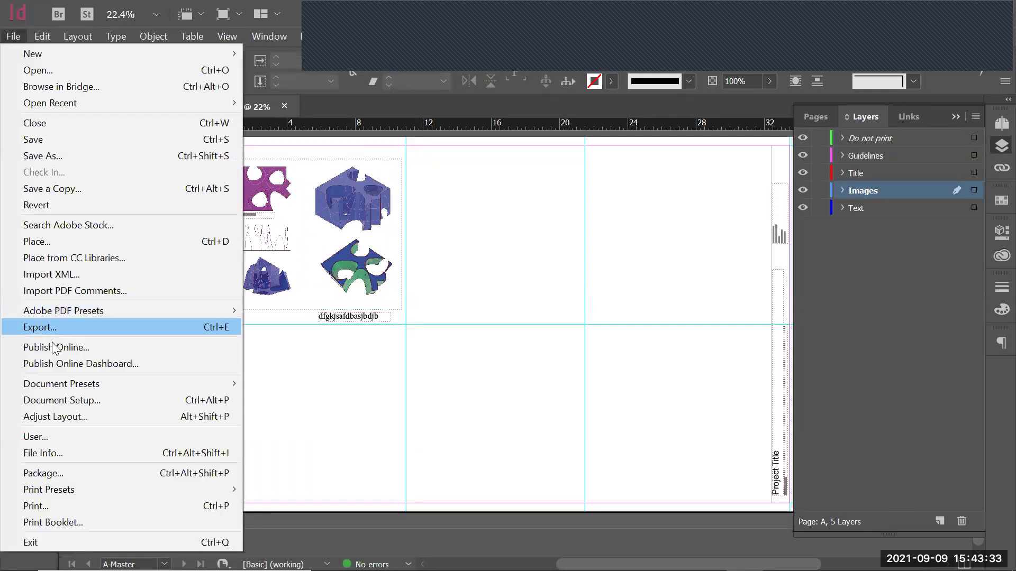
{"action": "left_click", "coordinate": [58, 328]}
{"action": "left_click", "coordinate": [281, 165]}
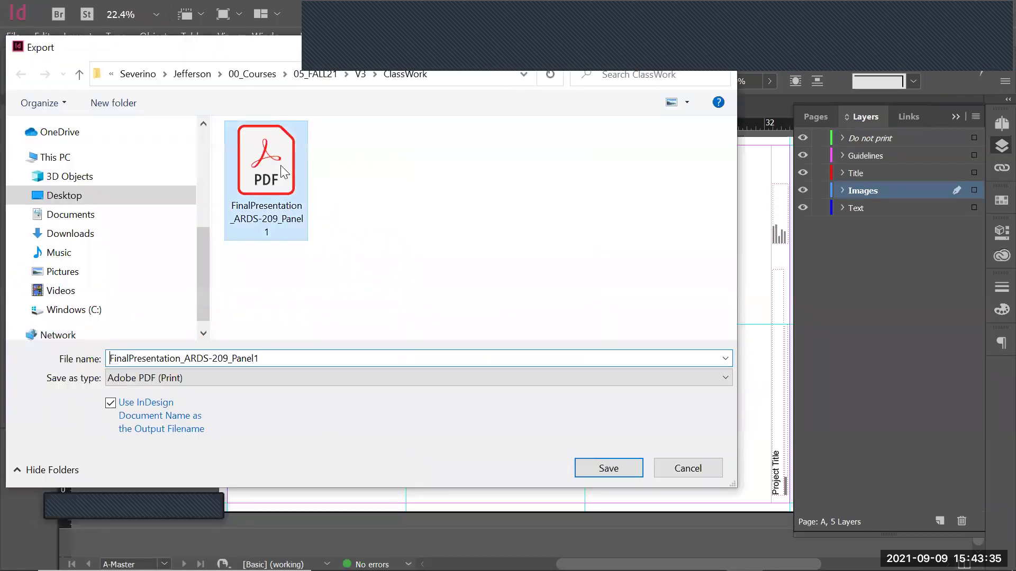
{"action": "left_click", "coordinate": [630, 476]}
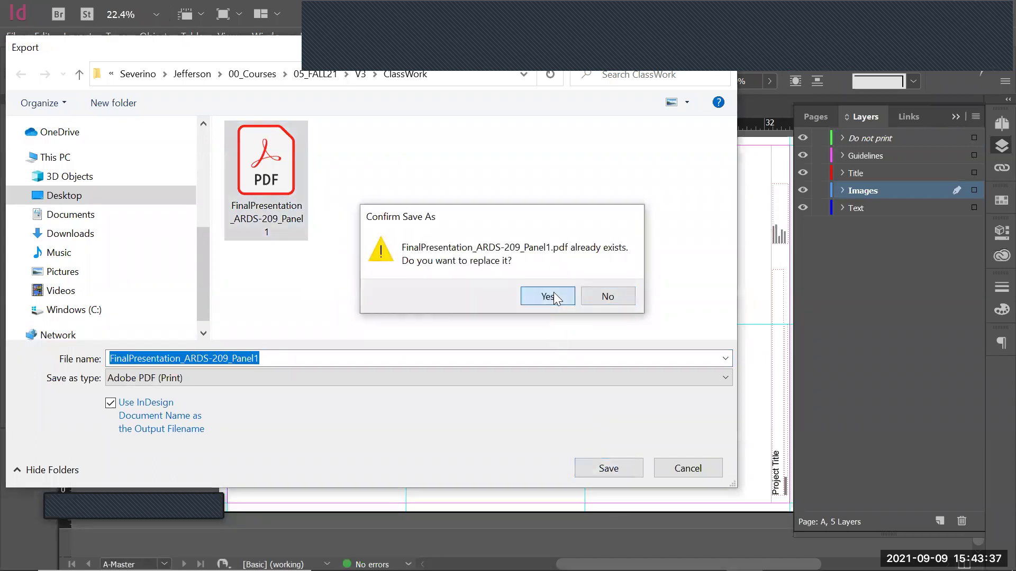
{"action": "left_click", "coordinate": [550, 294]}
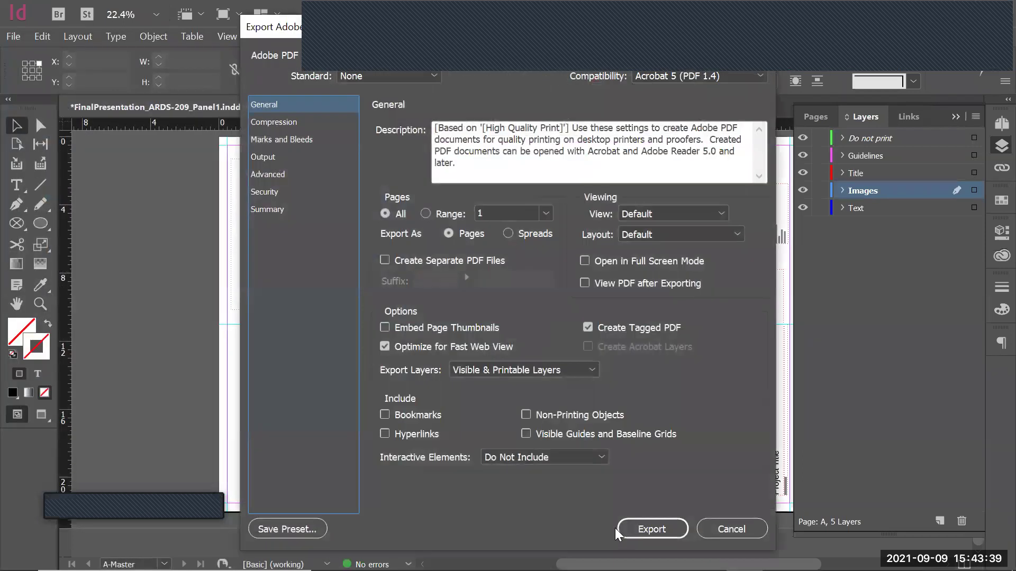
{"action": "left_click", "coordinate": [654, 532]}
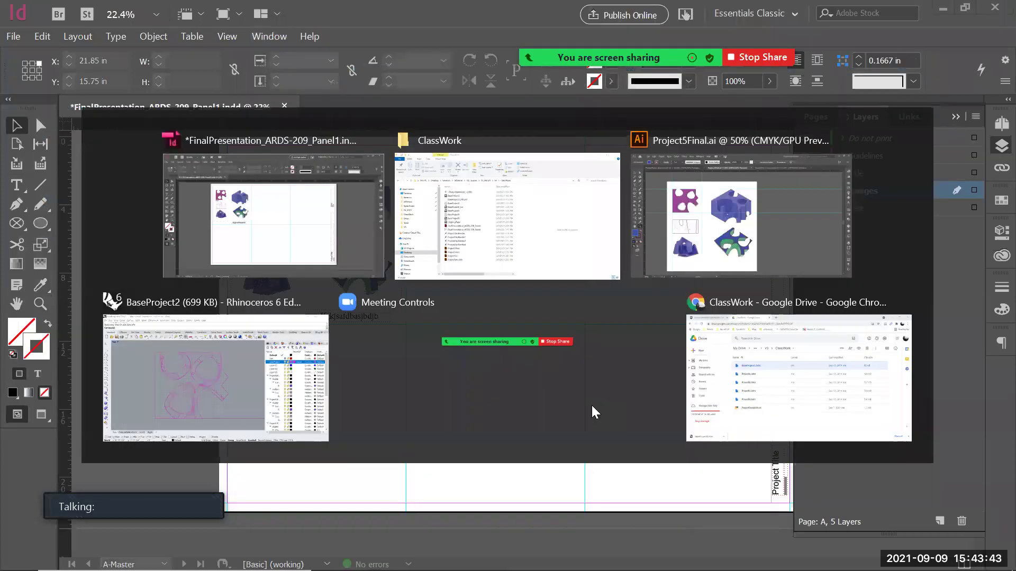
Switch to the ClassWork folder in File Explorer and check the preview of the re-exported panel PDF
{"action": "key", "text": "alt+Tab"}
{"action": "double_click", "coordinate": [300, 345]}
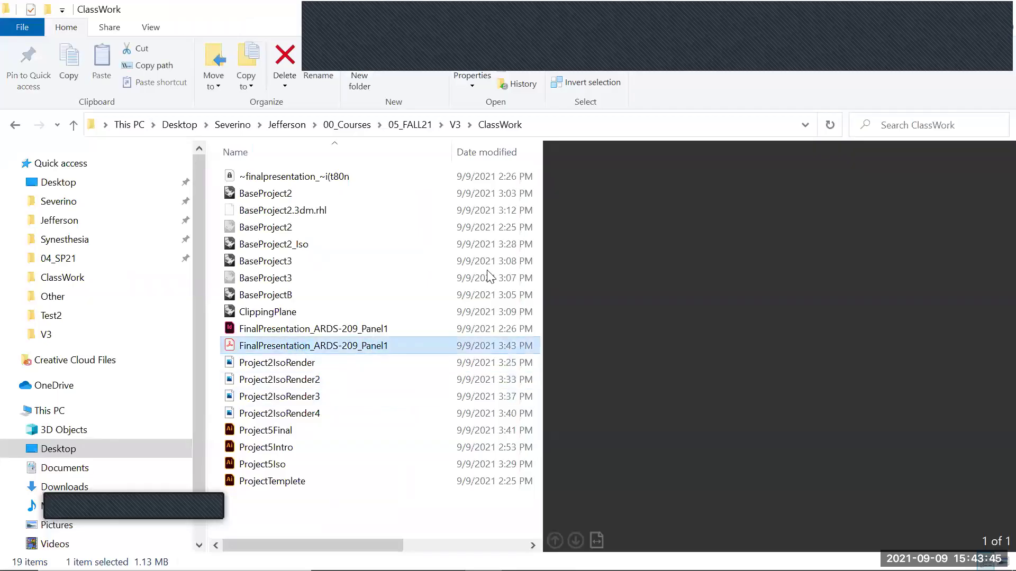
{"action": "left_click", "coordinate": [295, 345]}
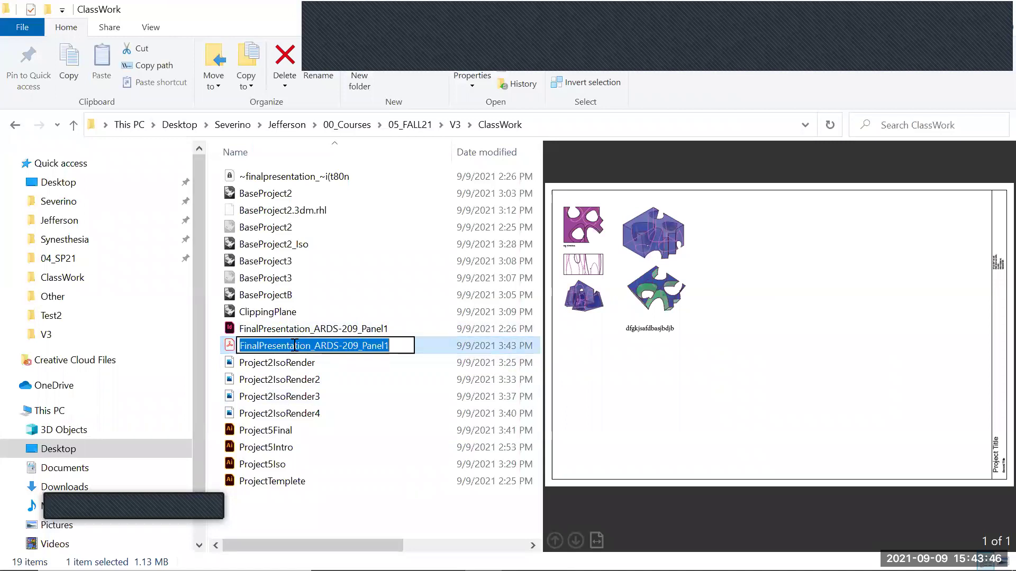
{"action": "left_click", "coordinate": [384, 415]}
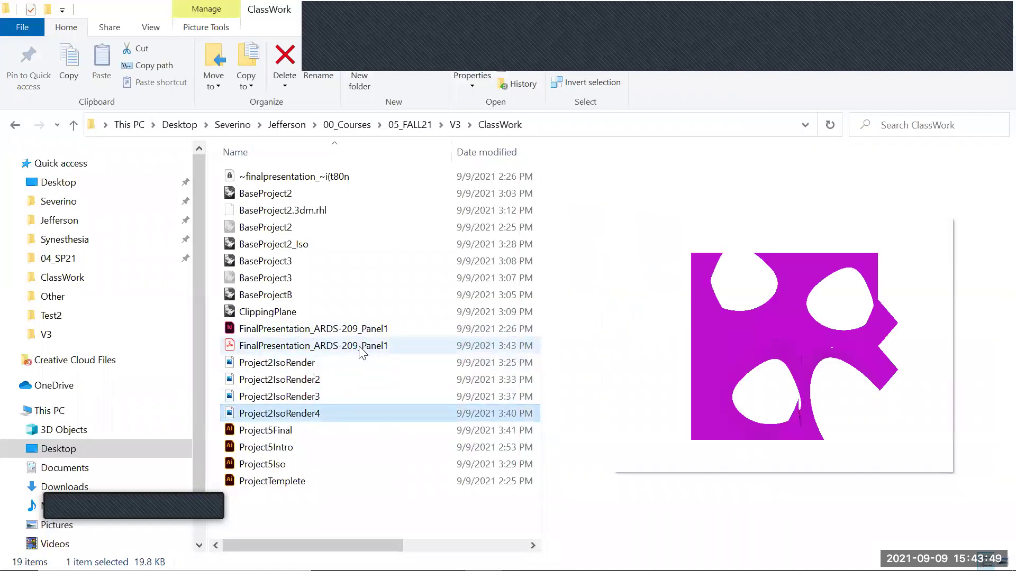
{"action": "left_click", "coordinate": [362, 349]}
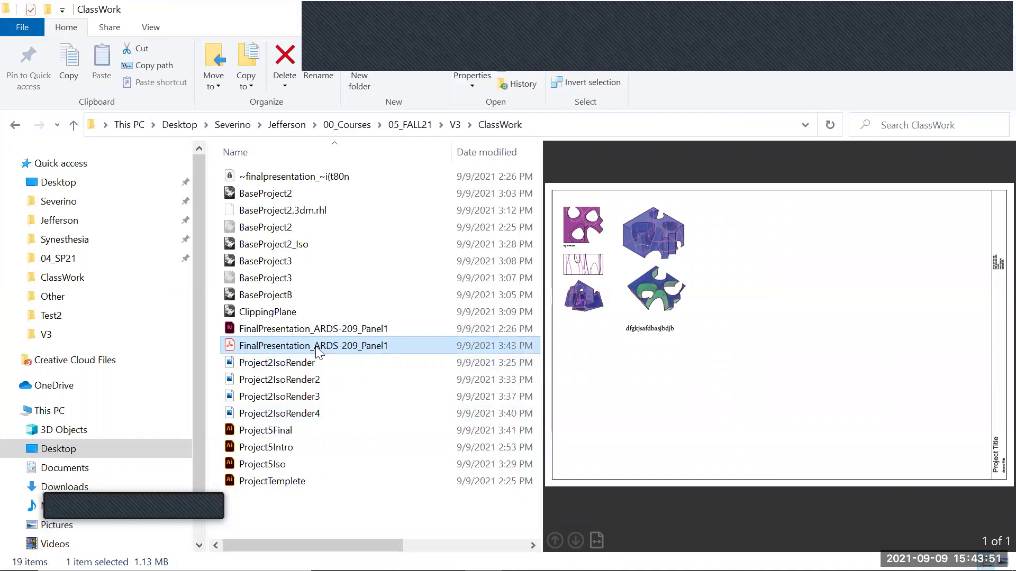
Open the re-exported FinalPresentation_ARDS-209_Panel1 PDF in Adobe Acrobat and show it in full screen
{"action": "left_click", "coordinate": [317, 347]}
{"action": "left_click", "coordinate": [229, 349]}
{"action": "right_click", "coordinate": [267, 349]}
{"action": "left_click", "coordinate": [249, 83]}
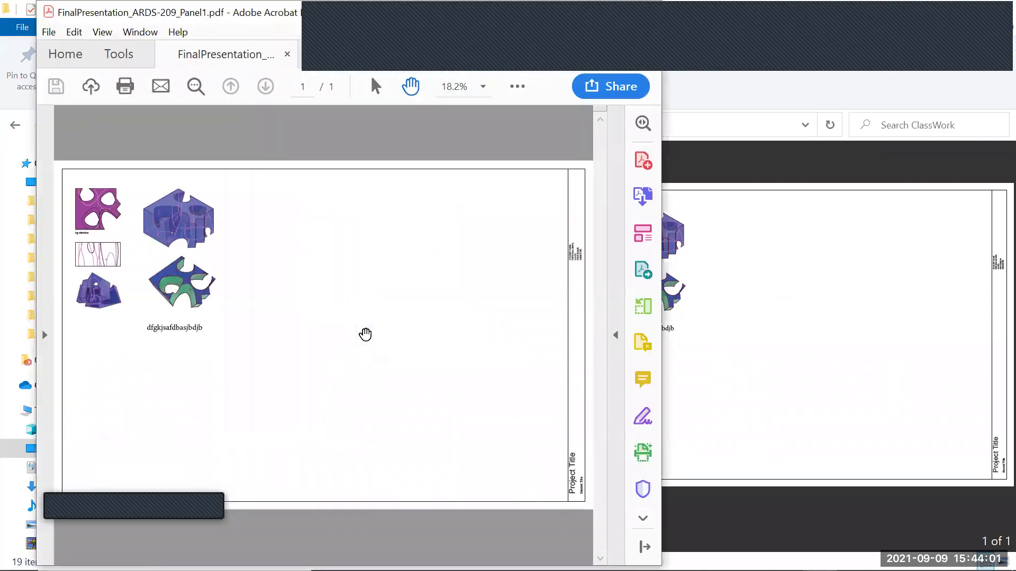
{"action": "key", "text": "ctrl+l"}
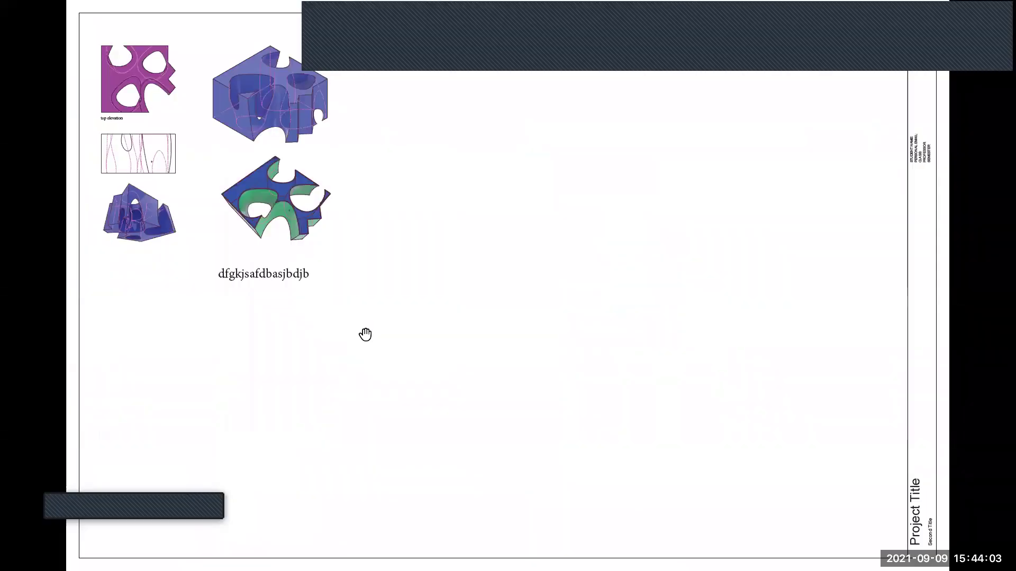
Examine the solid and dashed linework and the render quality of the blue perspective drawing up close
{"action": "scroll", "coordinate": [254, 100], "scroll_direction": "up", "scroll_amount": 5, "text": "ctrl"}
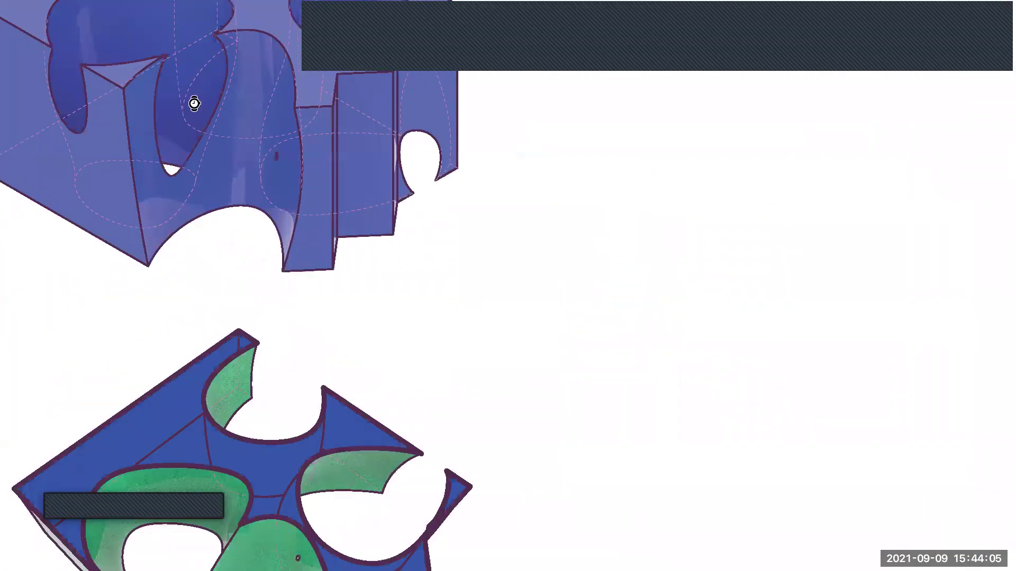
{"action": "scroll", "coordinate": [194, 103], "scroll_direction": "up", "scroll_amount": 4, "text": "ctrl"}
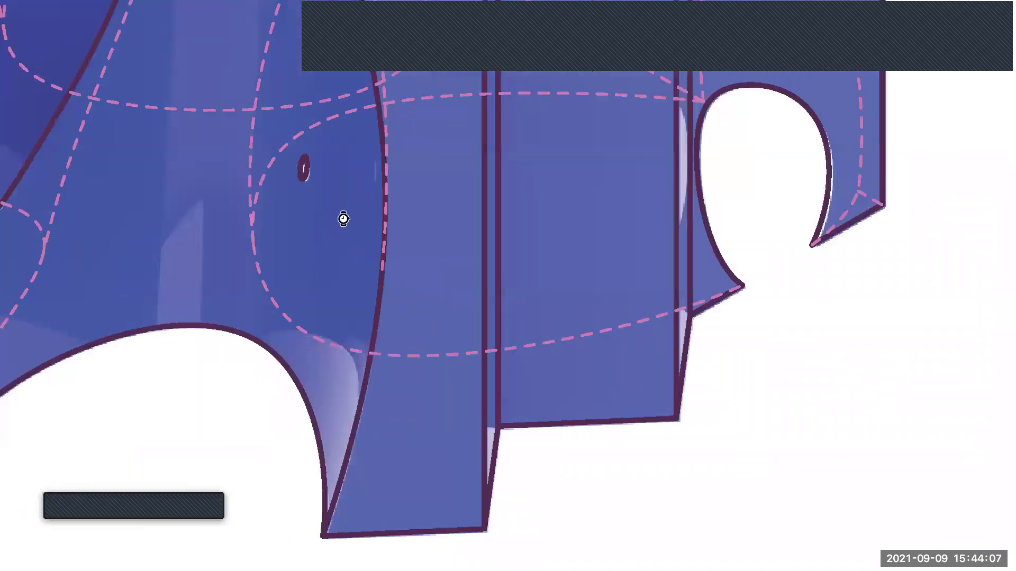
{"action": "scroll", "coordinate": [385, 220], "scroll_direction": "up", "scroll_amount": 3, "text": "ctrl"}
{"action": "scroll", "coordinate": [388, 235], "scroll_direction": "up", "scroll_amount": 3, "text": "ctrl"}
{"action": "scroll", "coordinate": [388, 236], "scroll_direction": "down", "scroll_amount": 5, "text": "ctrl"}
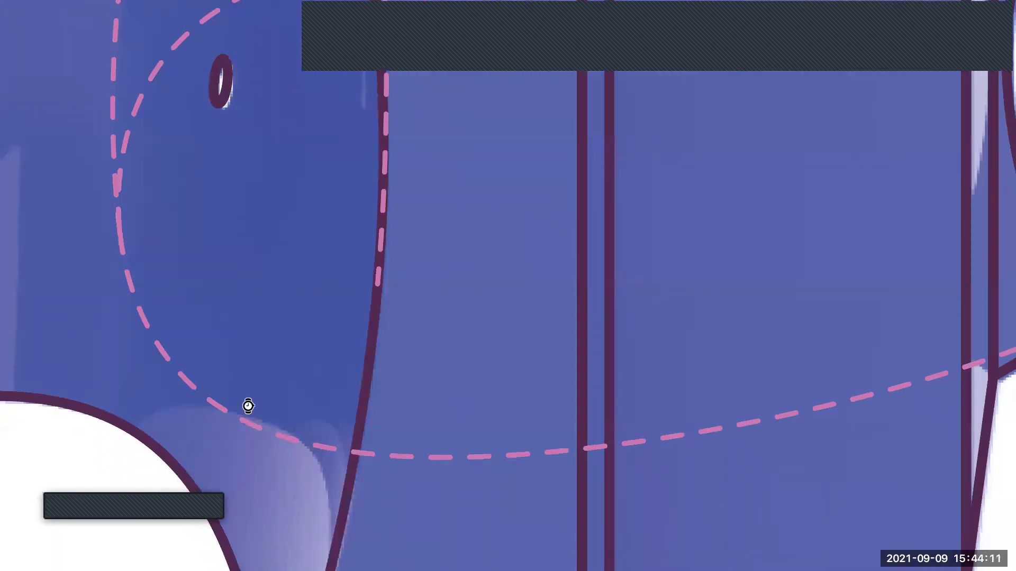
{"action": "scroll", "coordinate": [248, 406], "scroll_direction": "down", "scroll_amount": 4, "text": "ctrl"}
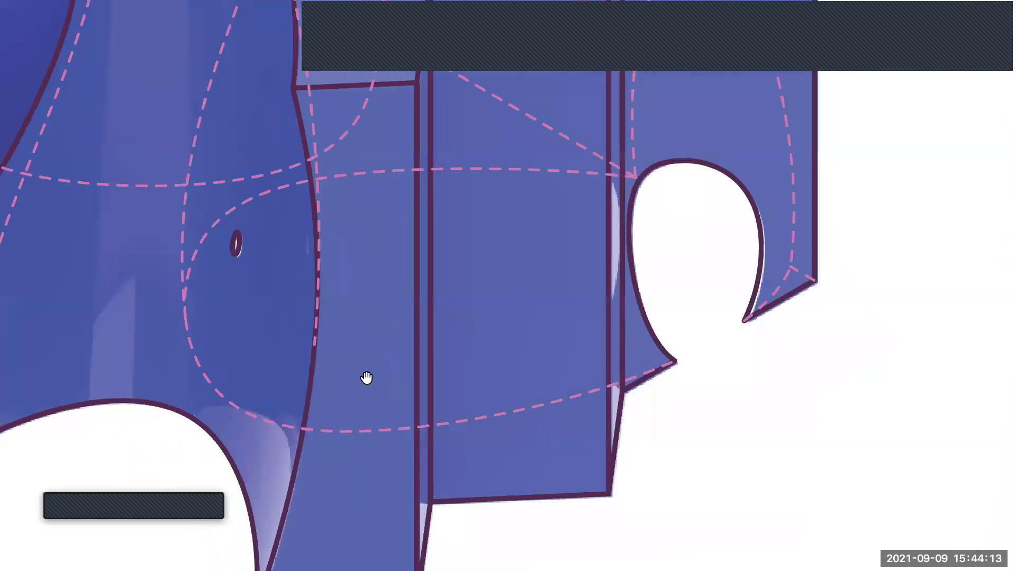
{"action": "scroll", "coordinate": [366, 378], "scroll_direction": "down", "scroll_amount": 2, "text": "ctrl"}
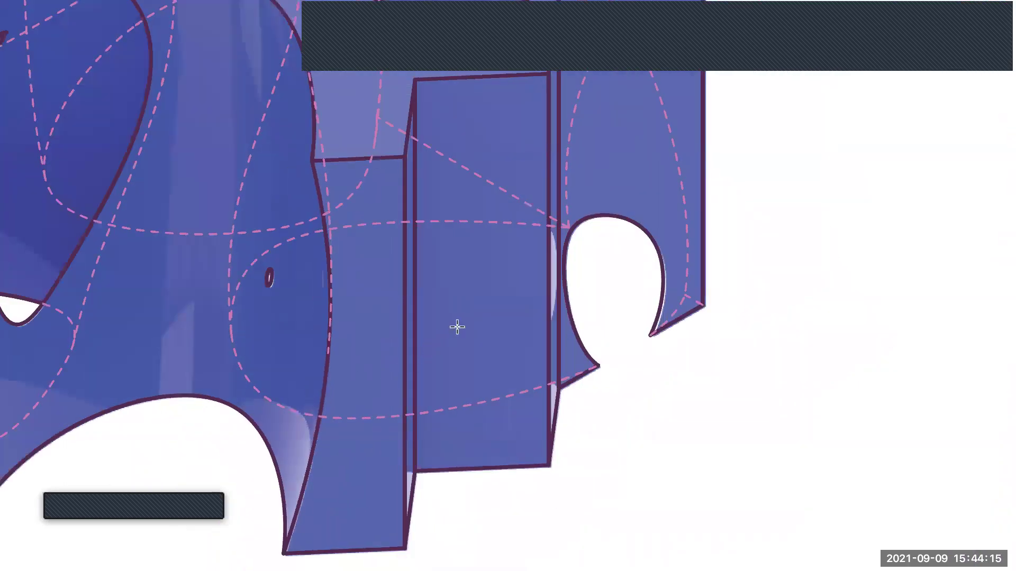